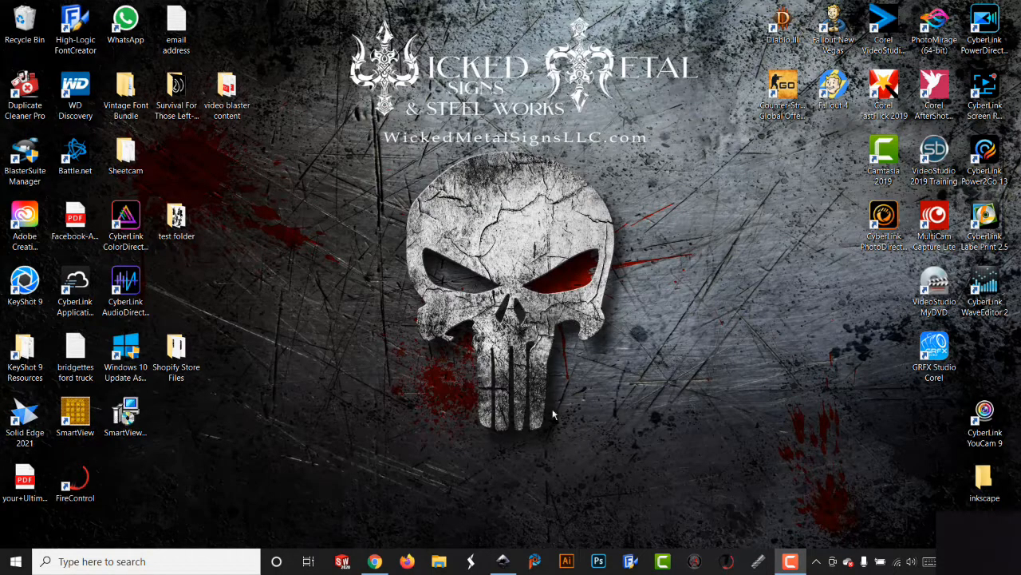
Switch to Inkscape and draw a black-filled rectangle about 324 mm wide and 447 mm high over the page.
left_click(503, 561)
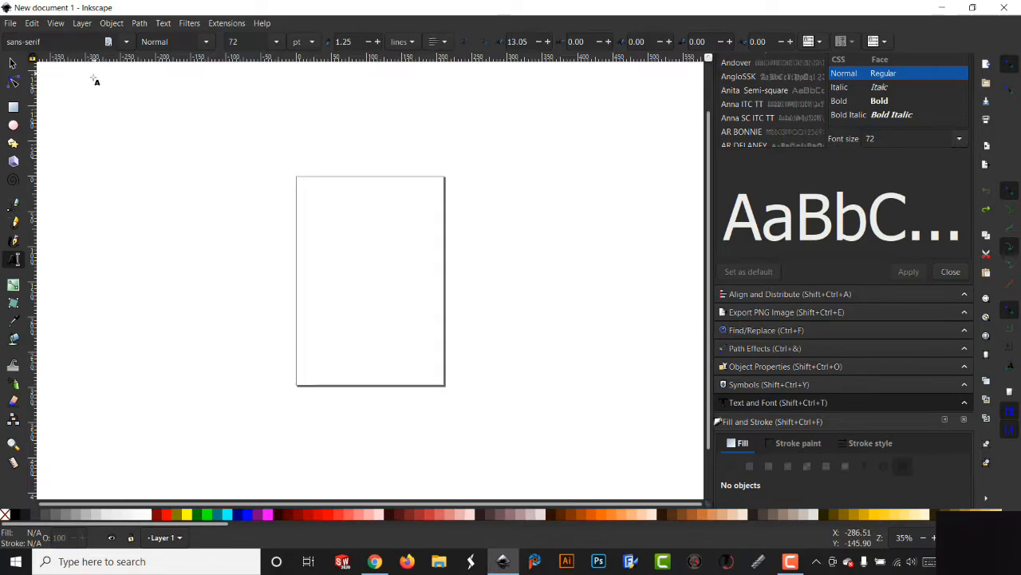
left_click(12, 64)
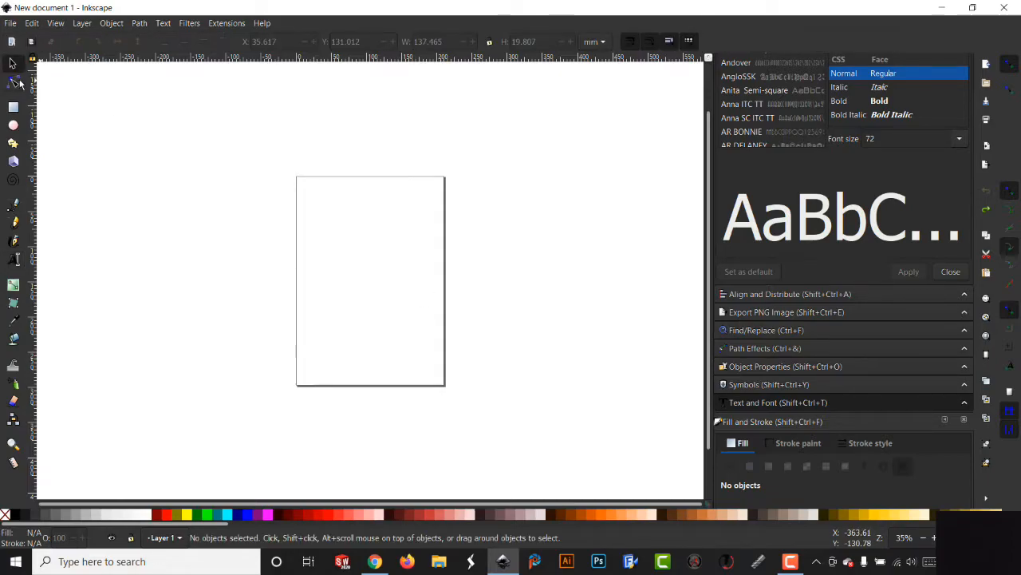
left_click(14, 109)
mouse_move(303, 139)
left_mouse_down()
mouse_move(399, 284)
mouse_move(530, 452)
left_mouse_up()
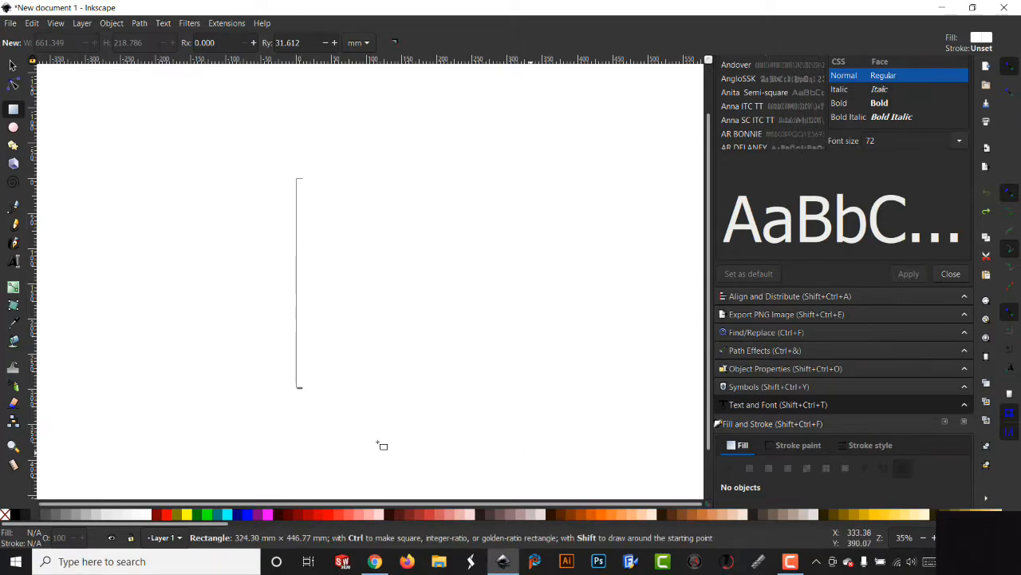
left_click(15, 514)
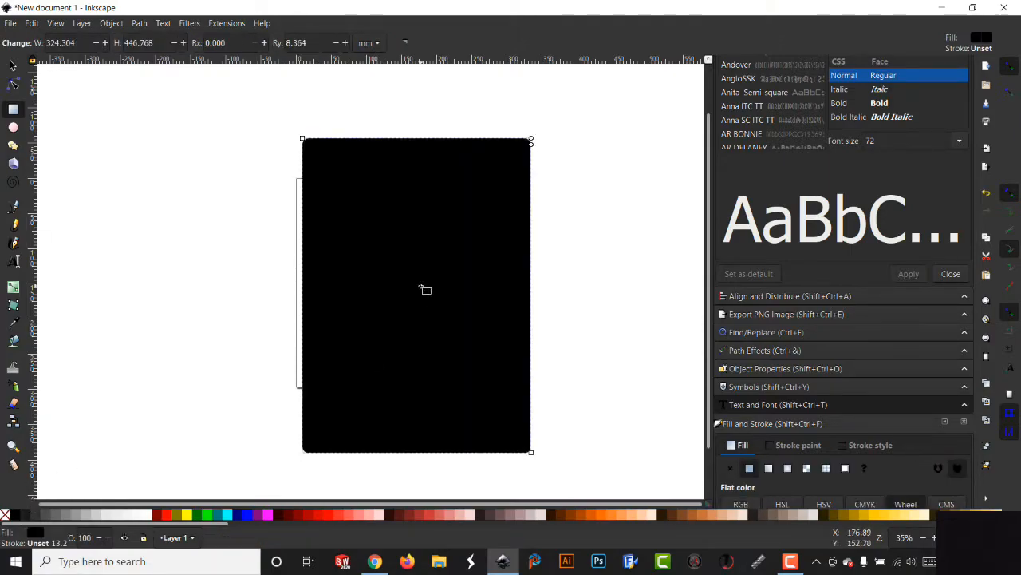
Round the black rectangle's corners to a radius of about 22.7 mm.
left_click(14, 66)
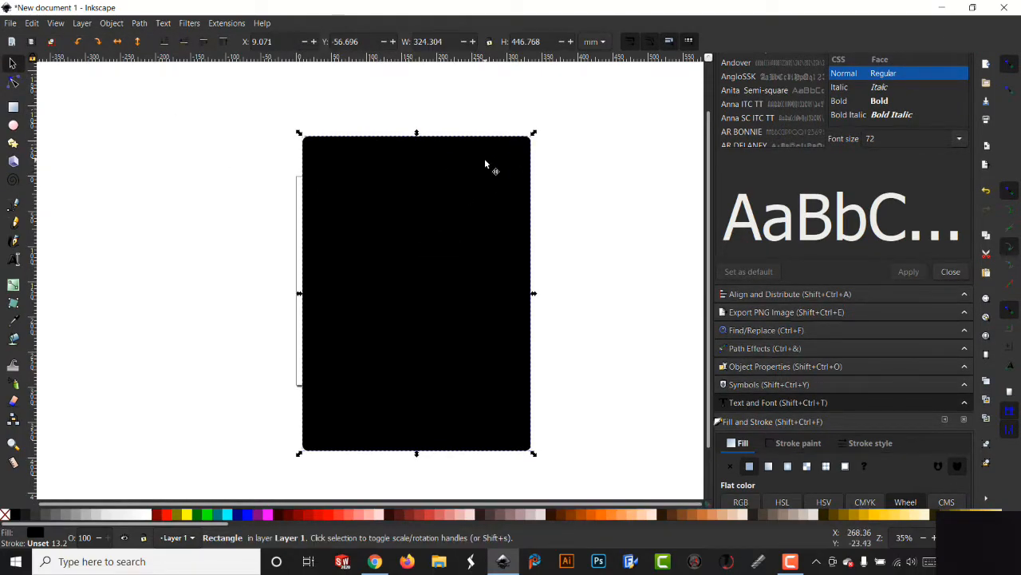
key("r")
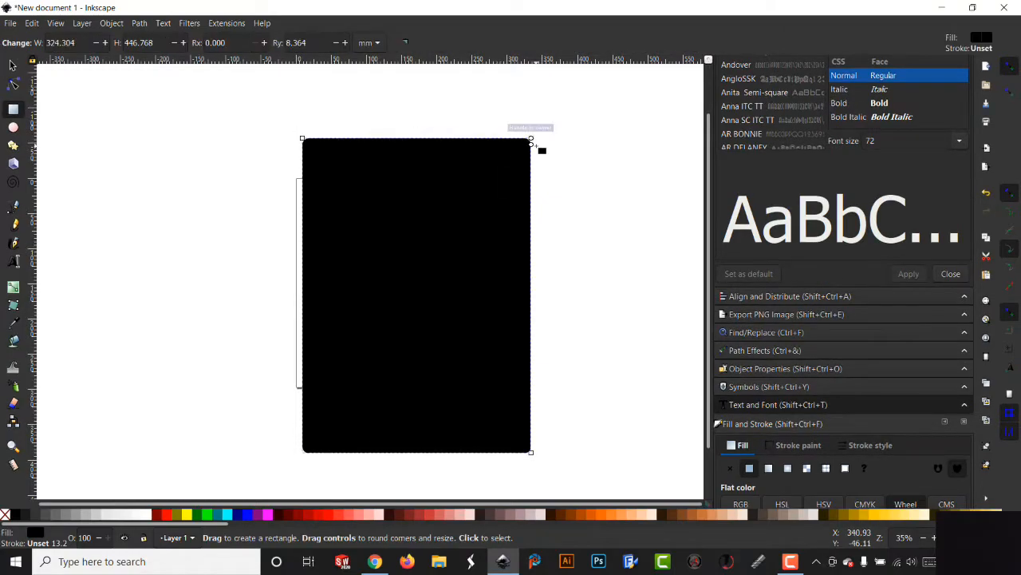
left_click_drag(530, 138, 531, 150)
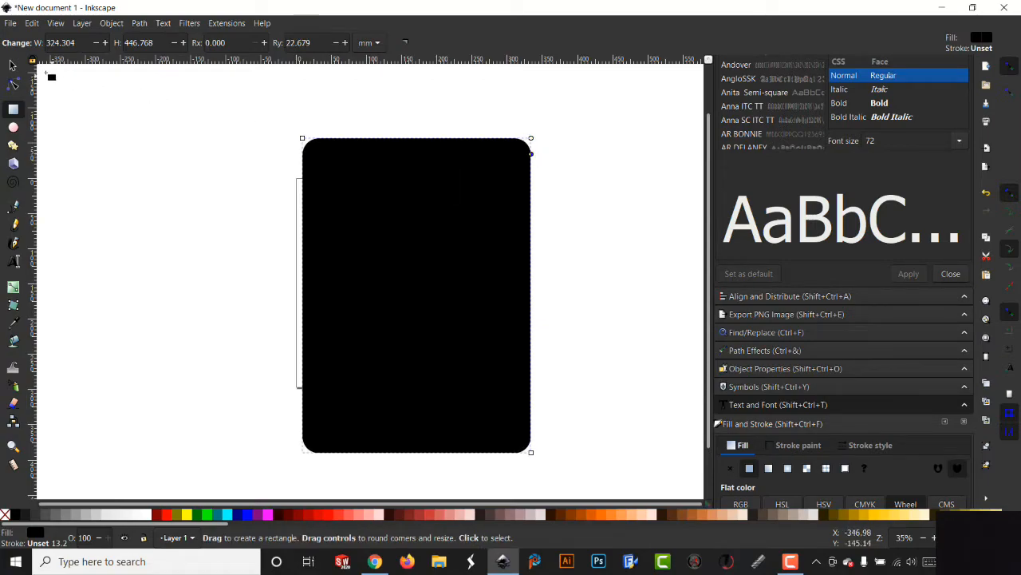
Switch the units to inches and resize the rectangle to 11.5 in wide and about 16.6 in high.
left_click(12, 66)
left_click(591, 41)
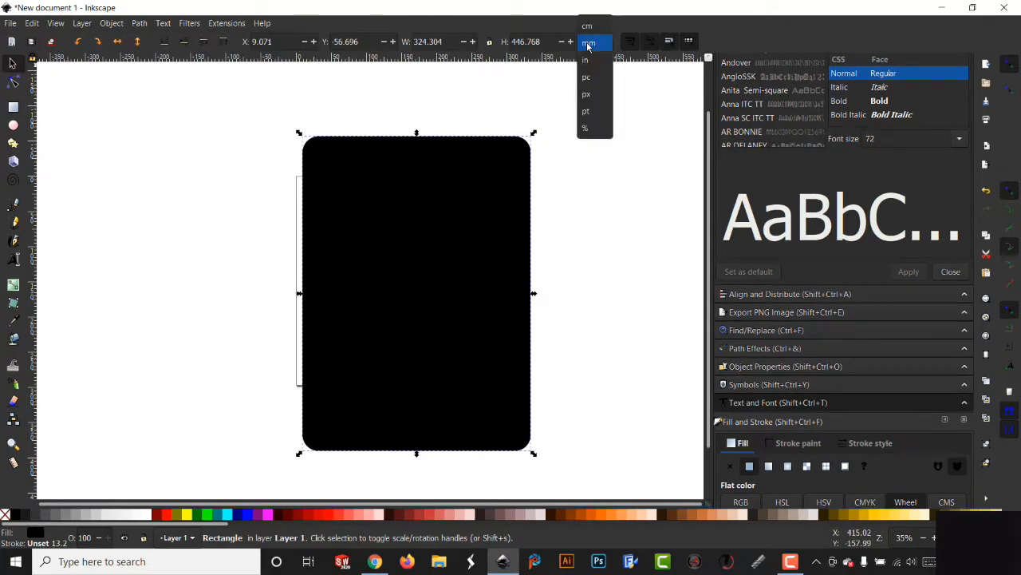
left_click(590, 61)
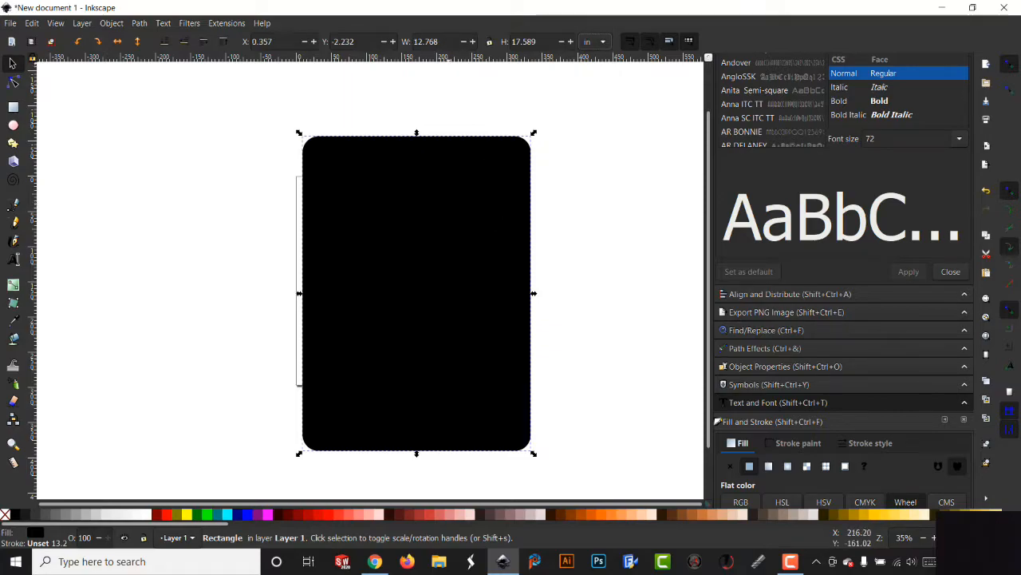
left_click_drag(438, 42, 412, 48)
type("11.5")
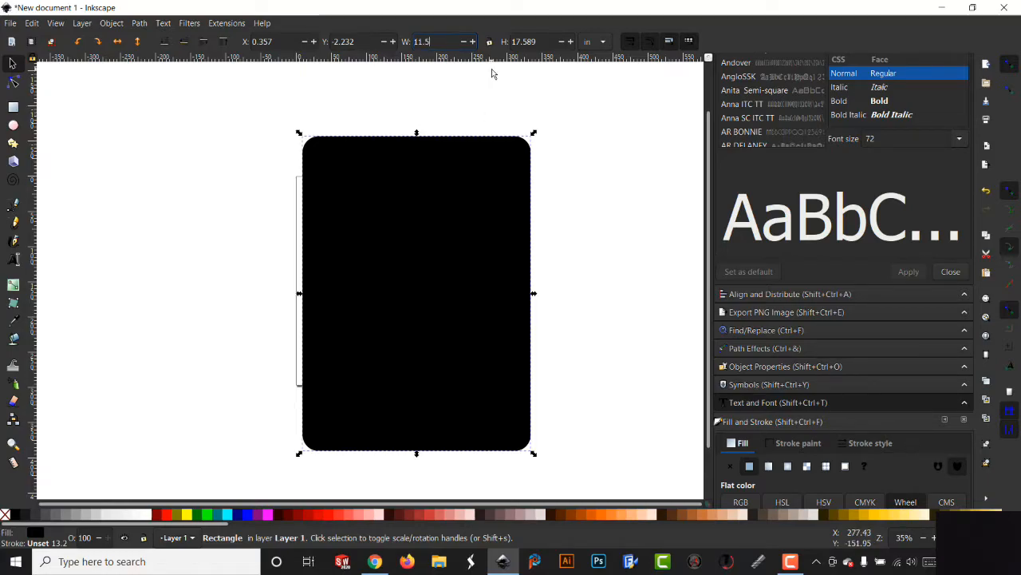
key("Tab")
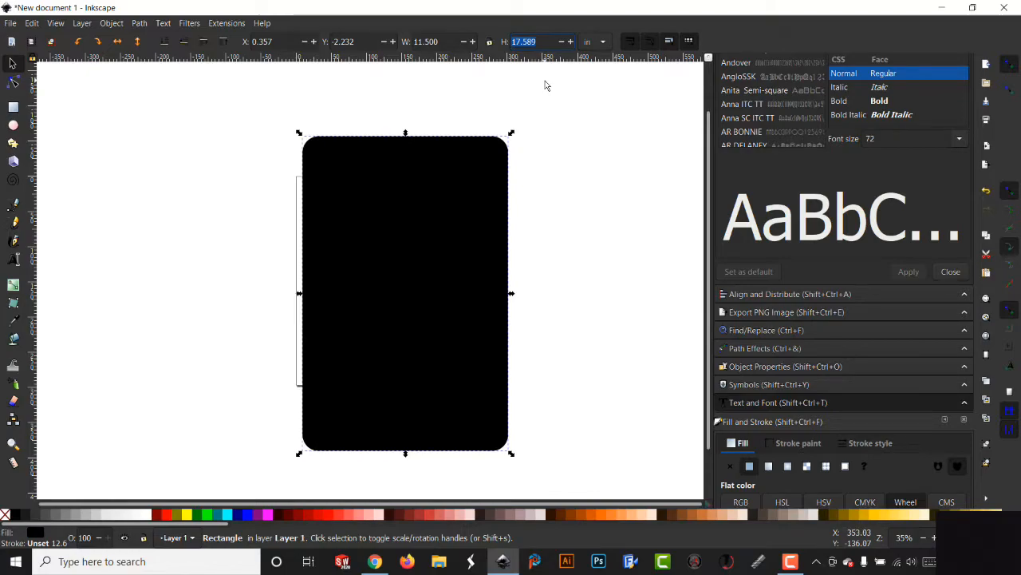
left_click_drag(406, 454, 418, 436)
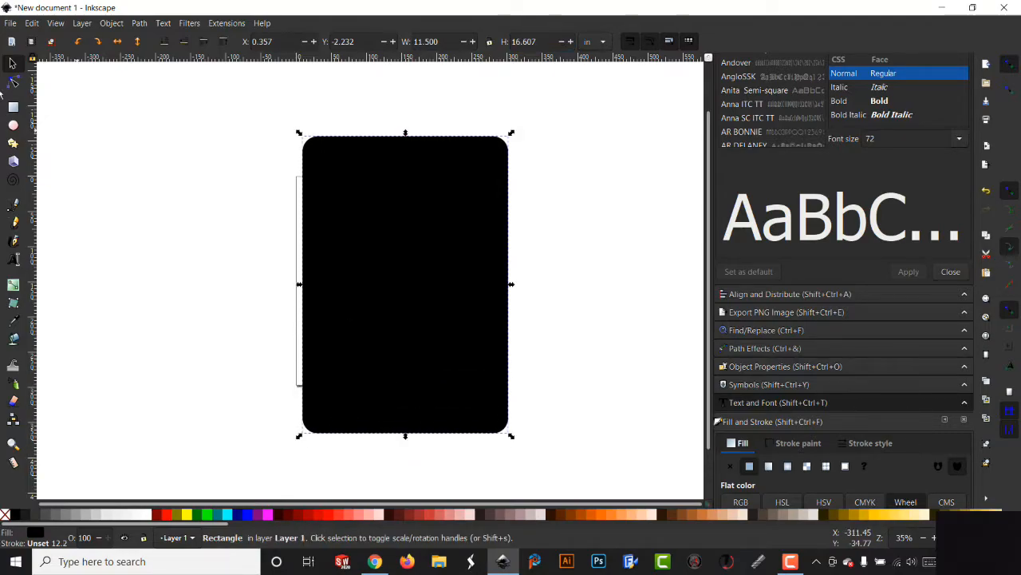
Add the lowercase text "facebook" on the empty canvas beside the black rectangle.
left_click(13, 260)
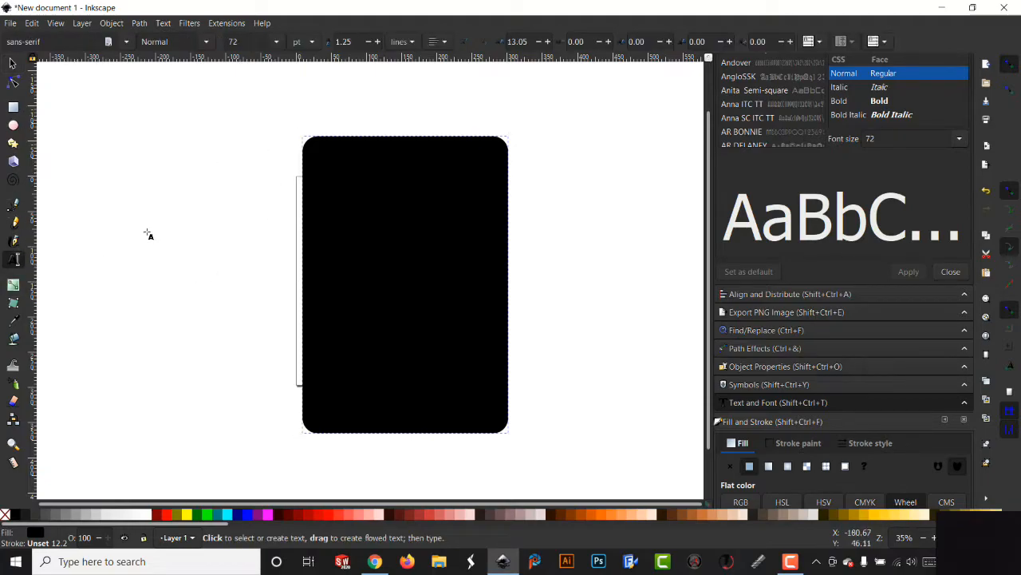
left_click(124, 205)
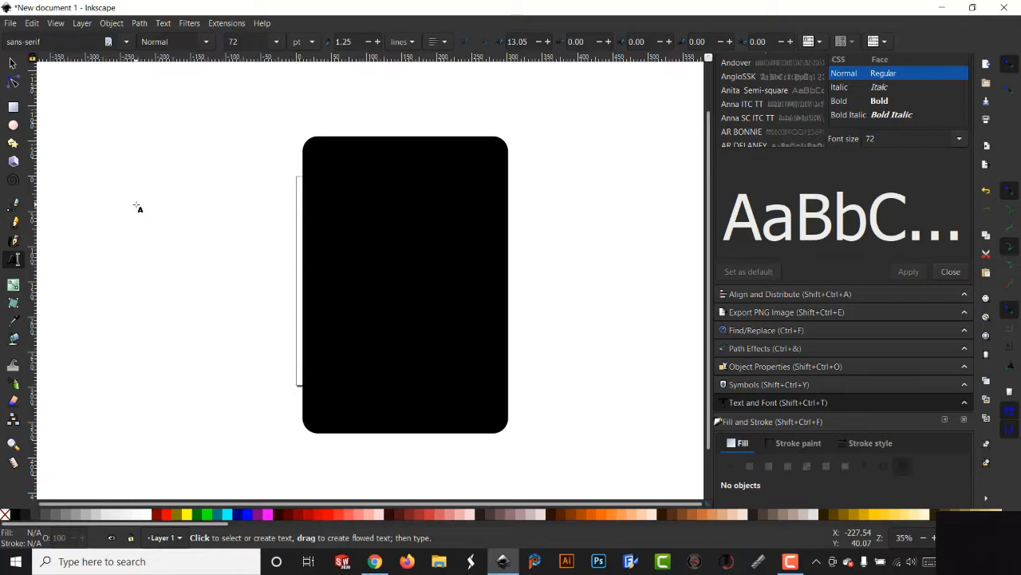
type("F")
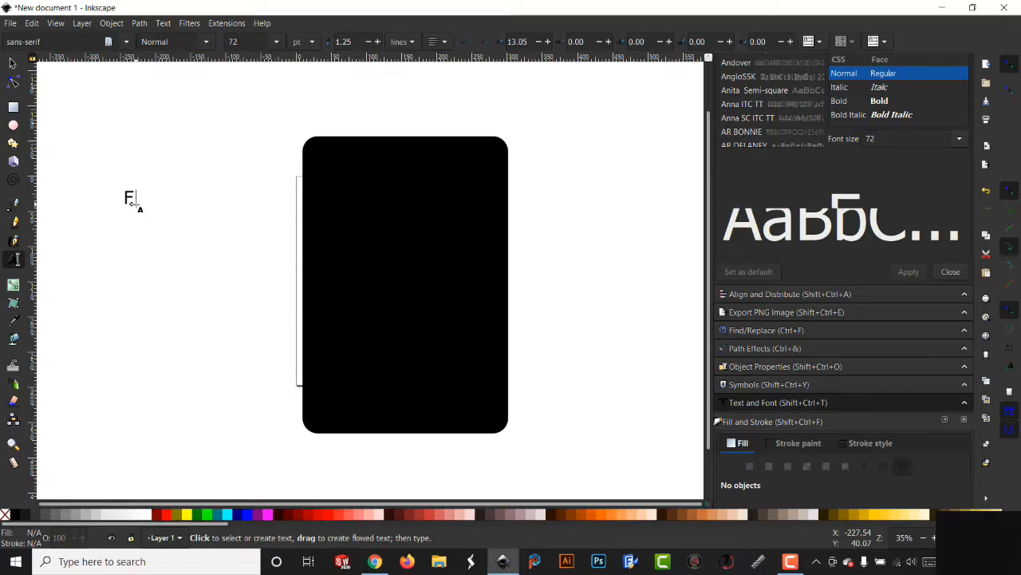
key("BackSpace")
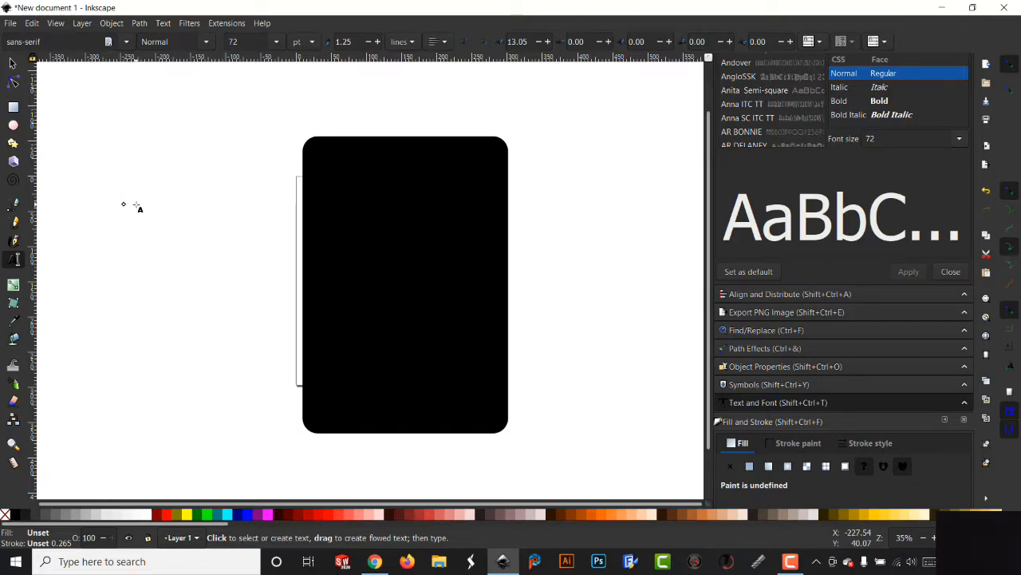
type("face")
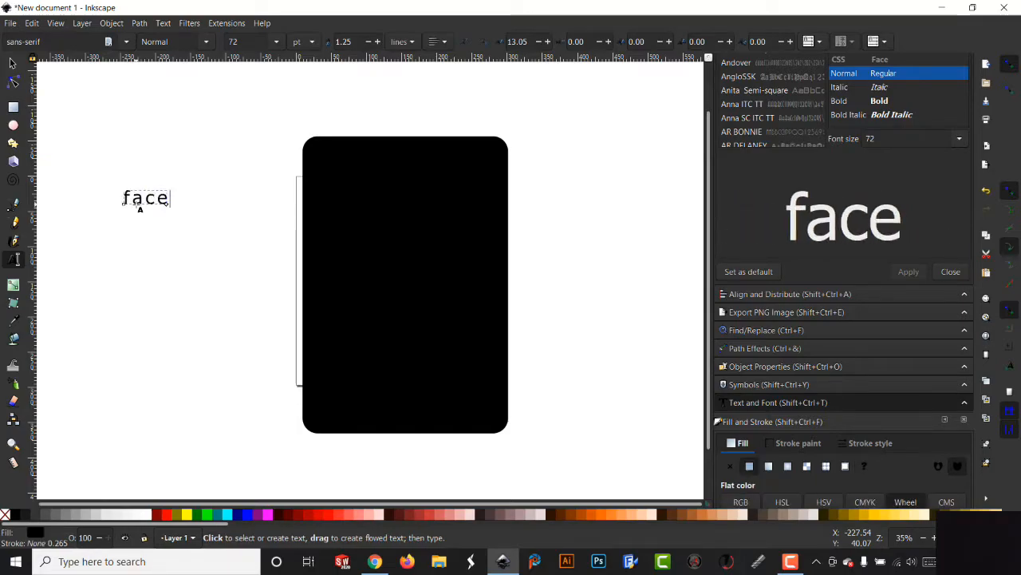
type("book")
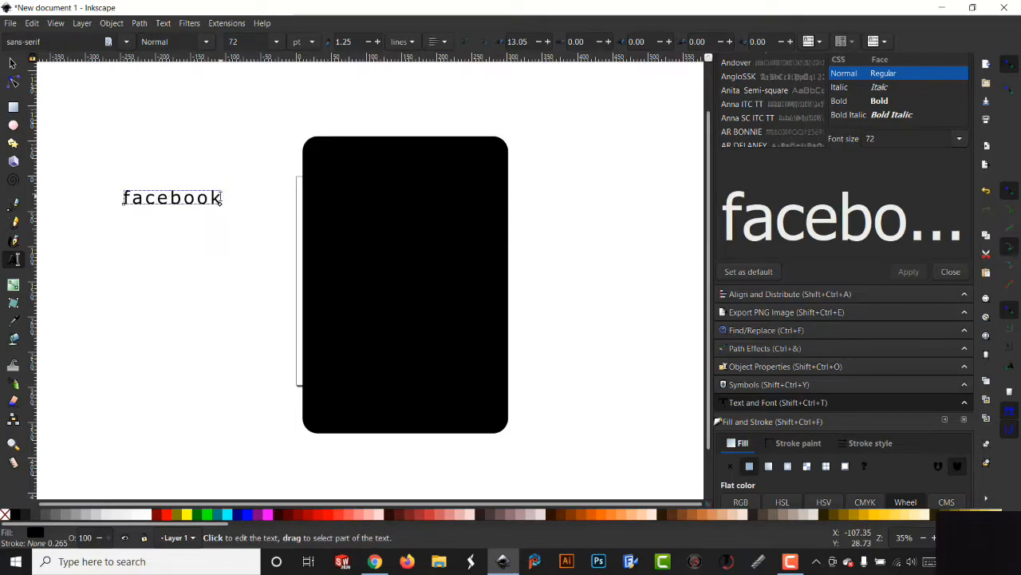
Change the font of the whole "facebook" text to Helvetica-Narrow in the regular style.
left_click_drag(222, 198, 123, 197)
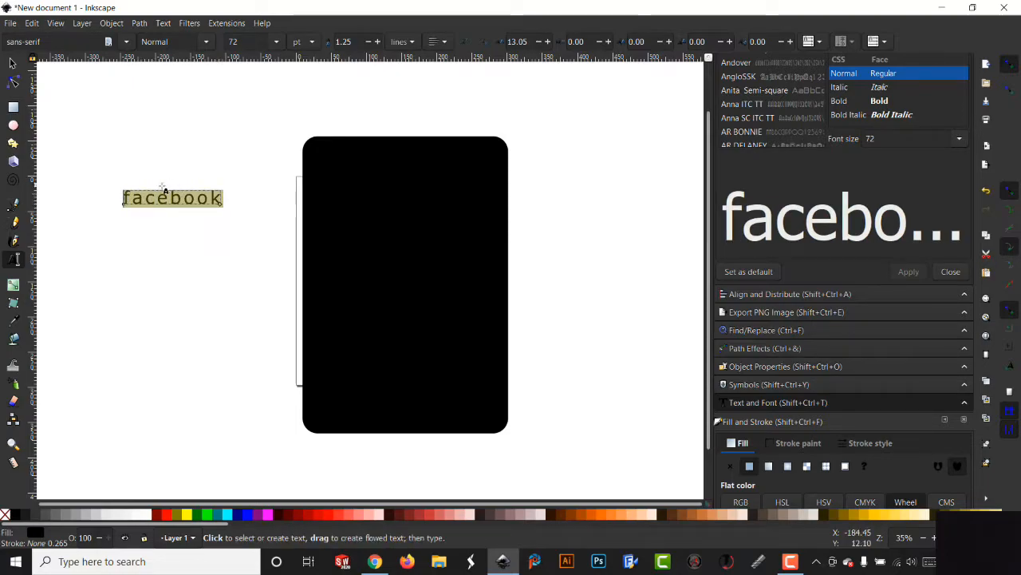
left_click(742, 132)
scroll(741, 130, "down", 5)
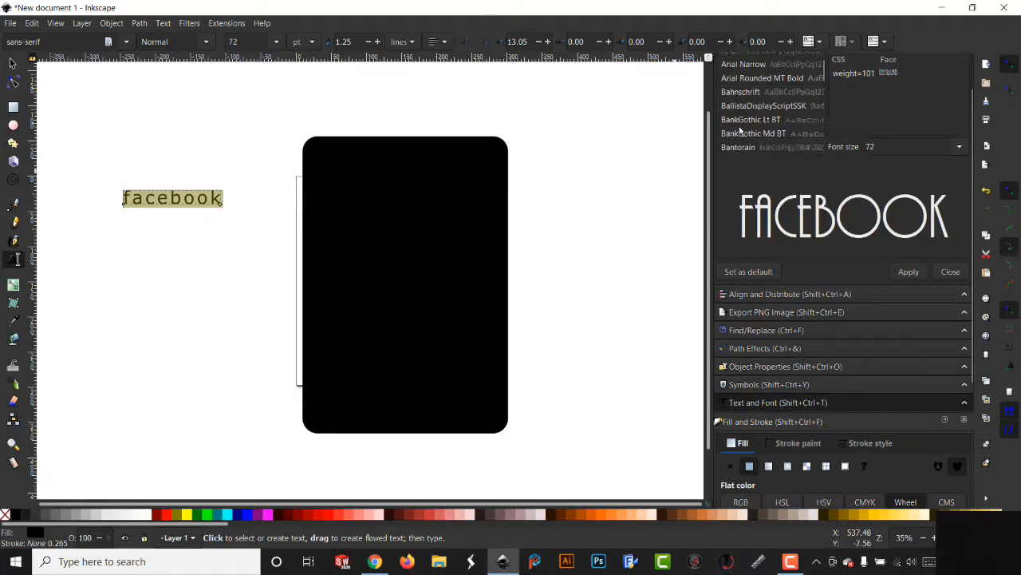
scroll(741, 130, "down", 10)
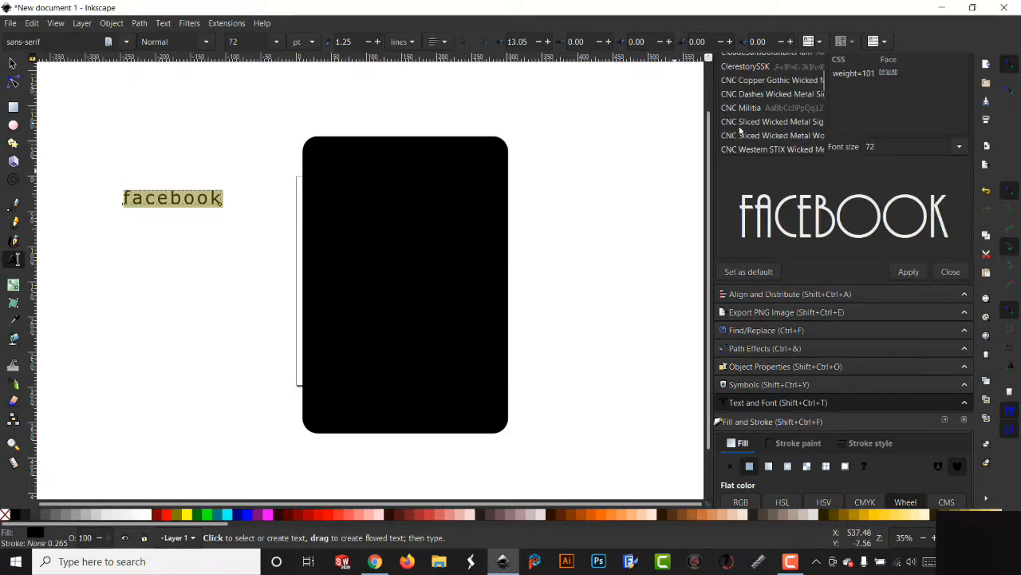
scroll(742, 130, "down", 15)
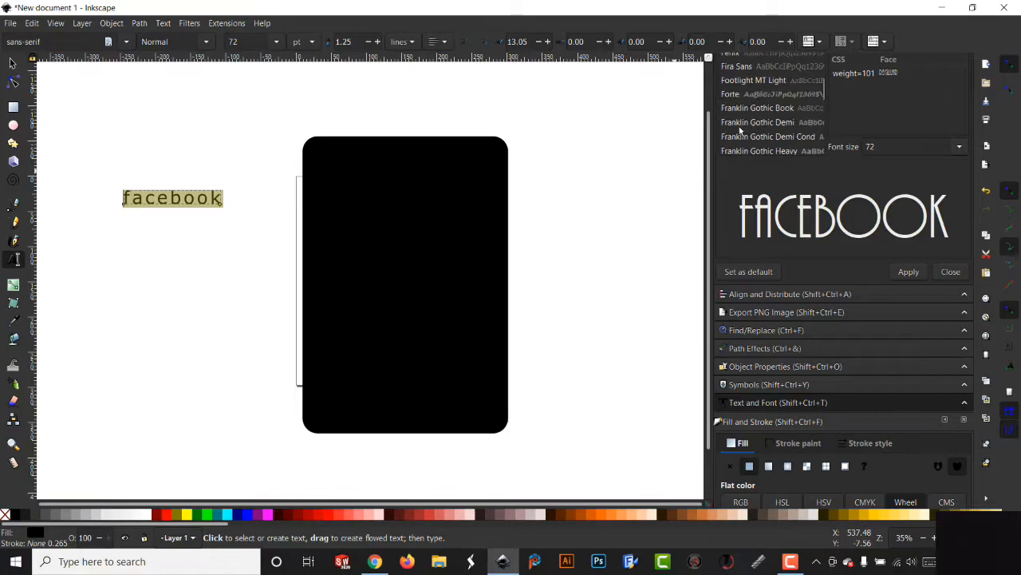
scroll(741, 130, "down", 15)
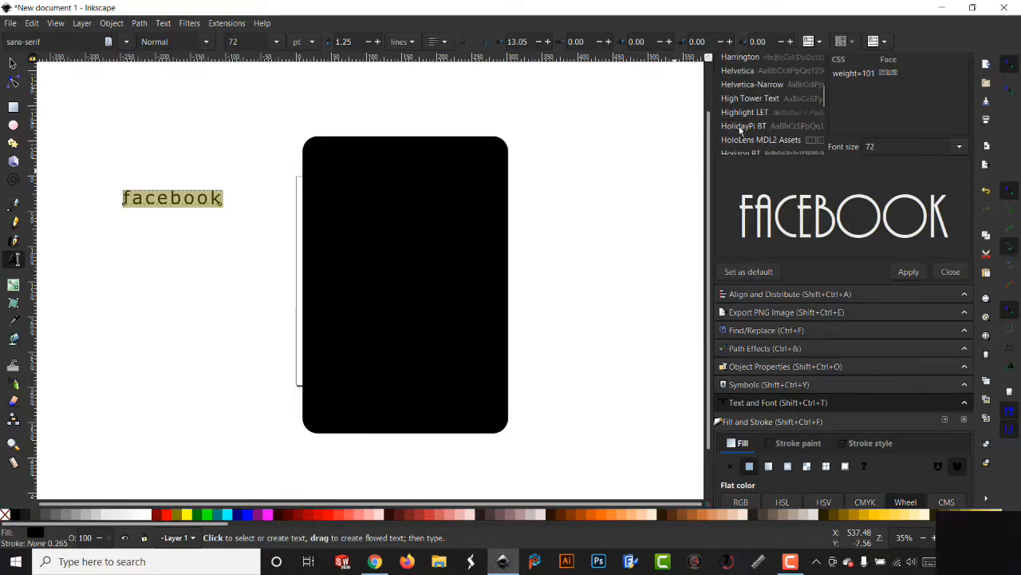
scroll(742, 130, "down", 5)
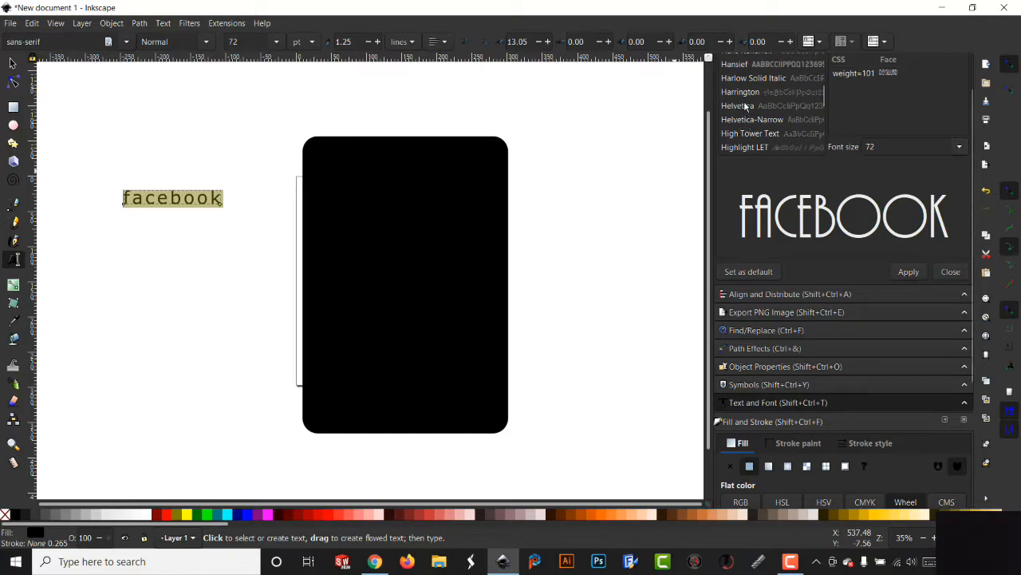
left_click(746, 106)
left_click(744, 120)
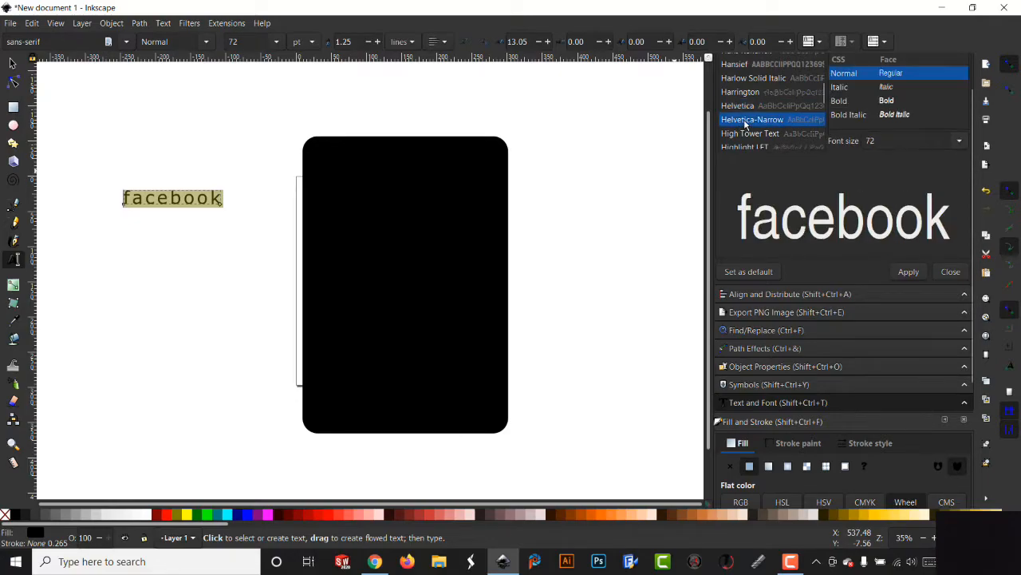
left_click(746, 106)
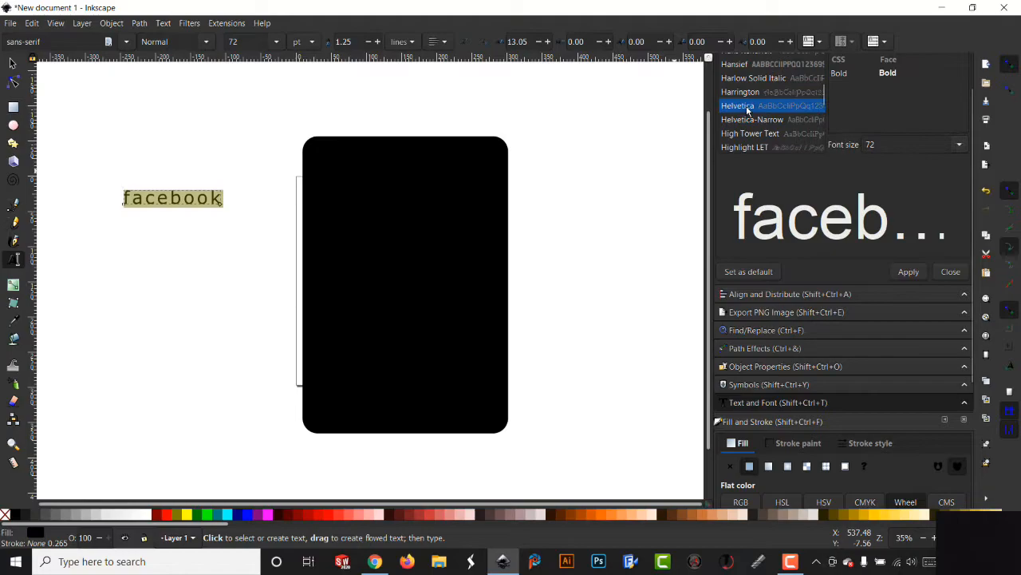
left_click(747, 120)
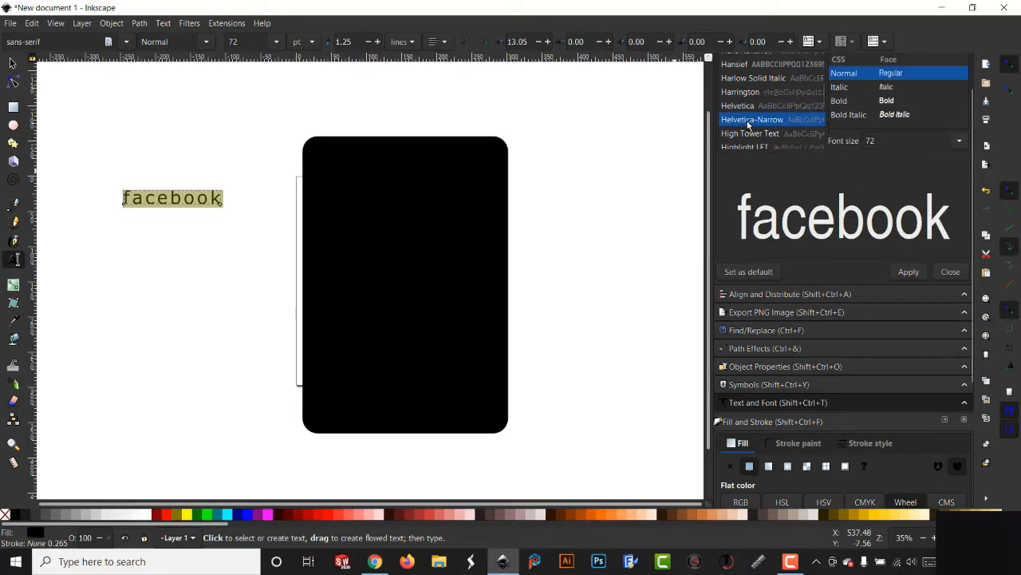
left_click(907, 272)
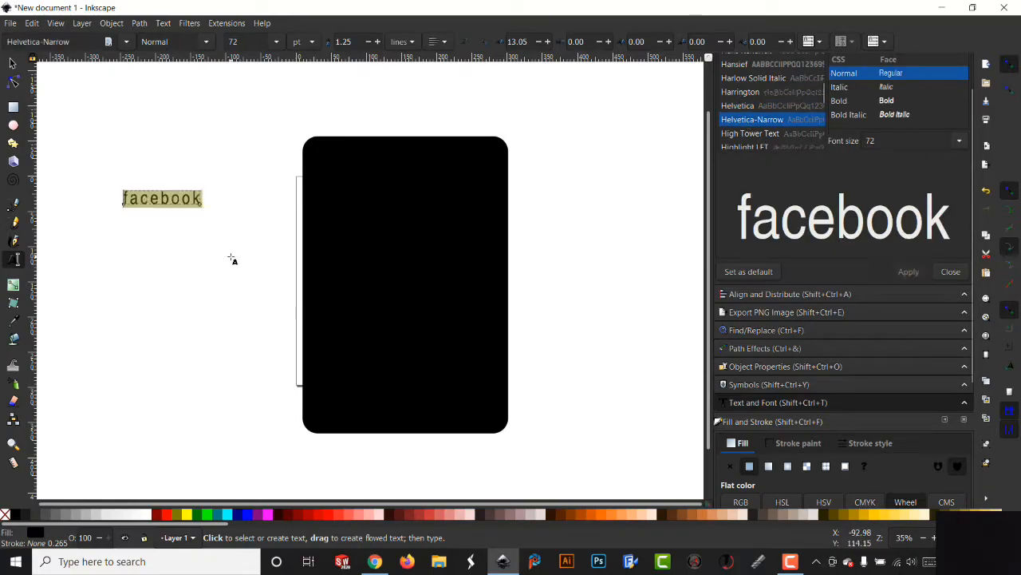
Move the "facebook" text onto the upper part of the black rectangle and fill it white.
left_click(12, 63)
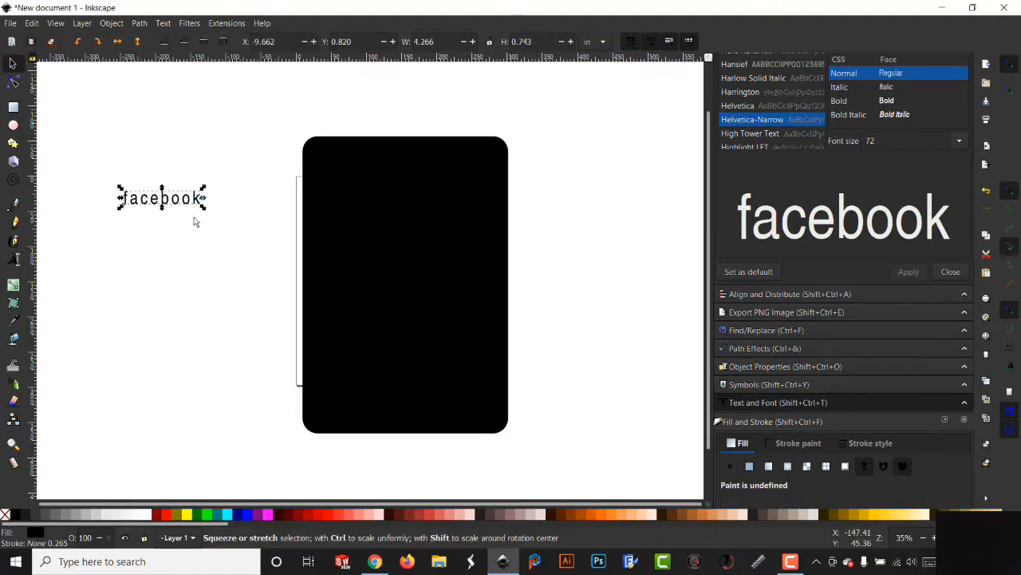
left_click_drag(170, 205, 411, 194)
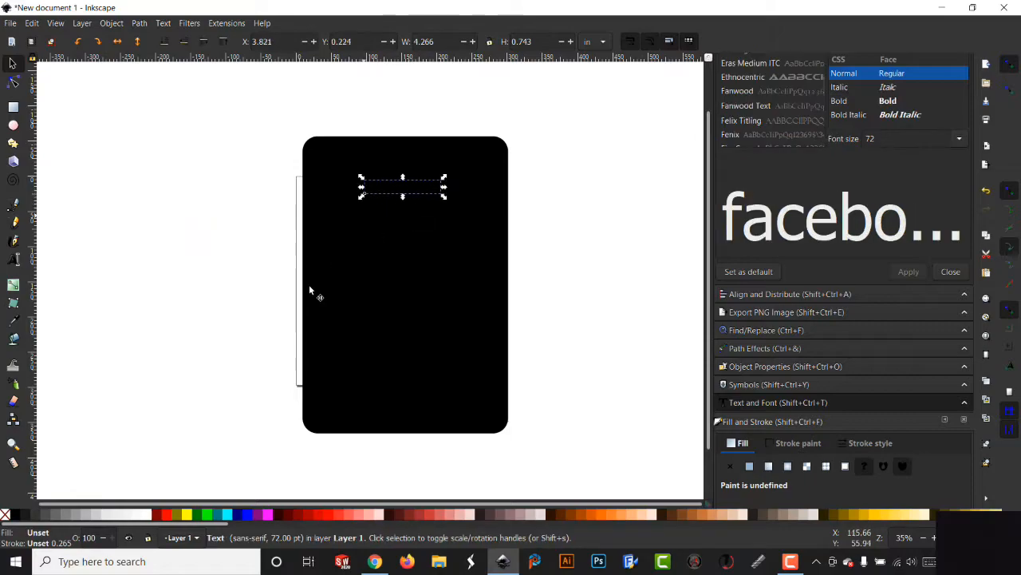
left_click(149, 514)
Enlarge the white text to about 7.5 by 1.8 in and centre it near the black rectangle's upper edge.
left_click_drag(361, 198, 301, 218)
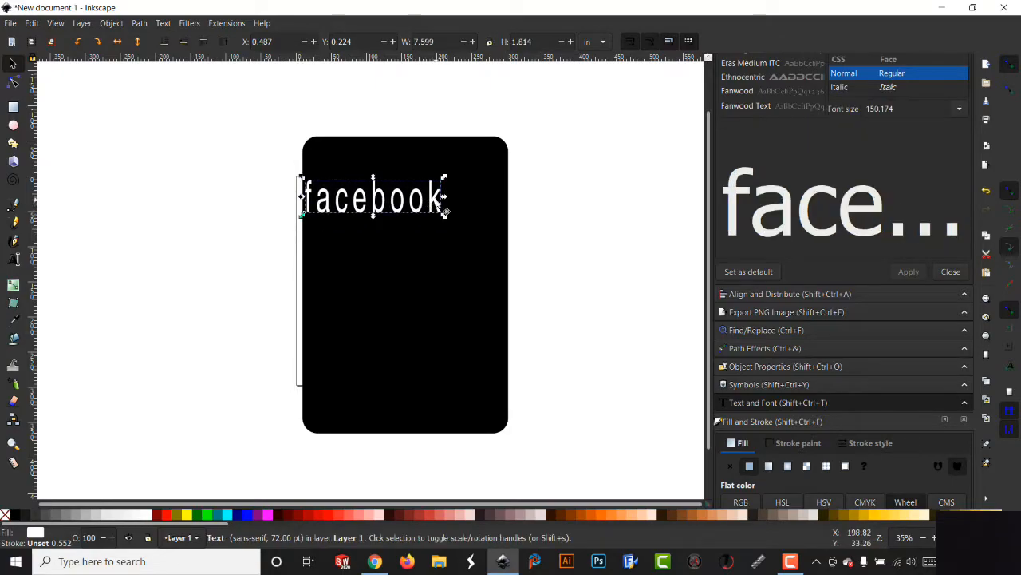
mouse_move(445, 199)
left_mouse_down()
mouse_move(497, 199)
mouse_move(414, 191)
mouse_move(430, 193)
left_mouse_up()
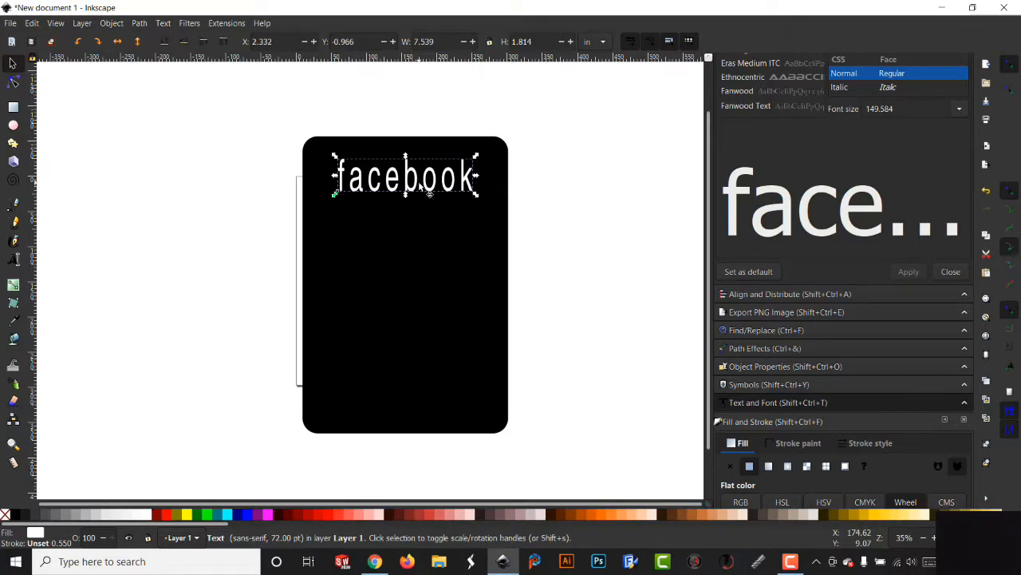
left_click(223, 286)
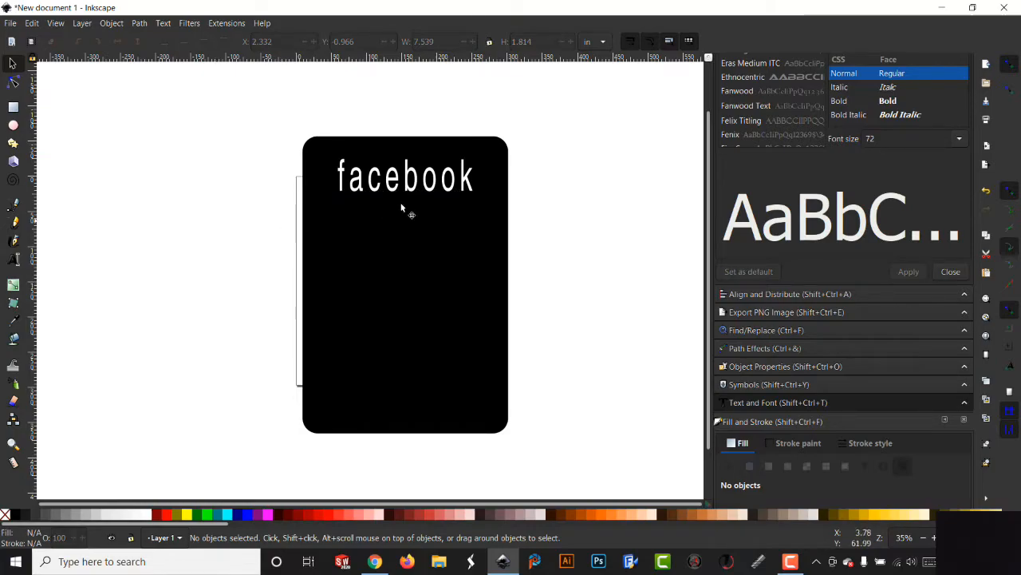
Look up the Facebook logo font on Google in a new Chrome window and check Inkscape's font list for Klavika.
right_click(374, 561)
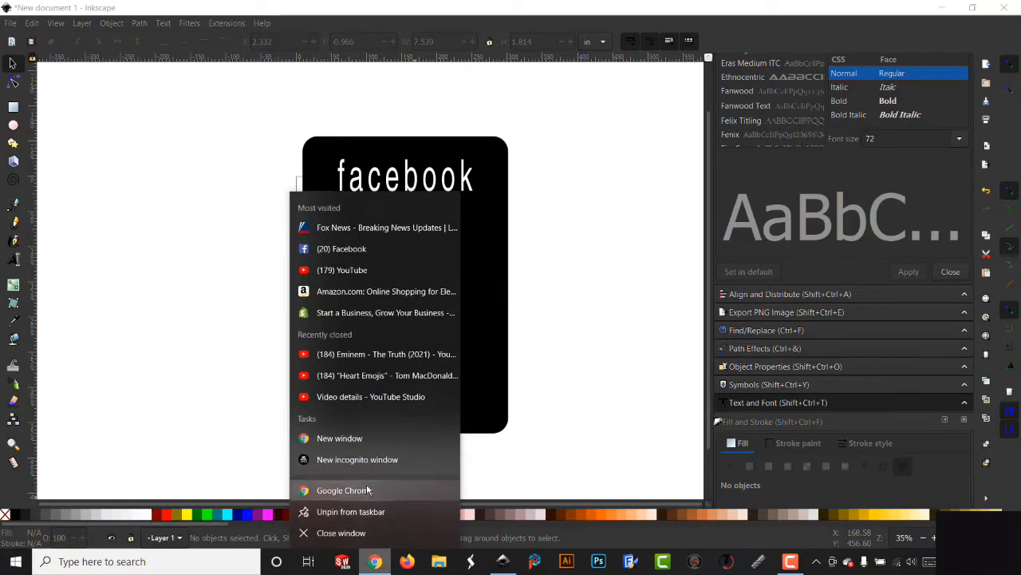
left_click(372, 438)
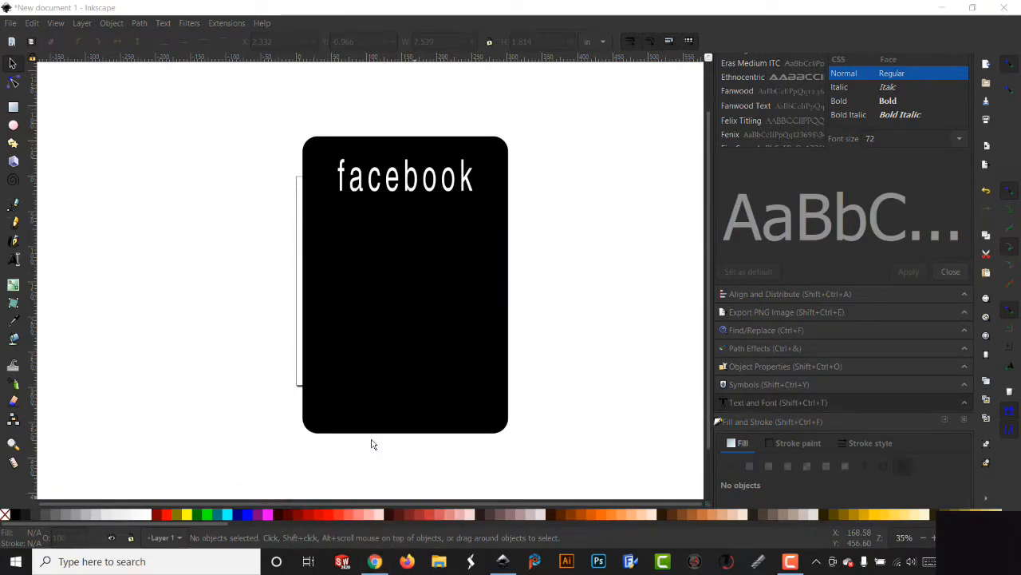
right_click(375, 561)
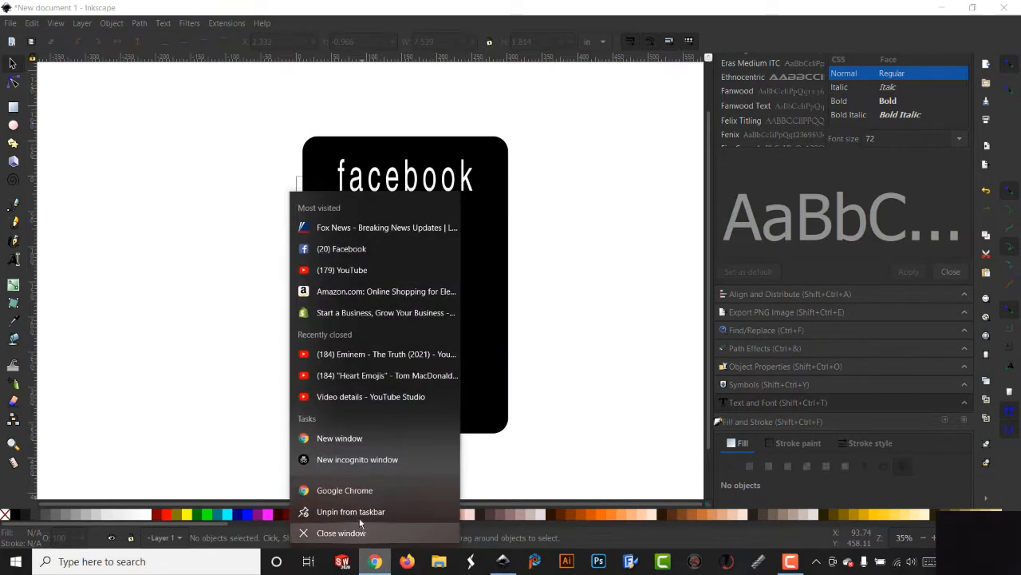
left_click(361, 490)
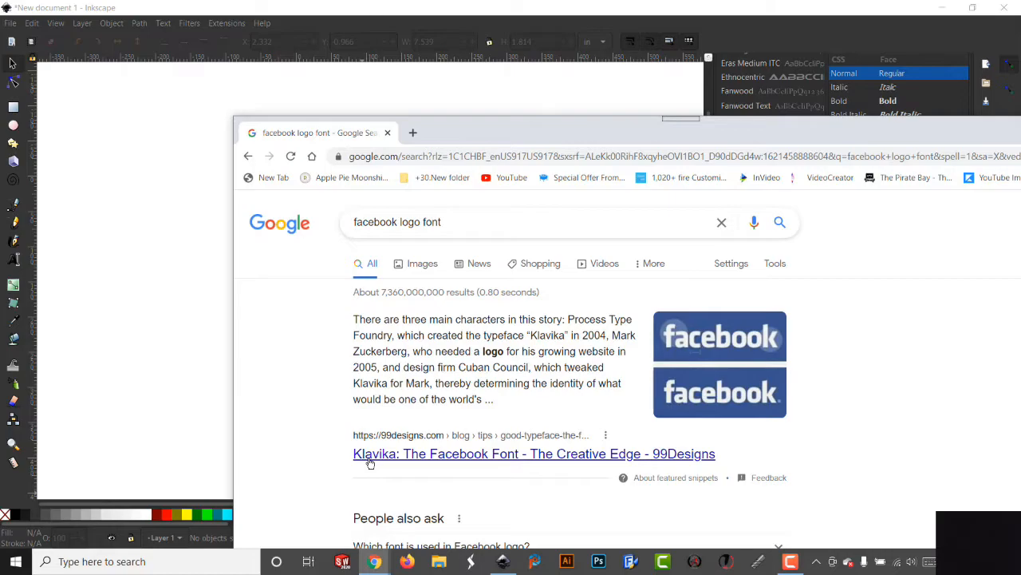
left_click(389, 95)
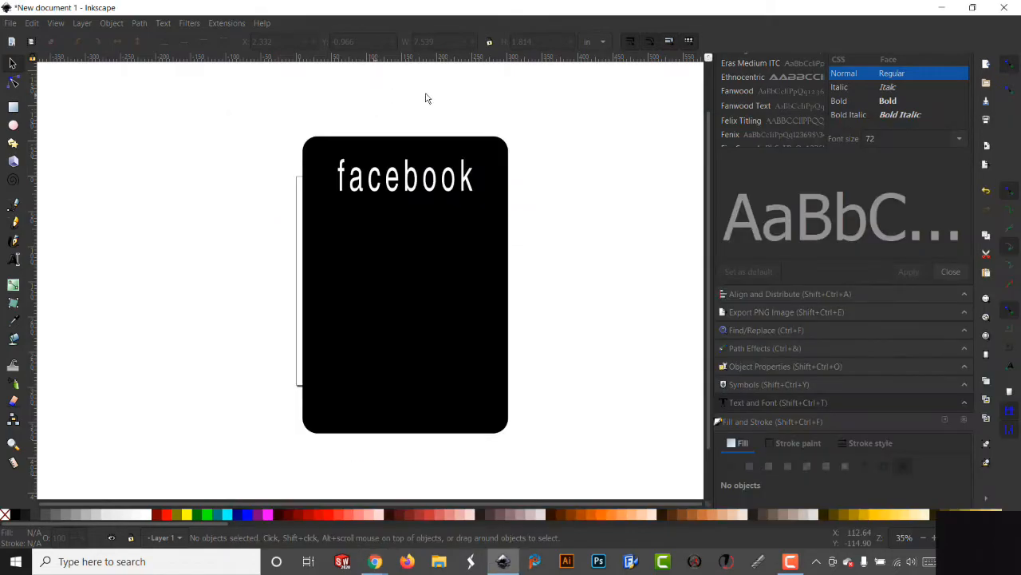
left_click(777, 120)
scroll(776, 122, "down", 10)
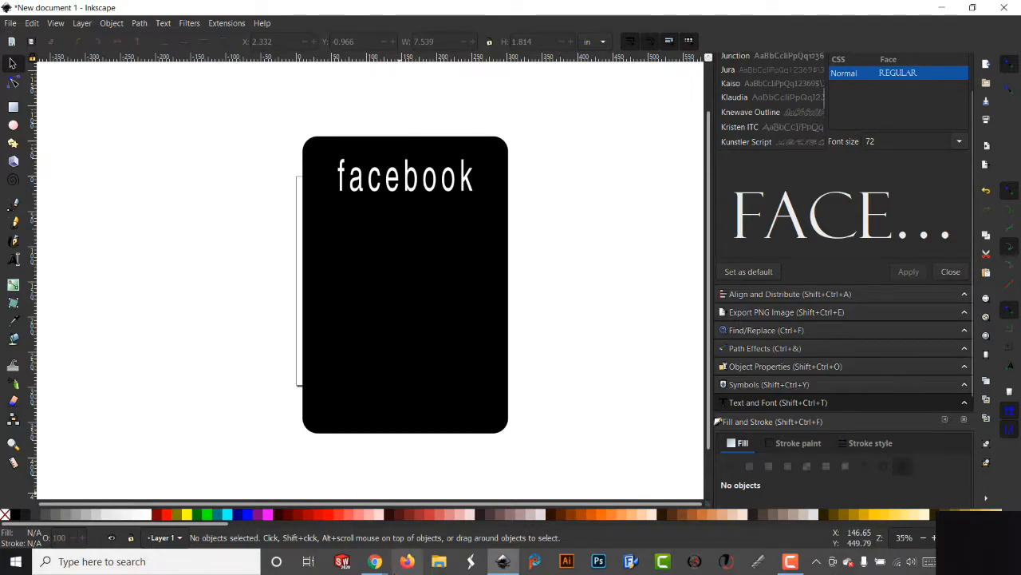
Switch back to the Chrome window with the logo font results, maximize it and search Google for "klavika font".
mouse_move(382, 562)
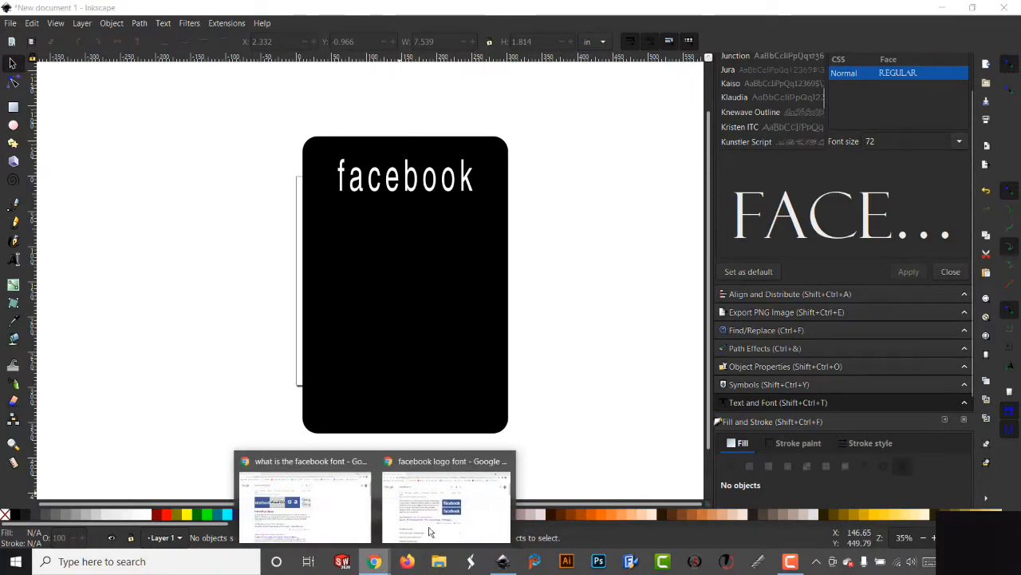
left_click(437, 520)
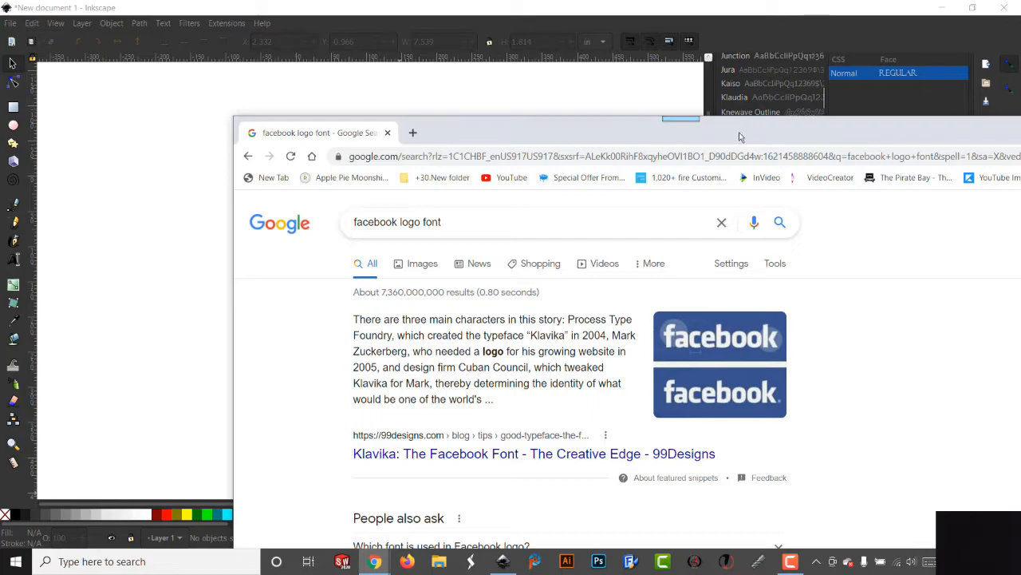
left_click_drag(741, 137, 539, 4)
triple_click(112, 102)
type("klavika font")
key("Return")
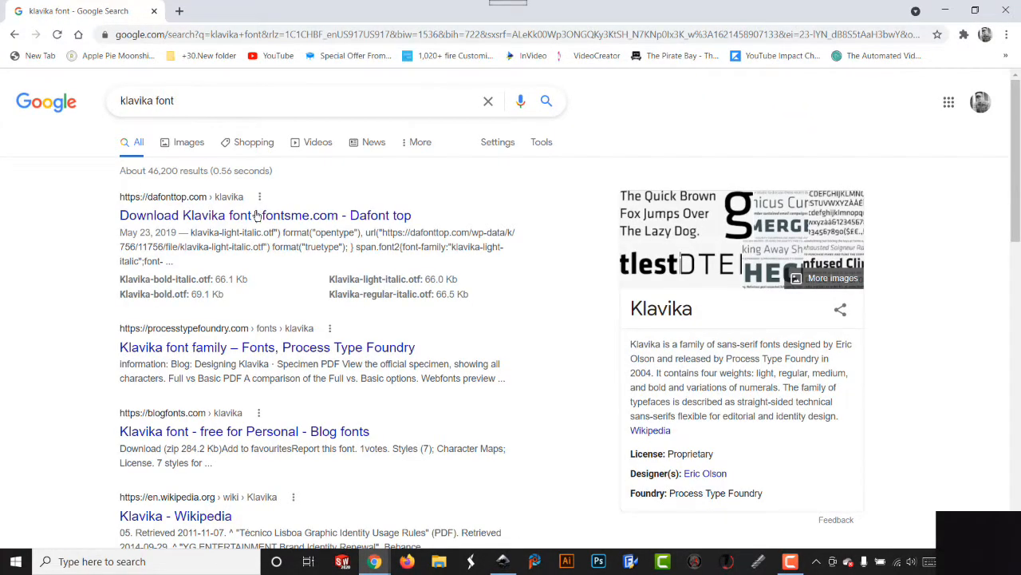
Open the Dafont Top result for Klavika and download the font archive into the Downloads folder under its suggested name.
left_click(174, 220)
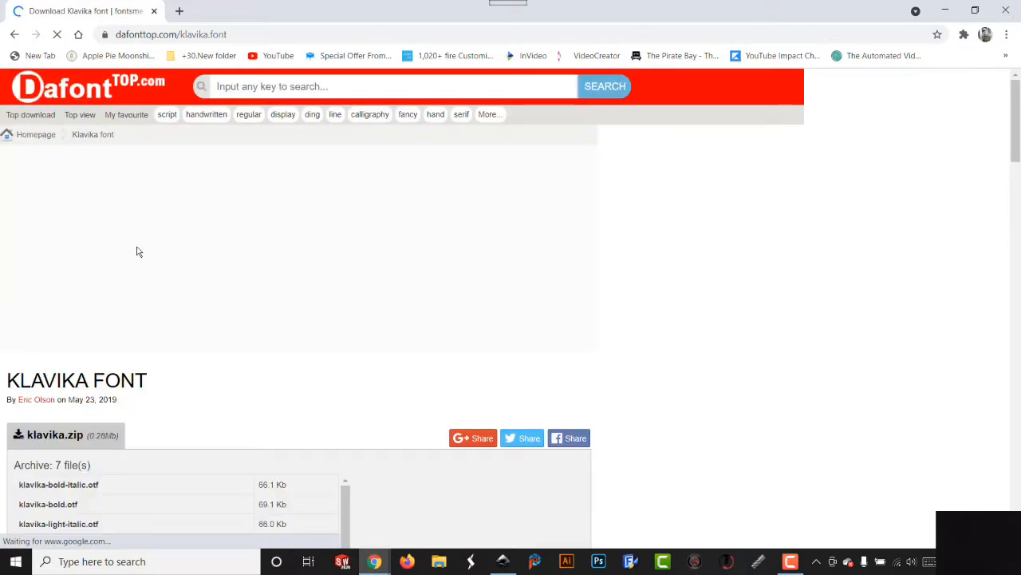
scroll(196, 257, "down", 2)
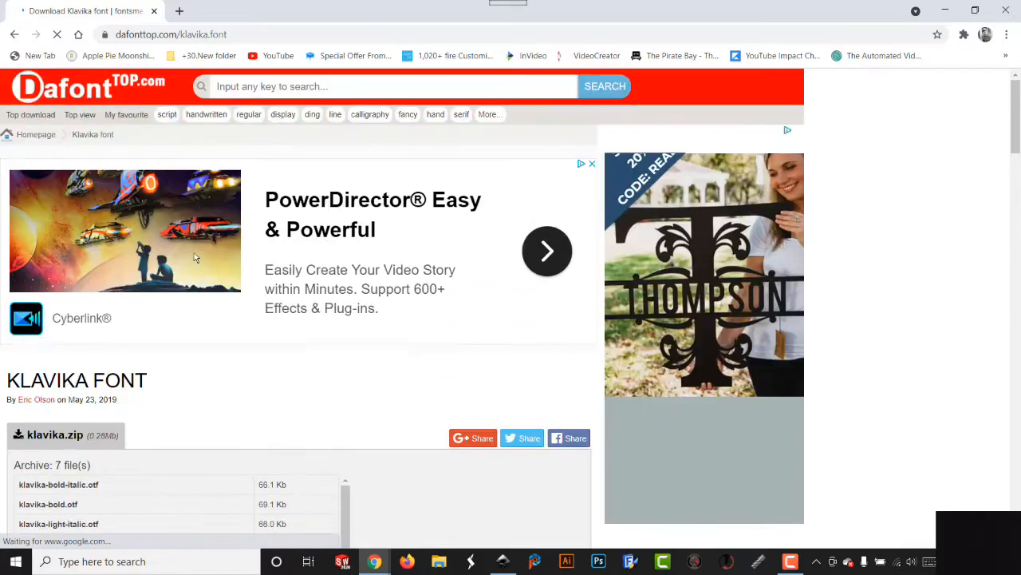
scroll(196, 257, "down", 3)
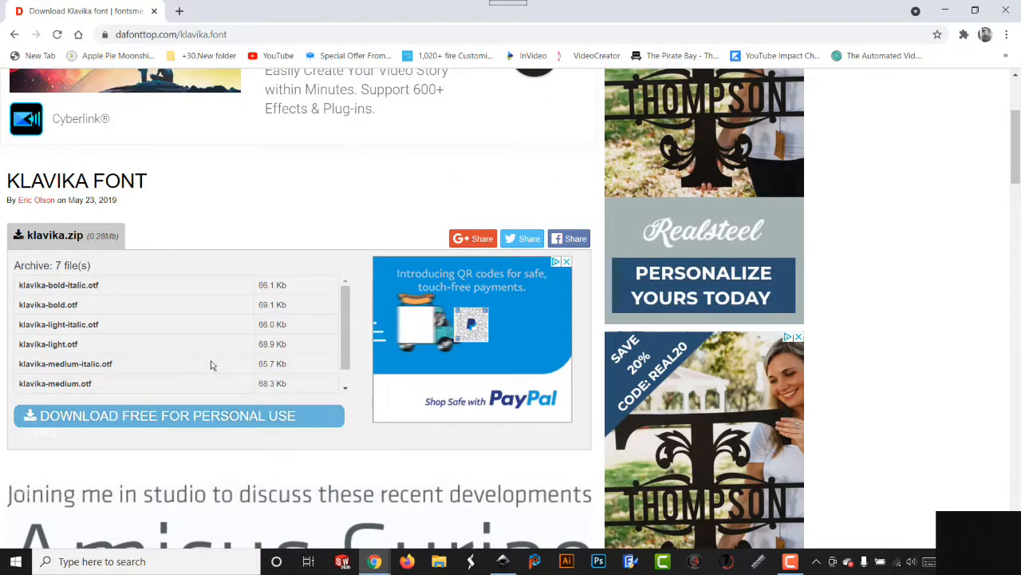
scroll(220, 331, "down", 3)
scroll(220, 331, "down", 6)
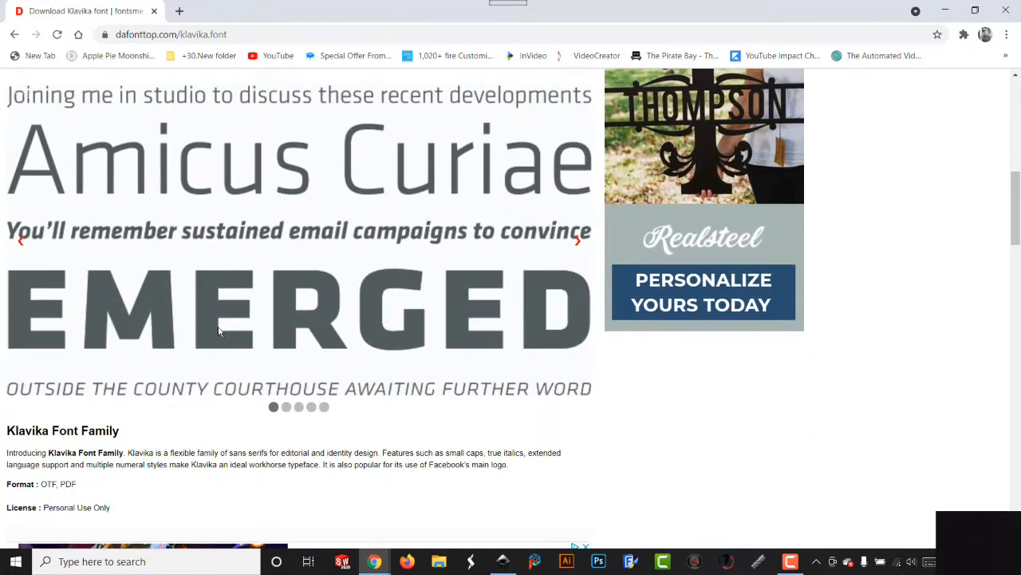
scroll(220, 332, "up", 7)
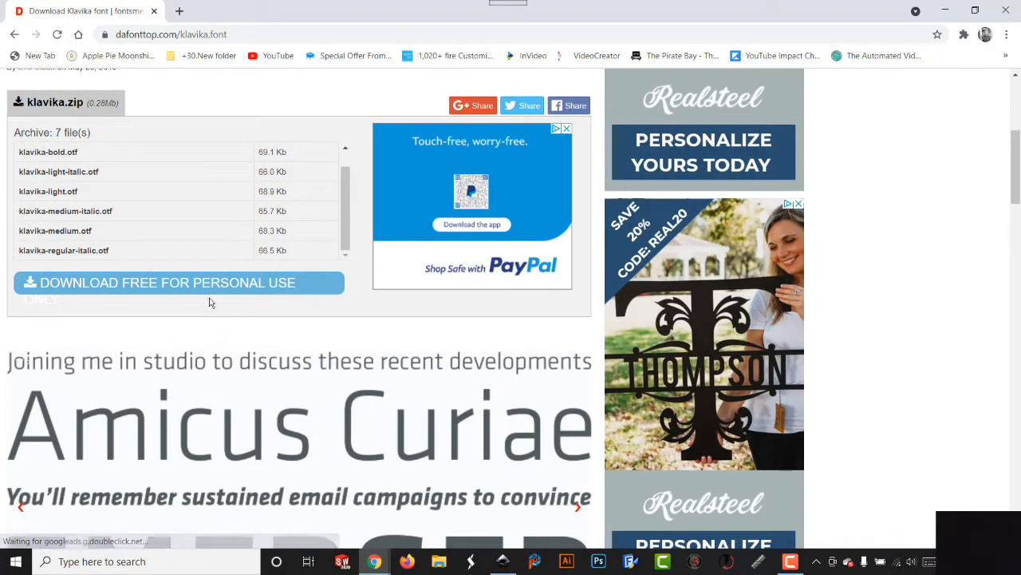
left_click(210, 290)
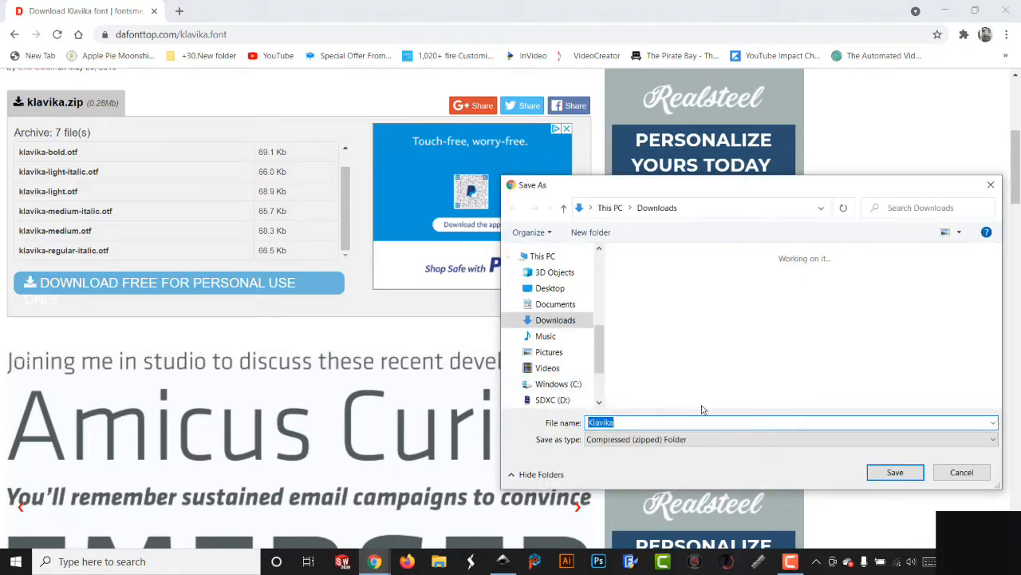
left_click(894, 472)
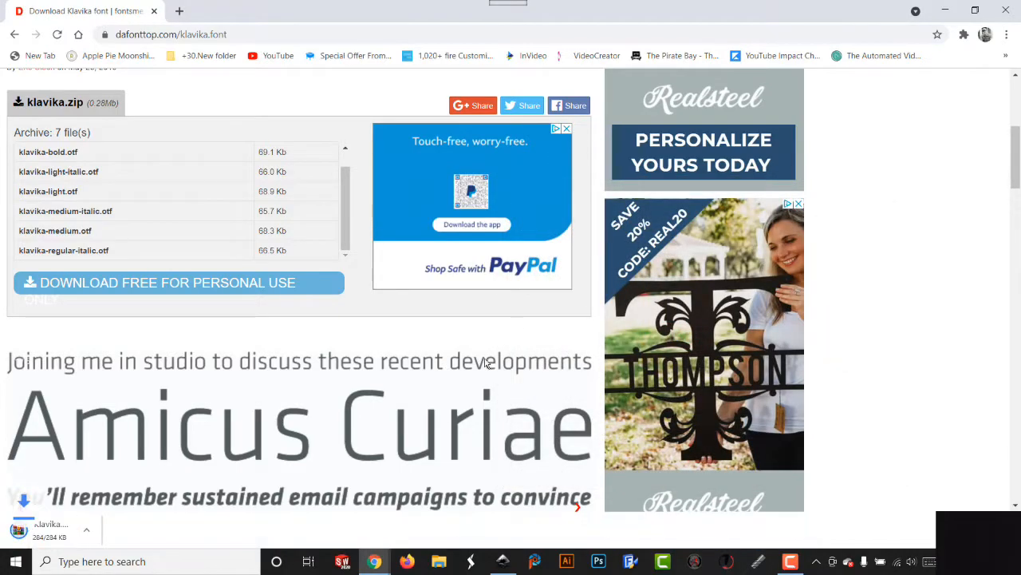
Open the downloaded Klavika.zip archive and minimize Chrome and Inkscape so the desktop lies behind the archive window.
left_click(91, 531)
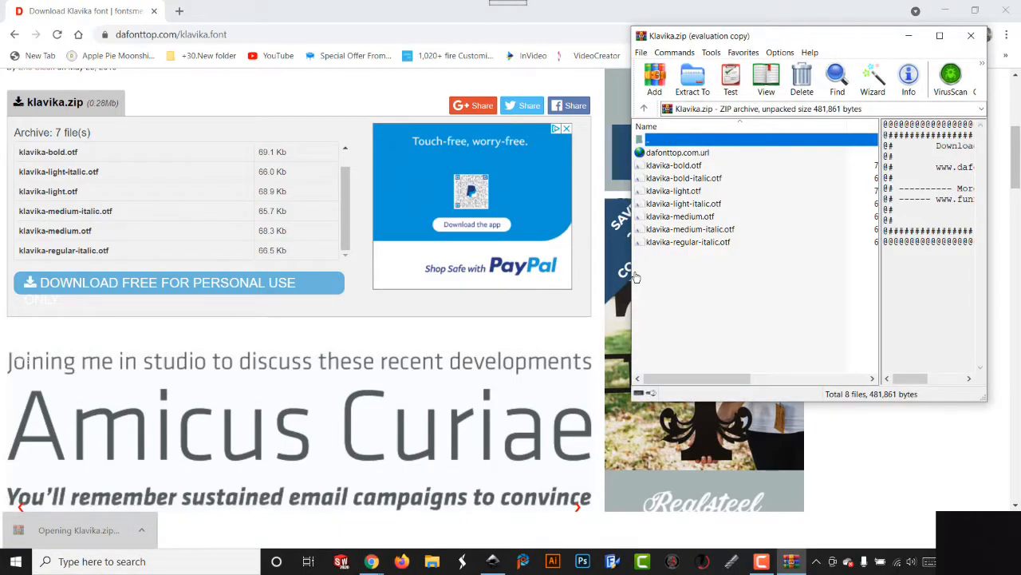
left_click(903, 168)
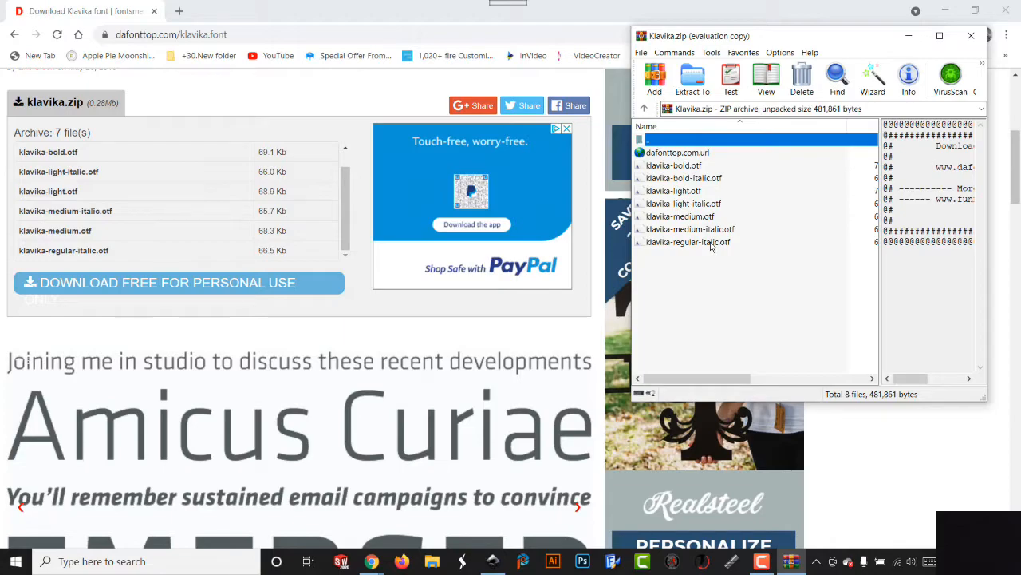
right_click(691, 167)
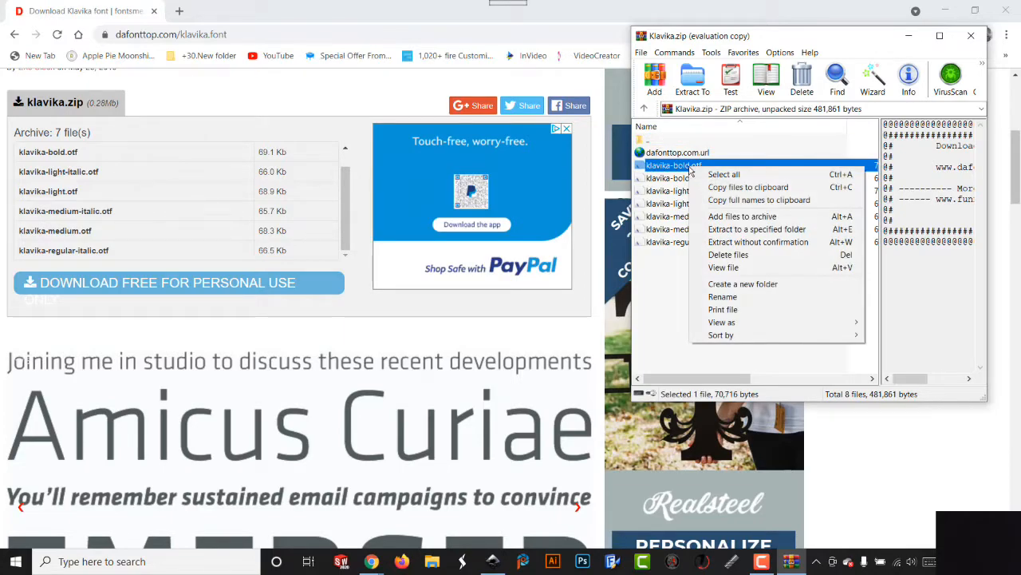
left_click(653, 269)
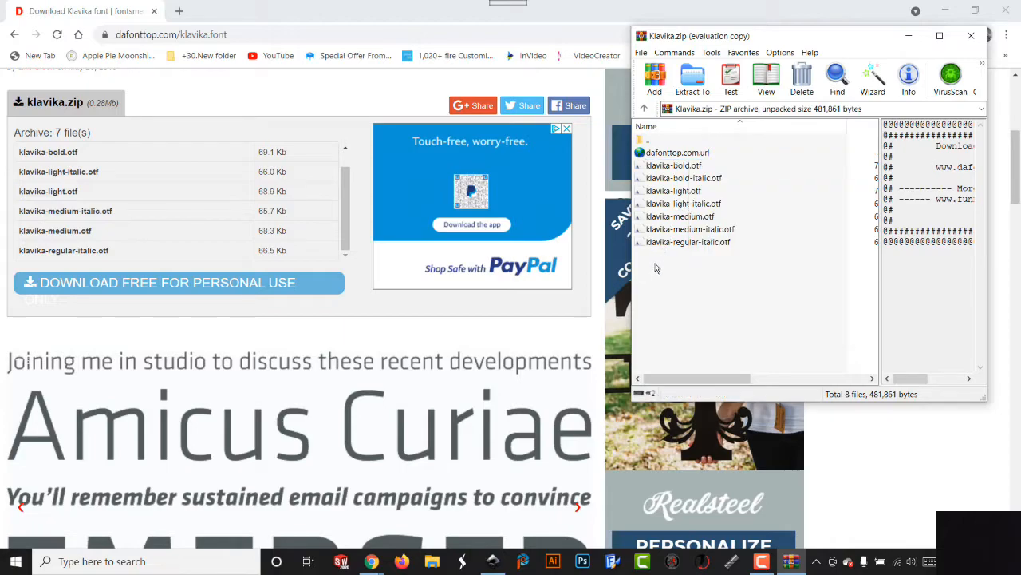
left_click(944, 9)
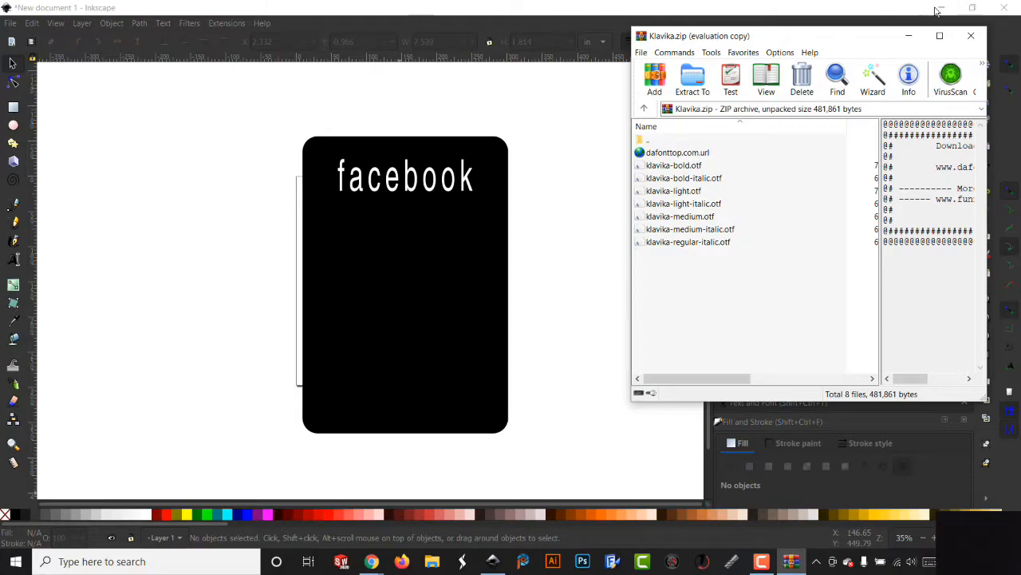
left_click(940, 8)
Create a new folder with the default name on the desktop for the Klavika font files.
left_click_drag(715, 288, 662, 162)
right_click(301, 261)
mouse_move(391, 371)
left_click(477, 369)
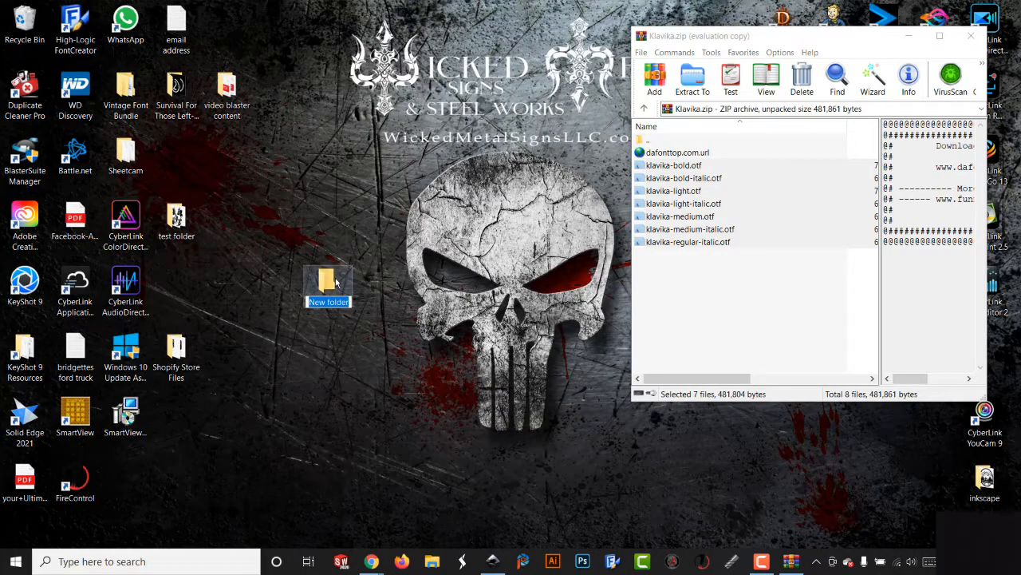
Extract all the Klavika .otf files from the archive into the new desktop folder, open that folder and close the archive.
left_click_drag(753, 293, 667, 173)
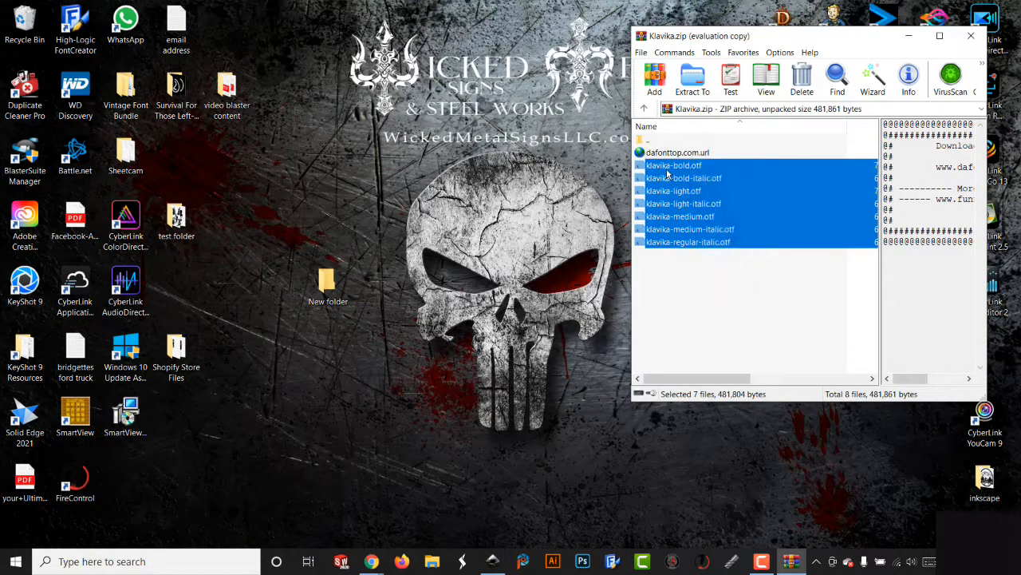
left_click_drag(435, 275, 327, 286)
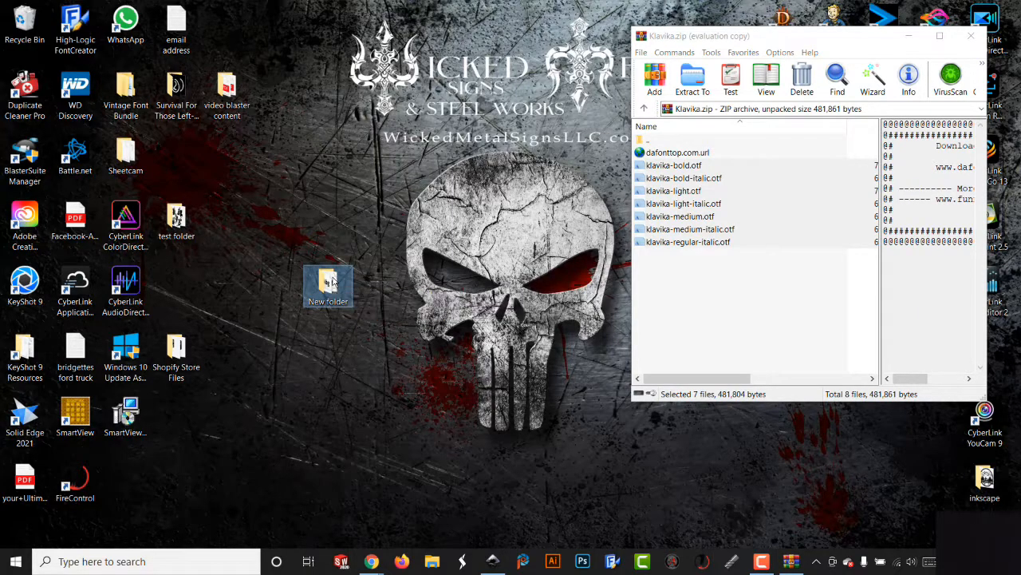
double_click(333, 282)
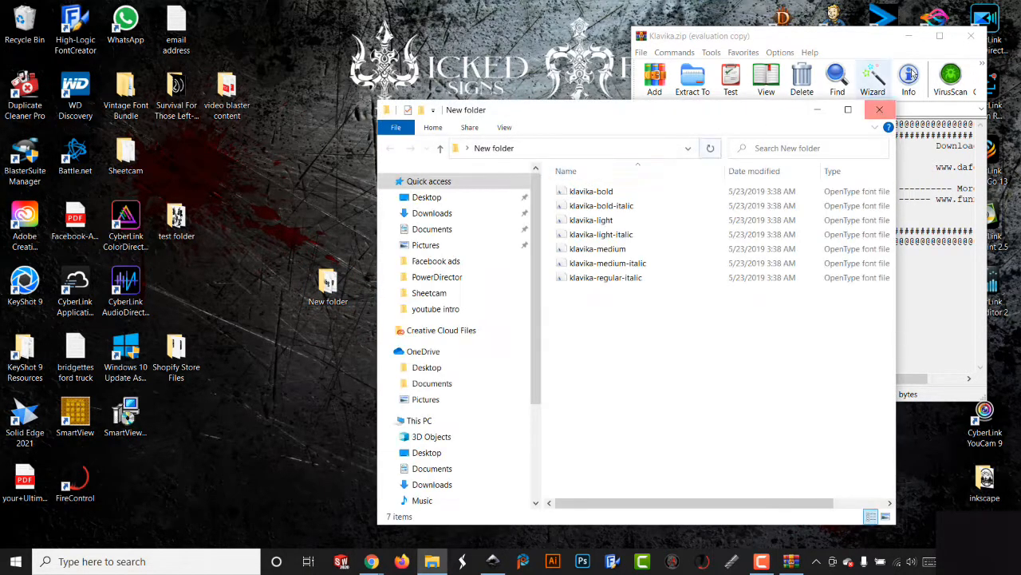
left_click(976, 36)
Install the klavika-bold and klavika-bold-italic fonts for all users from the new folder.
left_click(589, 193)
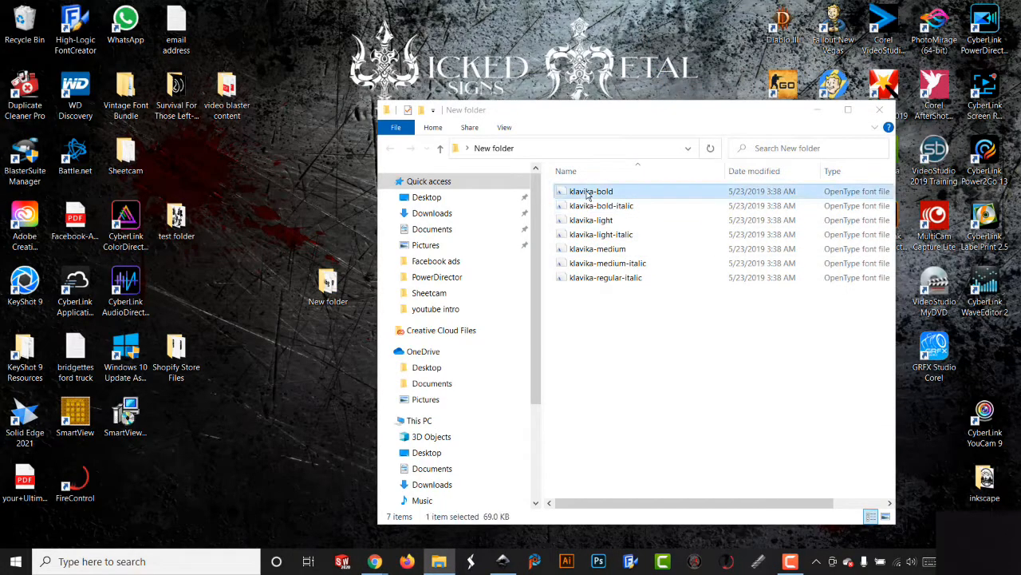
right_click(589, 194)
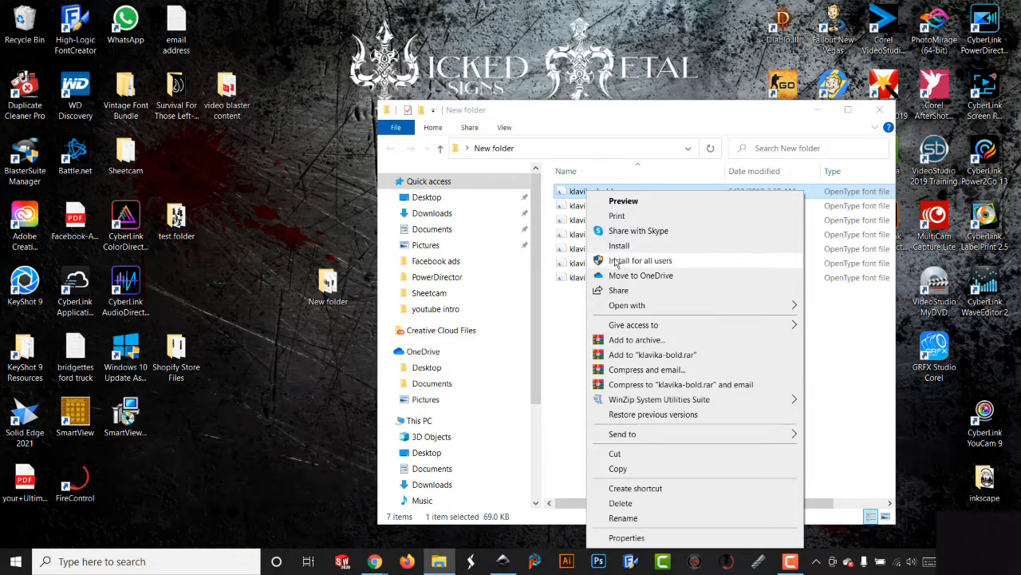
left_click(640, 262)
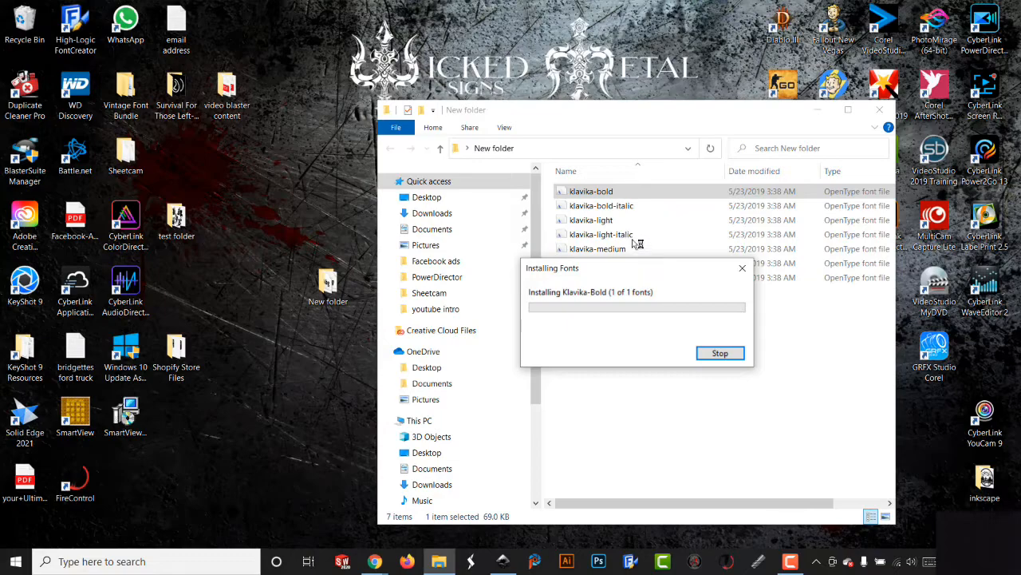
right_click(603, 206)
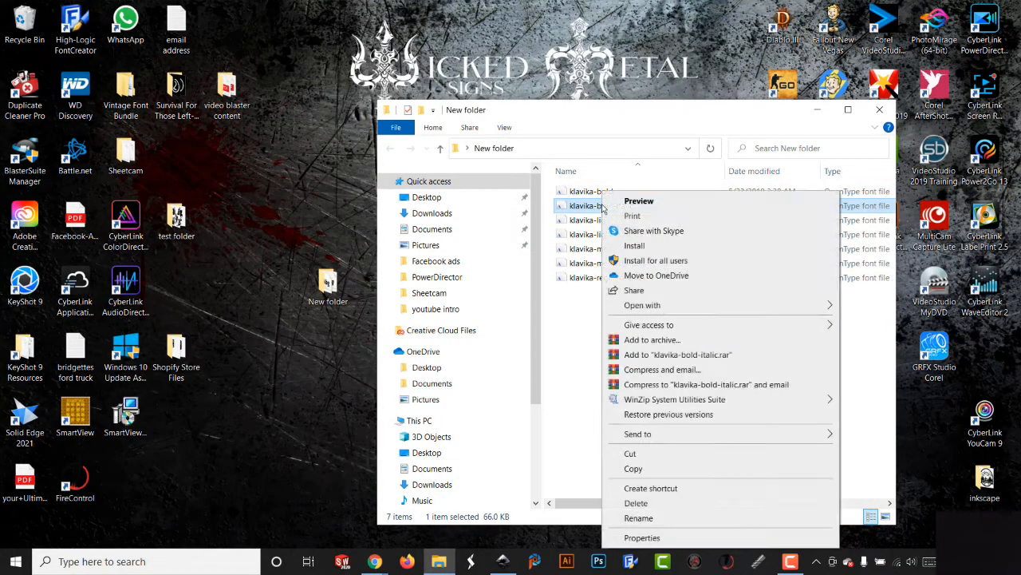
left_click(640, 262)
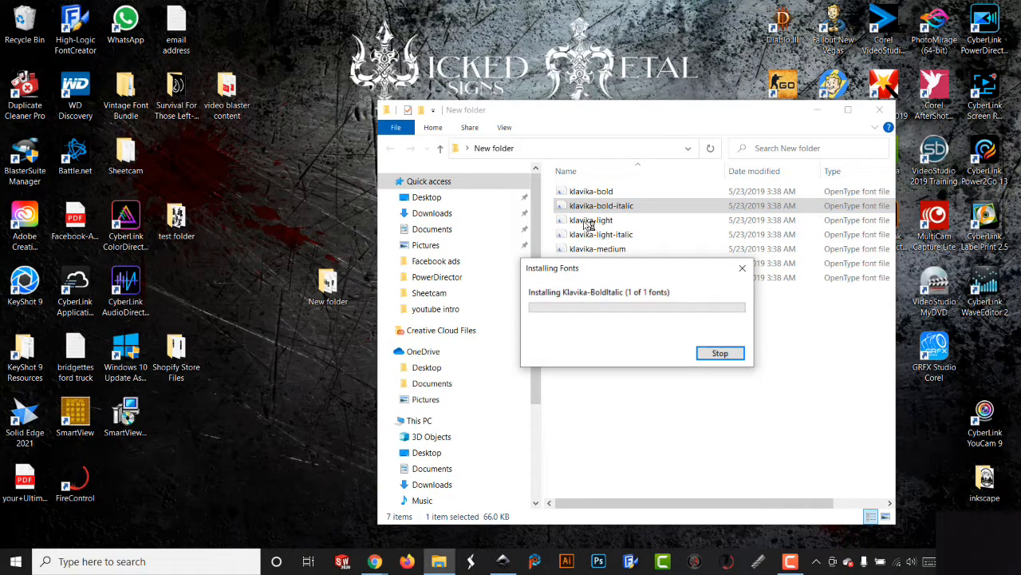
Install the klavika-light, klavika-light-italic and klavika-medium fonts for all users.
right_click(585, 220)
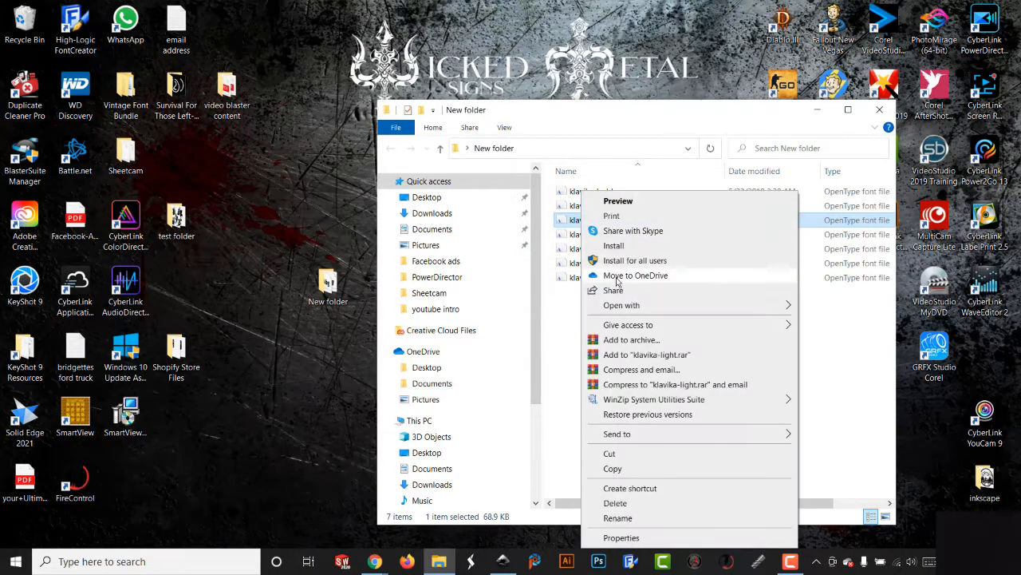
left_click(597, 261)
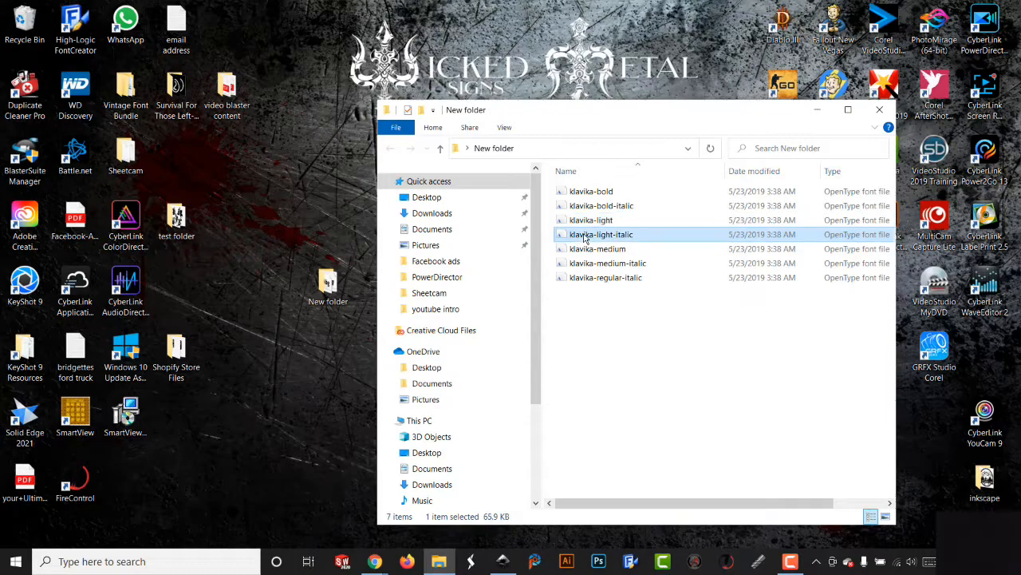
right_click(584, 235)
left_click(599, 260)
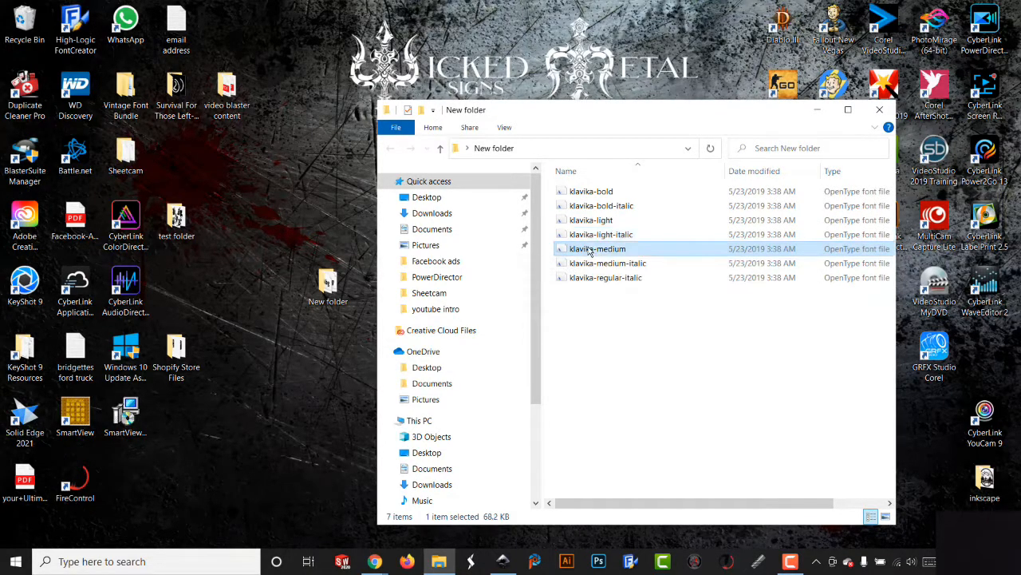
right_click(590, 249)
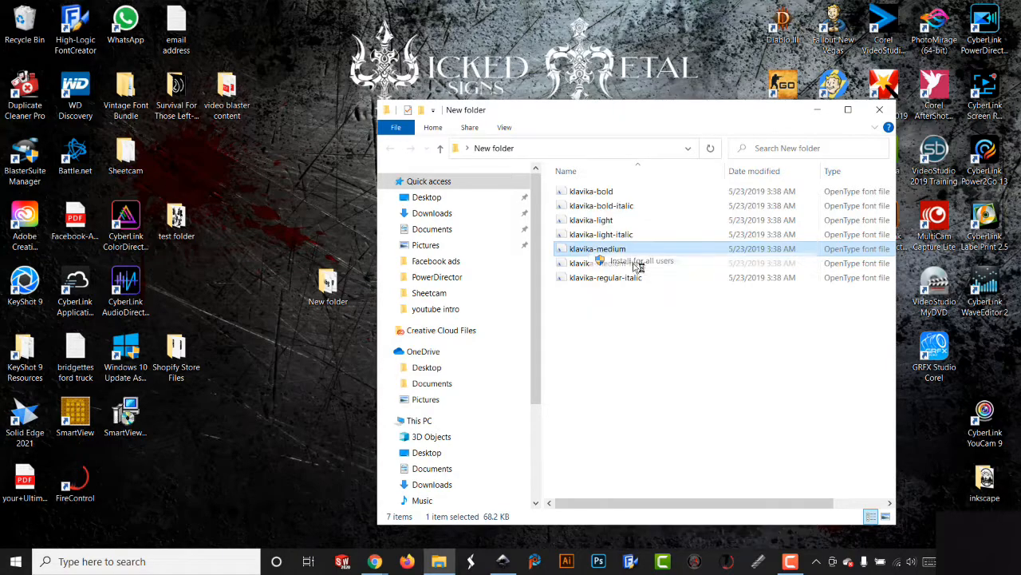
left_click(644, 262)
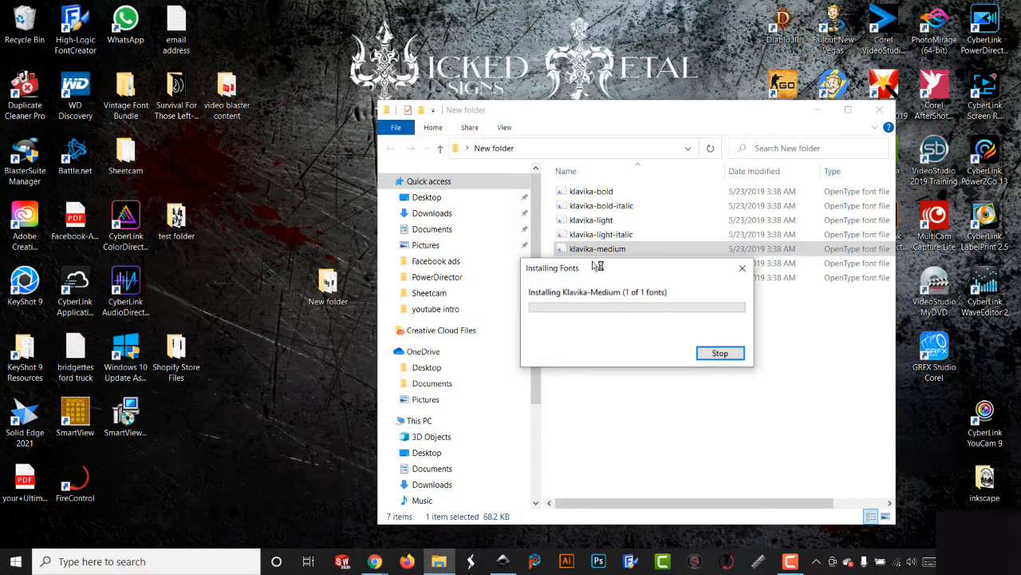
Install the klavika-medium-italic and klavika-regular-italic fonts for all users.
right_click(588, 265)
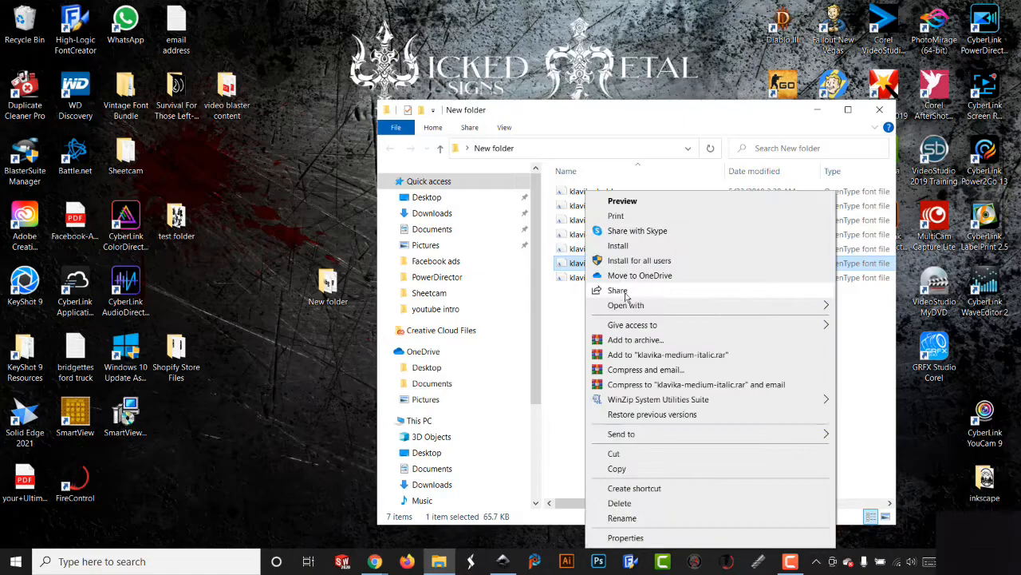
left_click(628, 263)
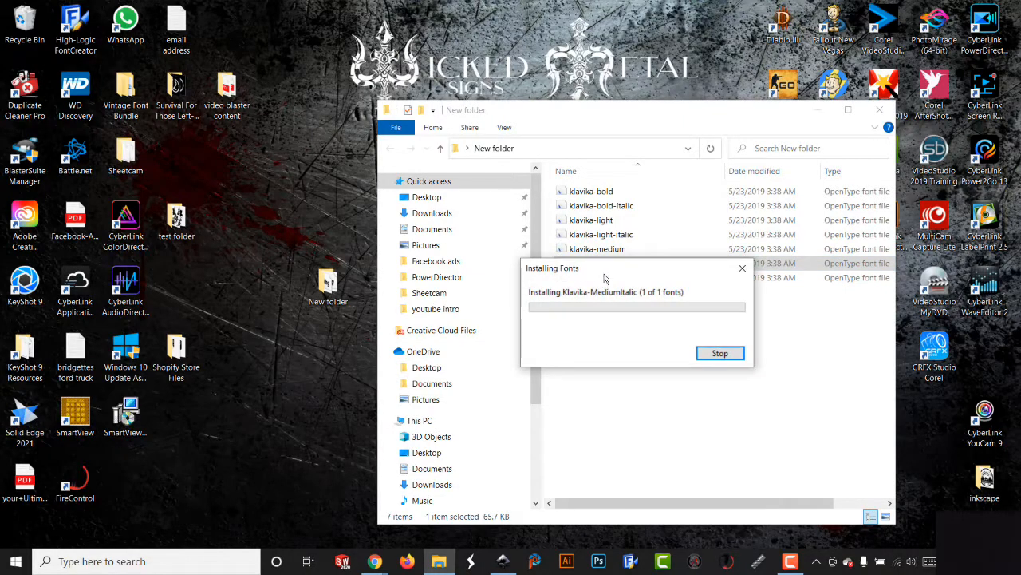
left_click(591, 277)
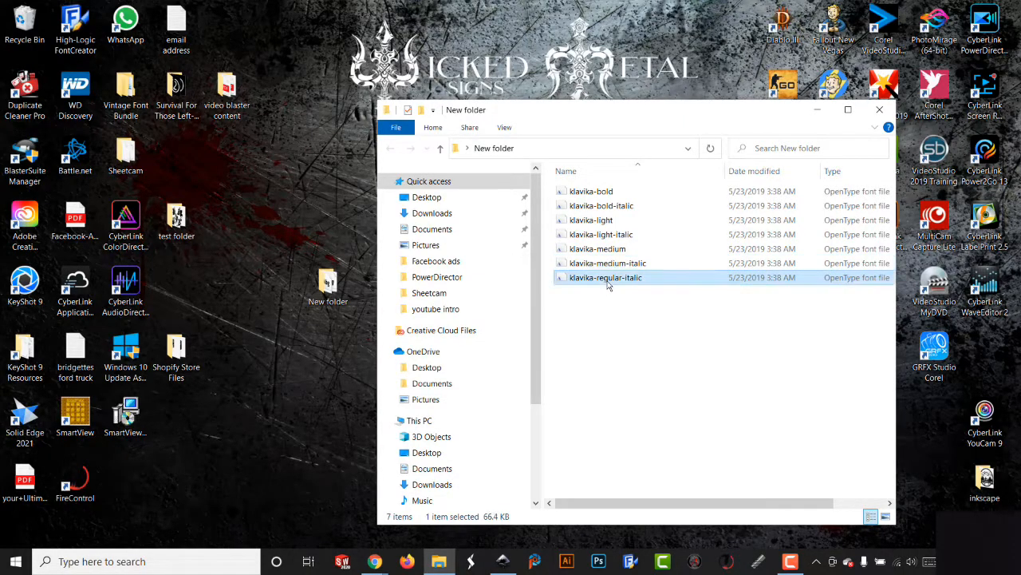
right_click(607, 279)
left_click(663, 261)
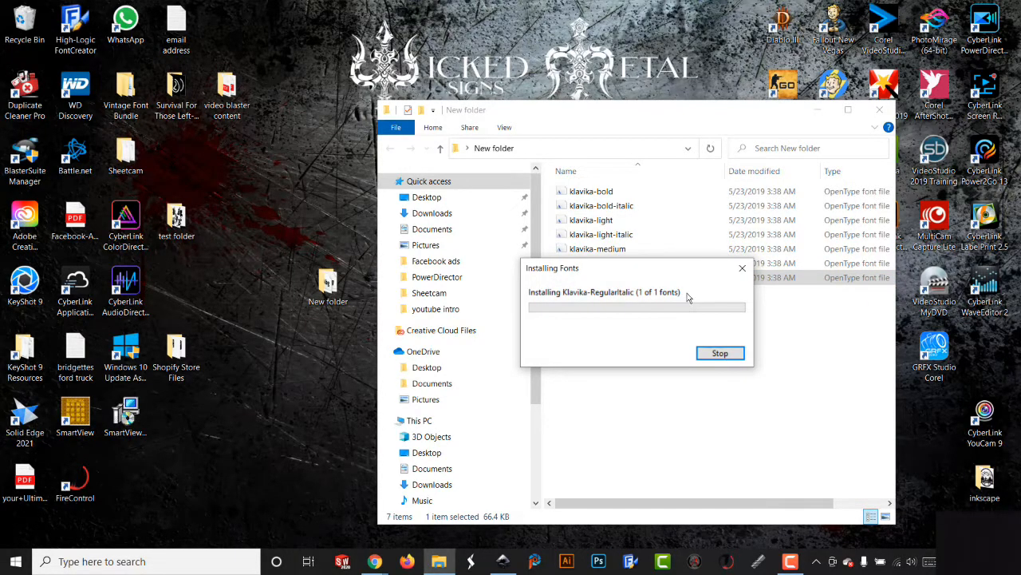
Close the font folder window and delete the New folder from the desktop.
left_click(881, 111)
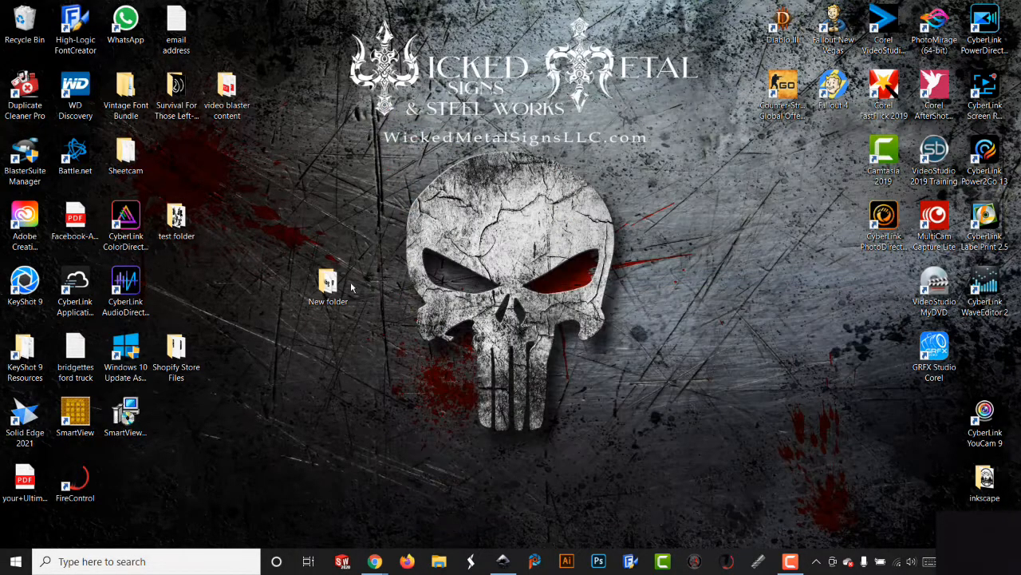
right_click(348, 288)
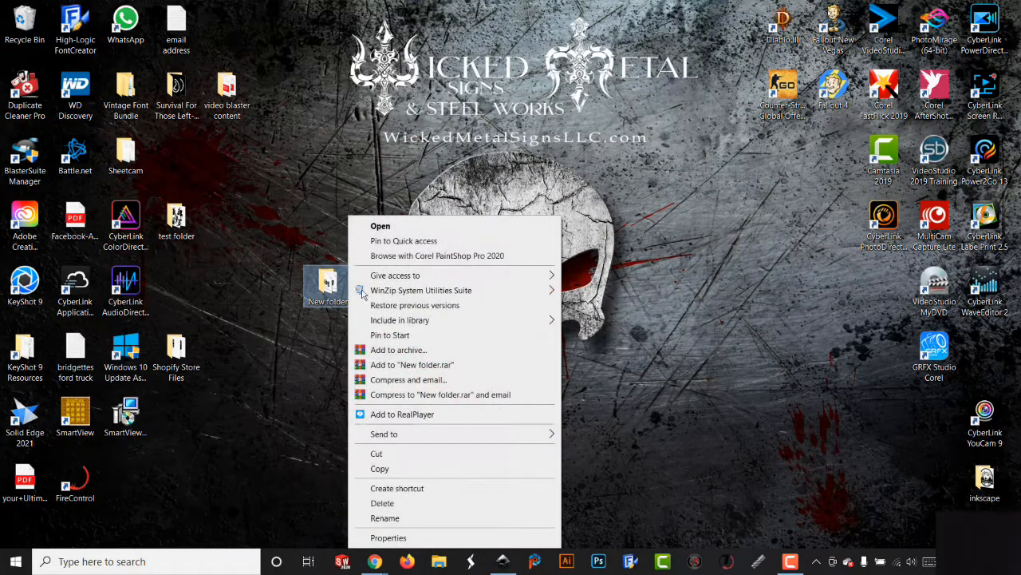
left_click(411, 504)
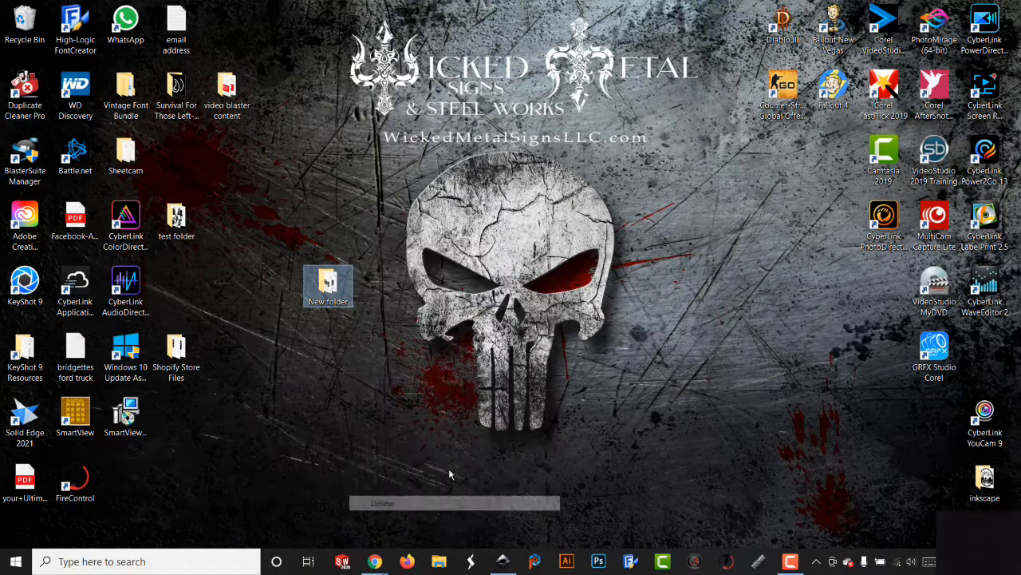
Close the Inkscape document without saving, restart Inkscape and maximize its window.
left_click(503, 561)
left_click(1003, 14)
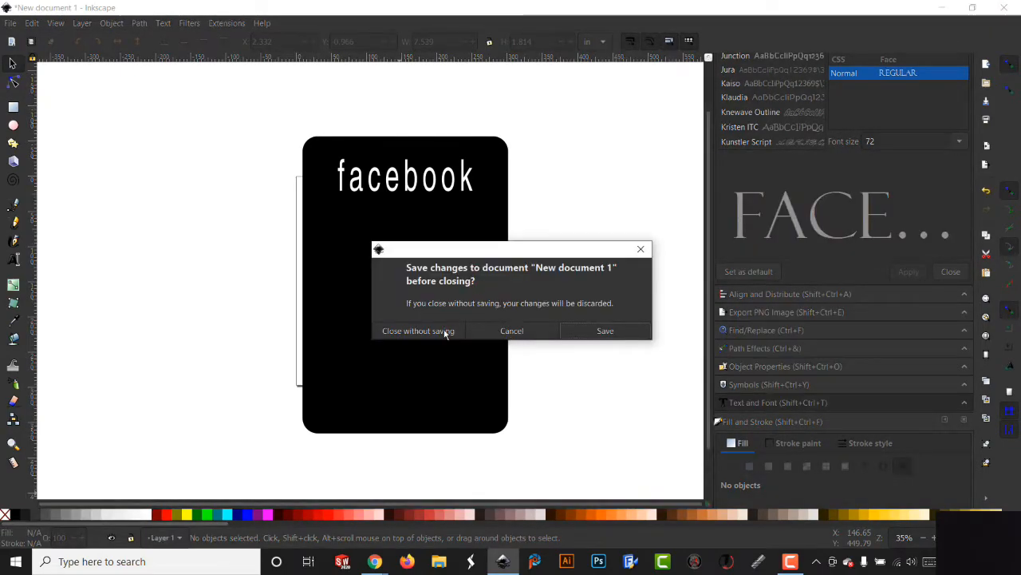
left_click(445, 331)
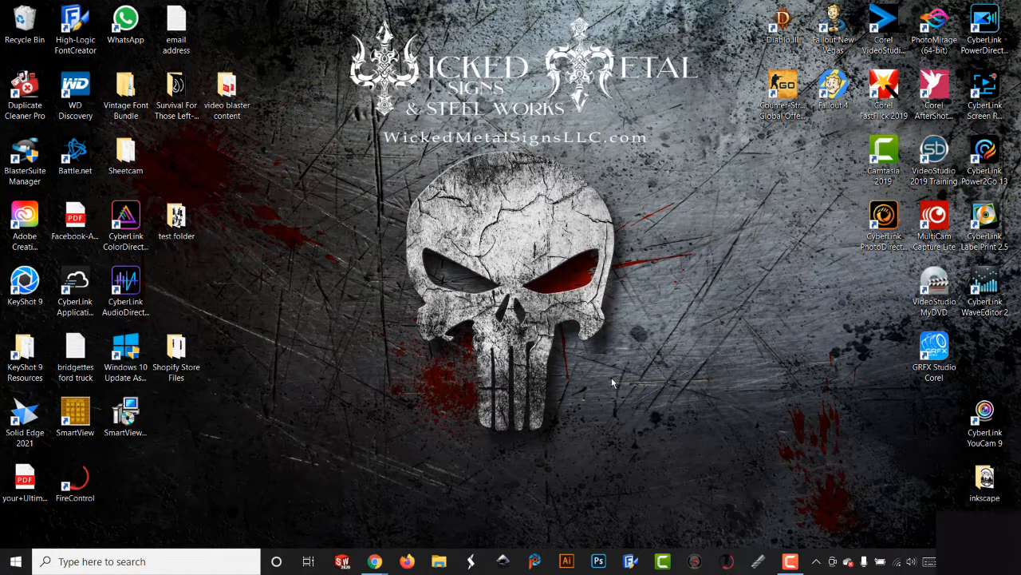
left_click(502, 562)
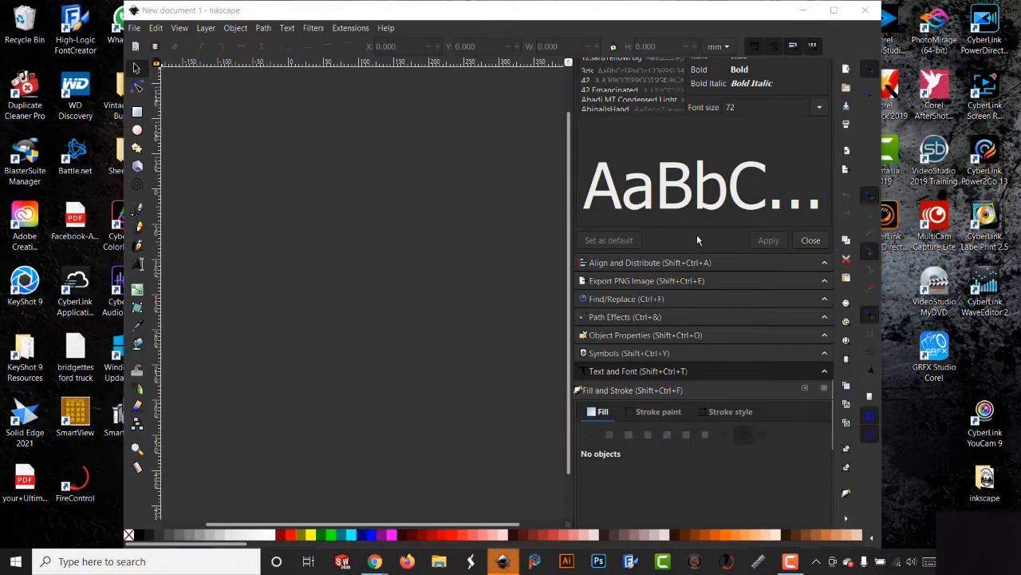
left_click(833, 10)
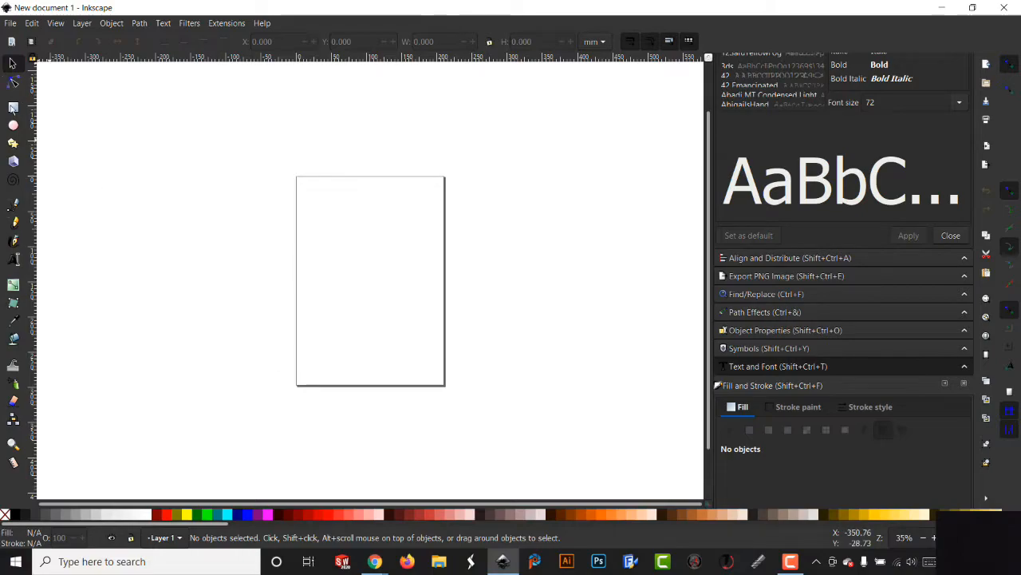
Draw a black rectangle about 284 mm wide and 364 mm high over the page, with corners rounded to about 13.6 mm.
left_click(13, 107)
mouse_move(283, 162)
left_mouse_down()
mouse_move(347, 230)
mouse_move(465, 408)
mouse_move(447, 424)
mouse_move(483, 417)
left_mouse_up()
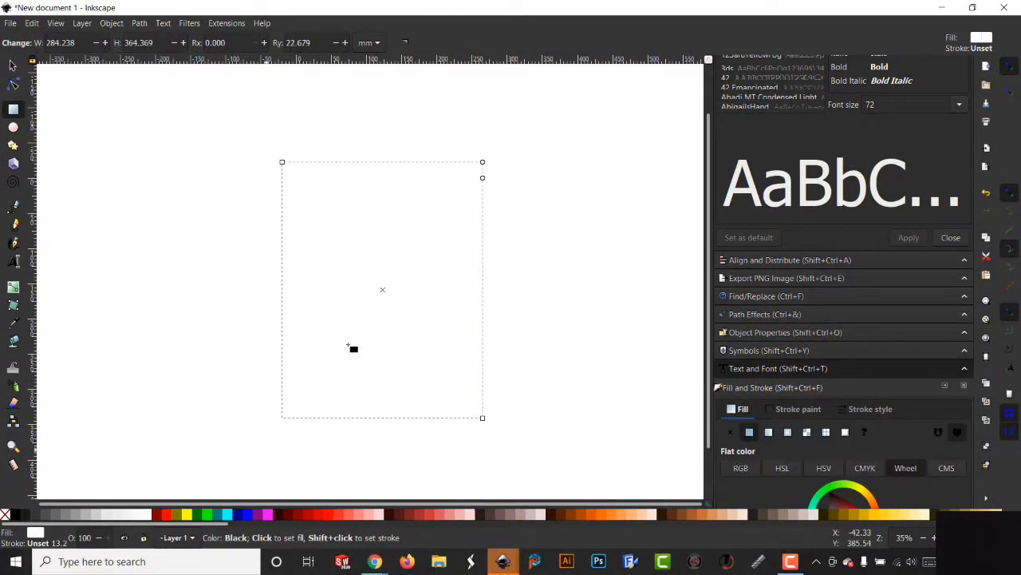
left_click_drag(351, 348, 353, 348)
left_click_drag(483, 178, 482, 170)
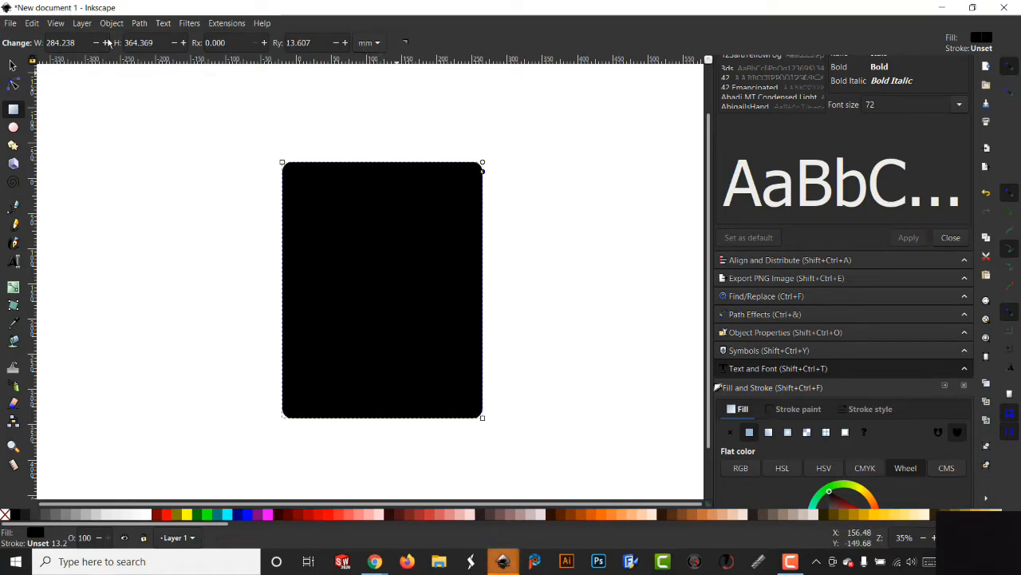
Switch the measurement units to inches, set the black panel's width to 11.5 in and deselect it.
left_click(12, 64)
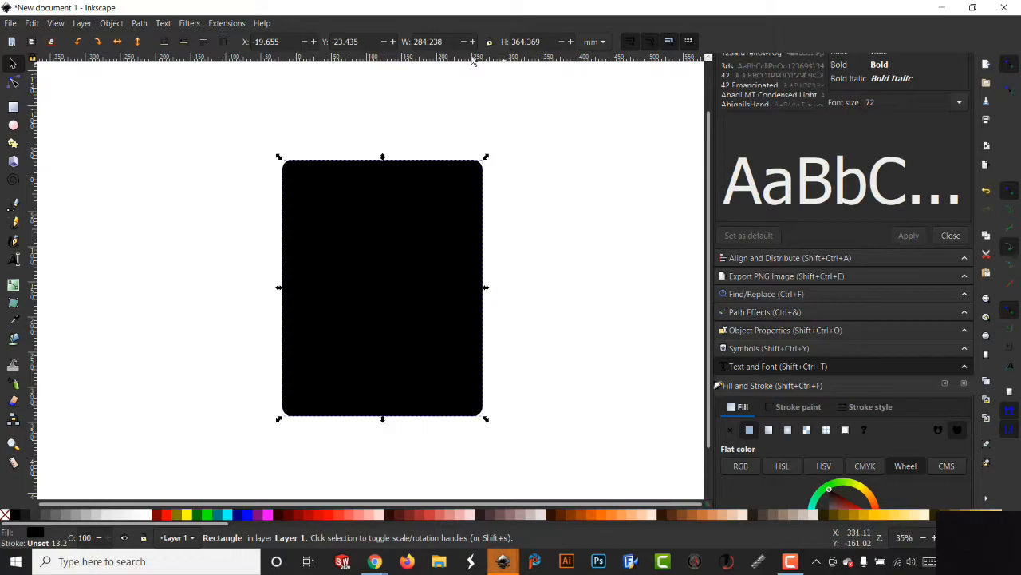
left_click(593, 42)
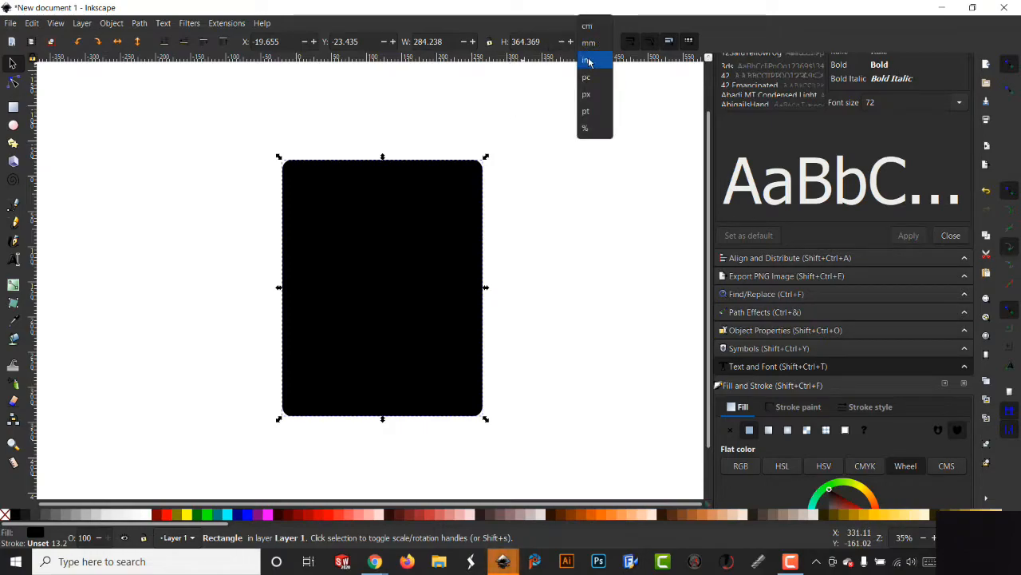
left_click(588, 62)
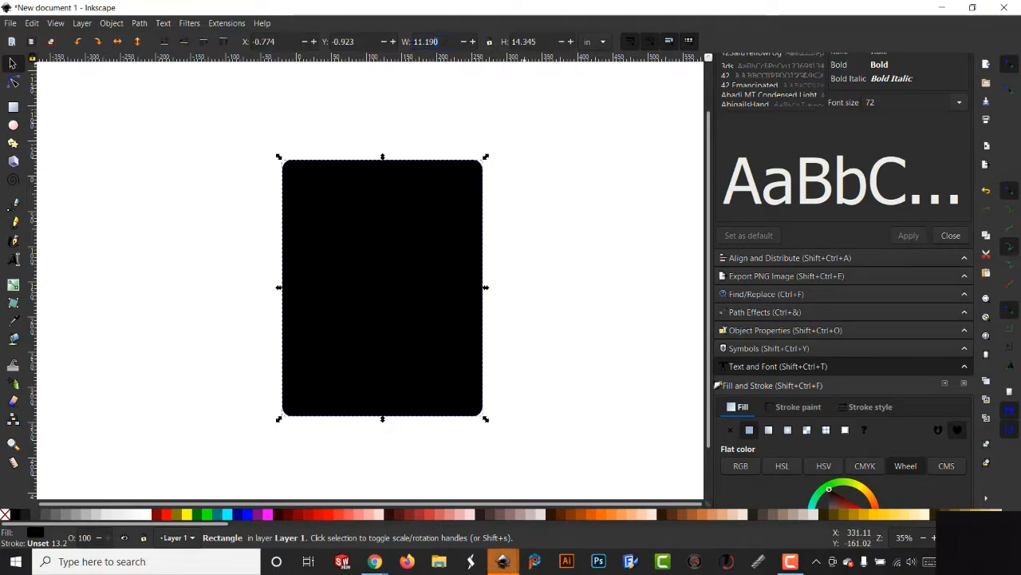
type("11.5")
key("Return")
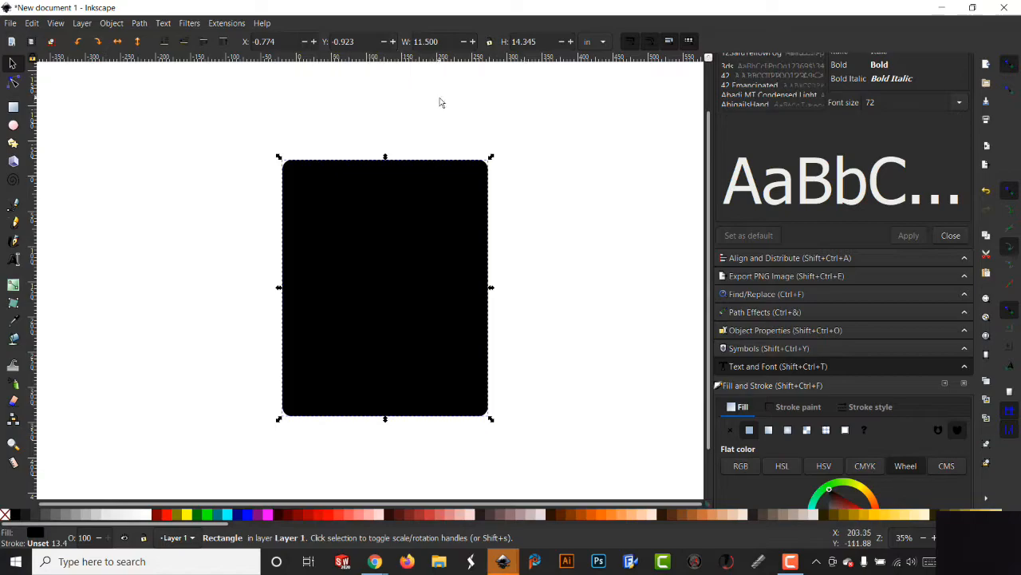
left_click(562, 294)
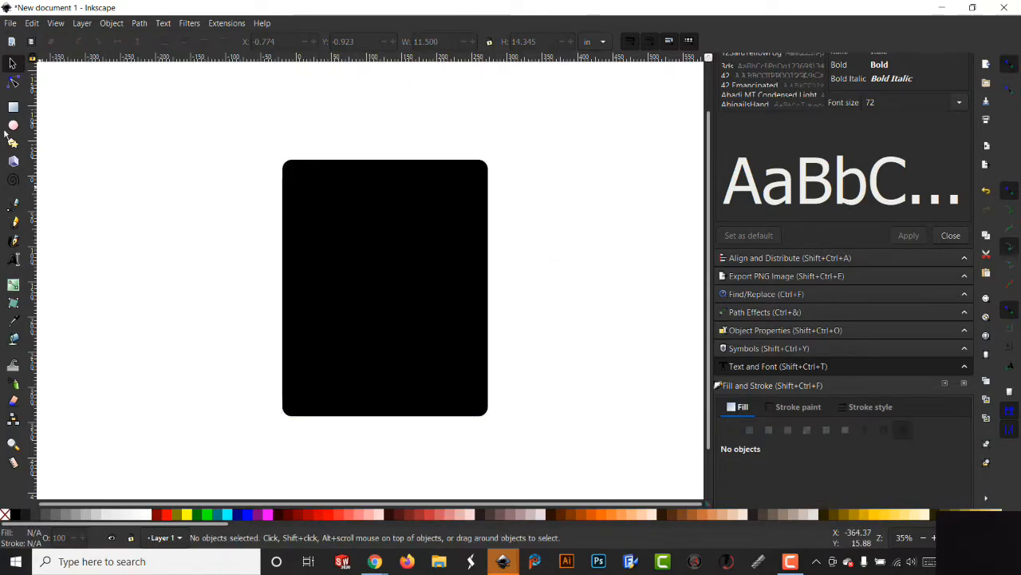
Add the text "facebook" on the empty canvas left of the black panel.
left_click(15, 261)
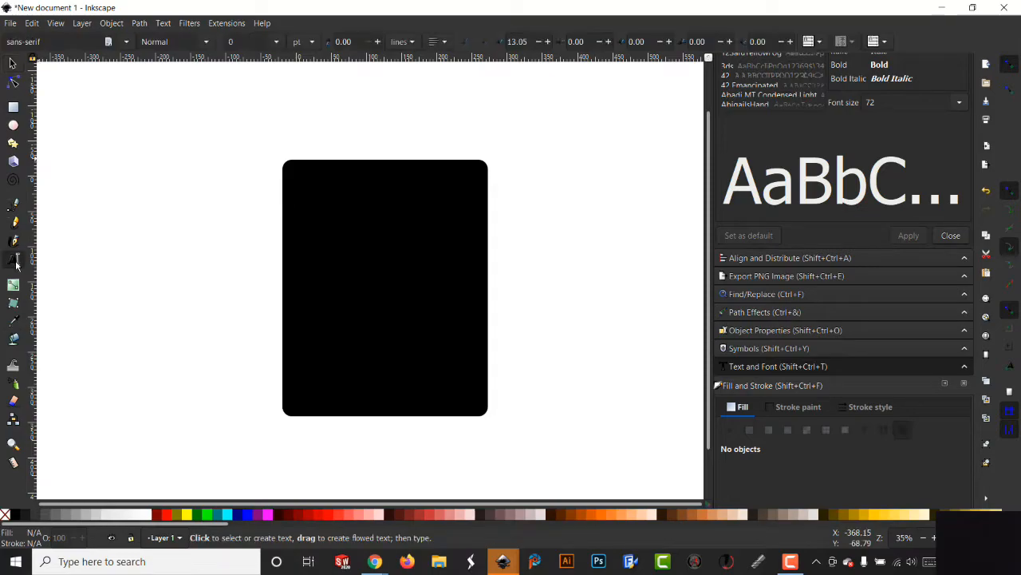
left_click(97, 263)
type("facebook")
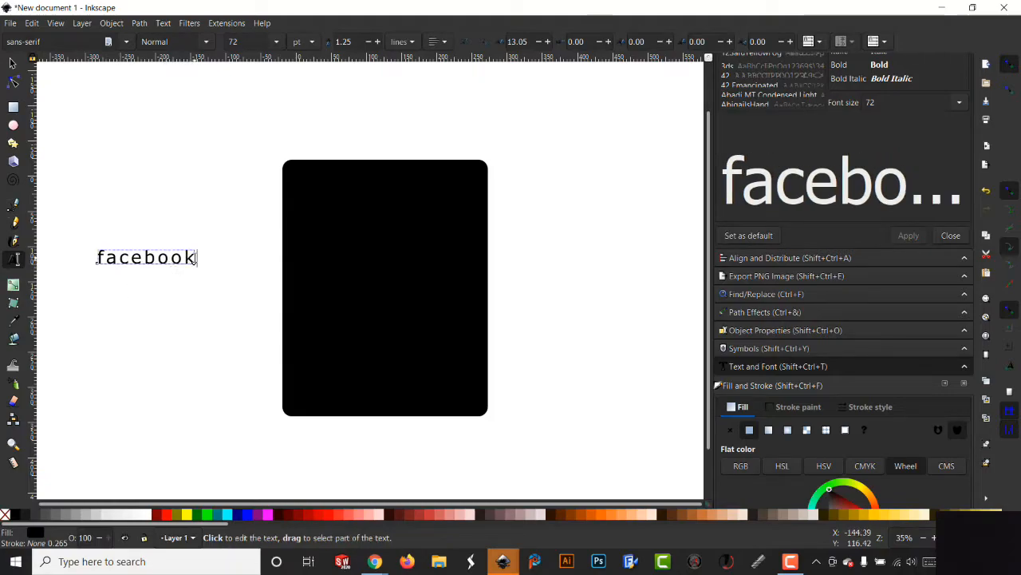
Select the whole "facebook" text and choose Klavika as its font family.
left_click_drag(196, 257, 98, 257)
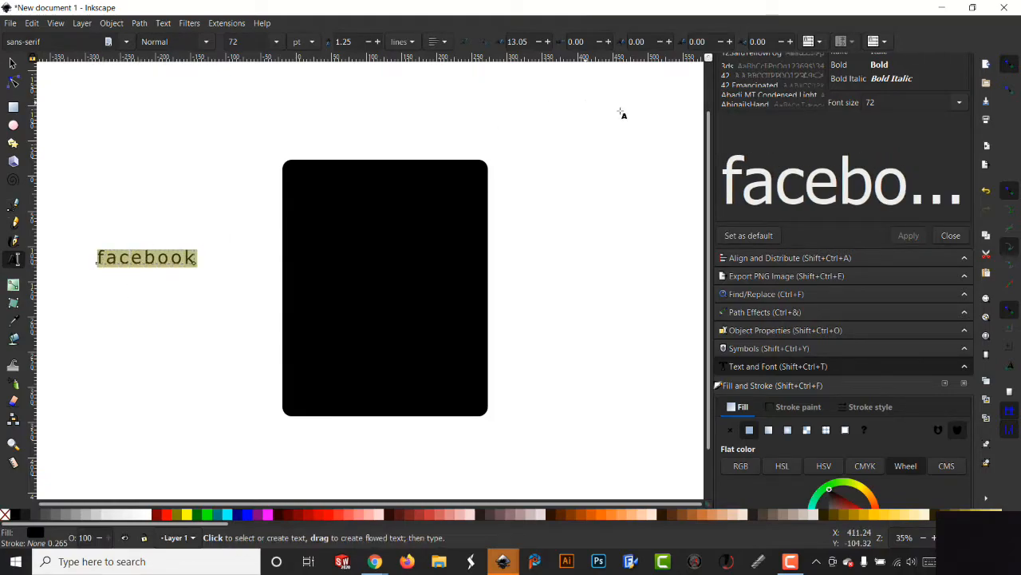
scroll(780, 100, "down", 5)
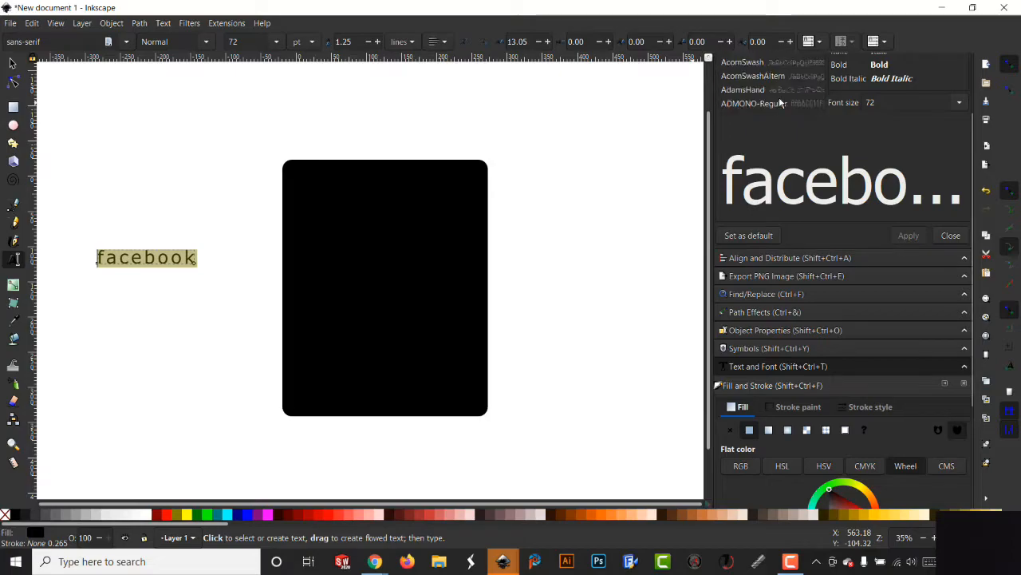
scroll(779, 99, "down", 10)
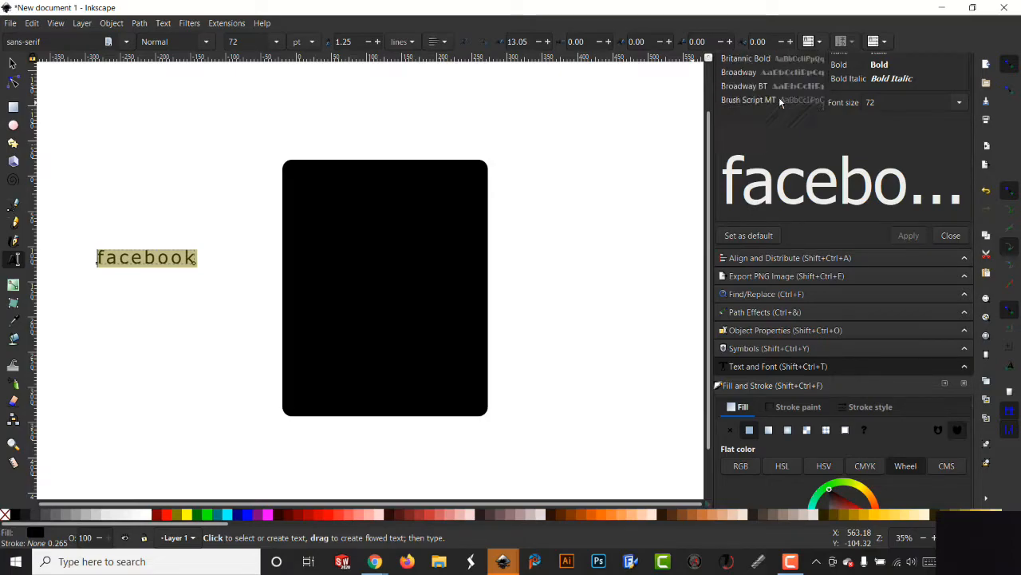
scroll(779, 97, "down", 10)
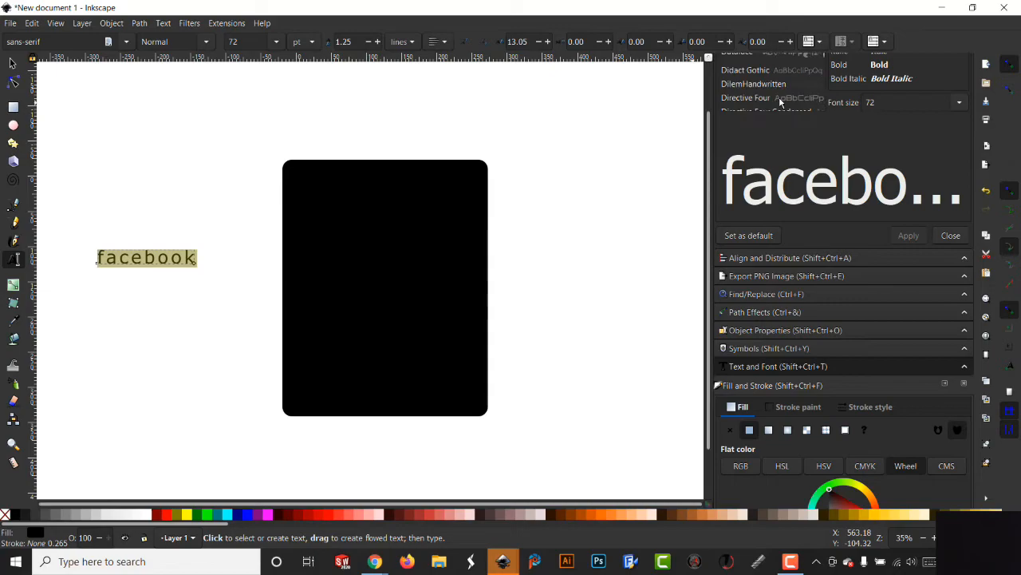
scroll(778, 96, "down", 10)
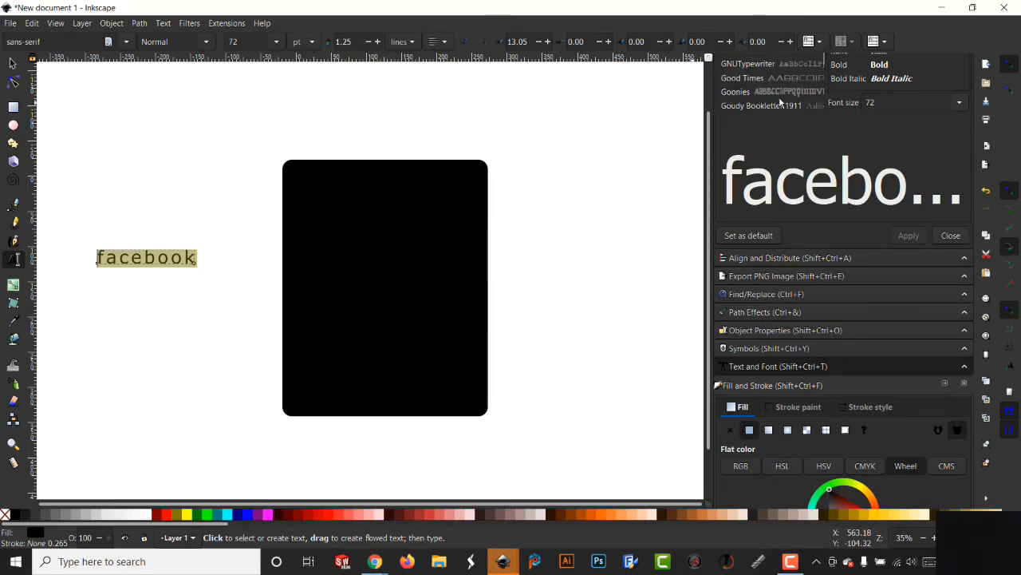
scroll(779, 96, "down", 10)
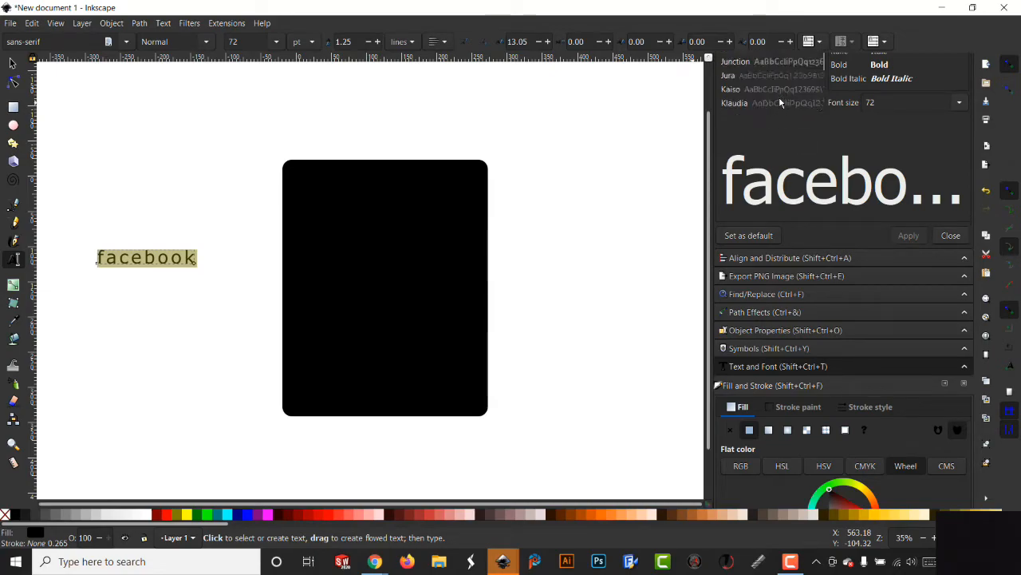
scroll(779, 97, "up", 3)
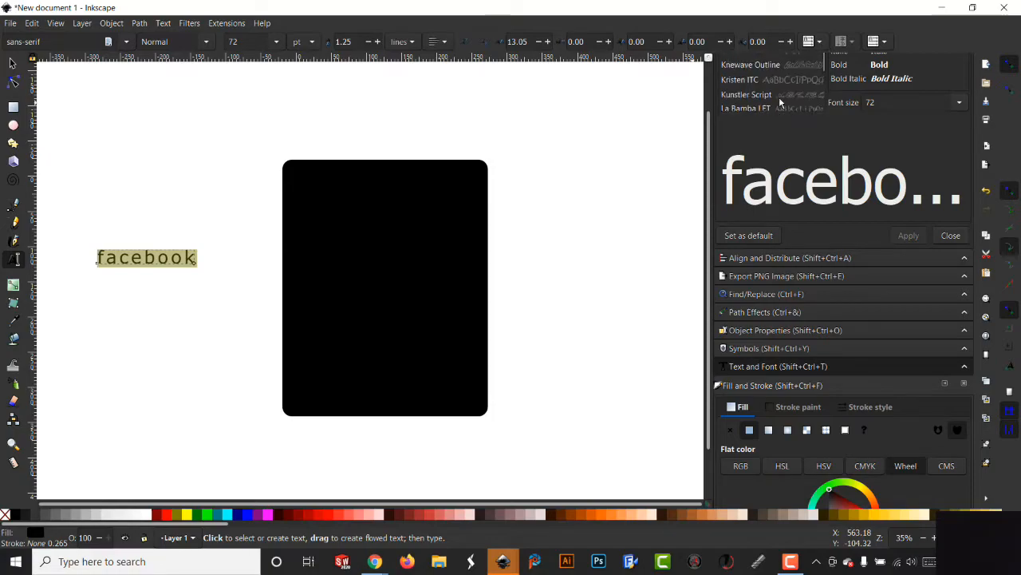
scroll(779, 96, "up", 2)
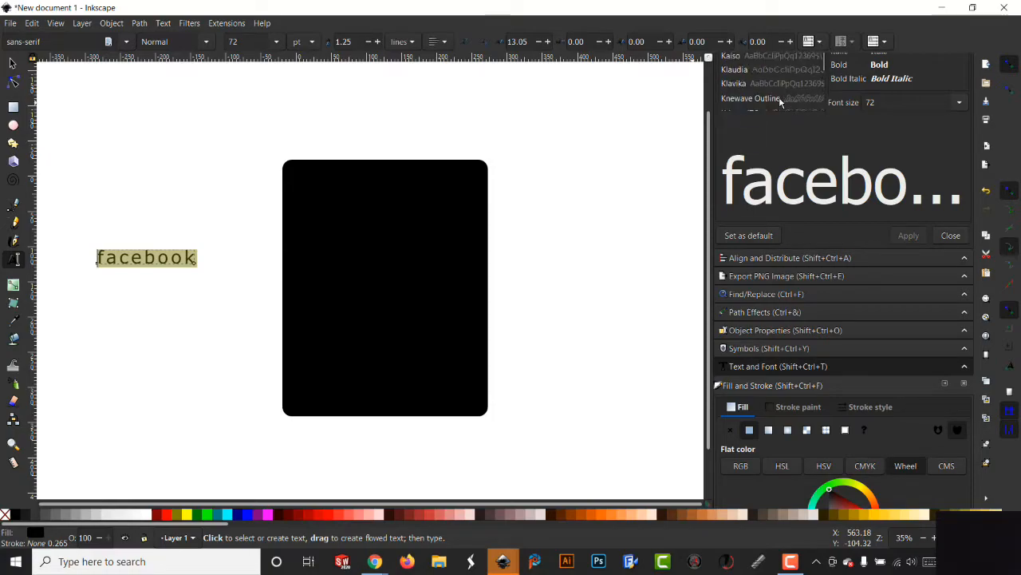
left_click(724, 85)
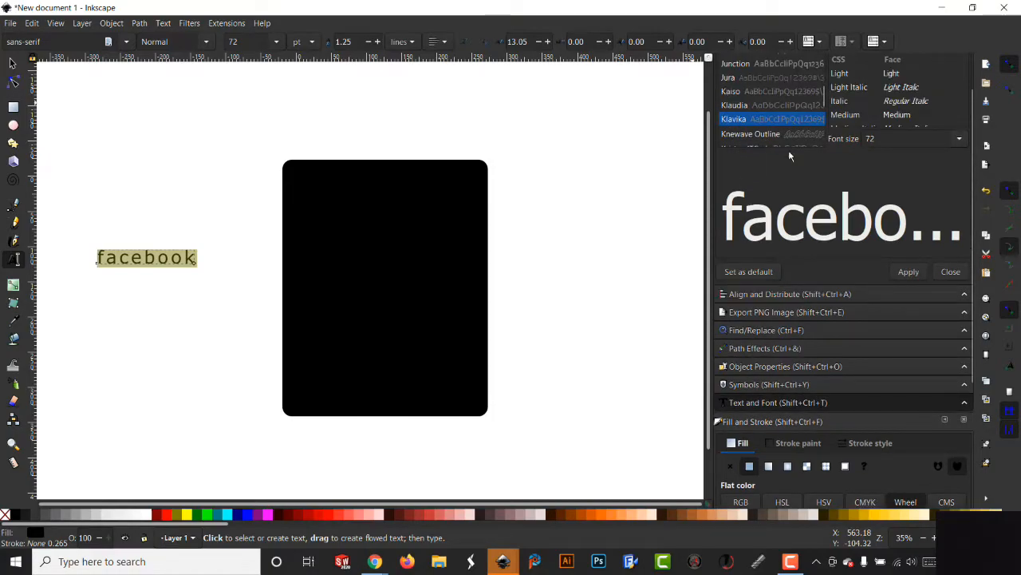
Preview the Light Italic, Italic and Medium styles of Klavika, and apply the Bold style to the "facebook" text.
left_click(850, 88)
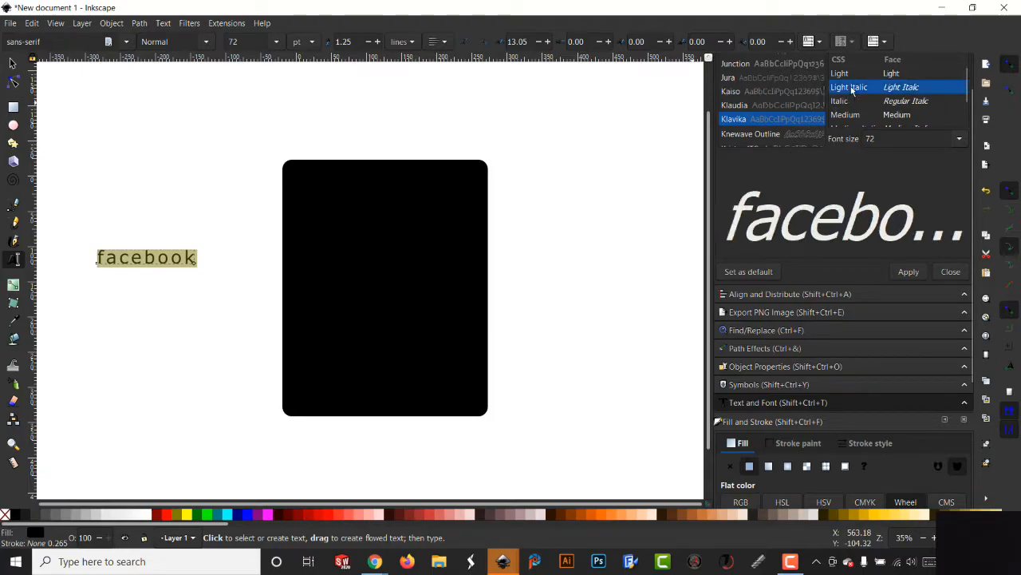
left_click(851, 101)
left_click(846, 114)
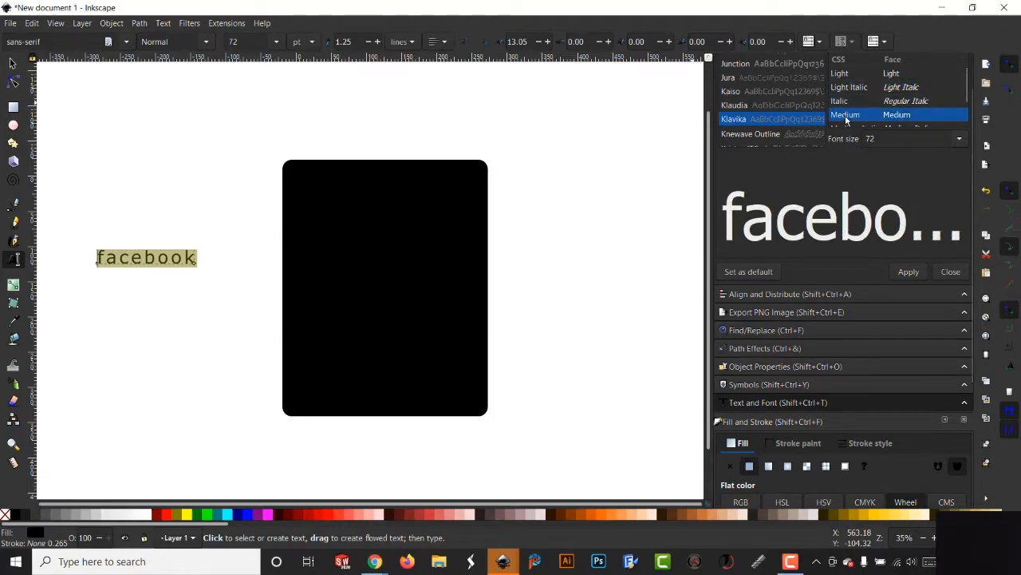
scroll(847, 120, "down", 1)
scroll(876, 107, "down", 1)
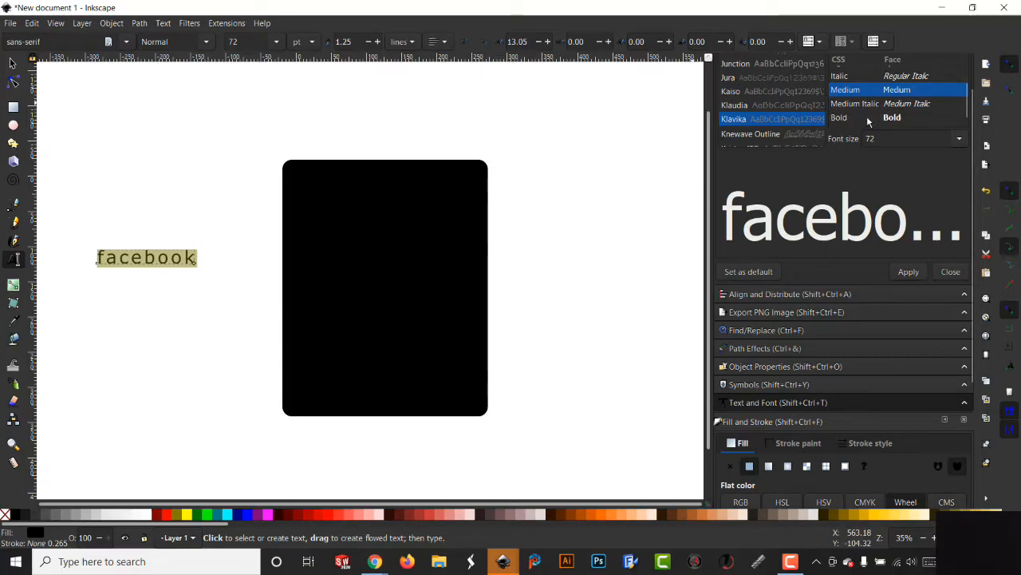
left_click(868, 120)
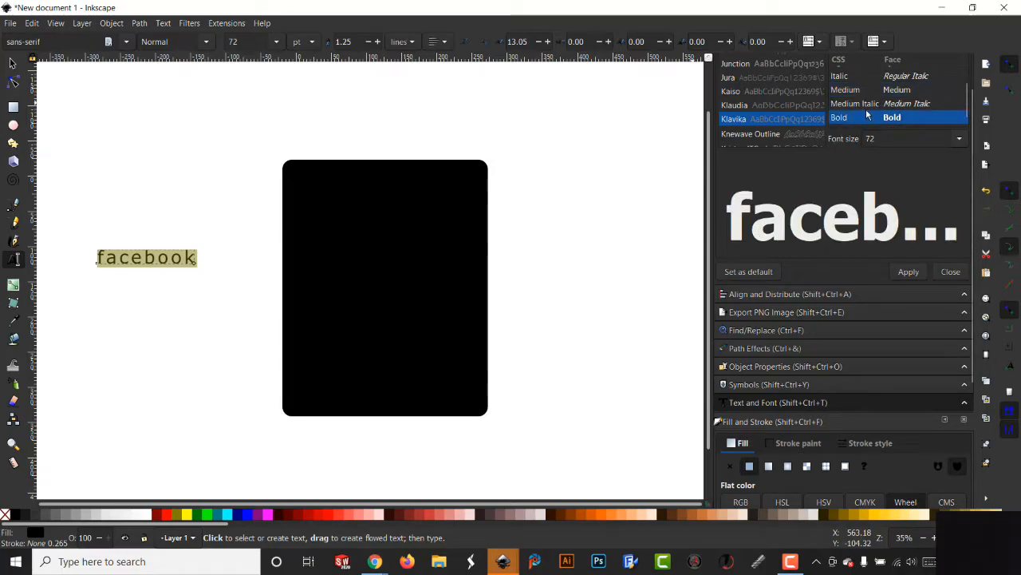
scroll(868, 114, "down", 1)
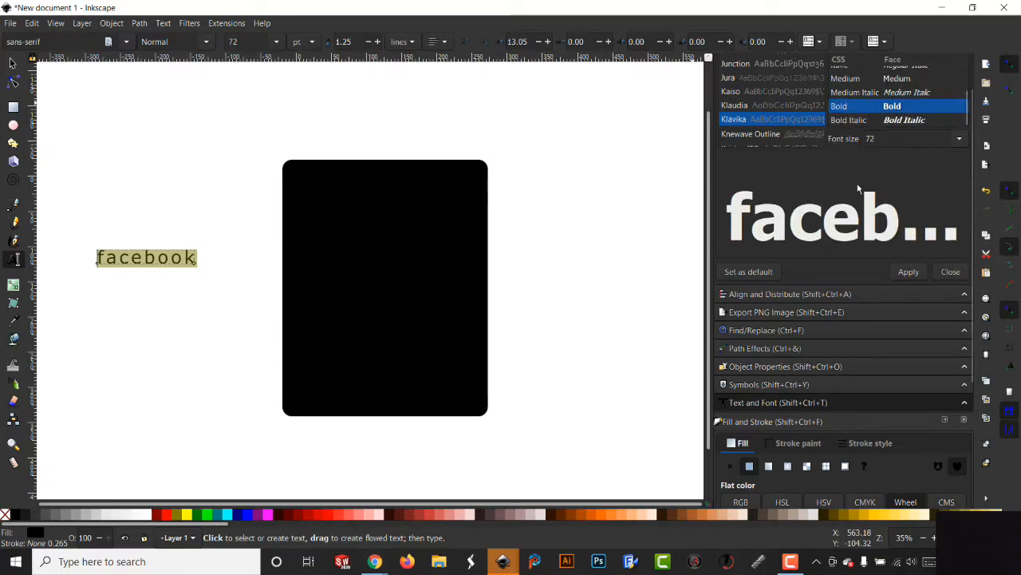
left_click(902, 273)
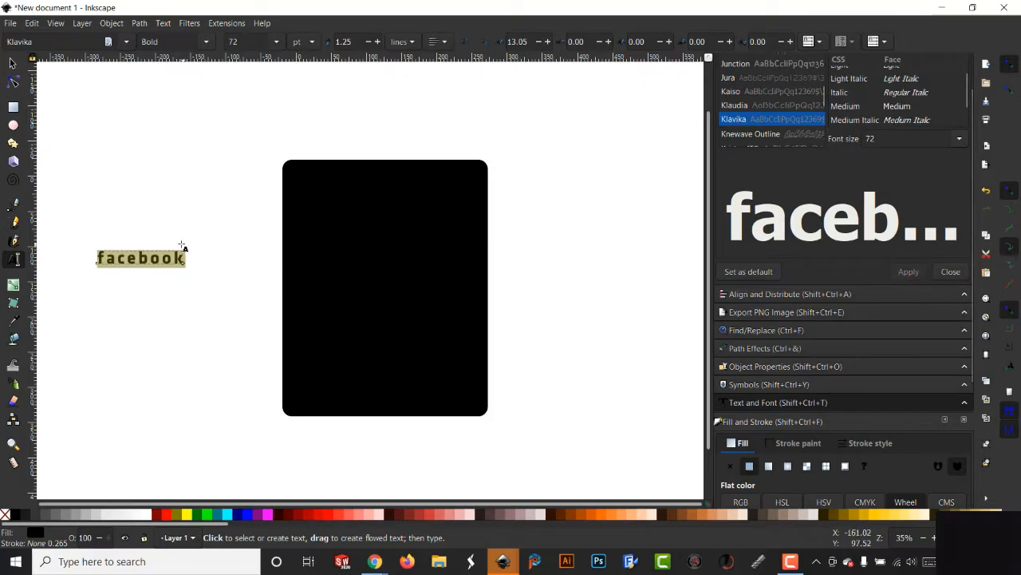
Move the "facebook" text onto the black panel, enlarge it to about 9.26 by 2.53 in, colour it white and place it near the panel's upper edge.
left_click(12, 63)
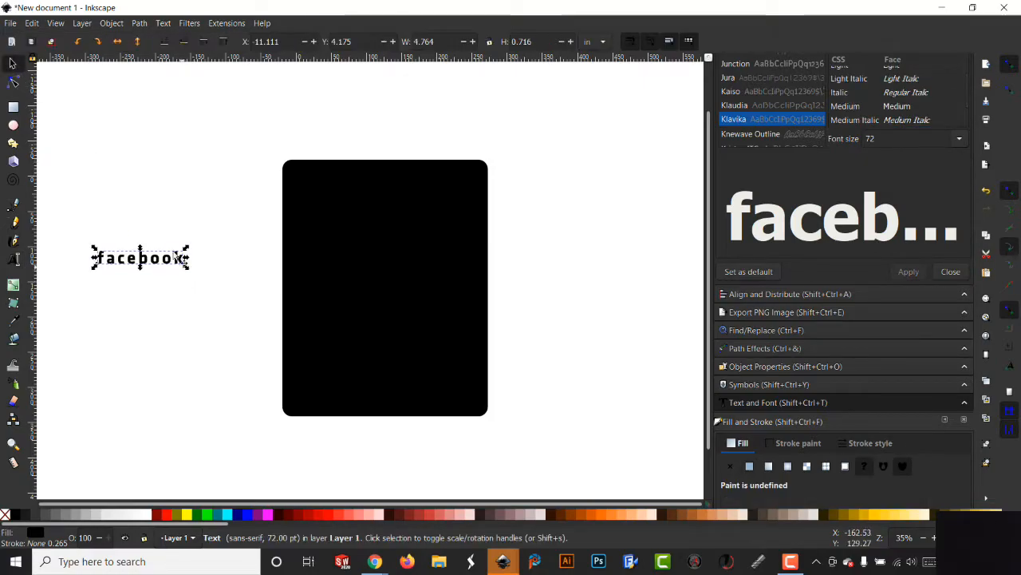
left_click_drag(183, 259, 476, 247)
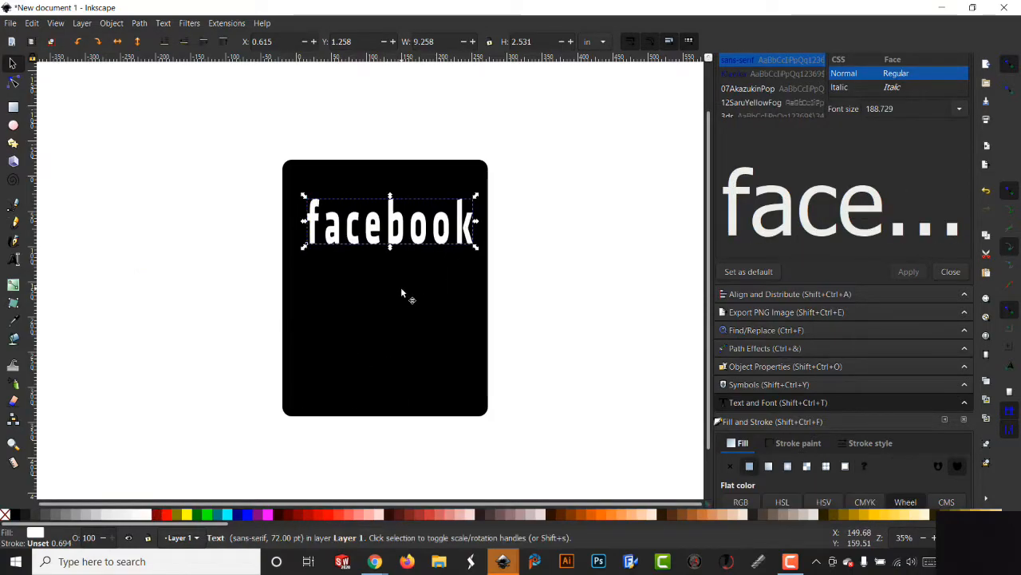
left_click_drag(391, 207, 389, 190)
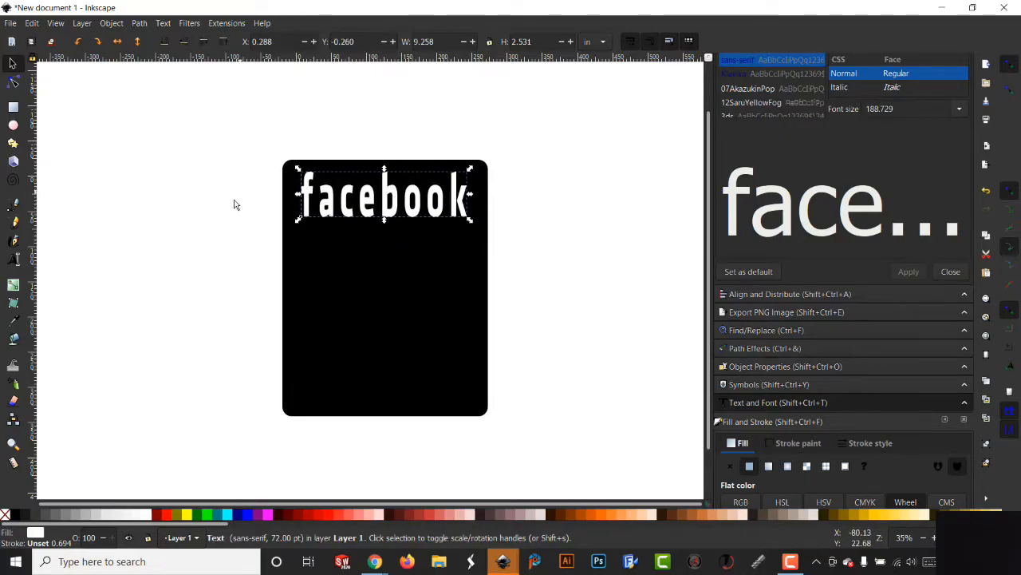
Add the text "JAIL" on the empty canvas beside the black panel.
left_click(14, 260)
left_click(130, 291)
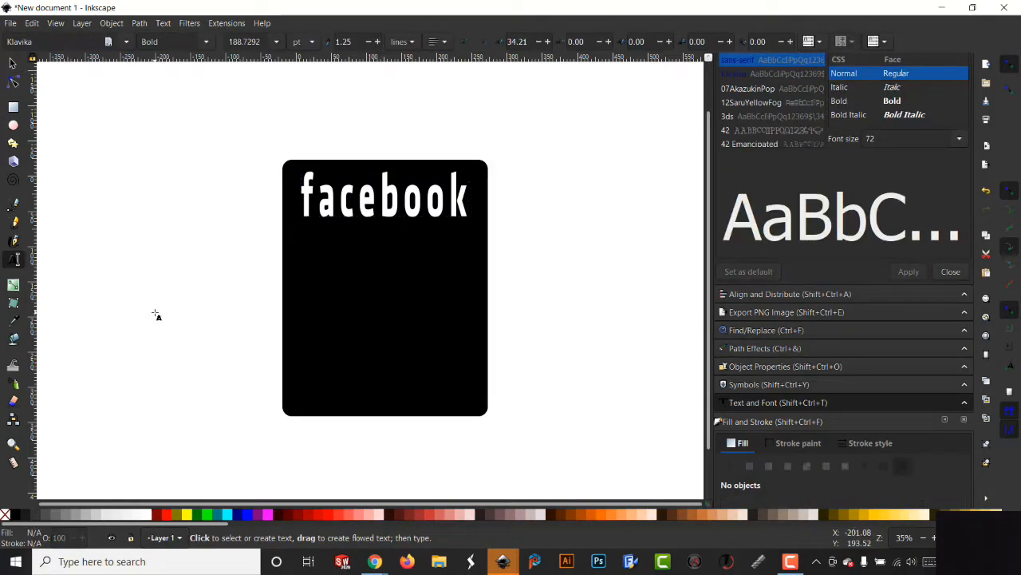
type("JAIL")
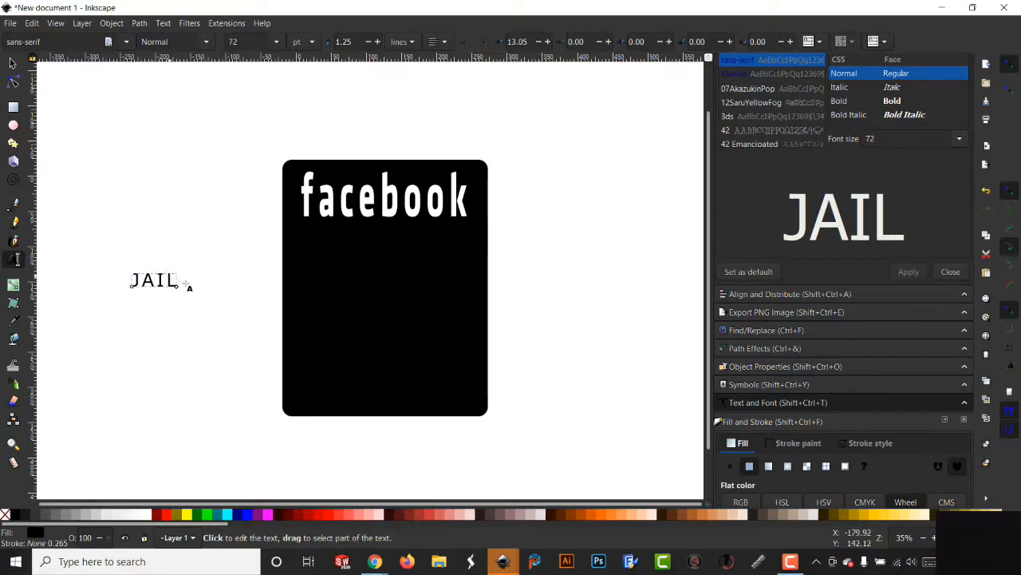
Select the whole "JAIL" text and apply the Klavika font family in the Bold style.
left_click_drag(178, 280, 132, 286)
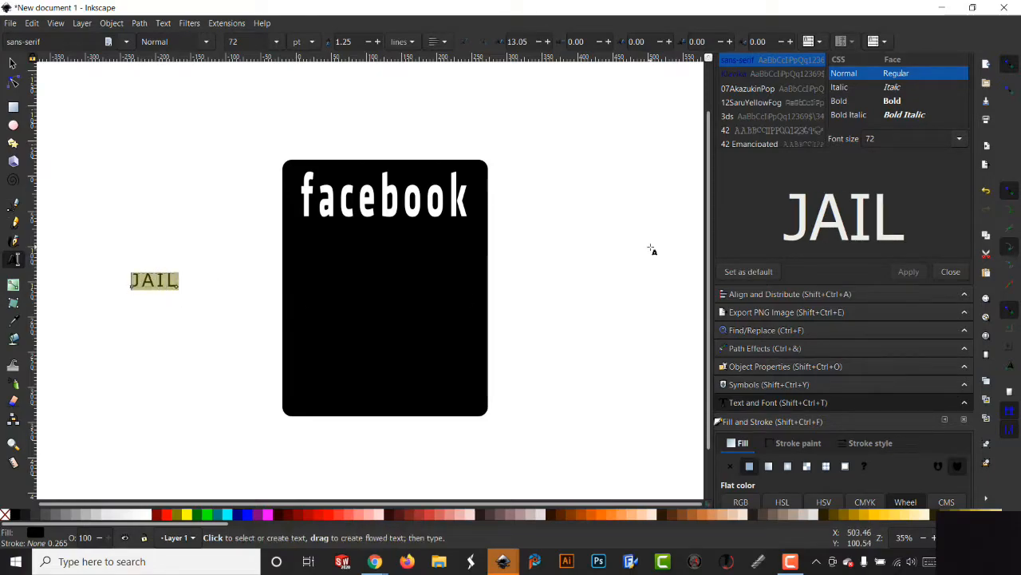
scroll(757, 126, "down", 3)
scroll(757, 126, "down", 10)
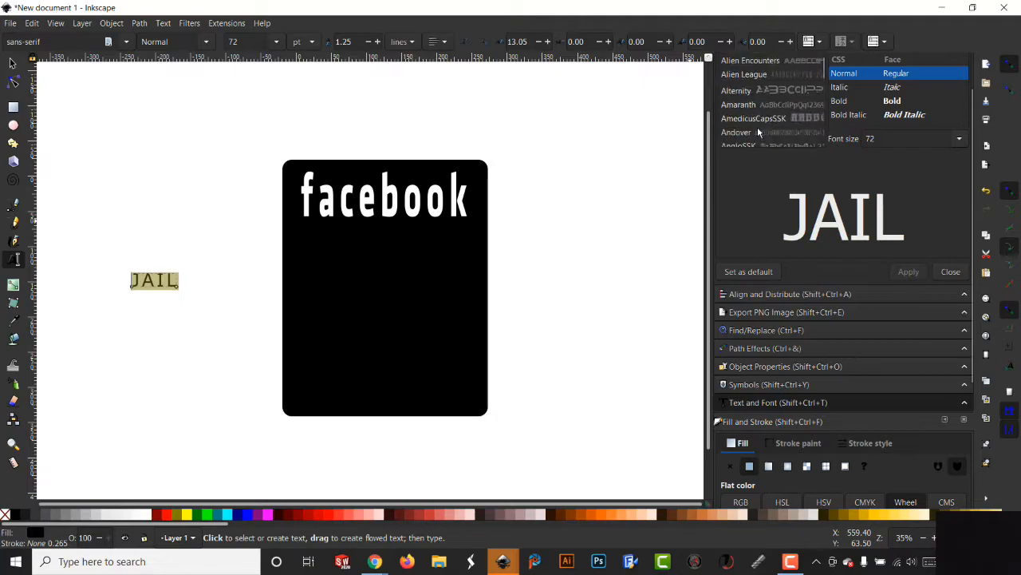
scroll(757, 126, "down", 10)
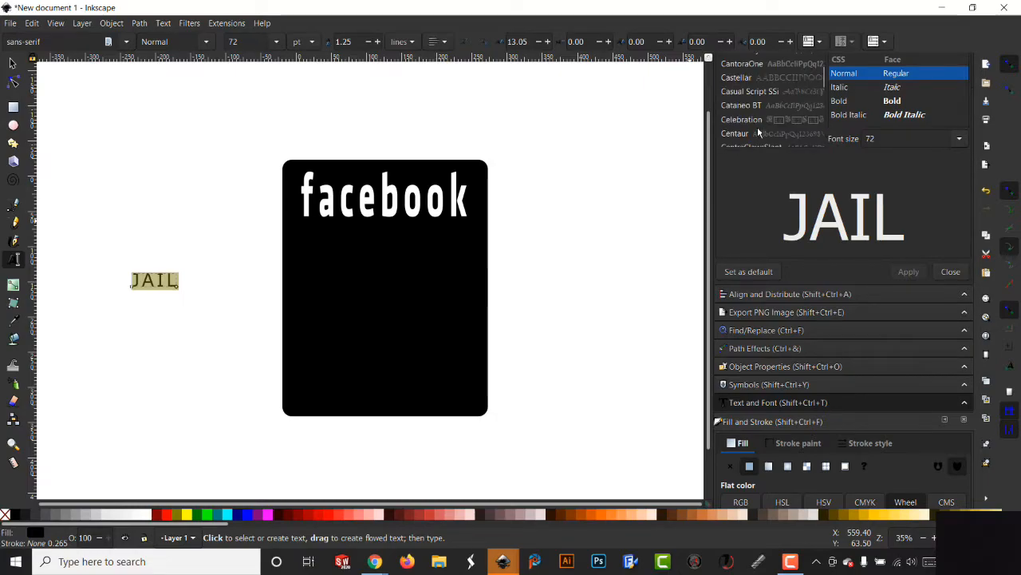
scroll(758, 128, "down", 10)
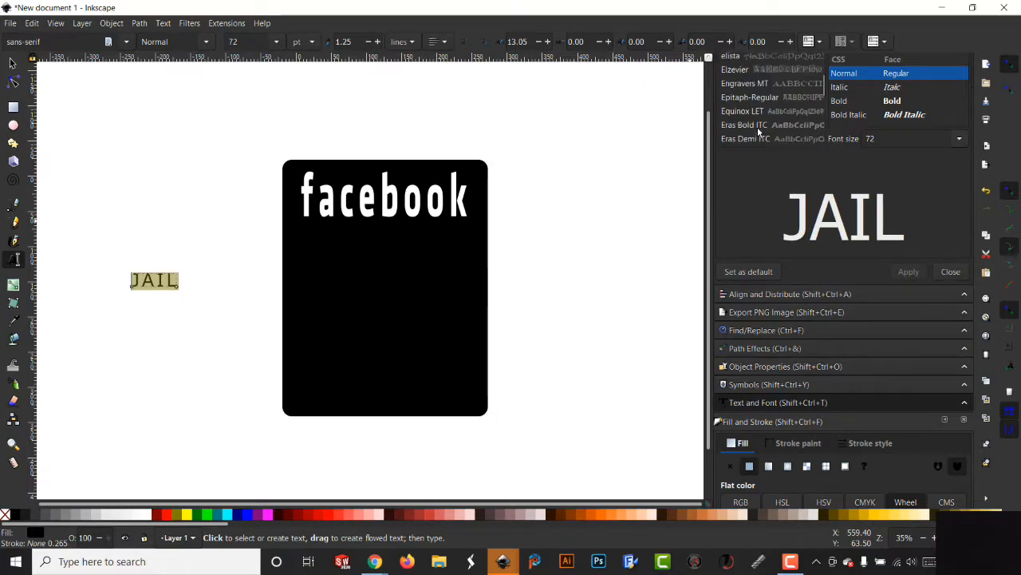
scroll(757, 130, "down", 10)
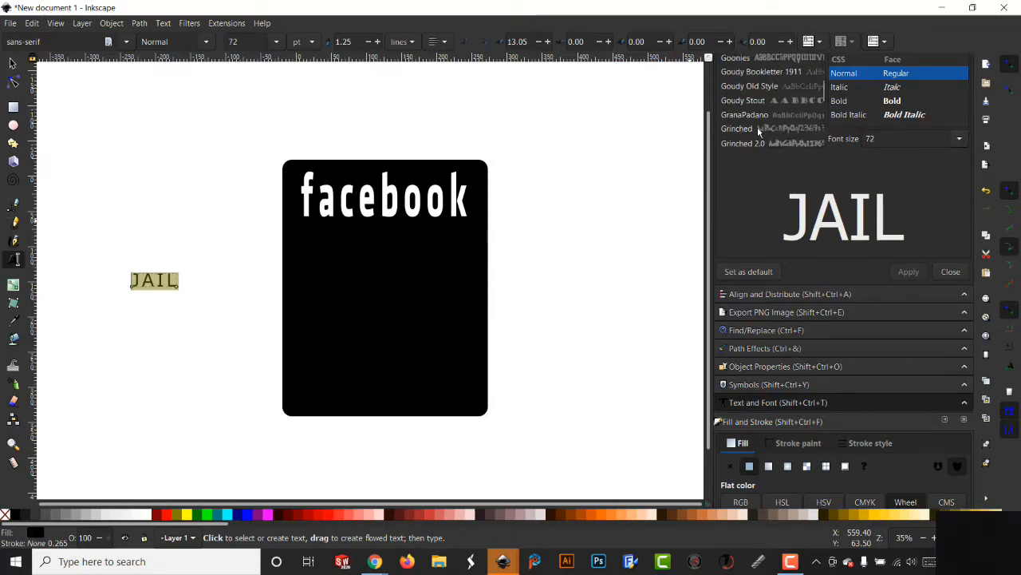
scroll(758, 126, "down", 10)
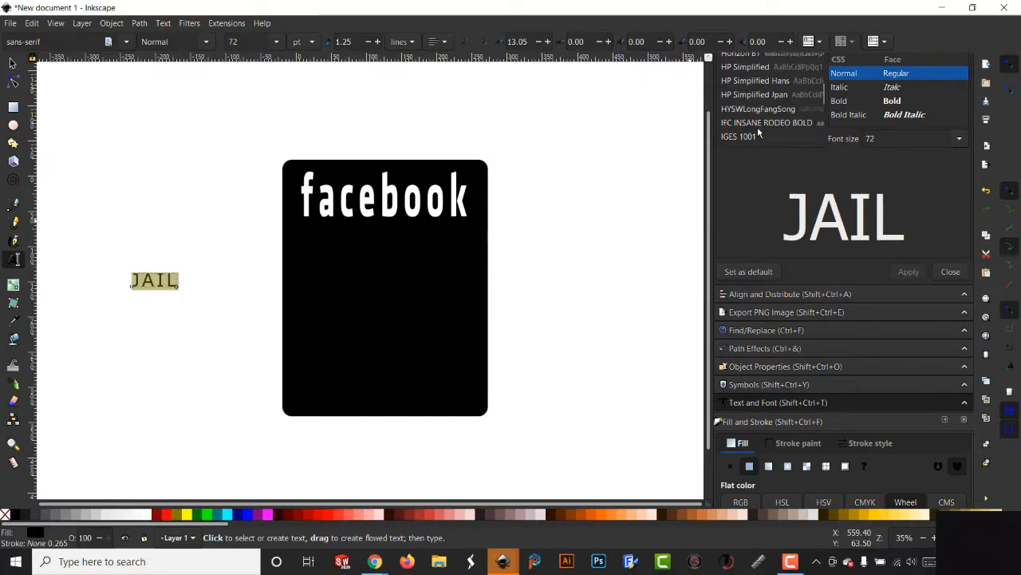
scroll(757, 127, "down", 5)
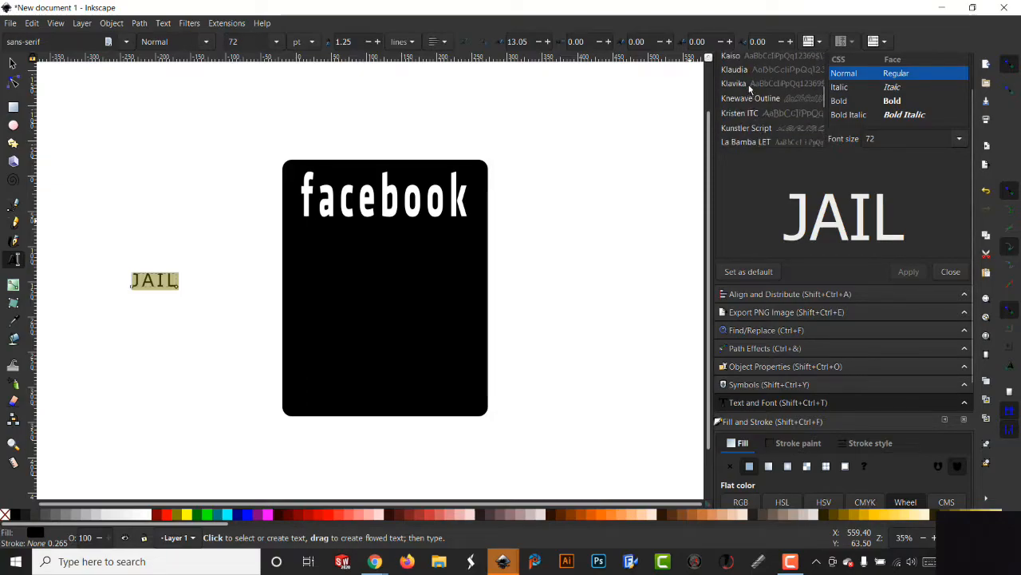
left_click(750, 84)
scroll(843, 111, "down", 1)
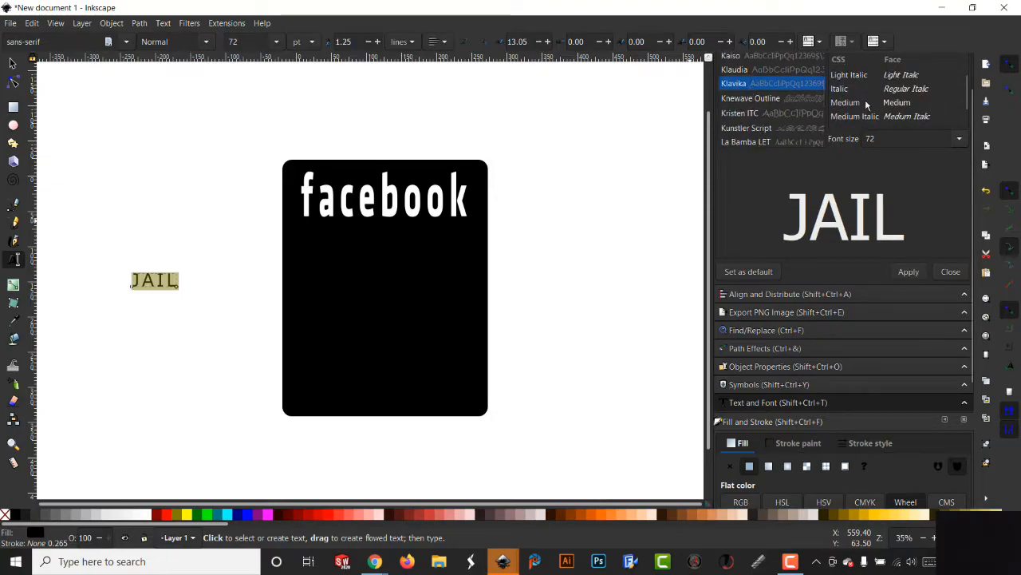
scroll(862, 104, "down", 1)
left_click(853, 117)
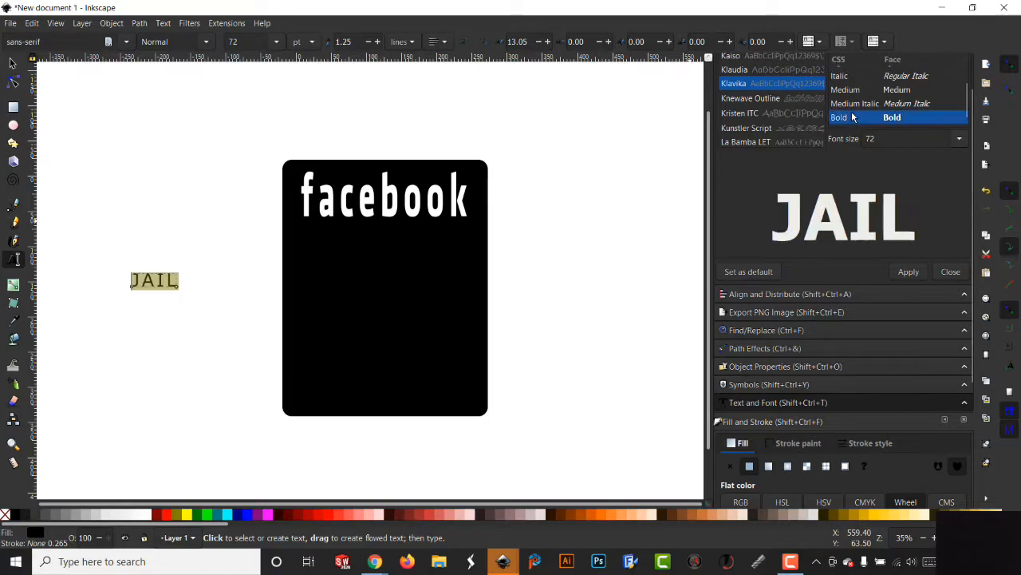
left_click(916, 275)
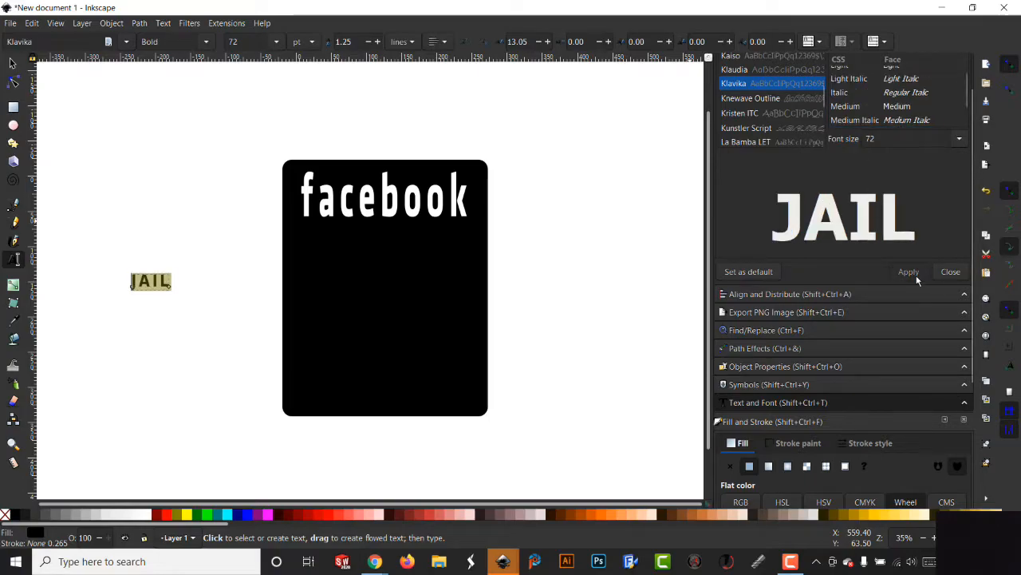
Move the "JAIL" text below "facebook" on the panel, resize it to about 5.8 by 2.4 in and colour it white.
left_click(12, 64)
left_click_drag(168, 284, 447, 293)
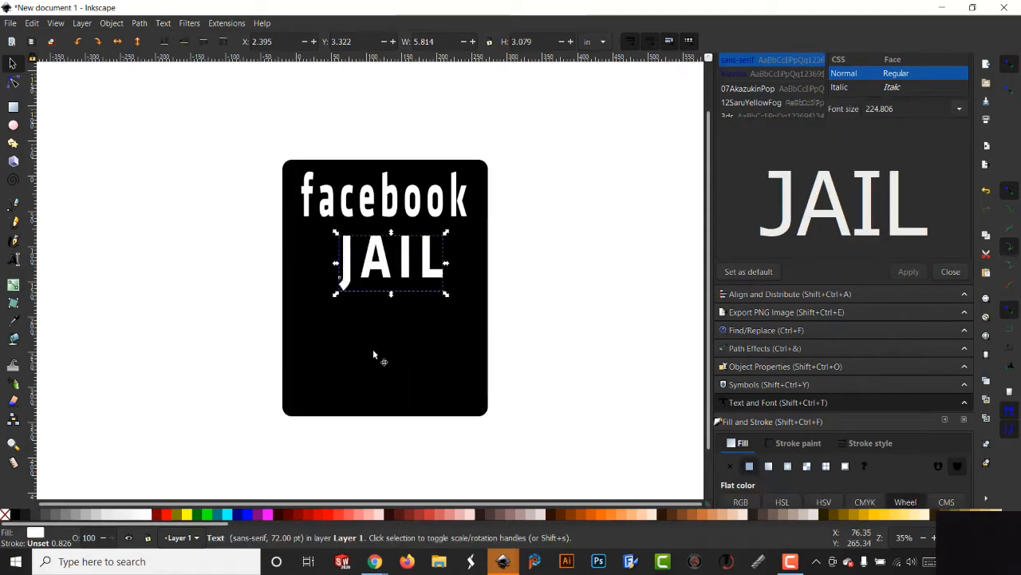
mouse_move(387, 271)
left_mouse_down()
mouse_move(377, 268)
mouse_move(379, 278)
mouse_move(378, 260)
left_mouse_up()
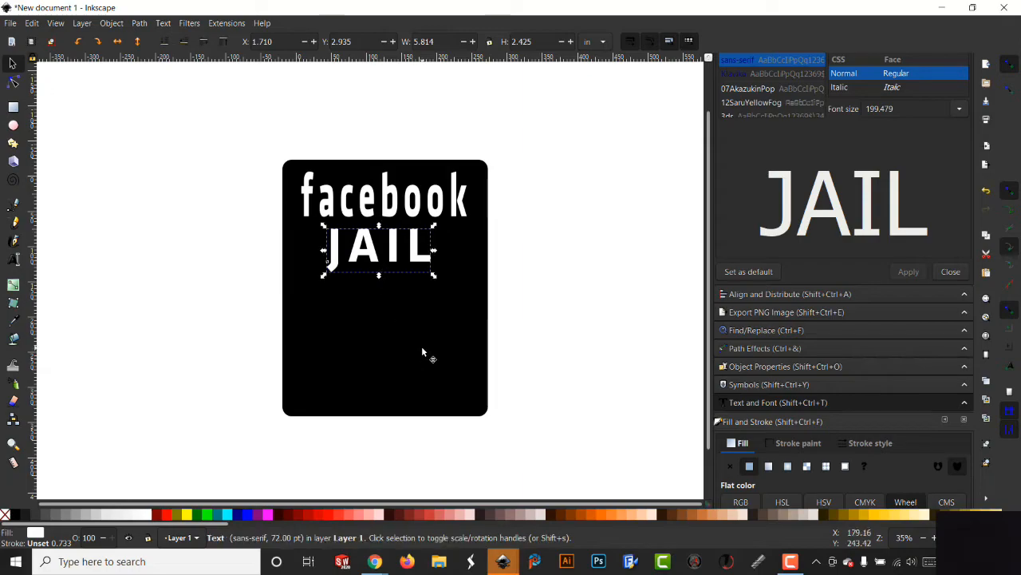
Change the "JAIL" text to "Jail", keep it fully selected and preview the first font families for it, starting from 07AkazukinPop.
double_click(425, 251)
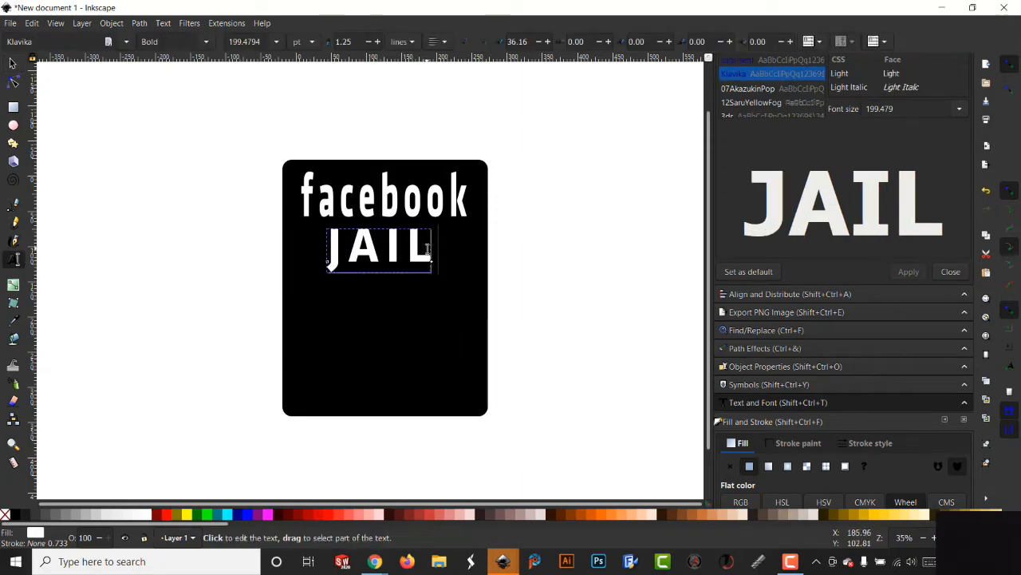
left_click_drag(435, 249, 348, 251)
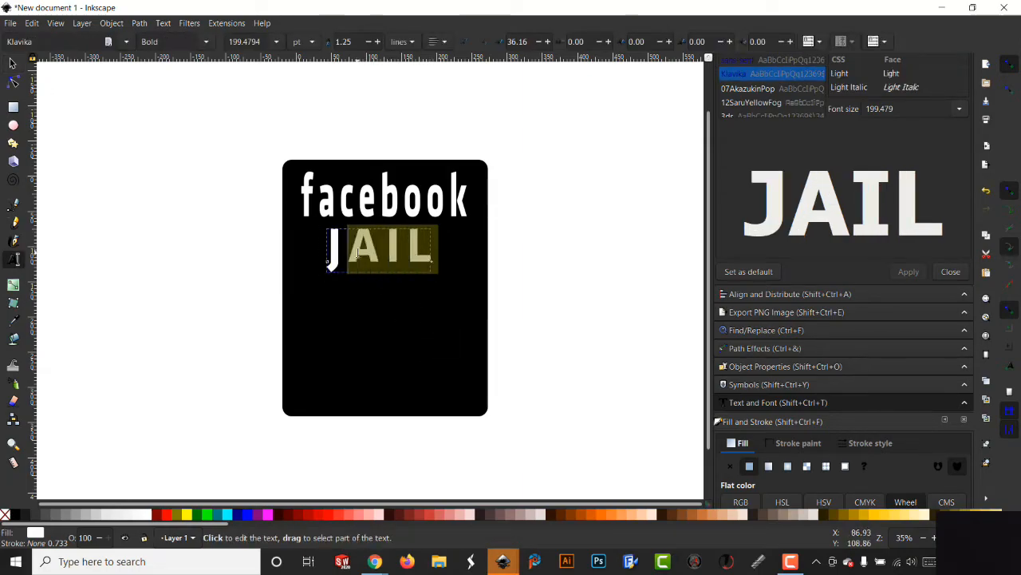
left_click(423, 247)
double_click(426, 247)
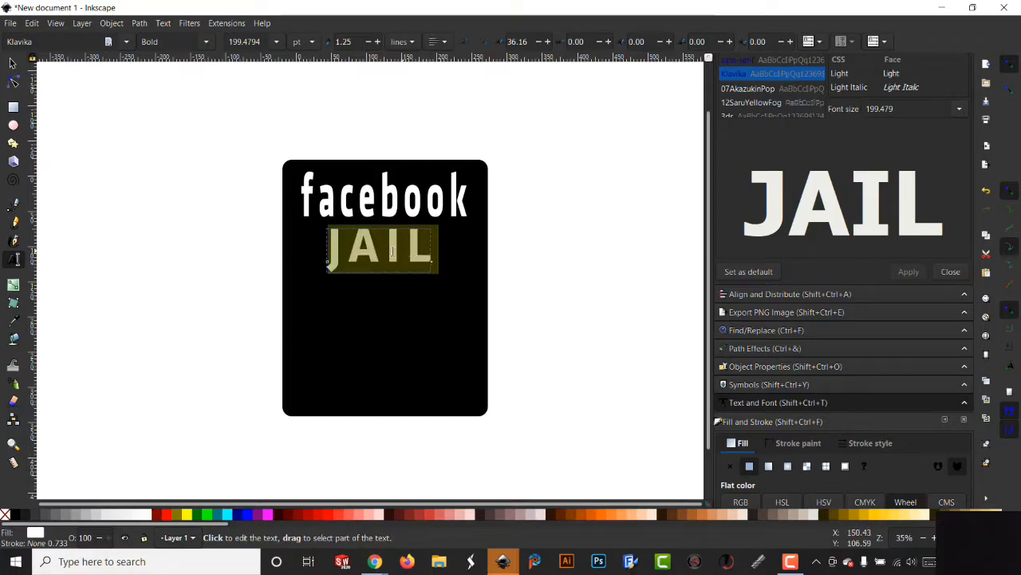
left_click(771, 90)
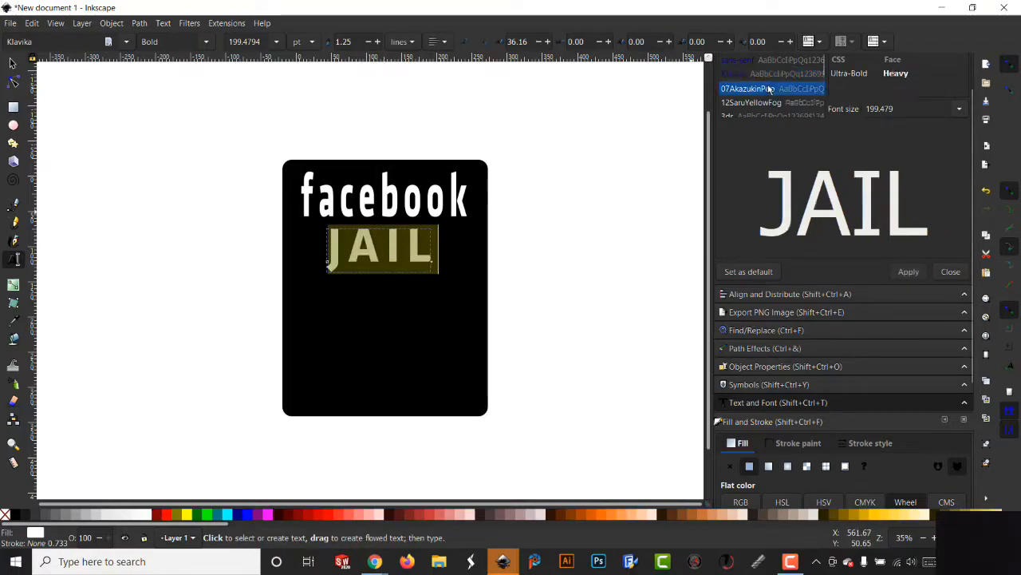
scroll(762, 95, "down", 3)
left_click(760, 101)
key("Down")
key("Down")
key("Down")
key("Down")
key("Down")
key("Down")
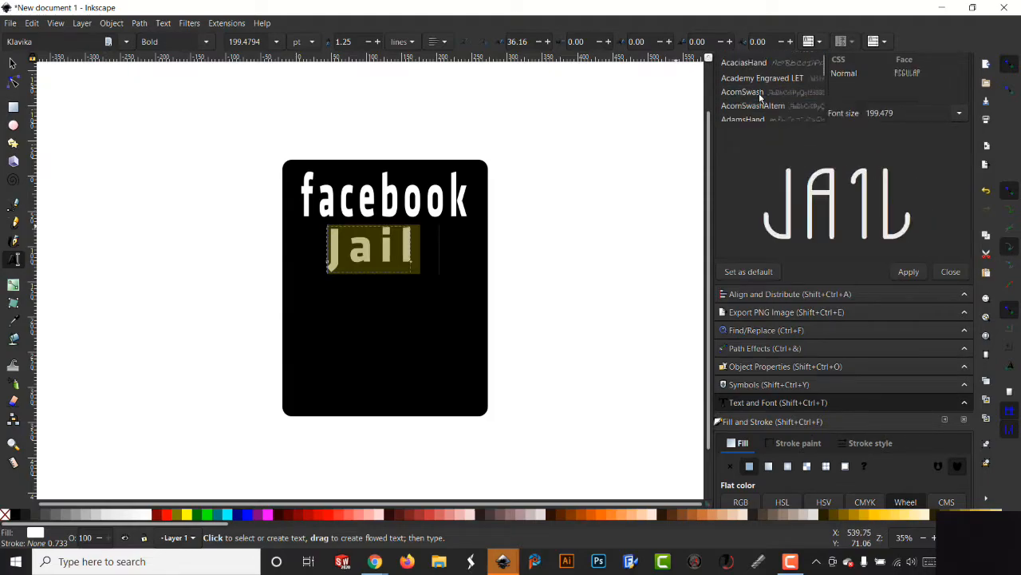
Preview further font families from AcornSwash onwards and try BlairITC TT on the selected "Jail" text.
key("Down")
key("Down")
key("Down")
key("Down")
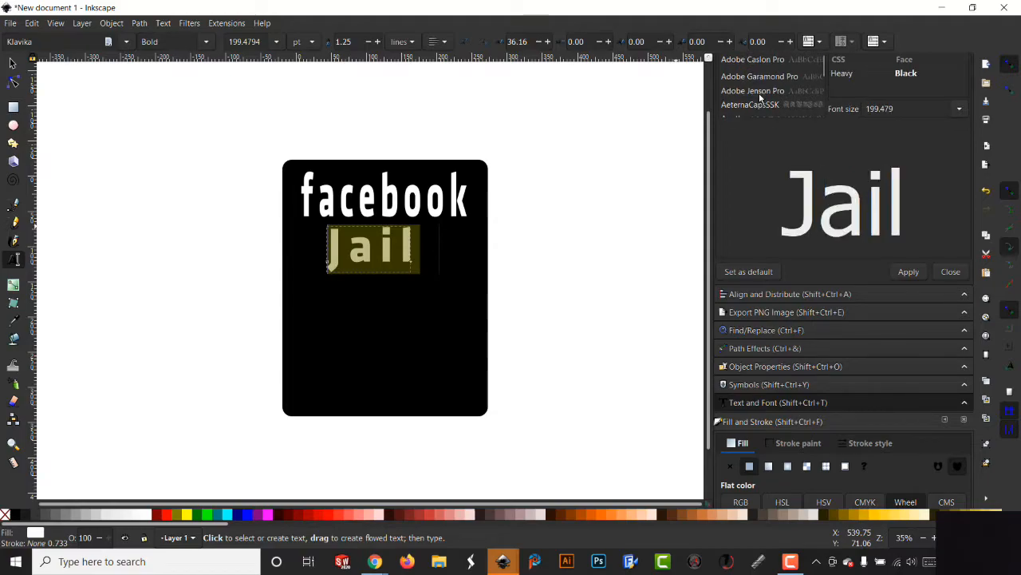
key("Down")
key("Down")
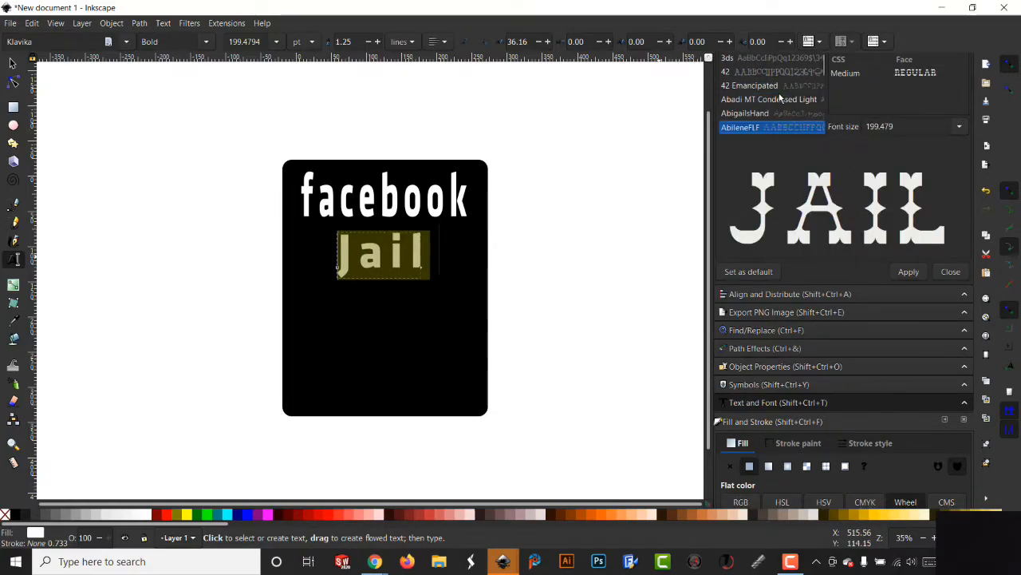
key("Down")
key("Down")
key("Down")
key("Down")
key("Down")
key("Down")
key("Down")
key("Down")
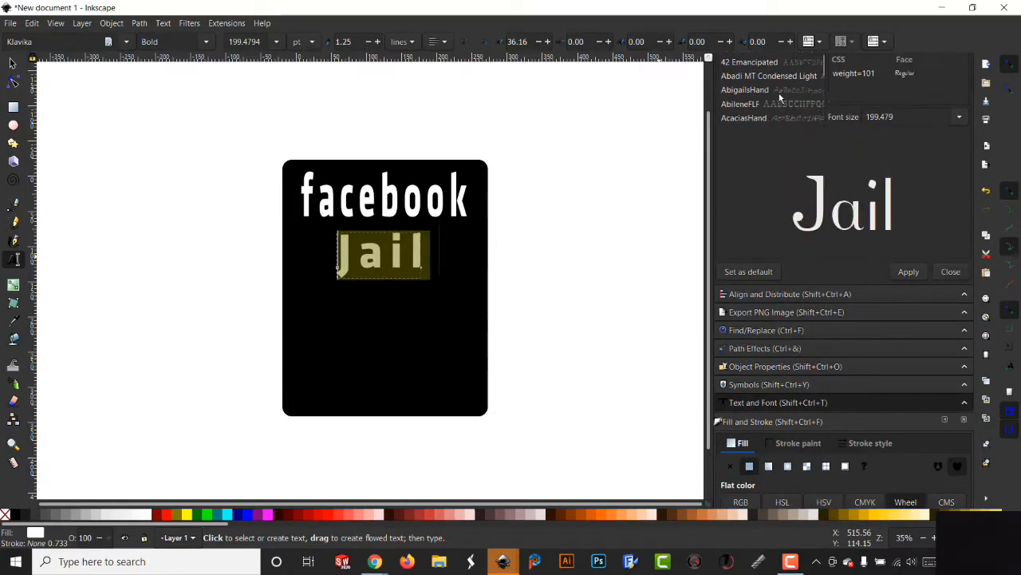
key("Down")
key("Down")
key("Down")
key("Down")
key("Down")
key("Down")
key("Down")
key("Down")
key("Down")
key("Down")
key("Down")
key("Down")
key("Down")
key("Down")
key("Down")
key("Down")
key("Down")
key("Down")
key("Down")
key("Down")
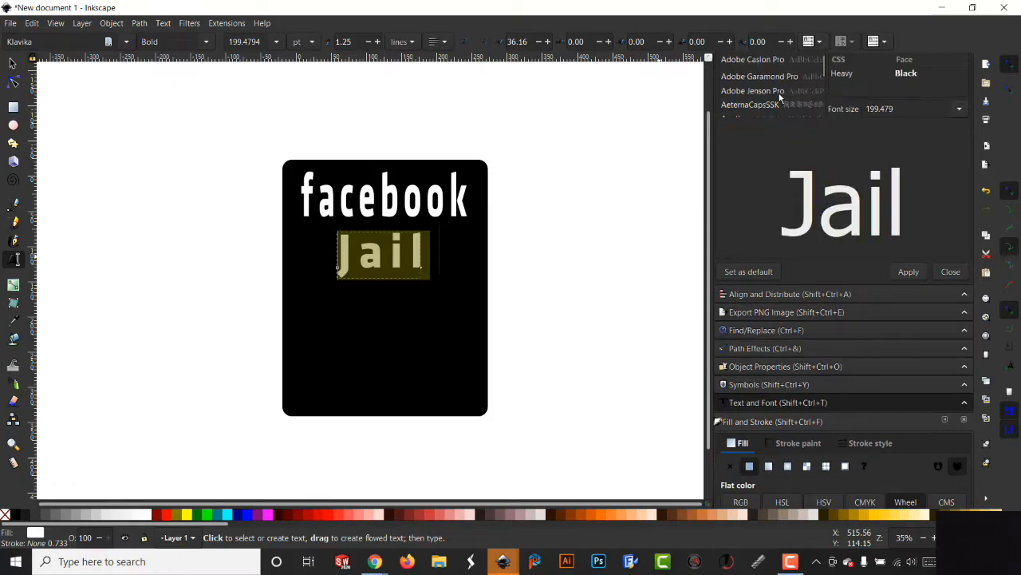
key("Down")
key("Down")
key("Down")
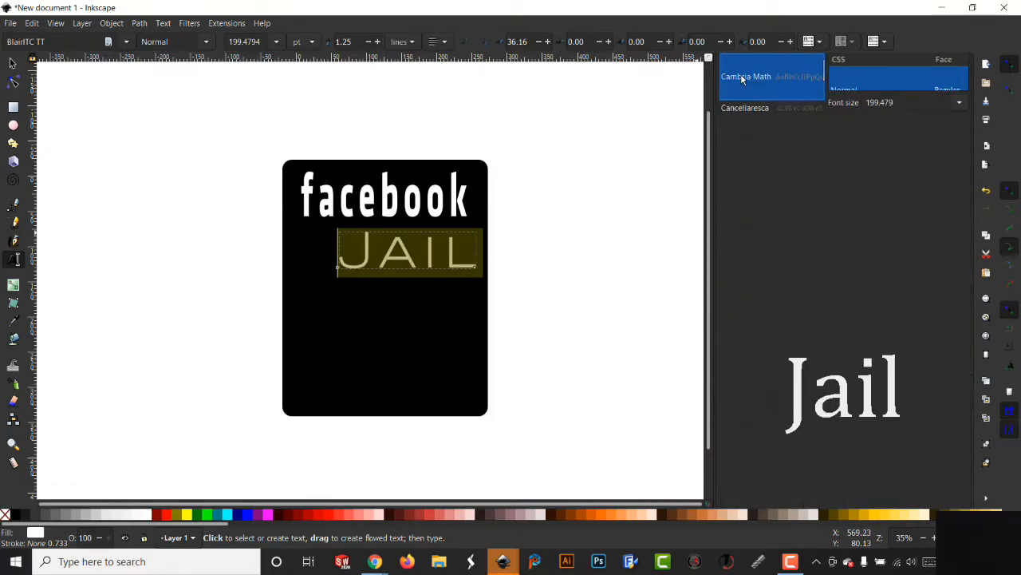
Preview the font families from Cambria Math through Canterbury to Corbel and try Chivo on the "Jail" text.
key("Down")
key("Down")
key("Down")
key("Down")
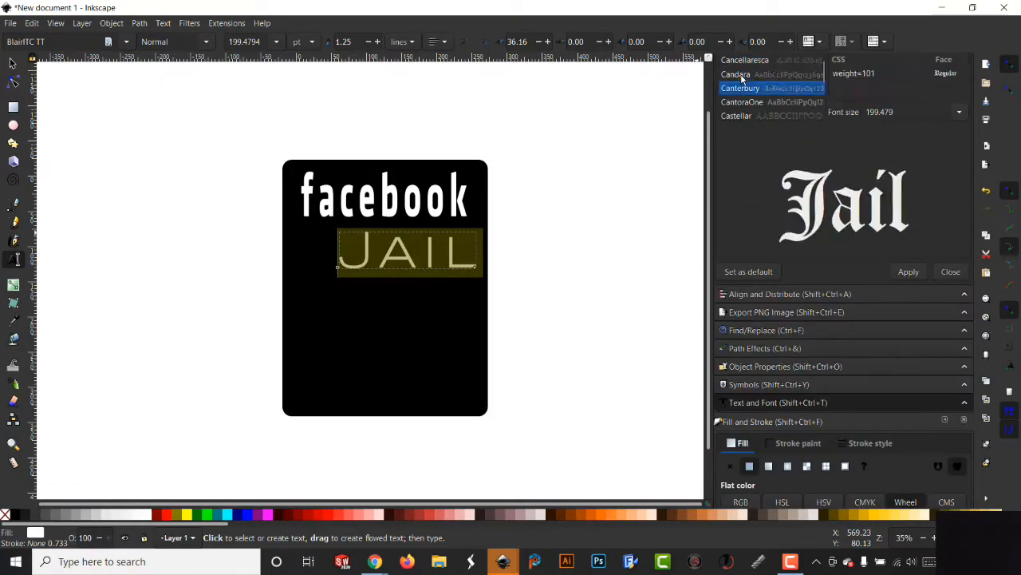
key("Down")
key("Down")
key("Down")
key("Down")
key("Down")
key("Down")
key("Down")
key("Down")
key("Down")
key("Down")
key("Down")
key("Down")
key("Down")
key("Down")
key("Down")
key("Down")
key("Down")
key("Down")
key("Down")
key("Down")
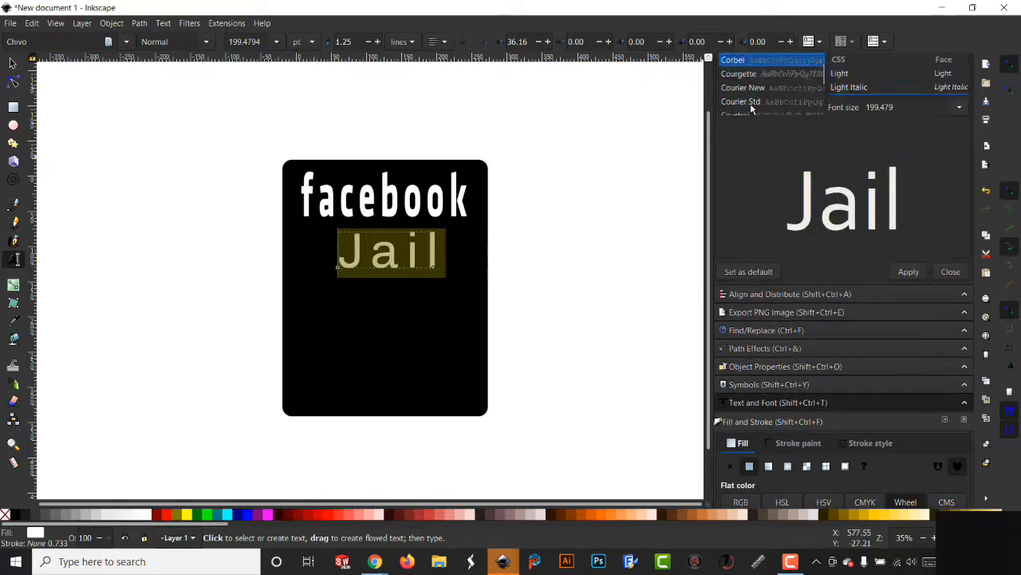
Preview the font families down to Didact Gothic and go back up to the CNC fonts.
key("Down")
key("Down")
key("Down")
key("Down")
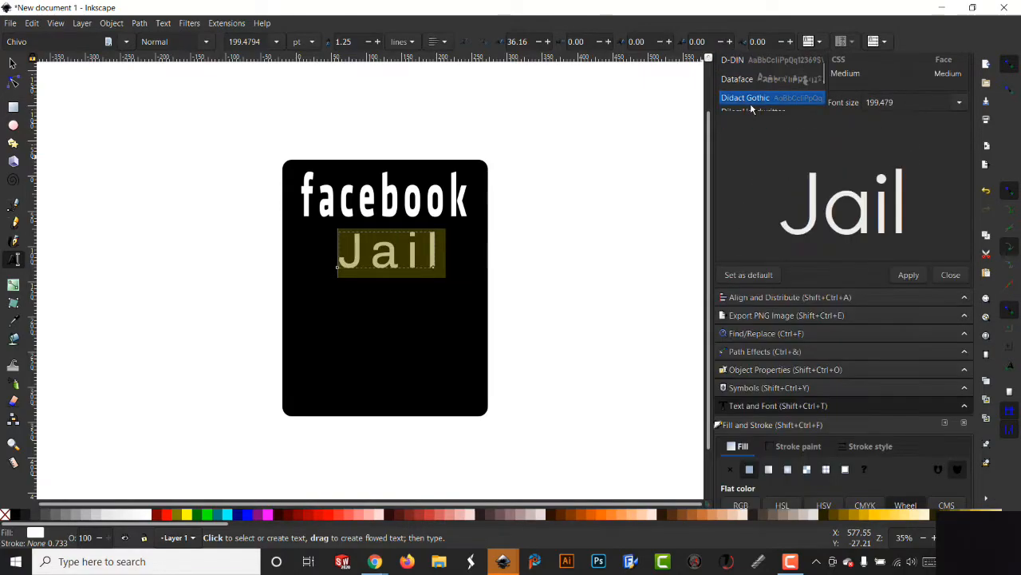
key("Up")
key("Up")
key("Up")
key("Up")
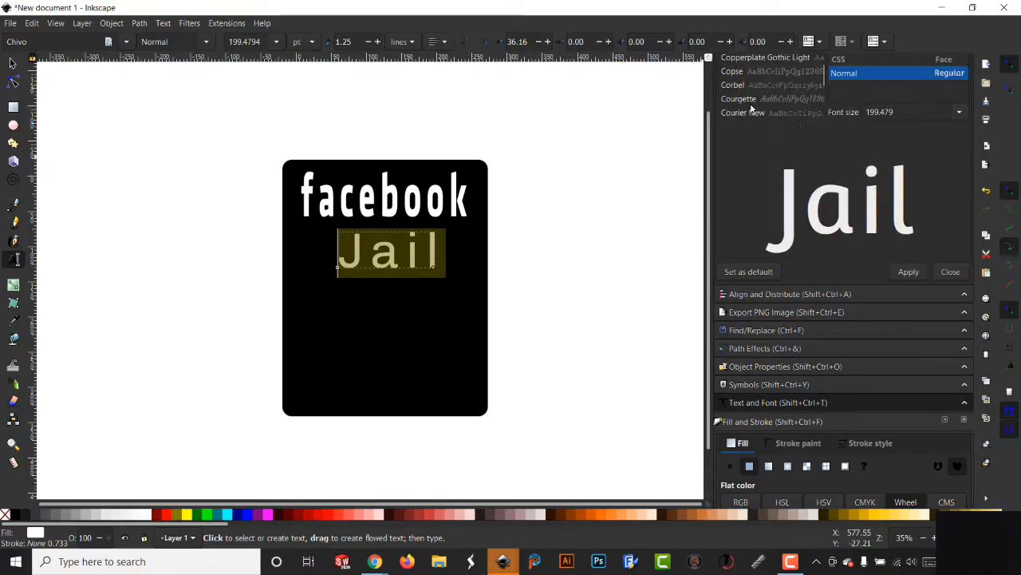
key("Up")
key("Up")
key("Up")
key("Up")
key("Up")
key("Up")
key("Up")
key("Up")
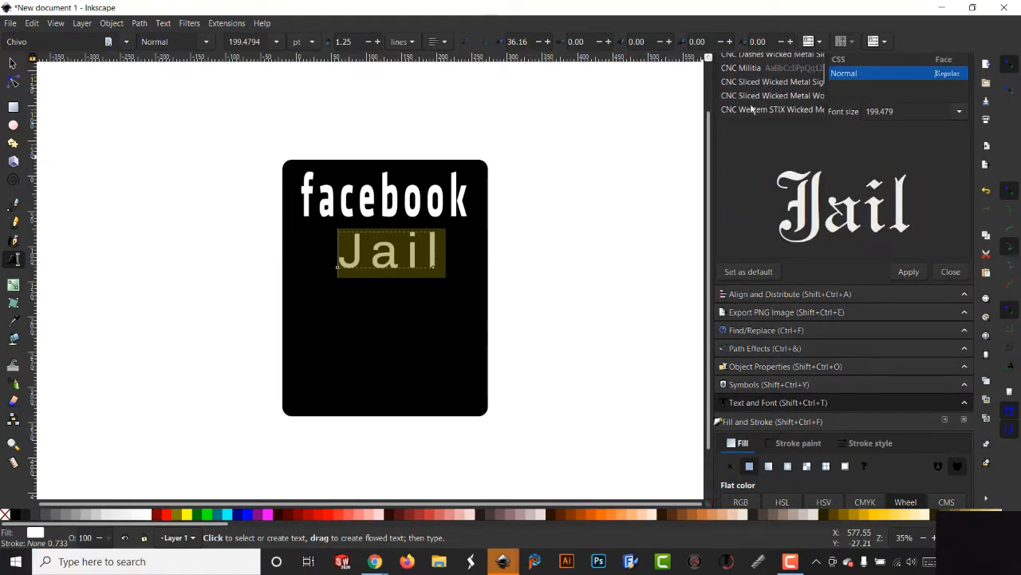
Apply the CNC Militia font to the "Jail" text and deselect it.
left_click(751, 105)
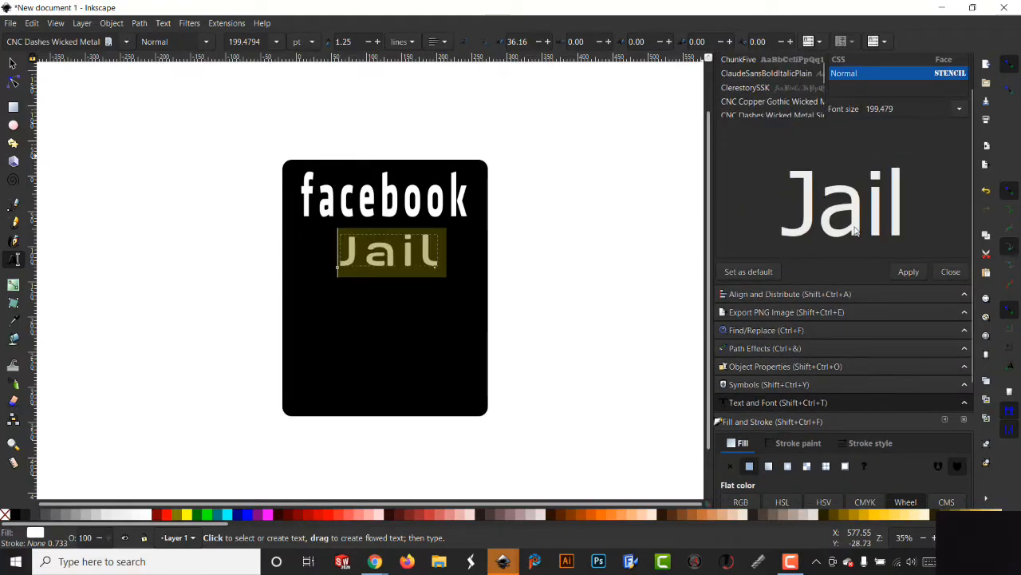
left_click(906, 272)
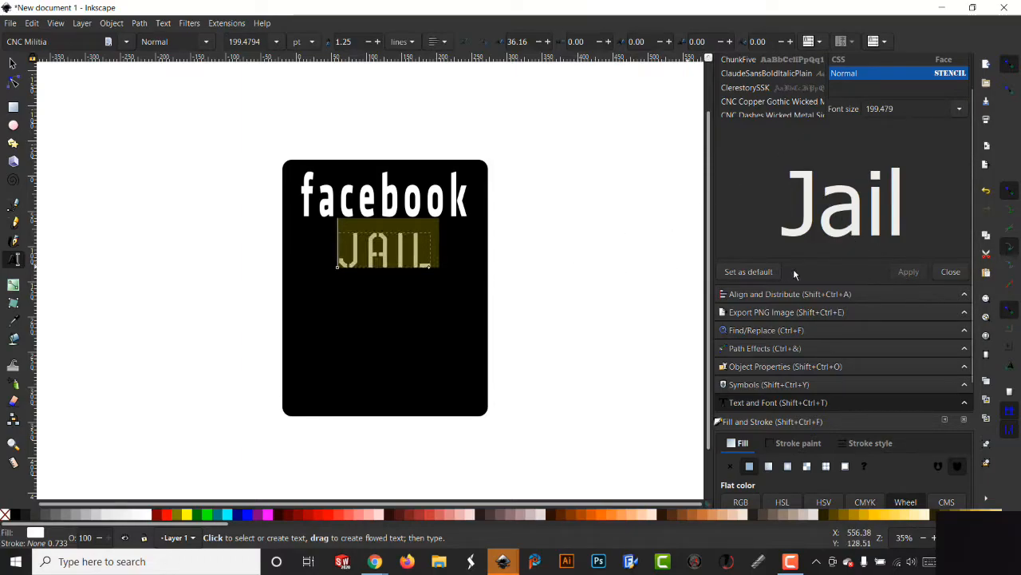
left_click(550, 248)
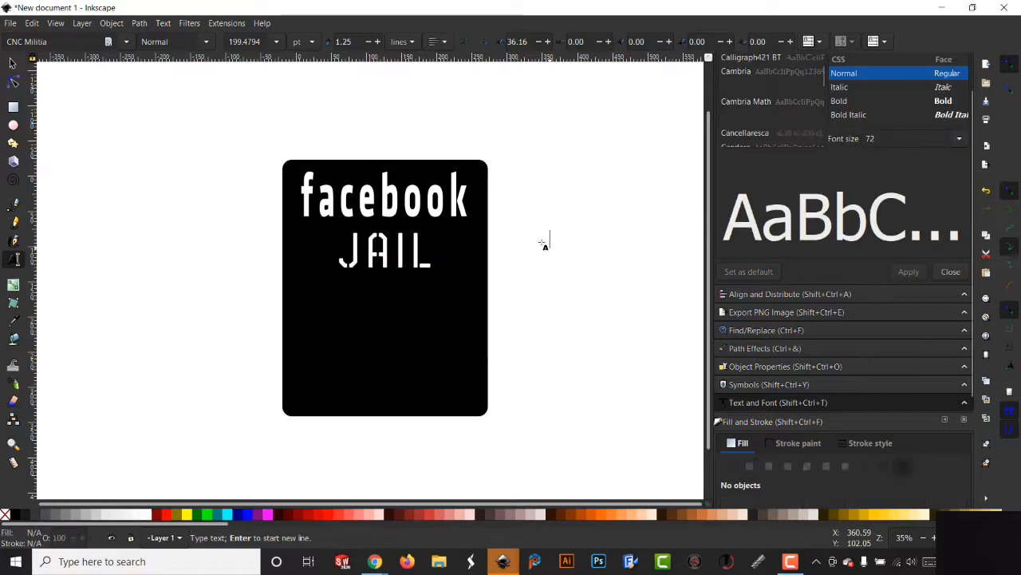
Shift the "JAIL" text slightly up and to the left beneath "facebook".
left_click(14, 62)
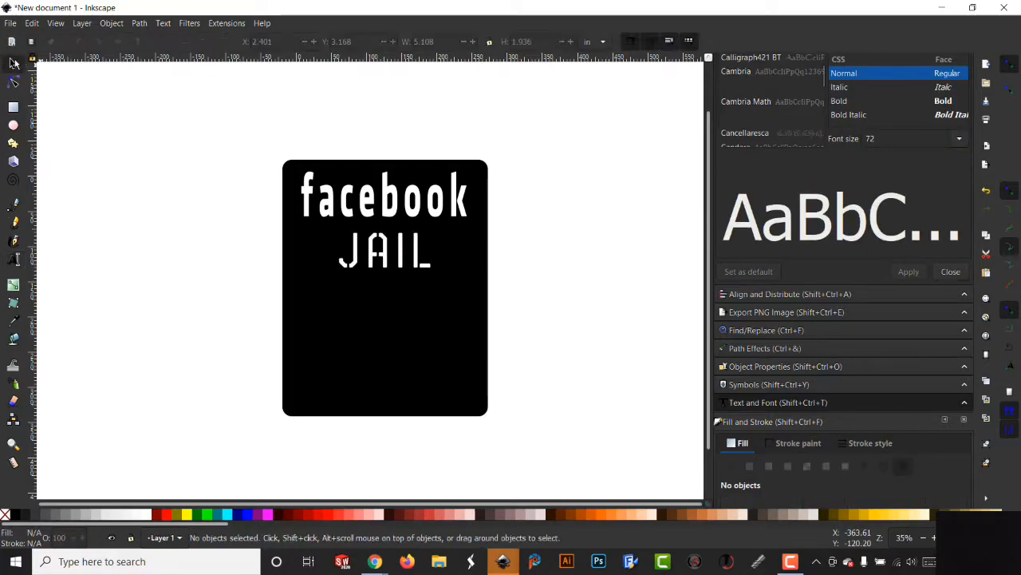
left_click(386, 261)
left_click_drag(393, 270, 383, 261)
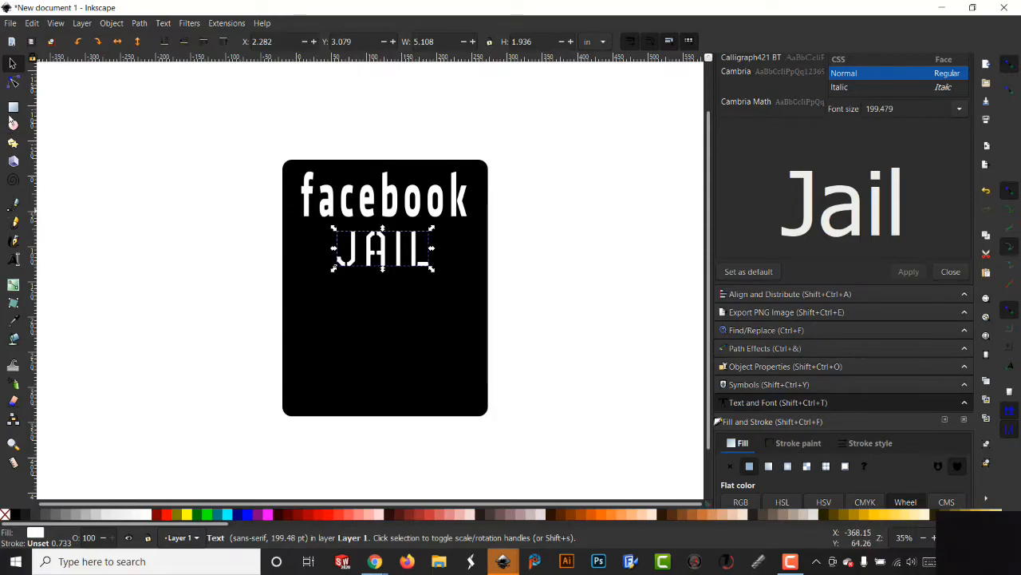
Try a white fill on the rounded black panel and undo it.
key("r")
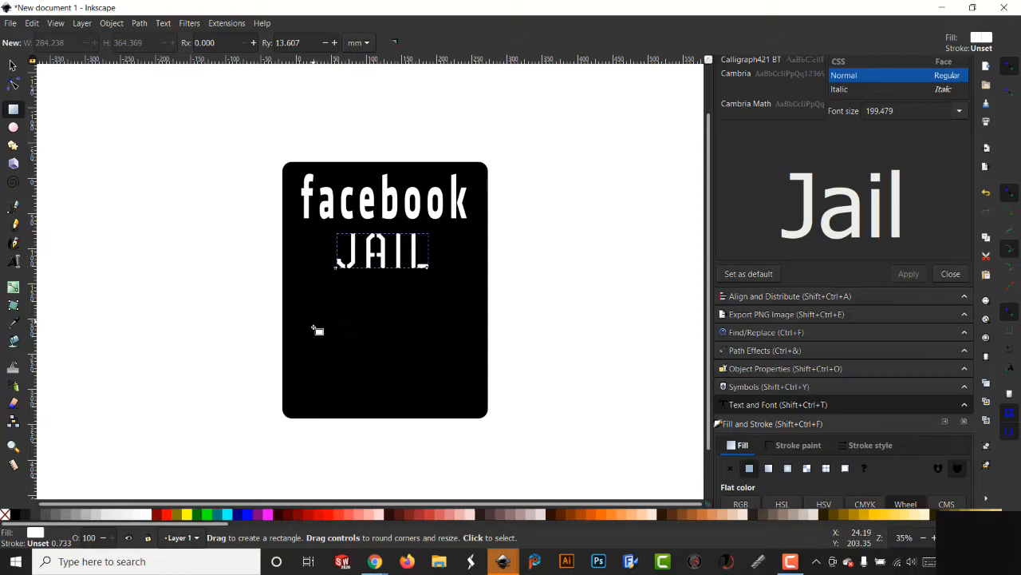
left_click(348, 354)
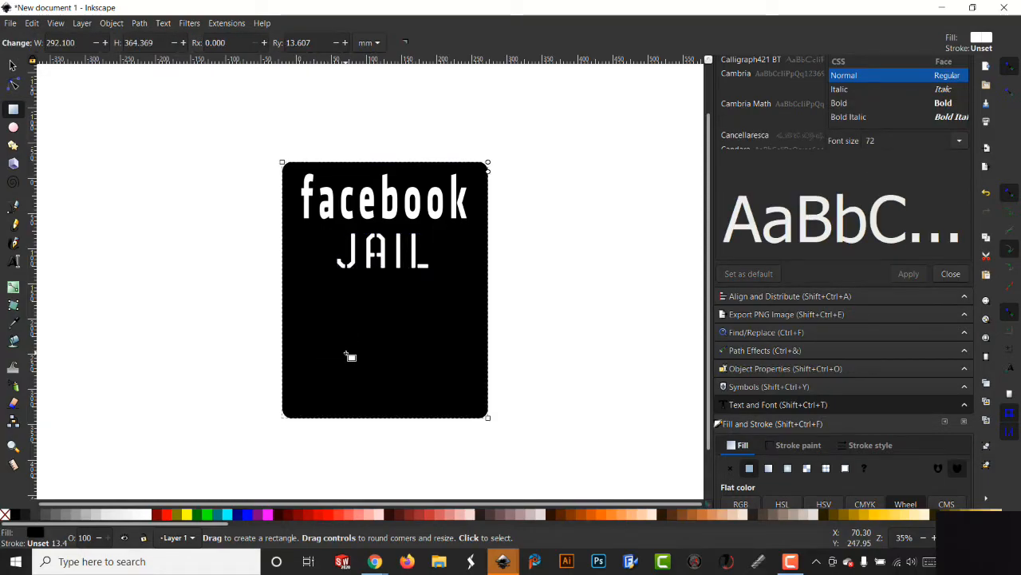
key("shift")
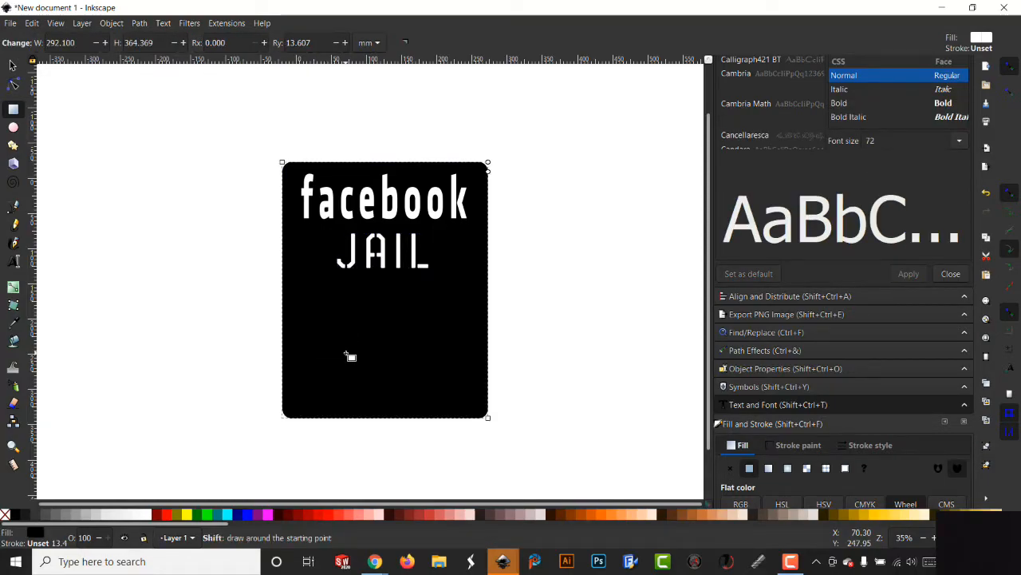
key("shift+e")
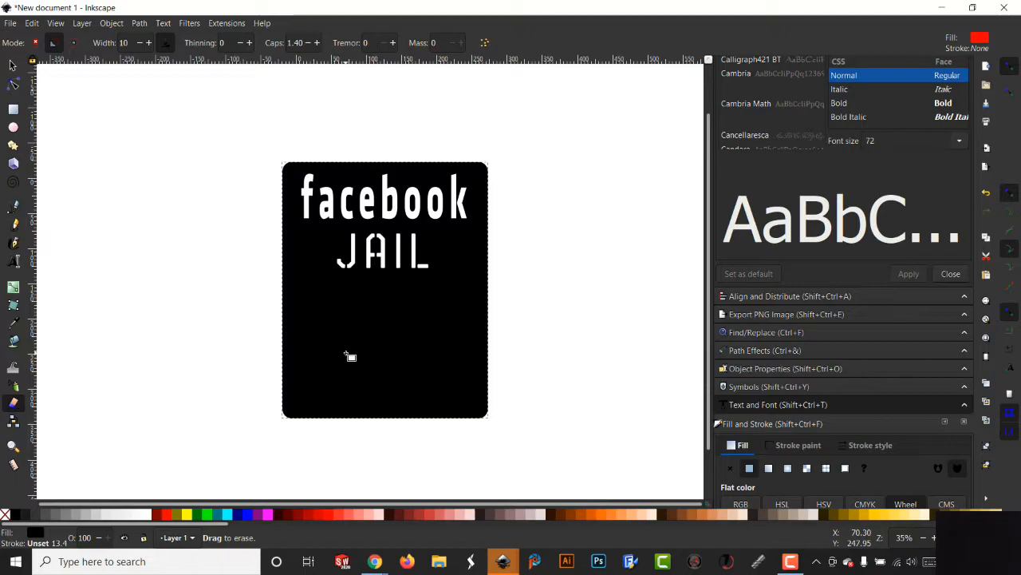
left_click(148, 515)
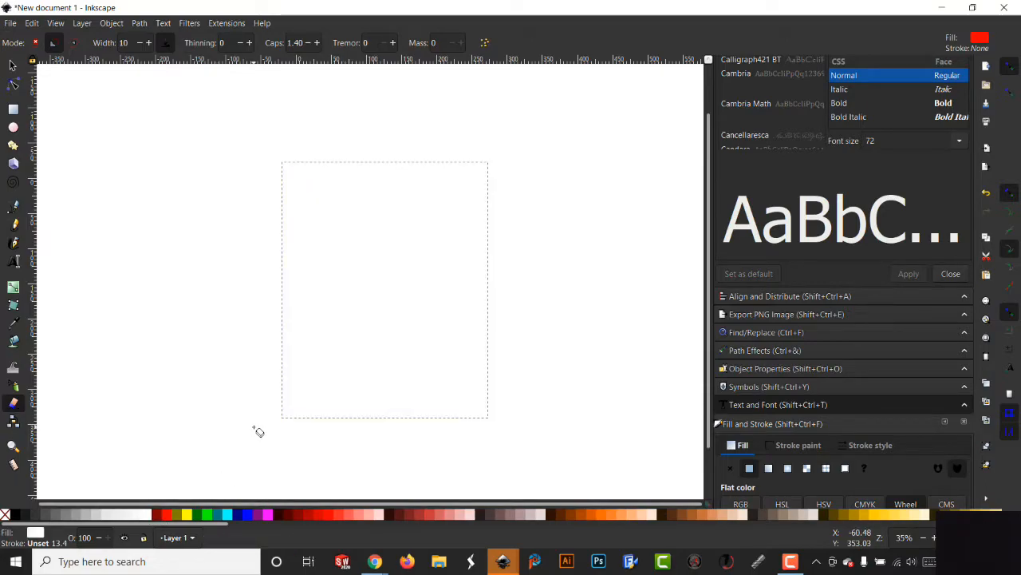
key("ctrl+z")
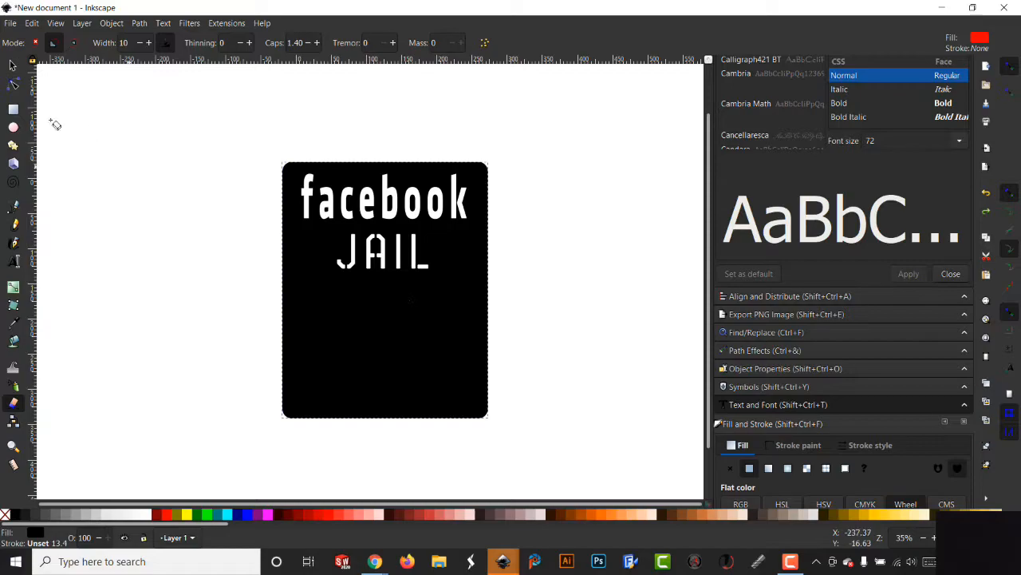
left_click(12, 65)
left_click(384, 257)
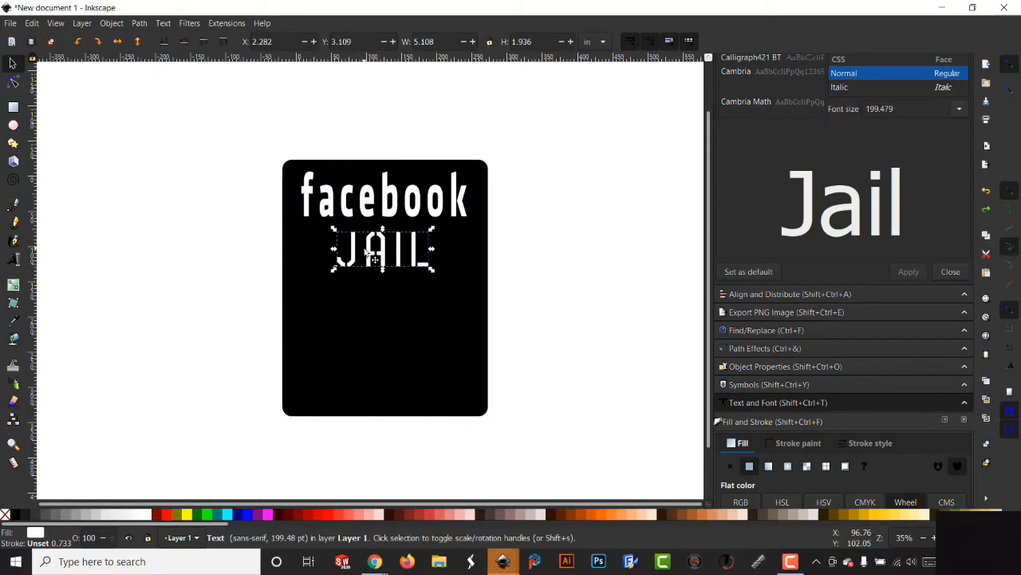
left_click(400, 272)
left_click(390, 264)
left_click(387, 294)
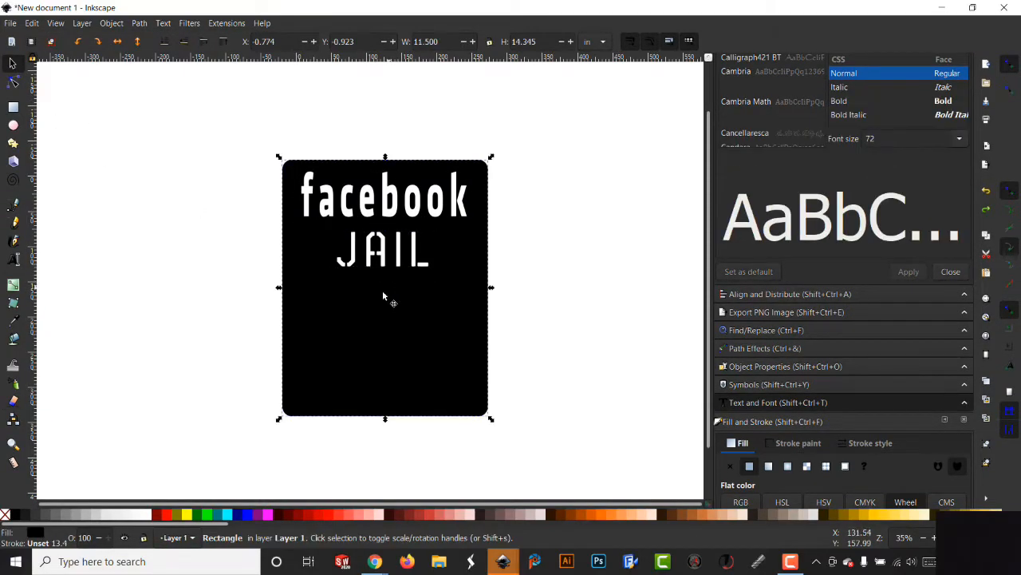
Add "INMATE" and a six-digit inmate number as two separate text objects on the blank canvas beside the panel.
left_click(13, 261)
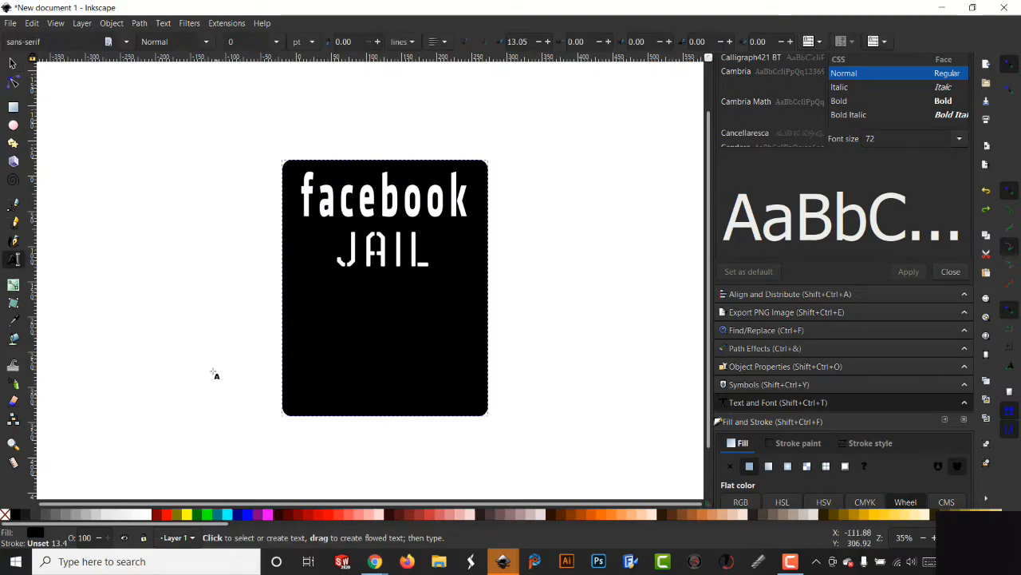
left_click(95, 368)
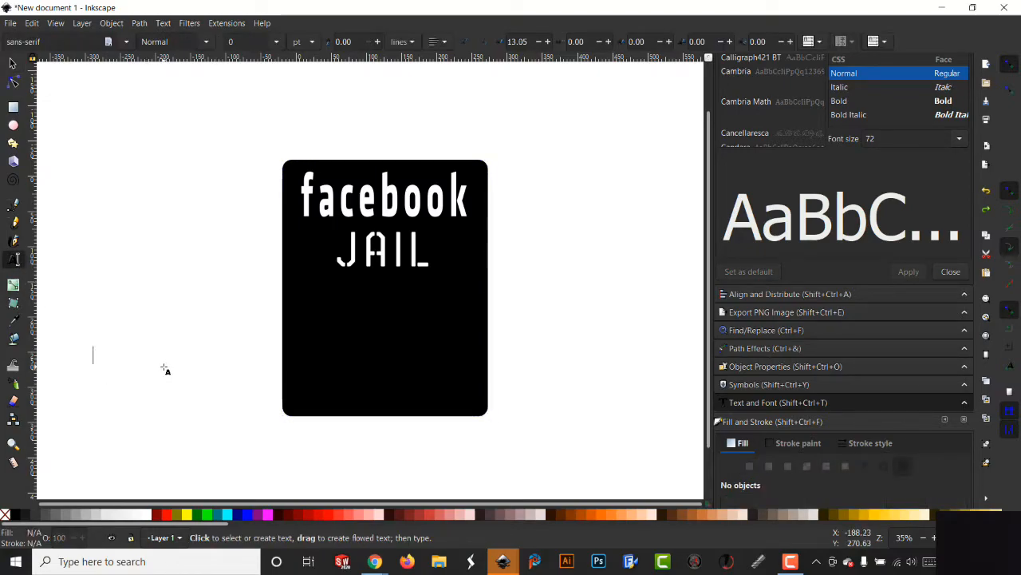
type("INMATE")
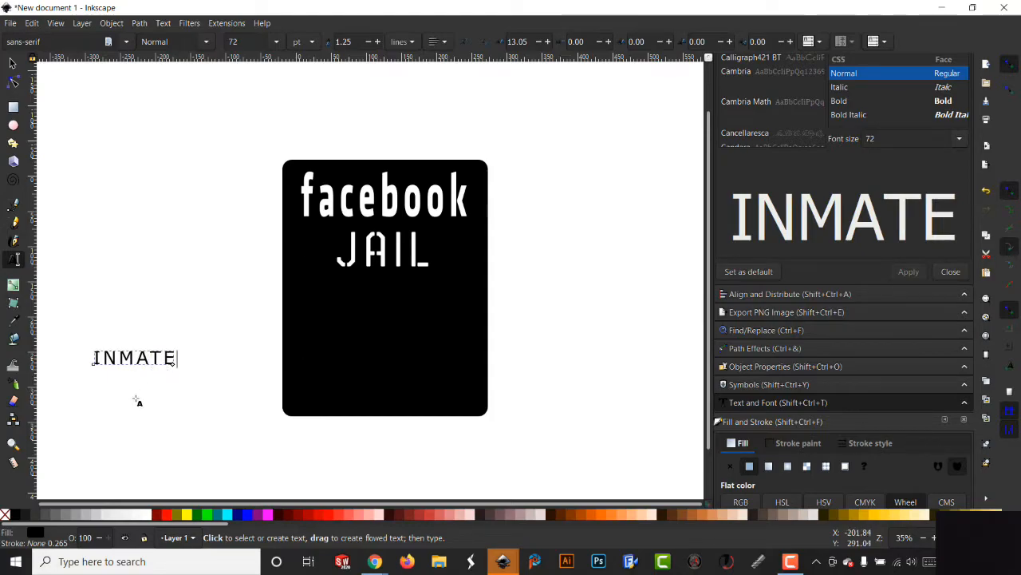
left_click(86, 408)
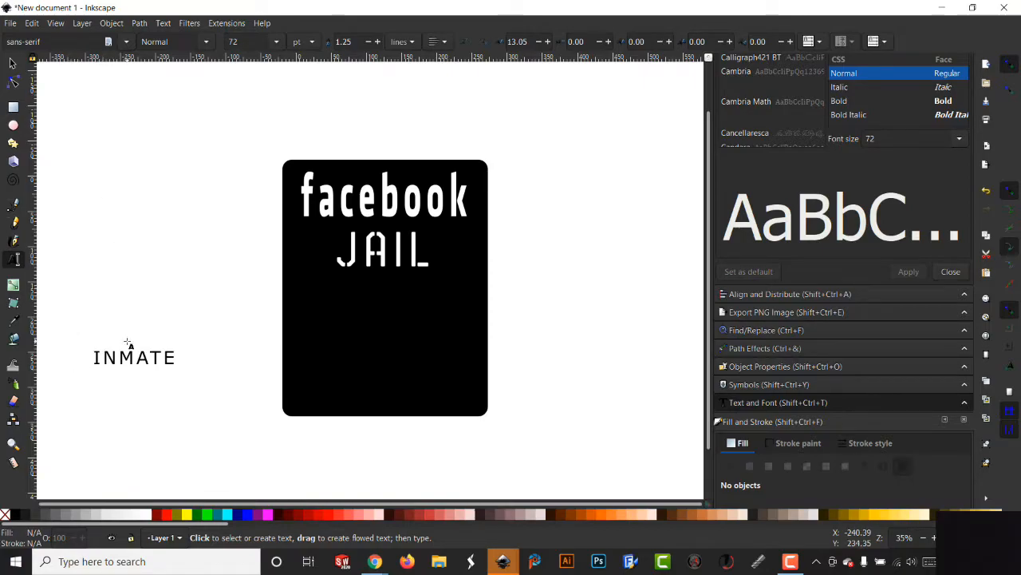
type("1125")
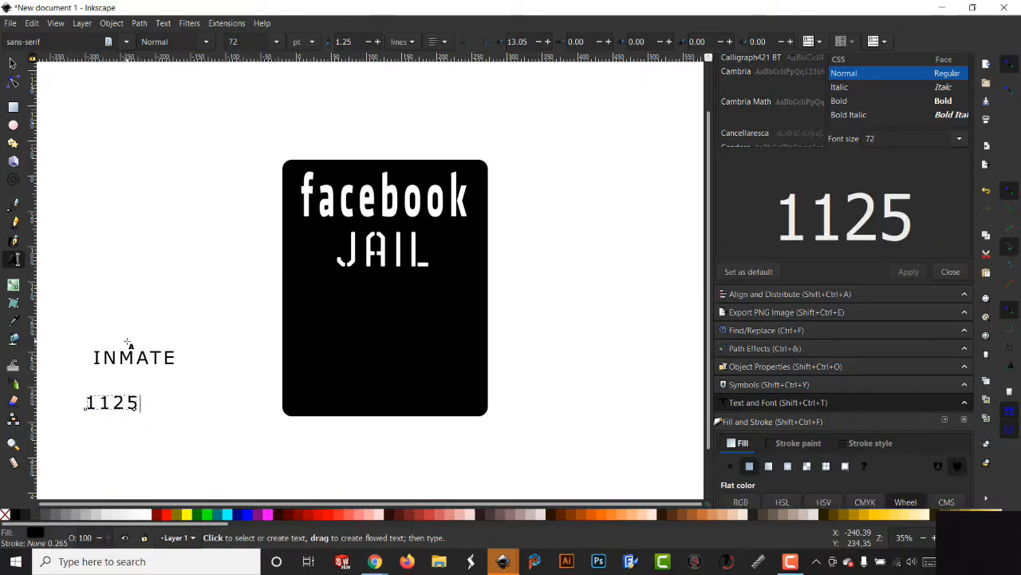
type("74")
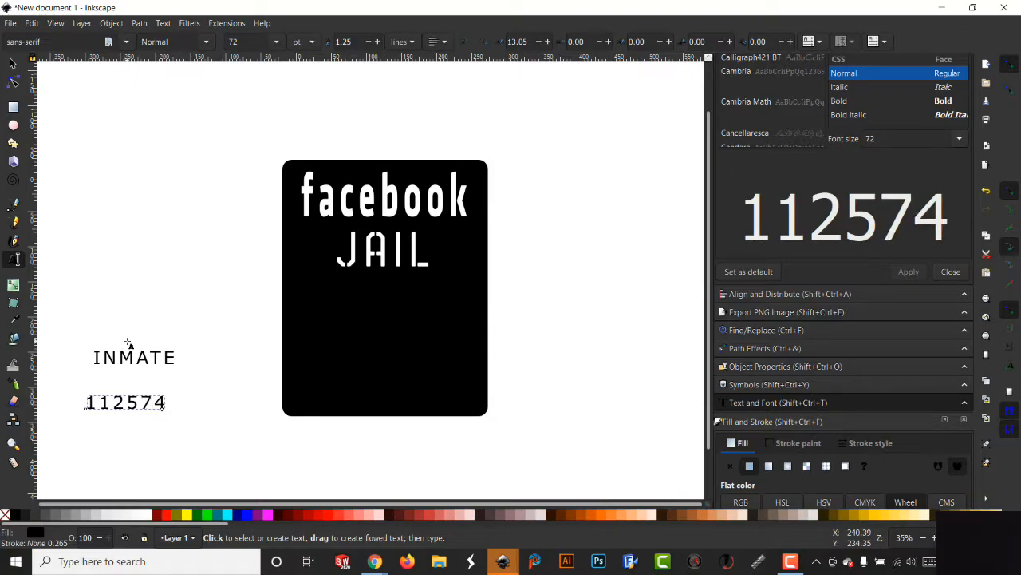
key("Escape")
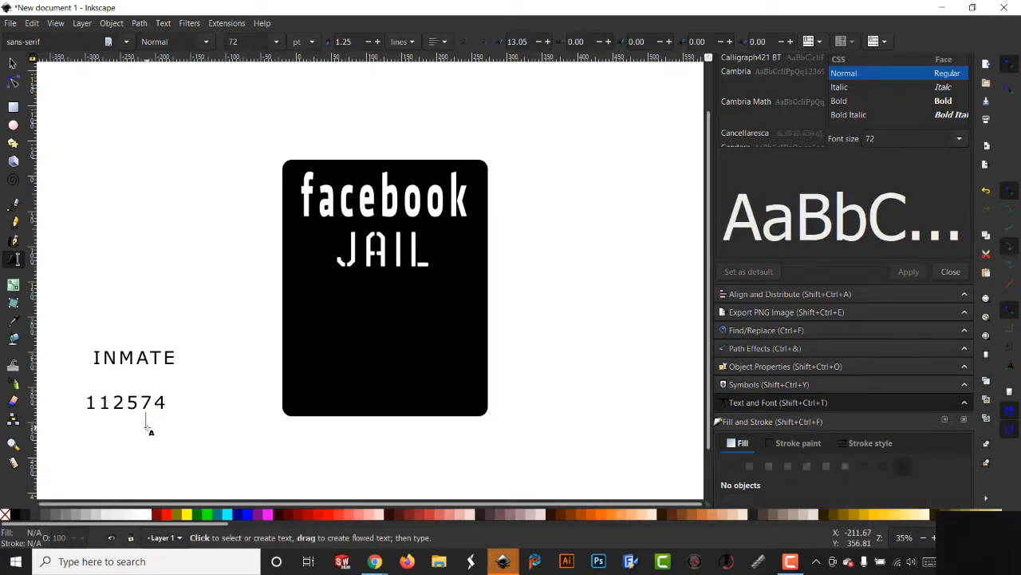
left_click(145, 423)
Move "INMATE" and the inmate number onto the panel below "JAIL", stacked in that order, and fill both white.
left_click(12, 62)
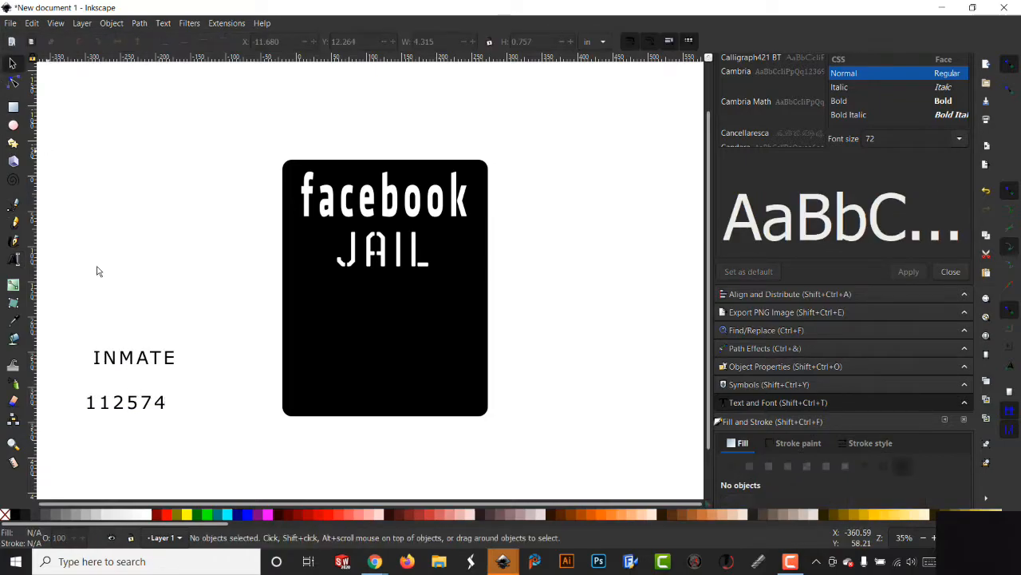
left_click(150, 362)
left_click_drag(163, 362, 397, 302)
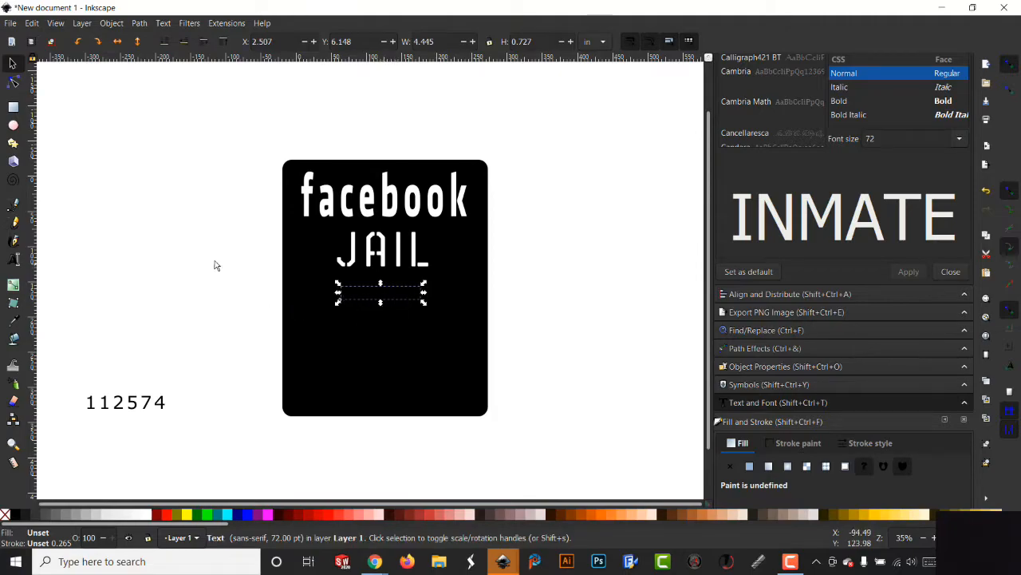
left_click(148, 509)
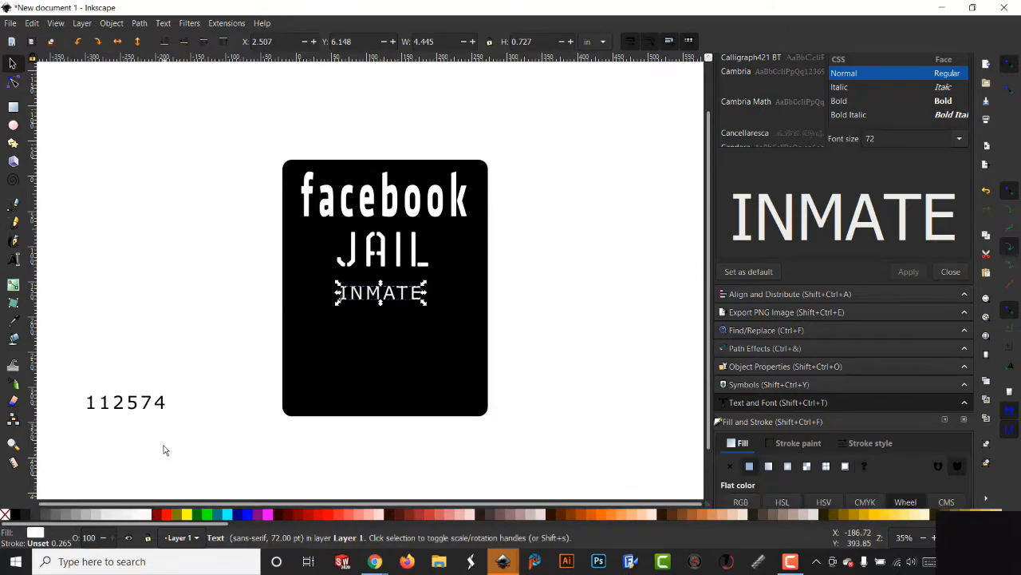
left_click_drag(160, 402, 415, 328)
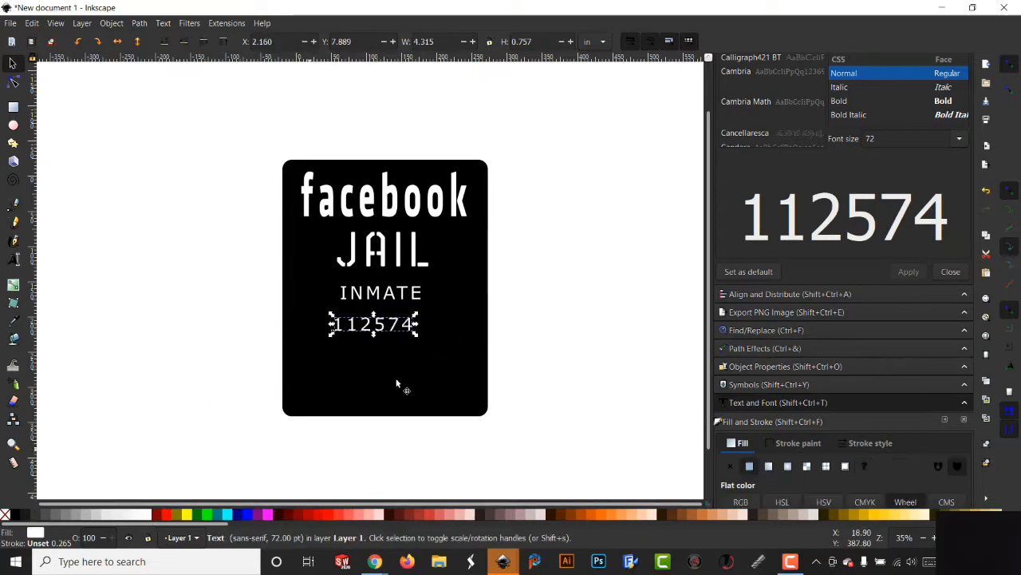
Lock the width-to-height ratio, enlarge the "INMATE" text to about 7.5 in wide and place it below "JAIL".
left_click_drag(375, 335, 381, 341)
key("ctrl+z")
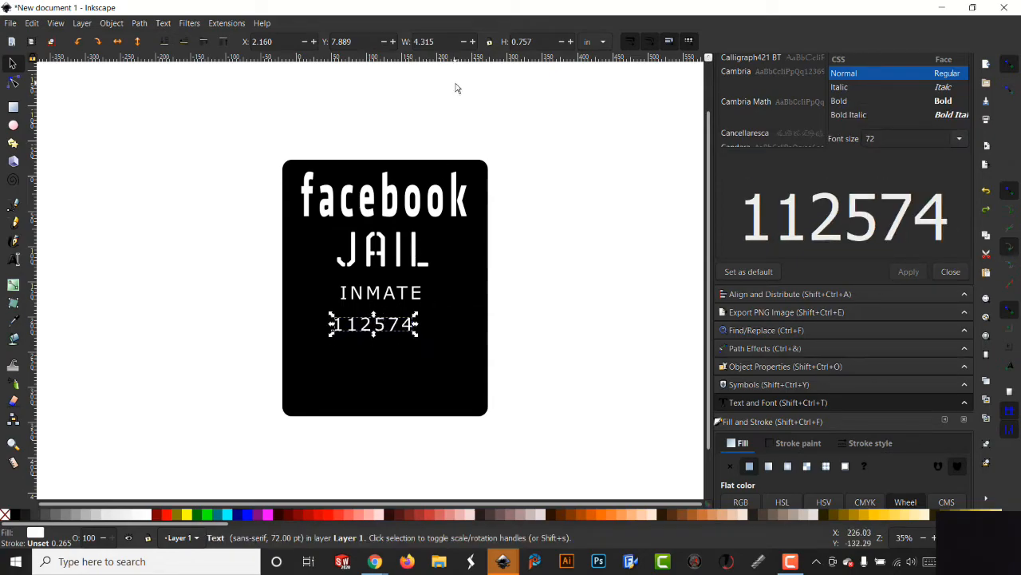
left_click(487, 43)
left_click(408, 294)
left_click_drag(425, 285, 481, 251)
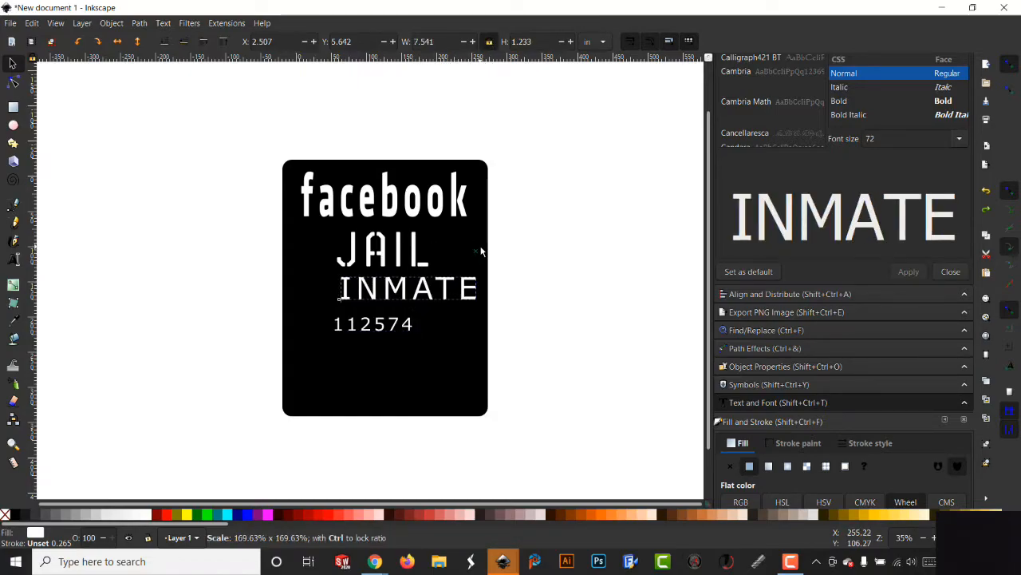
left_click(431, 287)
mouse_move(427, 283)
left_mouse_down()
mouse_move(395, 288)
mouse_move(436, 275)
mouse_move(448, 297)
mouse_move(423, 302)
left_mouse_up()
Shift the "JAIL" and "facebook" text and the black panel slightly to the right around the enlarged "INMATE".
left_click(452, 295)
left_click_drag(417, 263, 424, 261)
left_click_drag(397, 209, 415, 211)
Enlarge the inmate number proportionally to about 8 in wide and position it just below "INMATE".
left_click(412, 327)
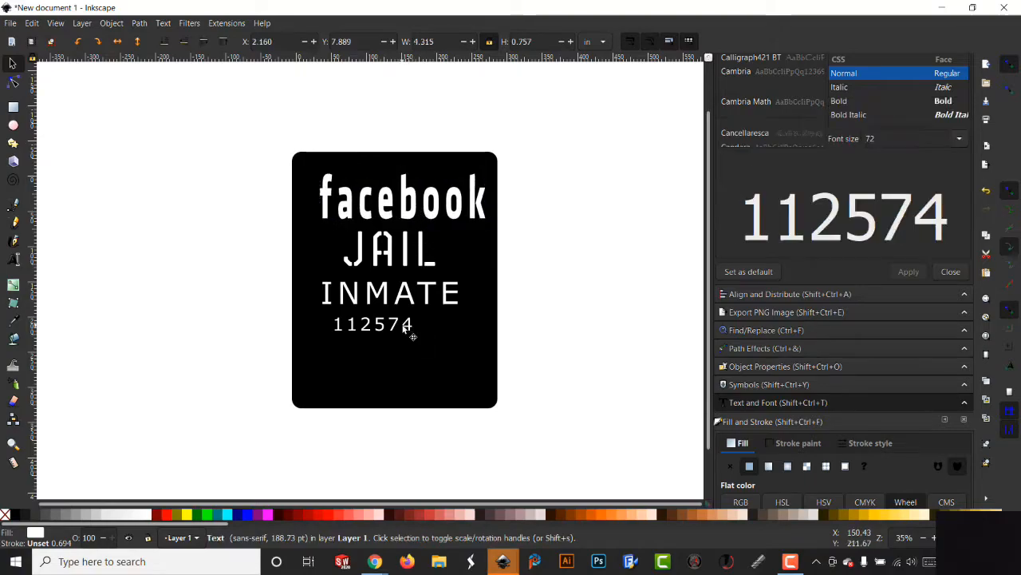
left_click_drag(416, 334, 469, 364)
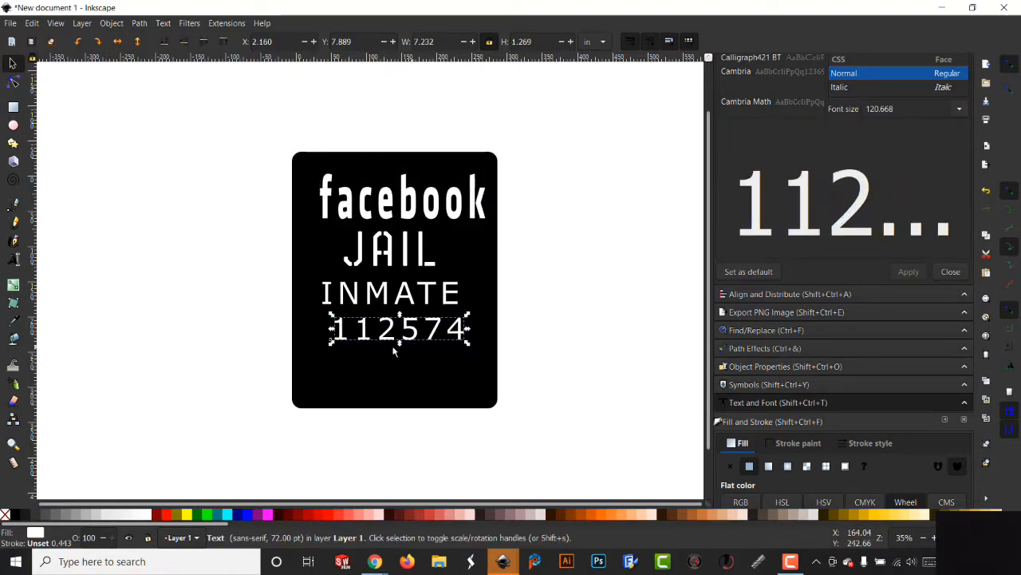
left_click_drag(330, 345, 319, 347)
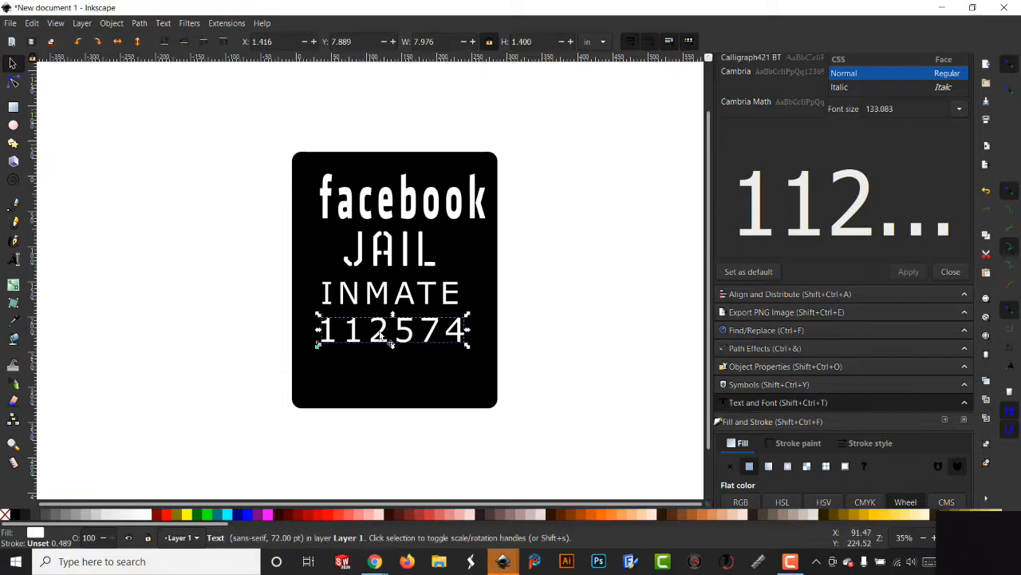
left_click_drag(431, 336, 431, 330)
left_click(431, 330)
left_click(463, 335)
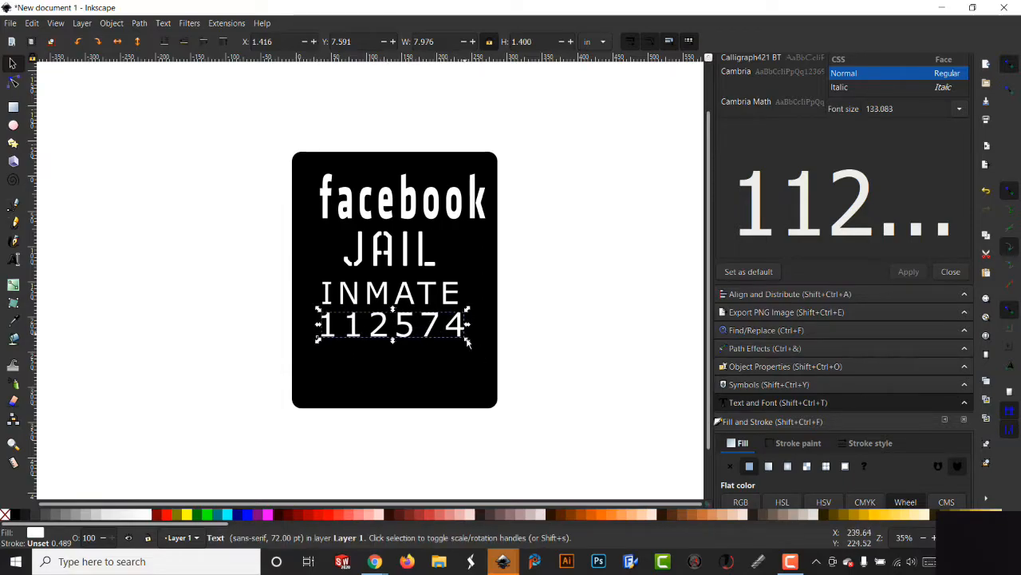
left_click_drag(468, 341, 408, 333)
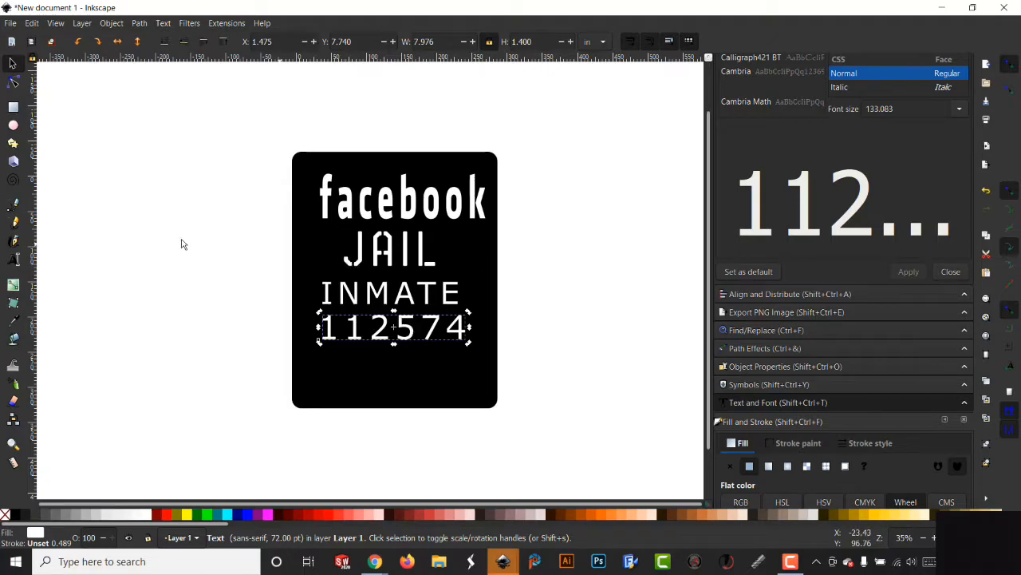
Draw a white divider bar about 224.5 by 3.8 mm between "JAIL" and "INMATE", and delete a second bar tried below "INMATE".
left_click(14, 107)
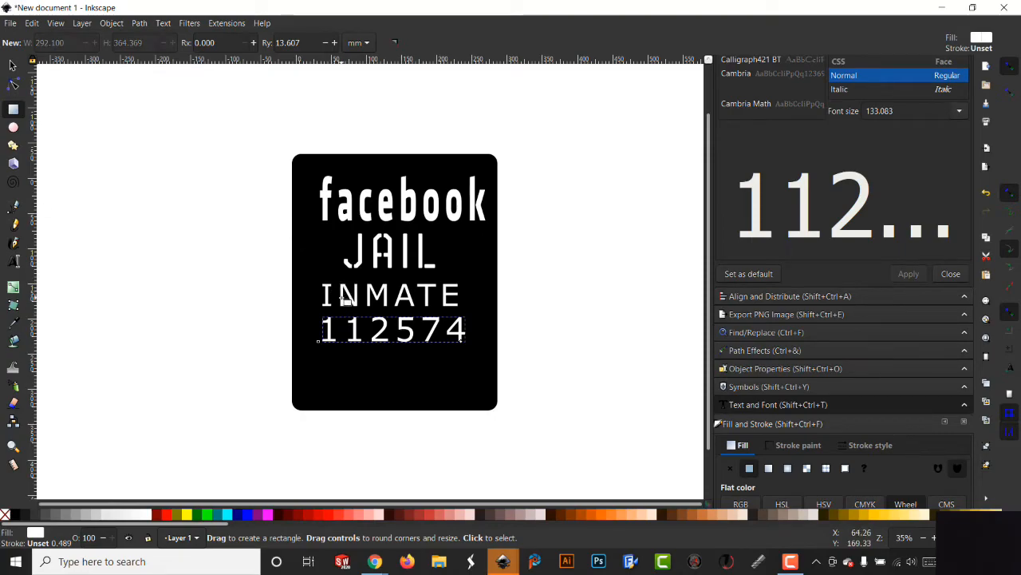
left_click_drag(317, 279, 479, 281)
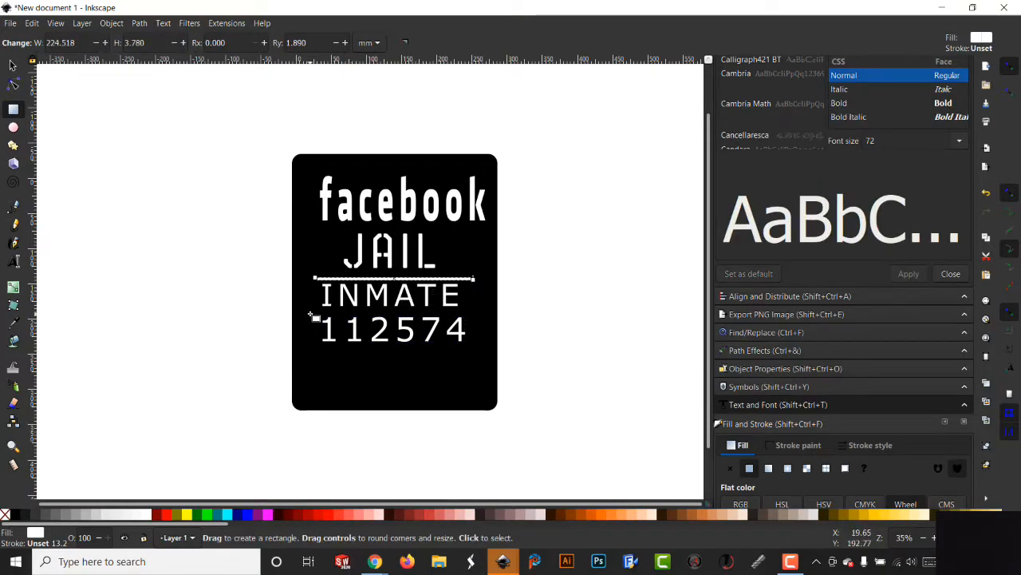
left_click_drag(311, 312, 477, 317)
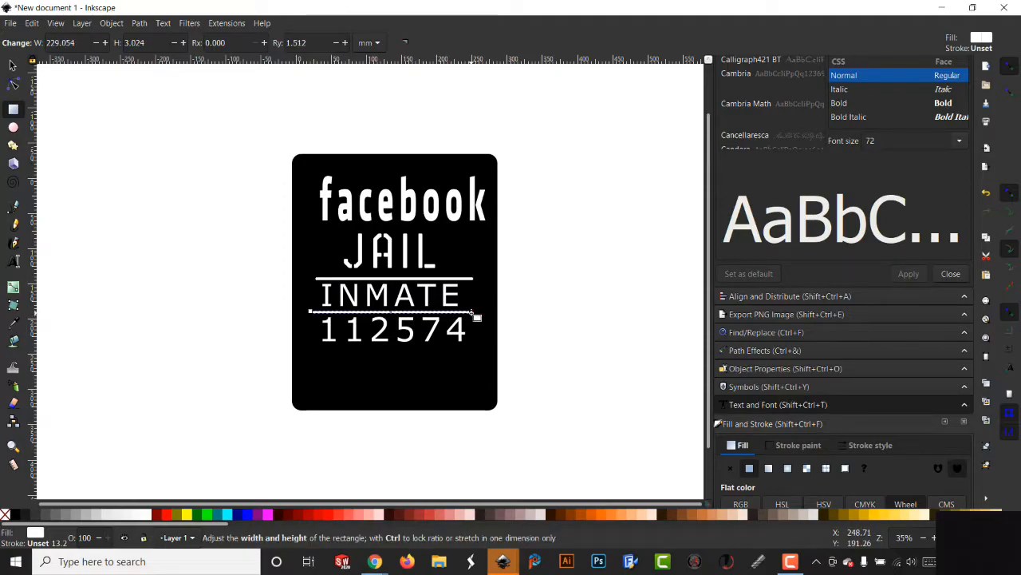
key("Delete")
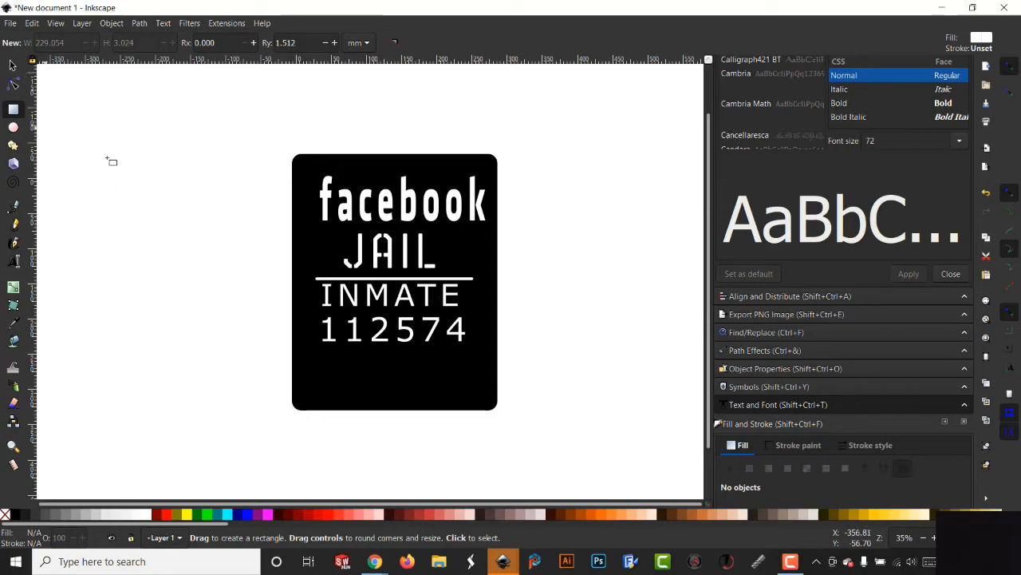
Duplicate the white divider bar and move the copy straight down between "INMATE" and the inmate number.
left_click(14, 66)
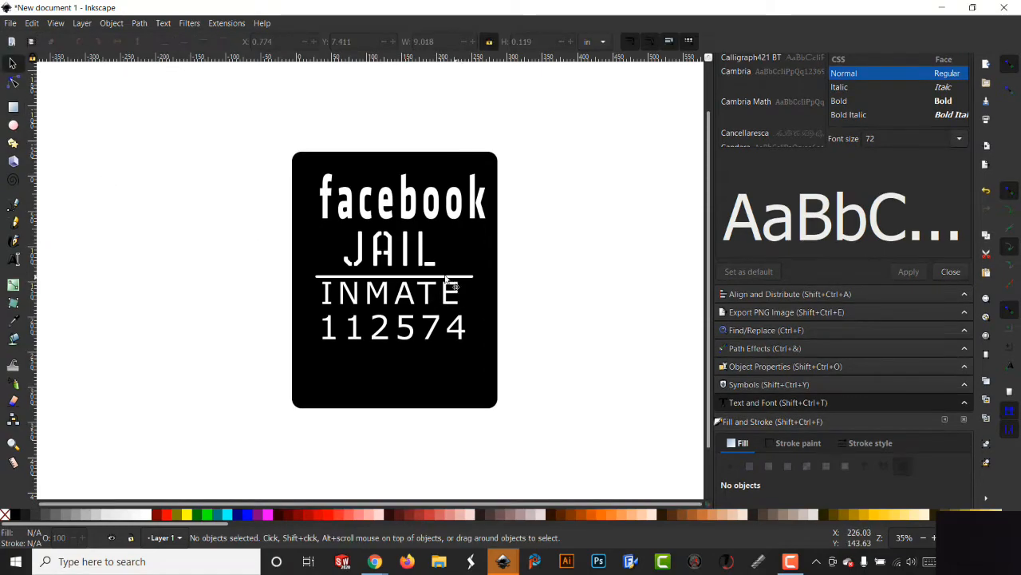
left_click(394, 277)
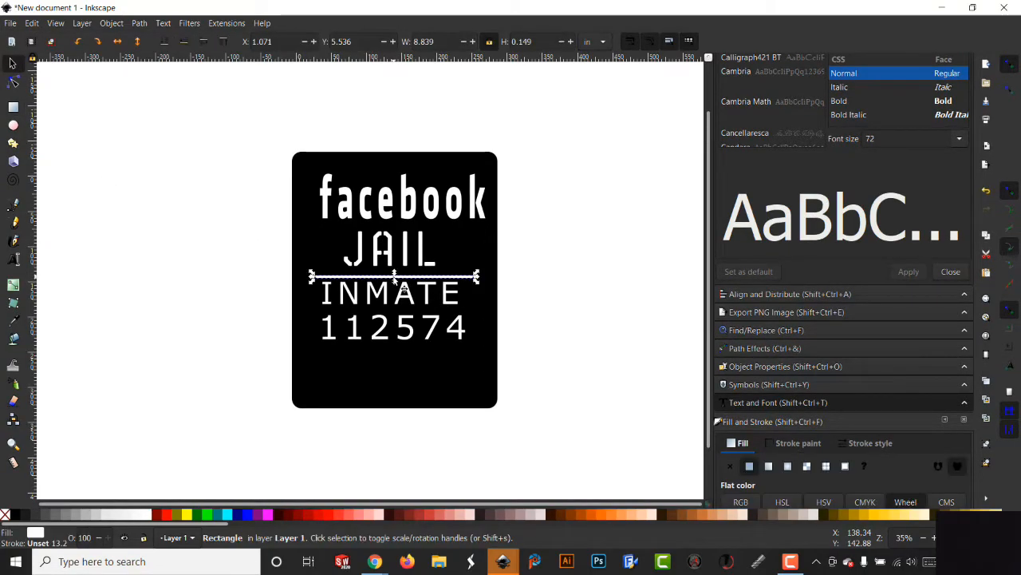
right_click(394, 278)
left_click(427, 284)
left_click_drag(409, 280, 409, 315)
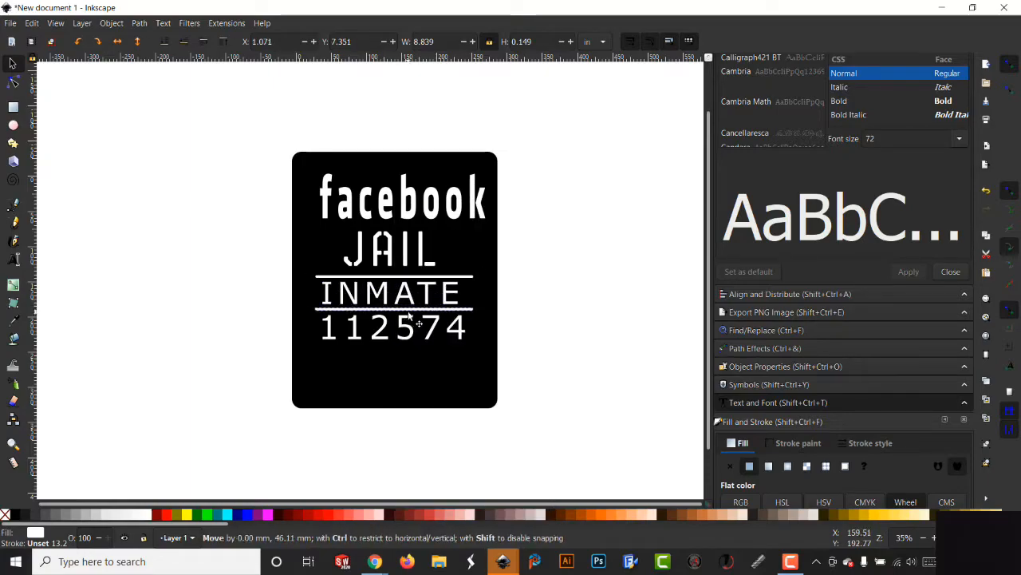
Duplicate the middle white divider bar and move the copy down just below the inmate number.
right_click(409, 316)
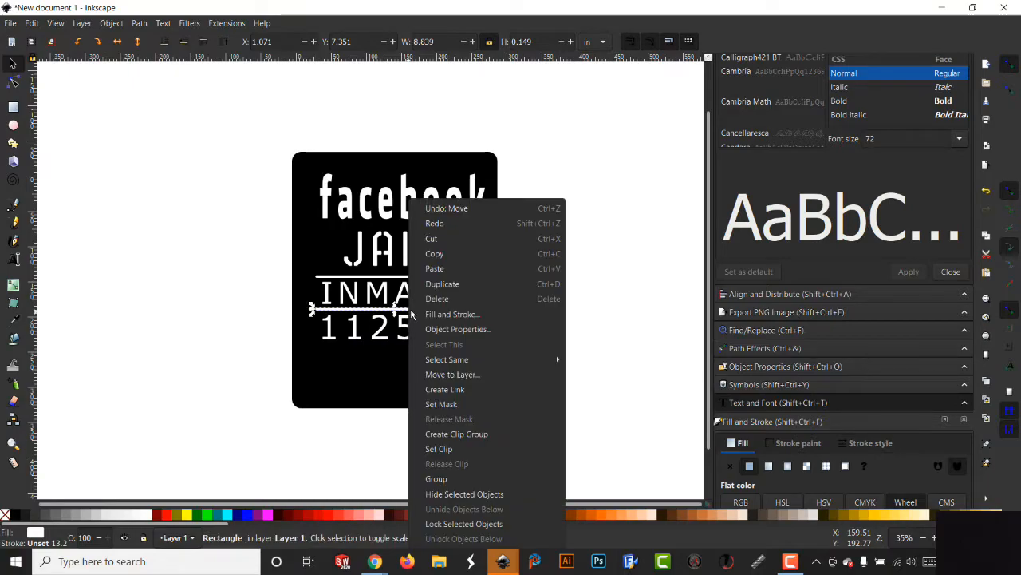
left_click(438, 285)
left_click_drag(411, 312, 409, 349)
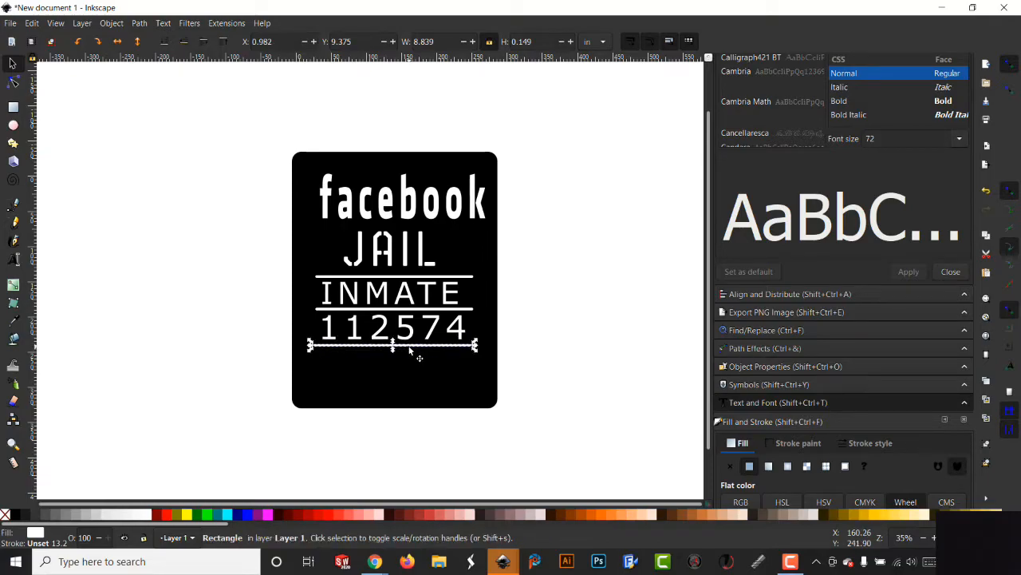
Duplicate the lowest bar, rotate the copy 90° clockwise, place it at the bars' right ends and shorten it to about 3.96 in tall.
right_click(414, 351)
left_click(455, 294)
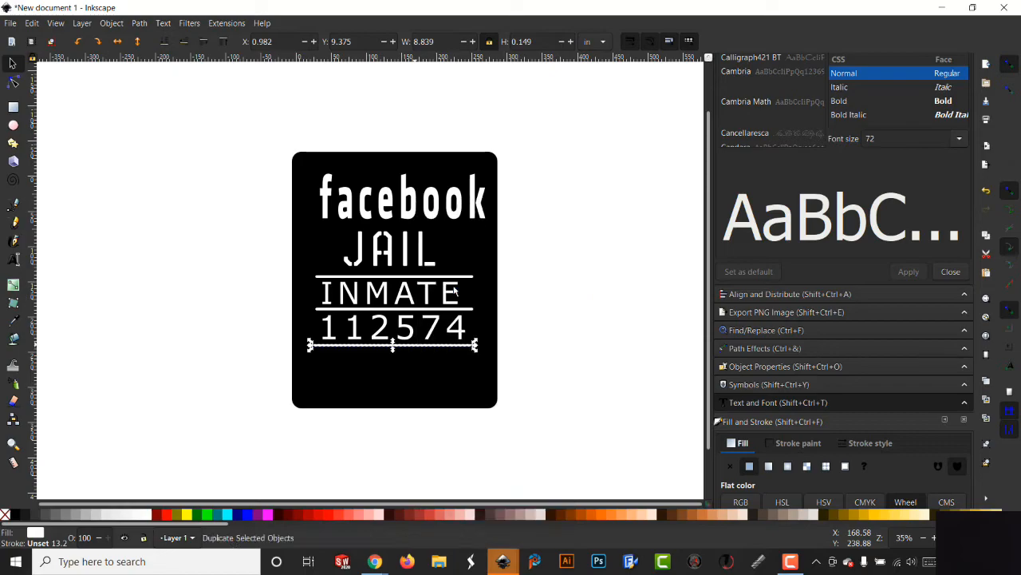
left_click(97, 42)
left_click_drag(395, 342, 474, 340)
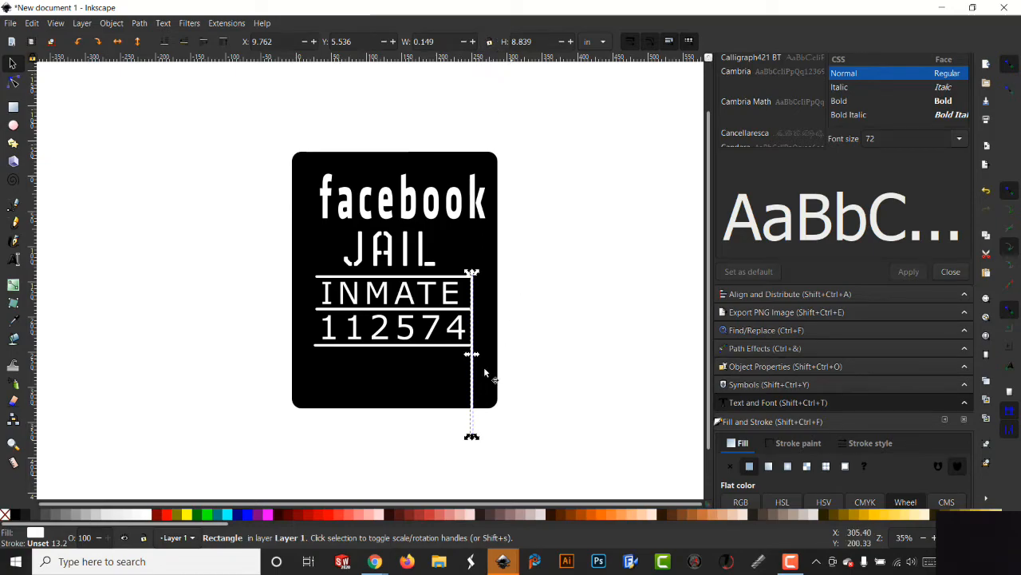
left_click_drag(472, 437, 472, 373)
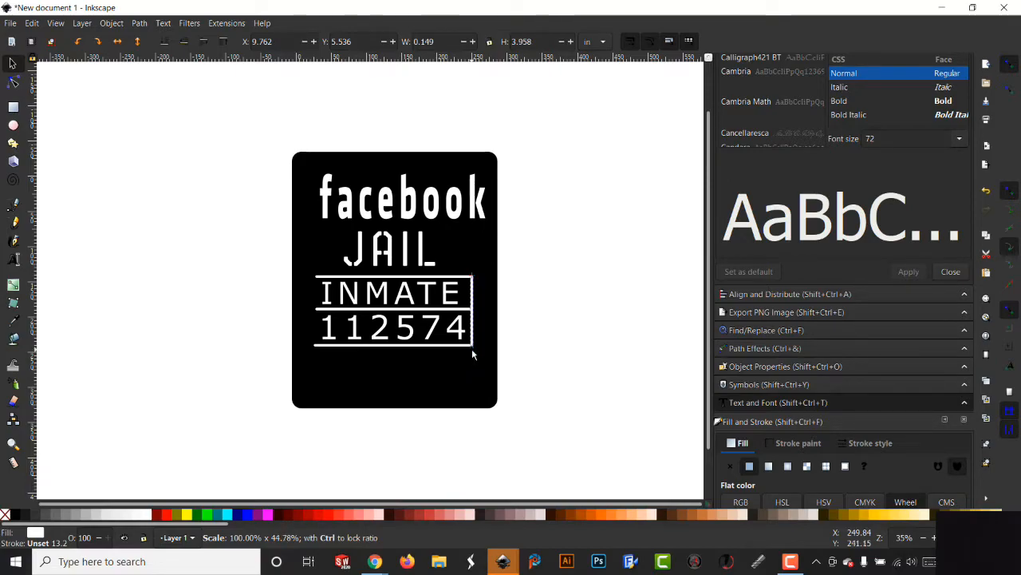
left_click_drag(471, 348, 472, 349)
Duplicate the vertical bar and move the copy to the left ends of the horizontal bars.
right_click(472, 344)
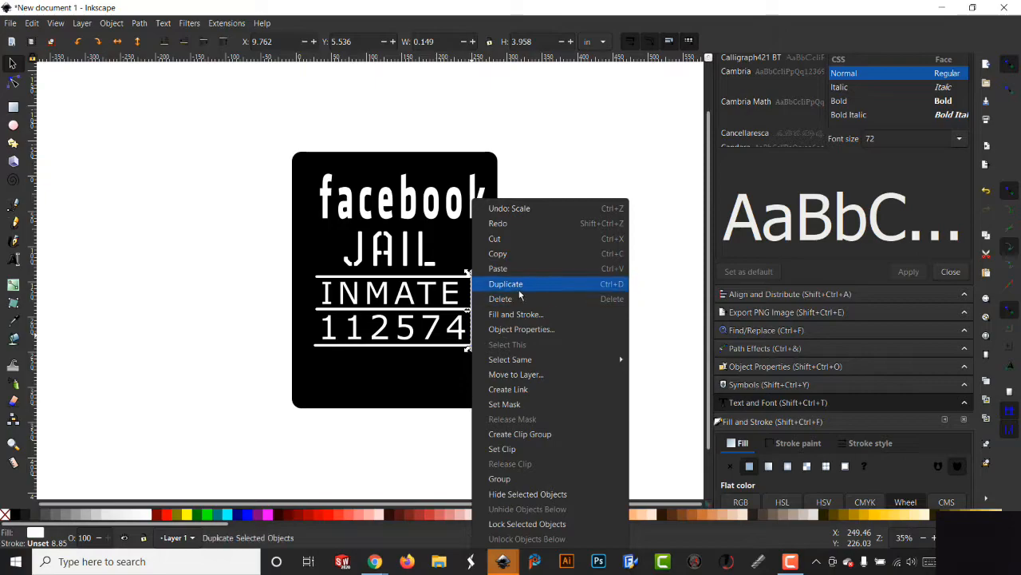
left_click(515, 287)
left_click_drag(472, 332, 320, 319)
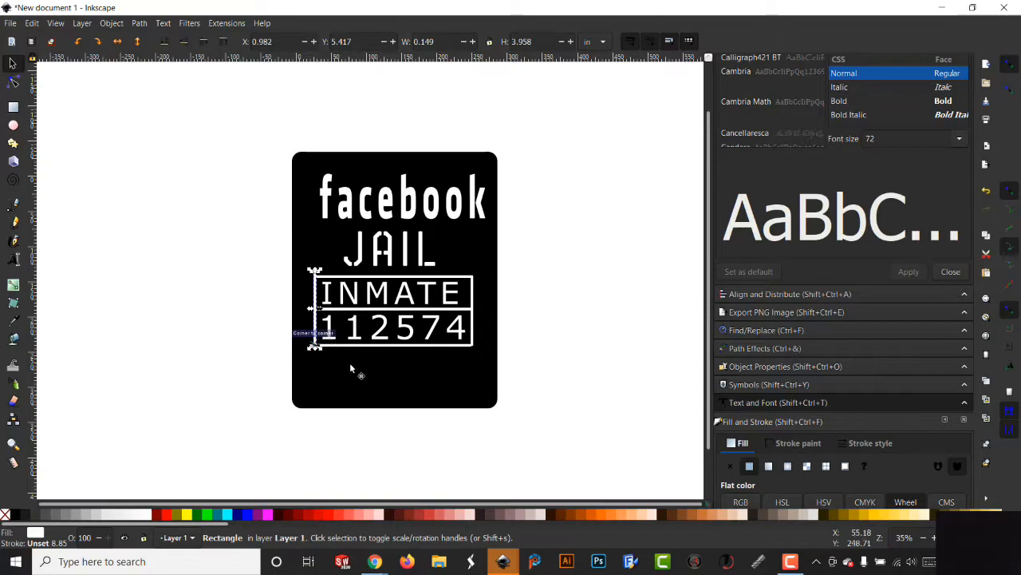
left_click(246, 334)
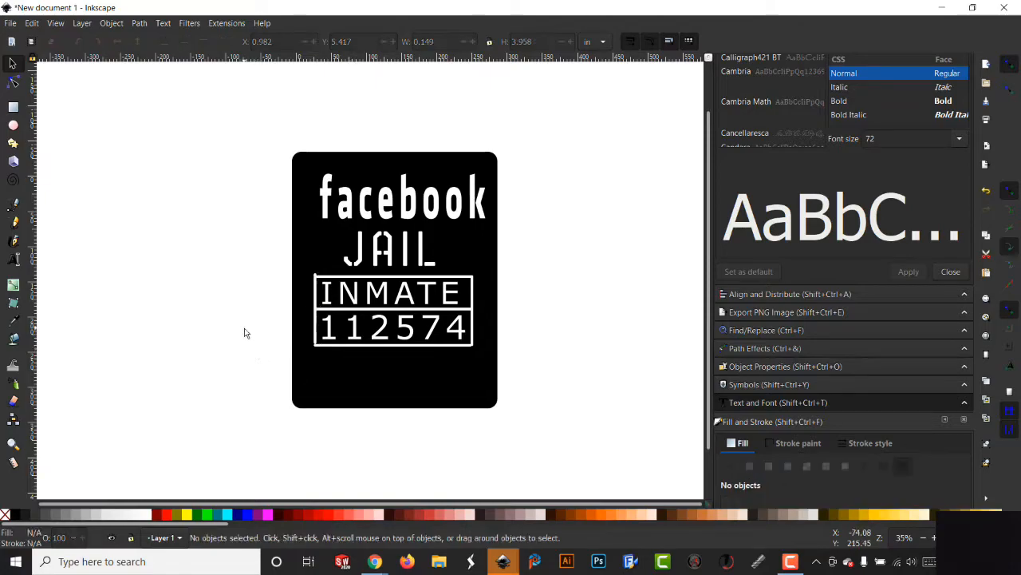
Nudge the left vertical bar down so its ends line up with the top and bottom bars.
left_click(12, 443)
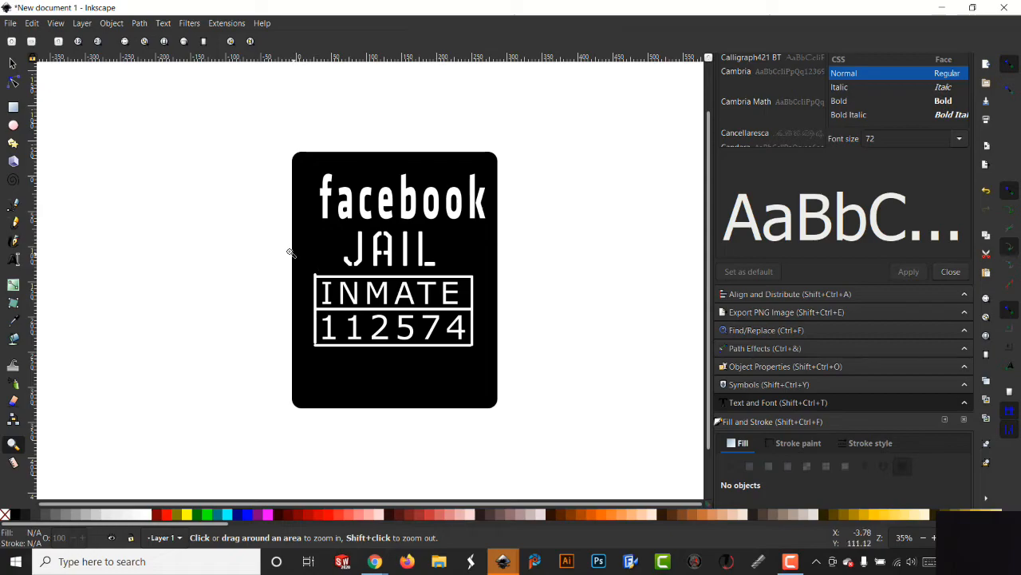
left_click_drag(316, 272, 489, 362)
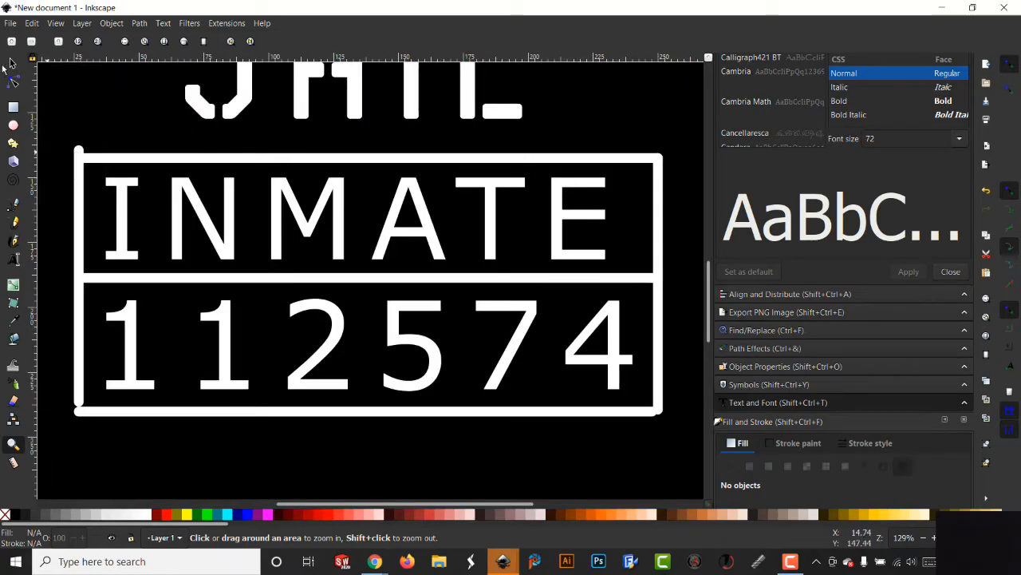
key("s")
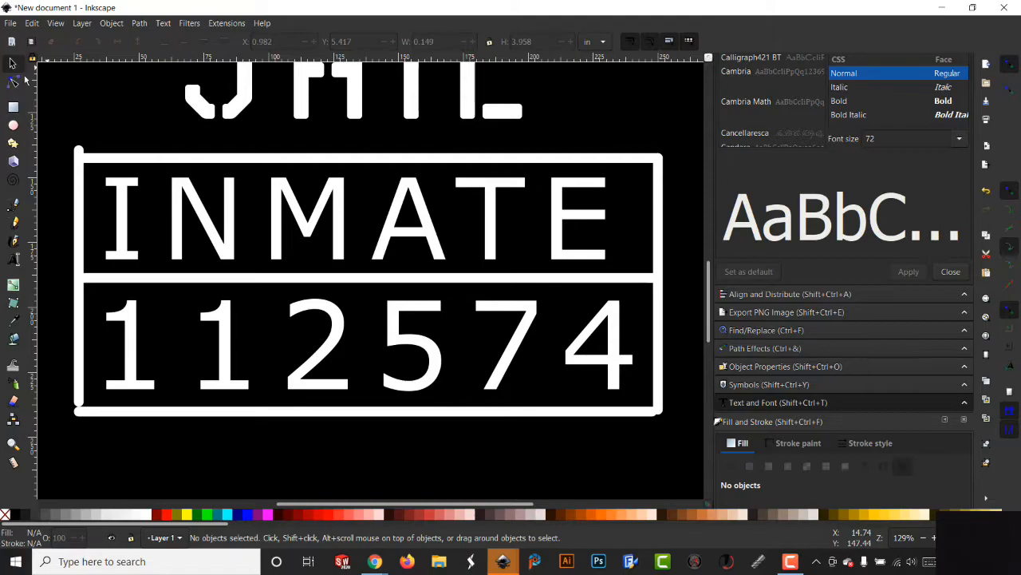
left_click(78, 349)
left_click_drag(78, 348, 77, 361)
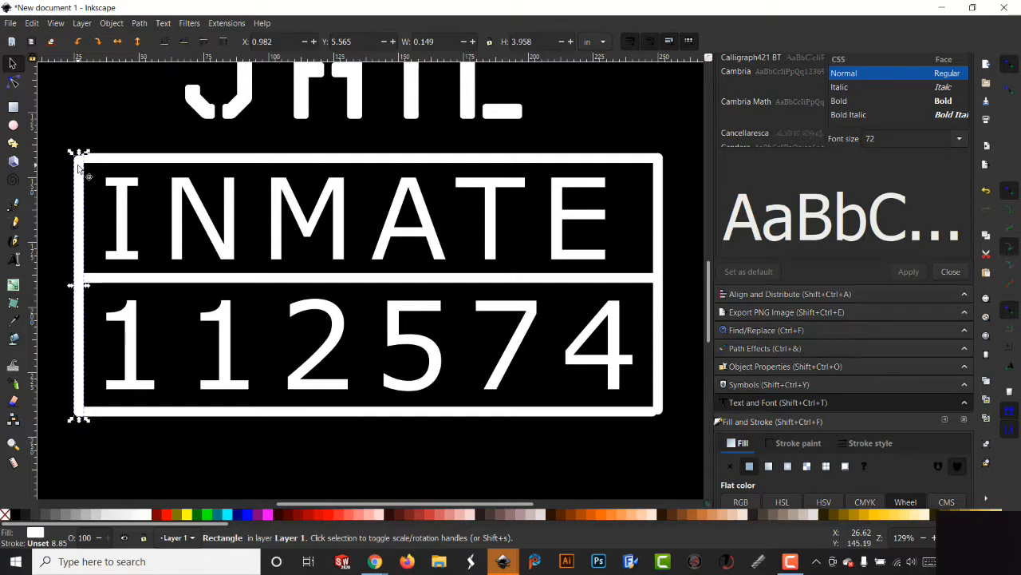
Turn off snapping and stretch the top bar's left end to the frame's corner, making it about 226.2 mm wide.
left_click(141, 162)
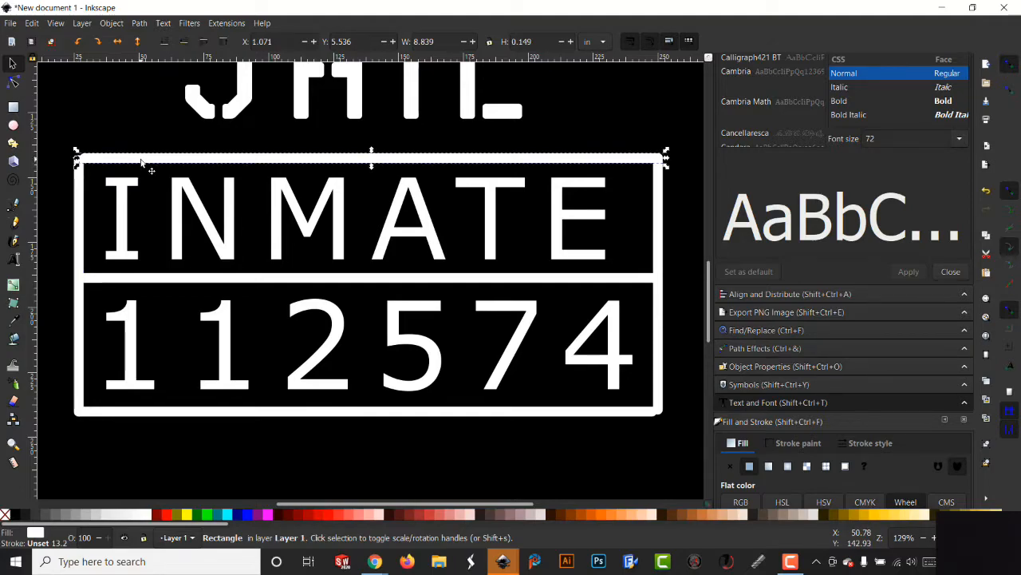
left_click_drag(77, 160, 86, 163)
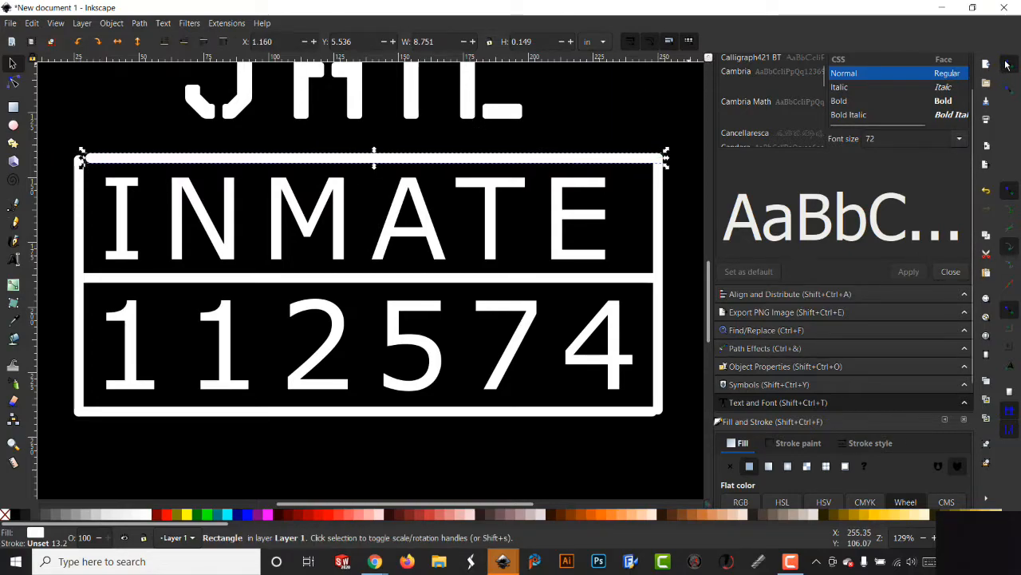
left_click(1012, 64)
left_click_drag(79, 160, 72, 165)
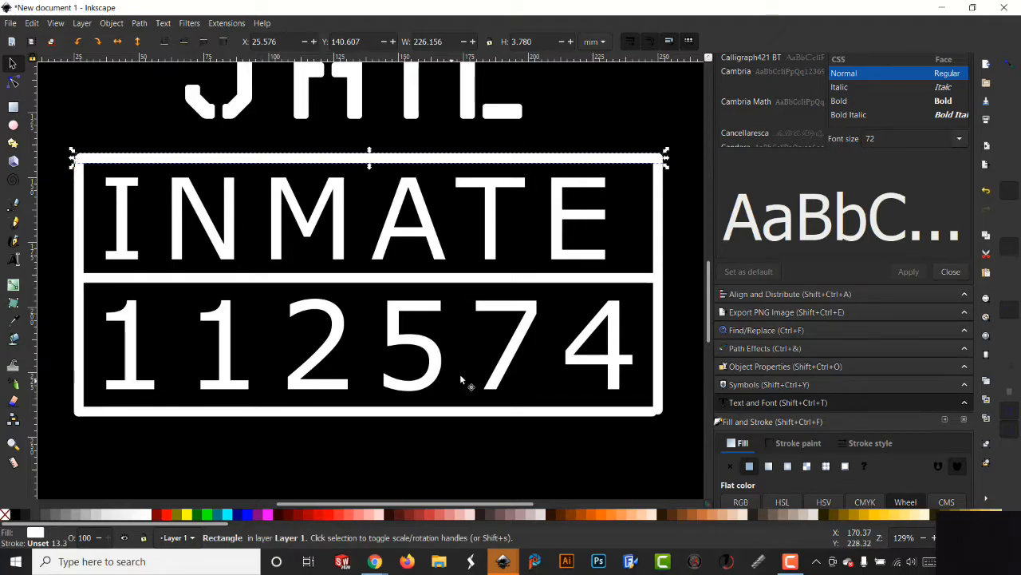
Stretch the bottom bar's right end to meet the outer edge of the right vertical bar.
left_click(658, 414)
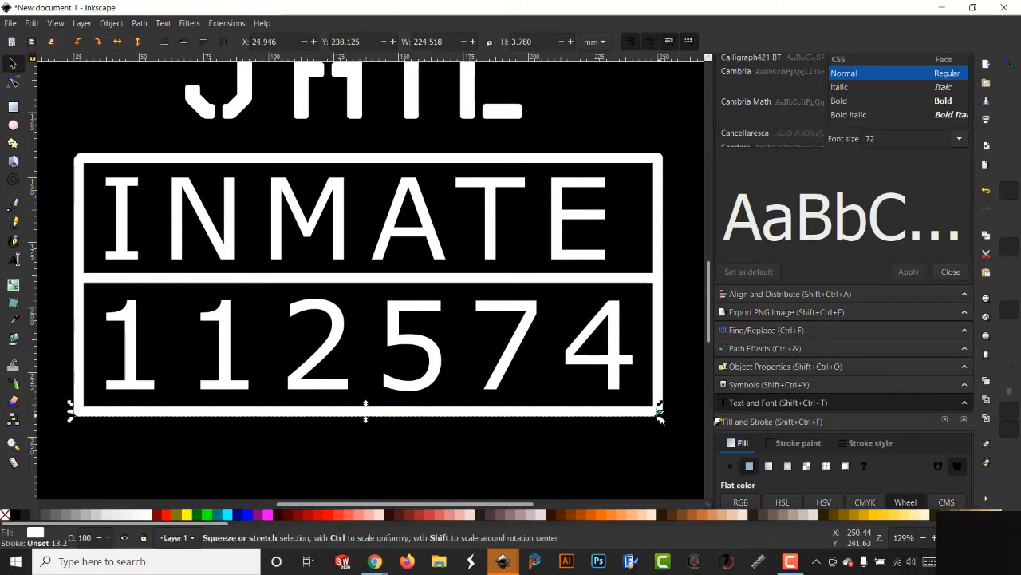
left_click_drag(661, 414, 666, 411)
left_click(662, 404)
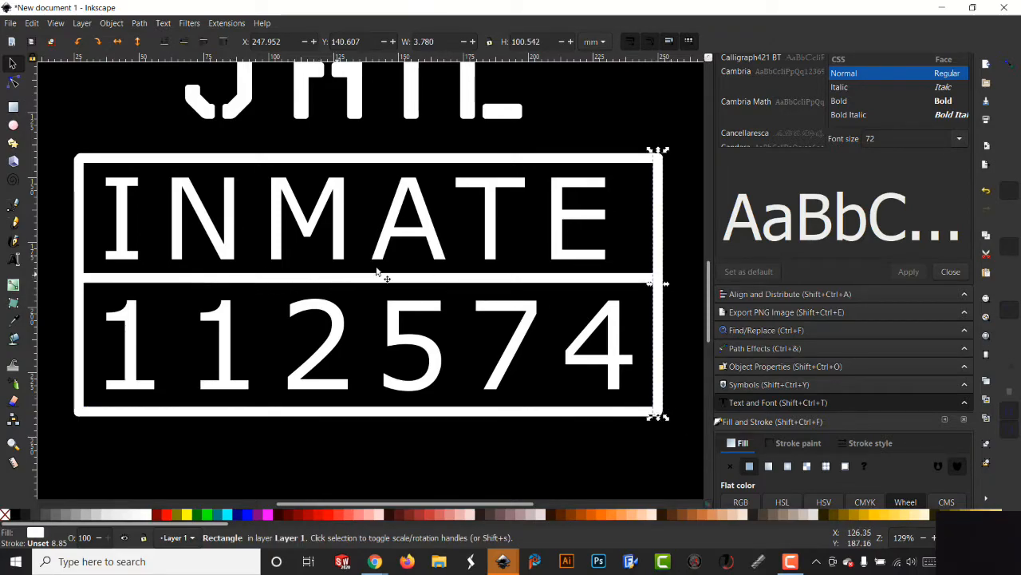
Add the text "REPEAT OFFENDER" beneath the black panel and fill it white.
key("minus")
key("minus")
left_click(486, 450)
key("minus")
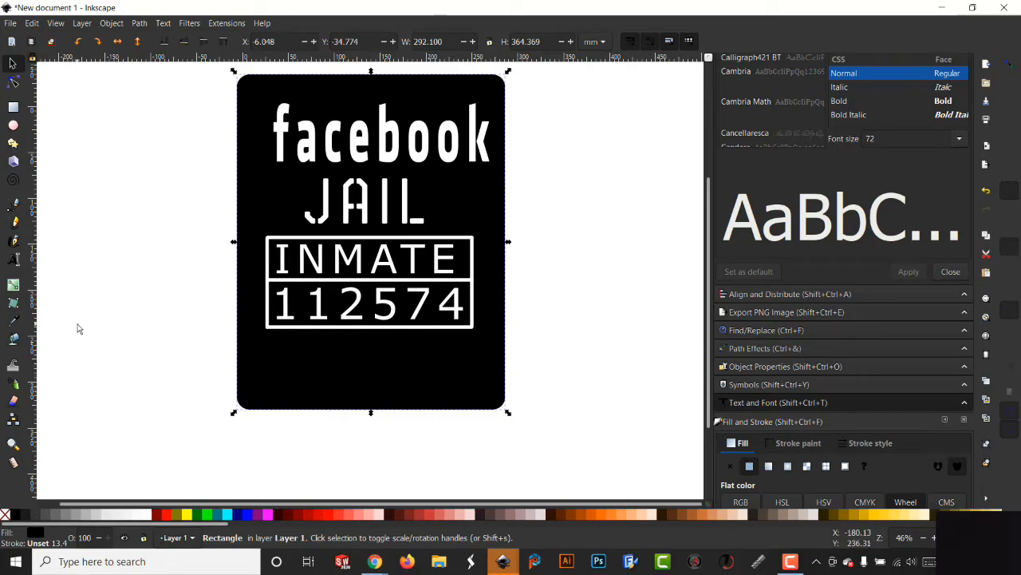
left_click(13, 262)
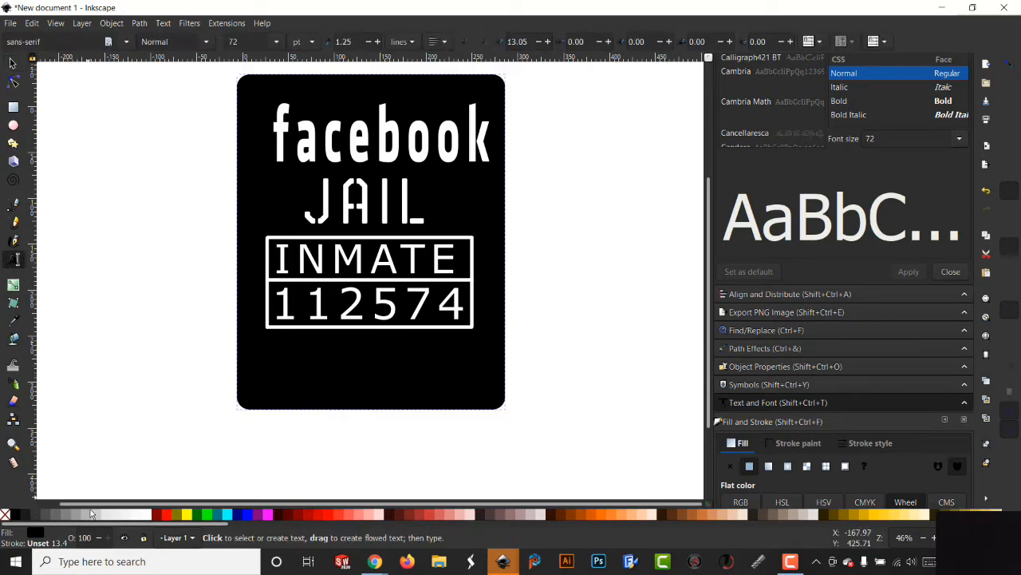
left_click(159, 455)
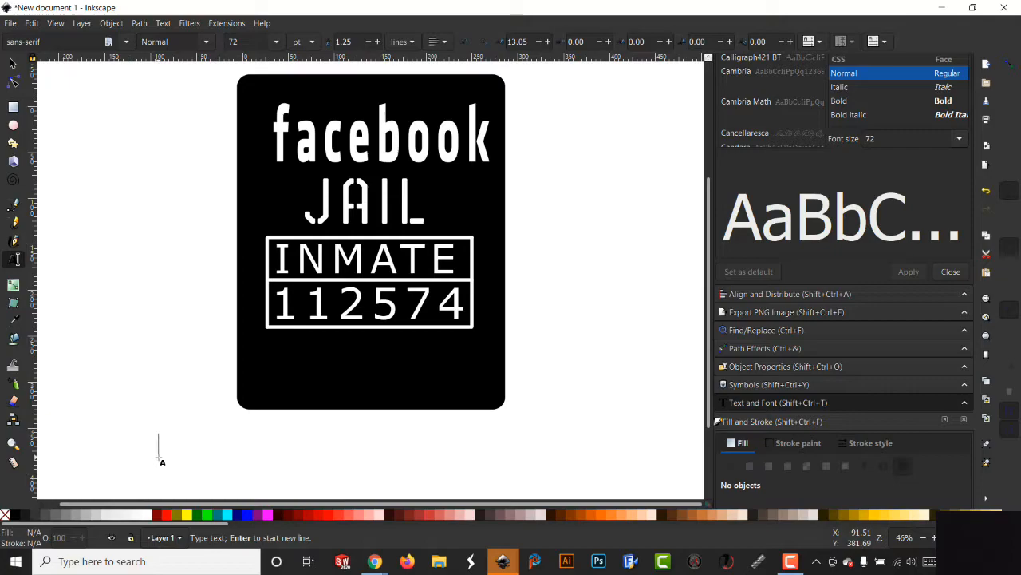
type("REPEAT")
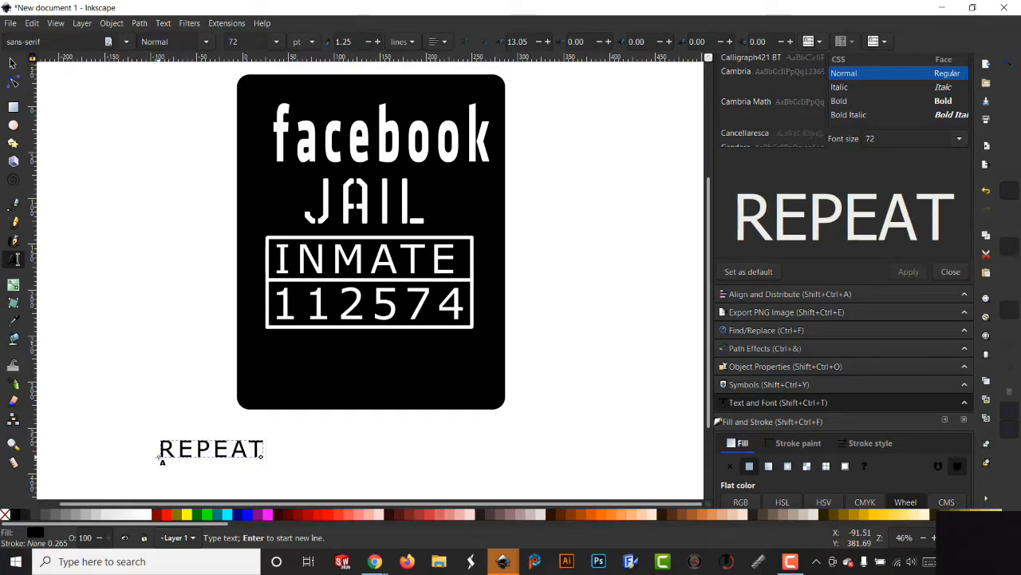
type(" OFFENDER")
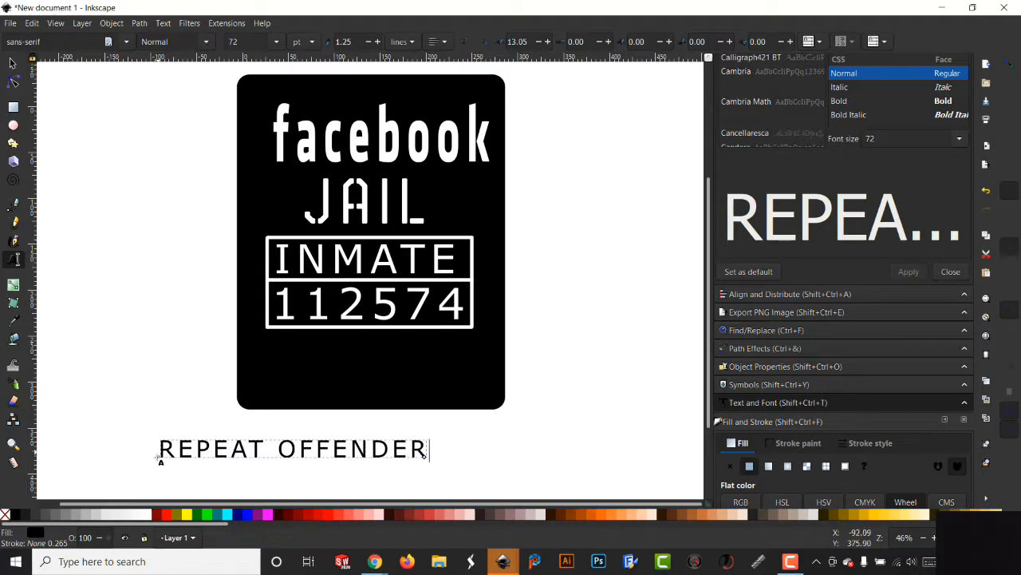
left_click(150, 514)
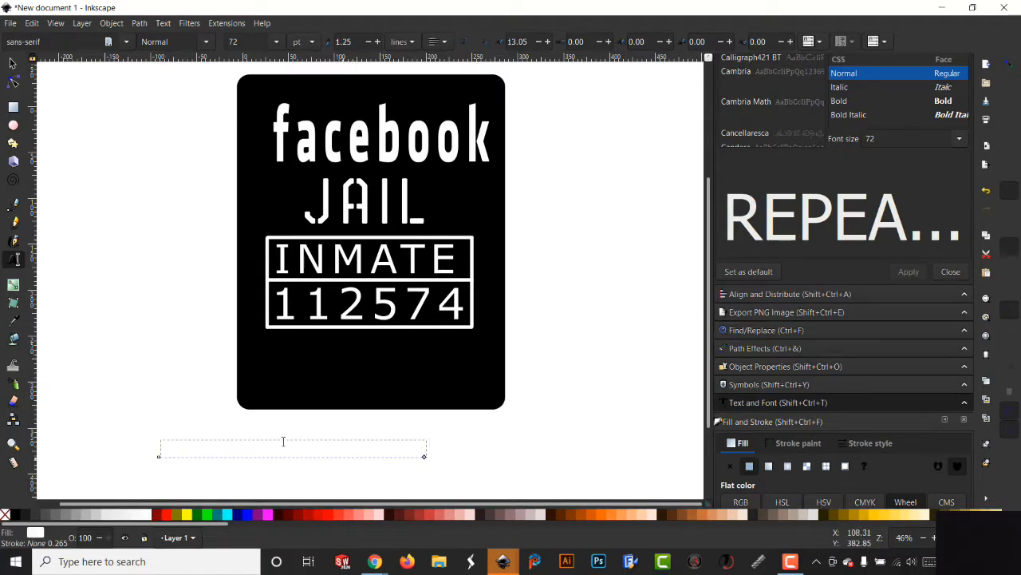
Move "REPEAT OFFENDER" under the framed inmate number and resize it to about 224.9 by 49.9 mm, matching the frame's width.
left_click(13, 64)
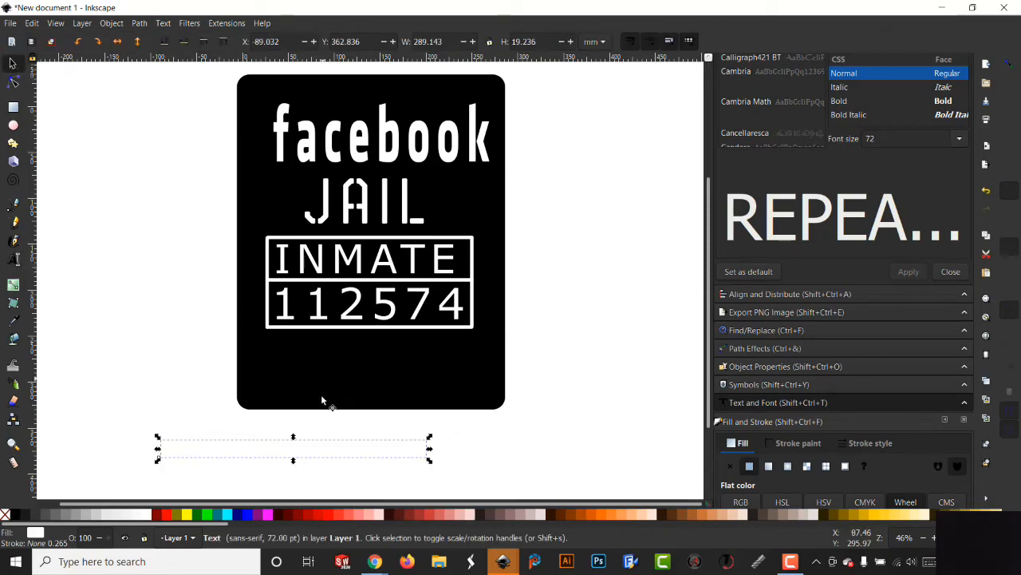
left_click_drag(325, 449, 420, 356)
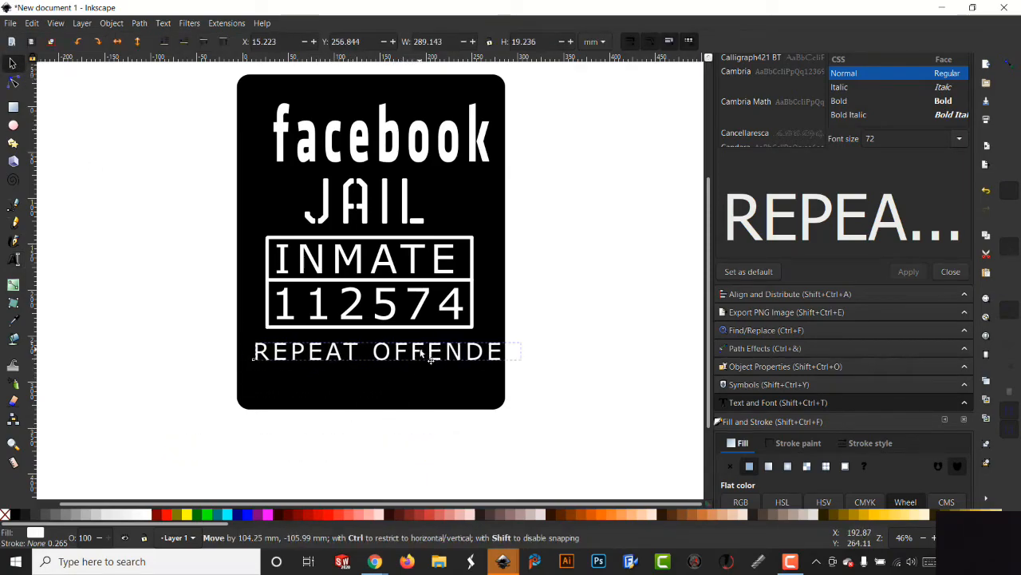
left_click_drag(528, 363, 479, 368)
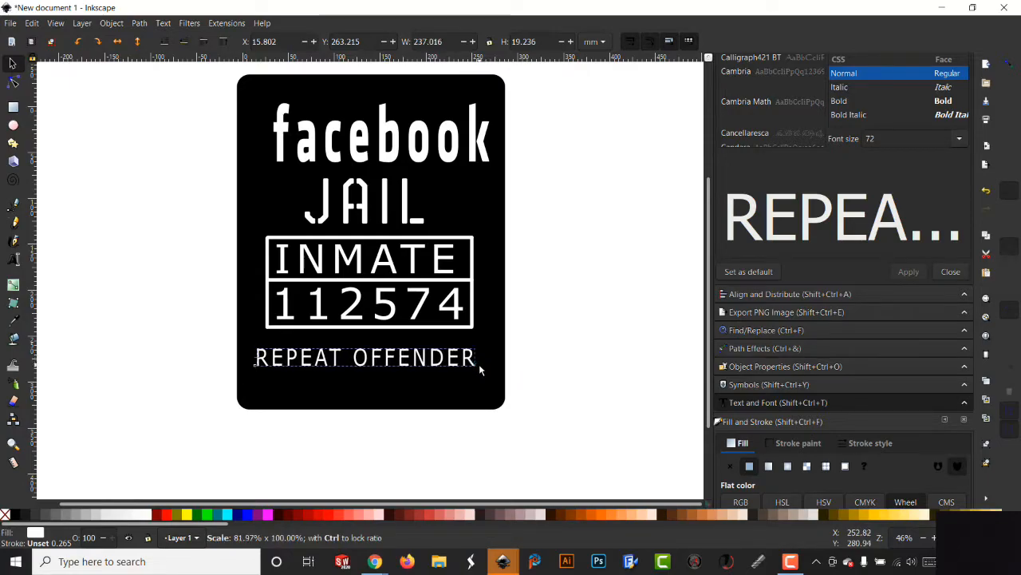
left_click_drag(255, 360, 264, 359)
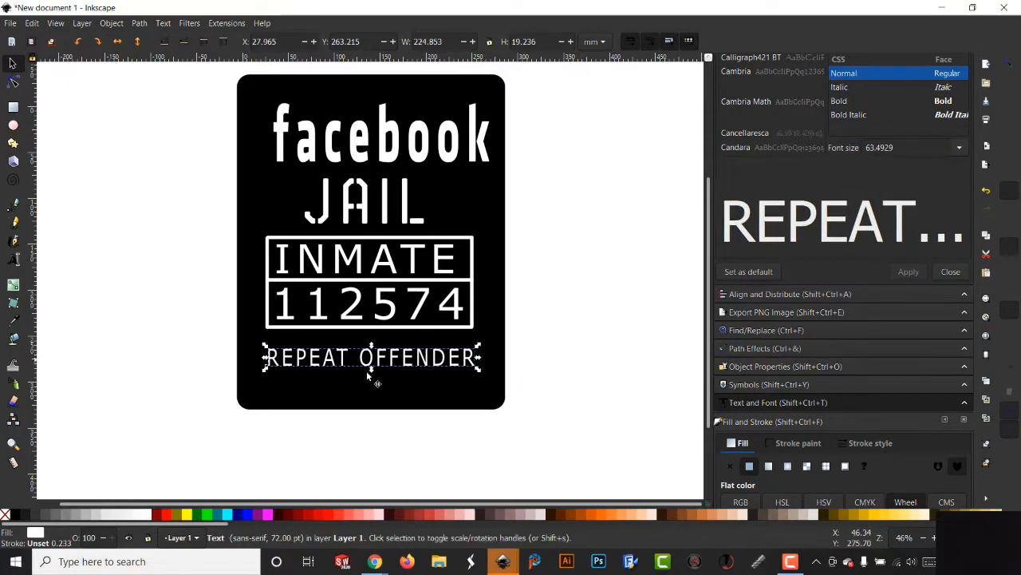
left_click_drag(372, 370, 373, 387)
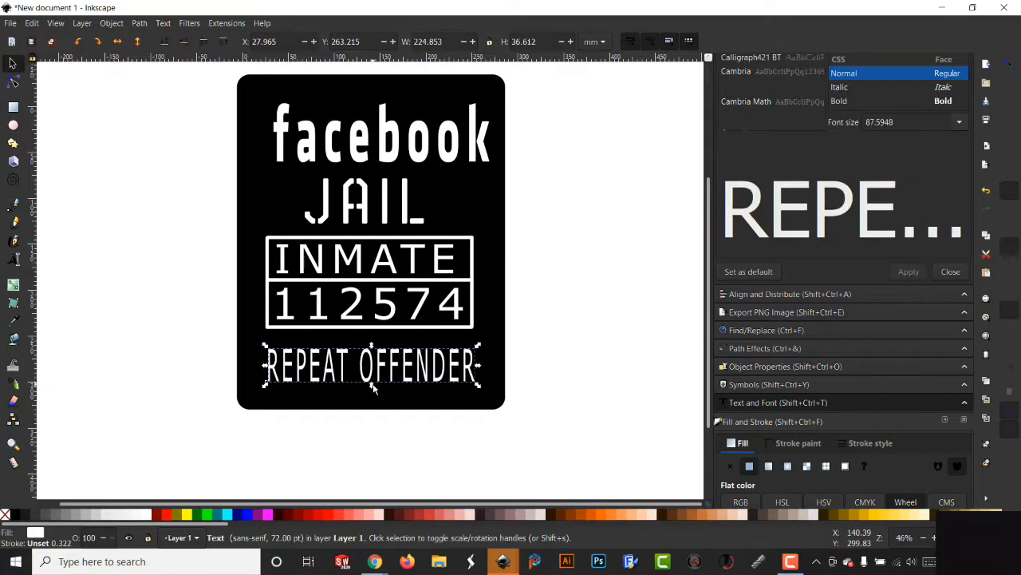
left_click_drag(372, 348, 392, 371)
left_click(420, 440)
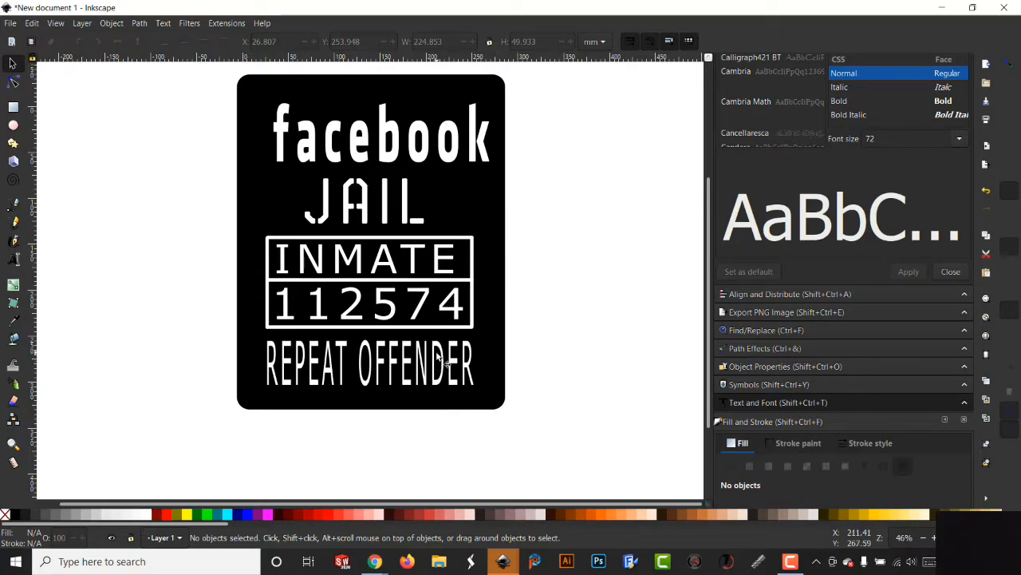
Move the "INMATE" text and the inmate number out of the frame toward the panel's left side.
left_click(423, 269)
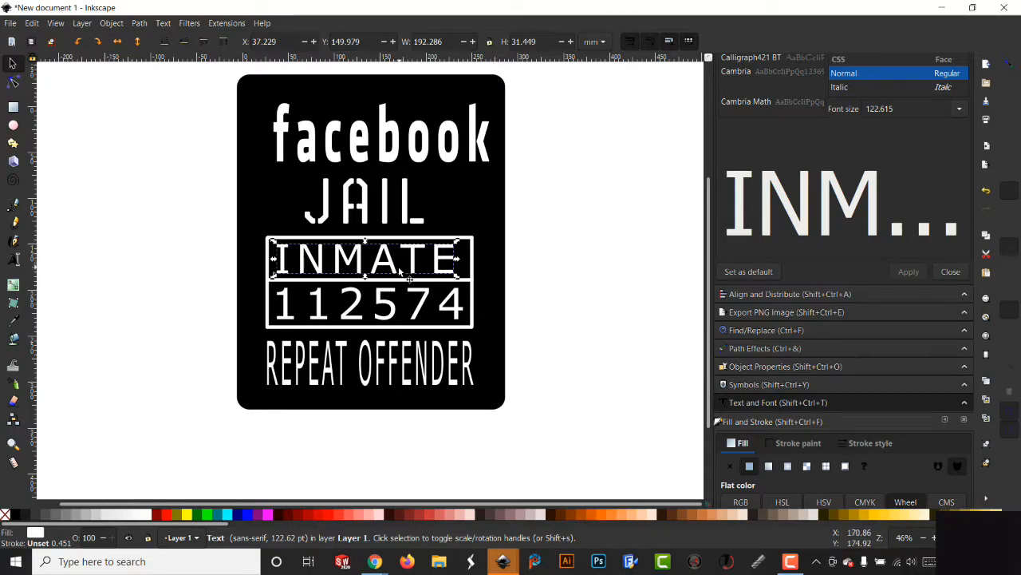
left_click_drag(393, 272, 251, 193)
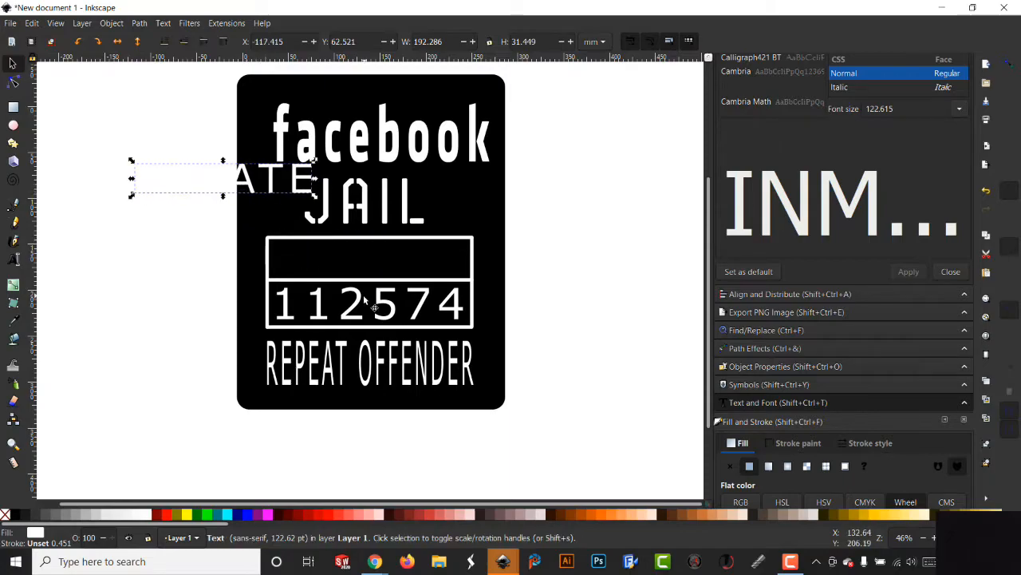
left_click_drag(361, 301, 170, 338)
Combine the five white frame bars into a single path, then test-move it and undo the move.
left_click_drag(183, 210, 538, 348)
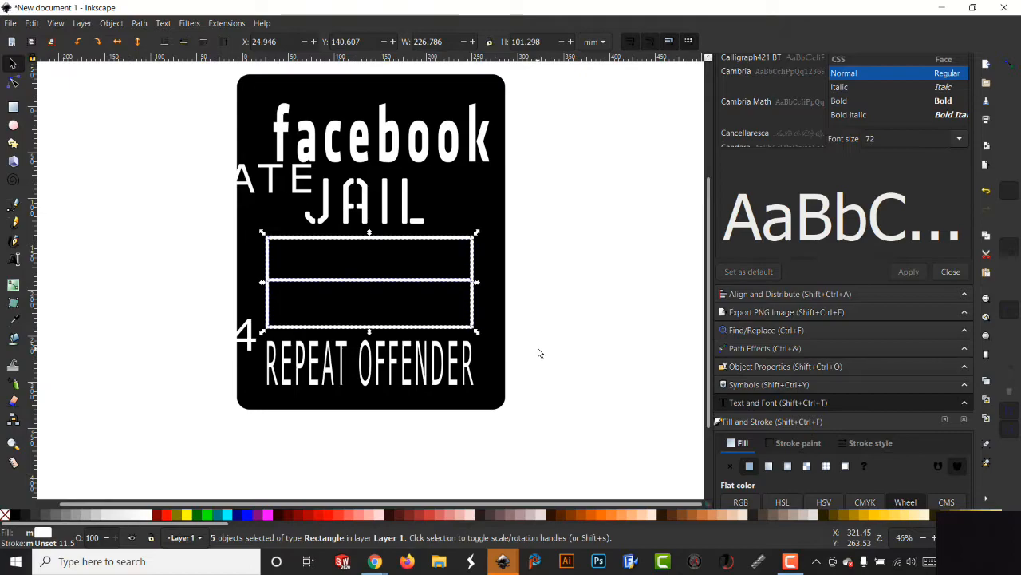
left_click(140, 24)
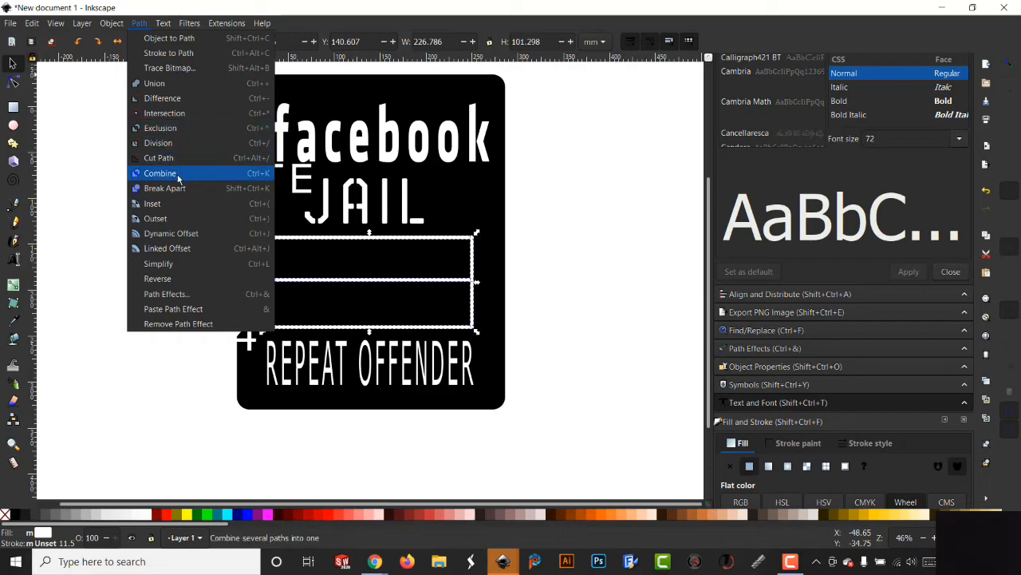
left_click(160, 173)
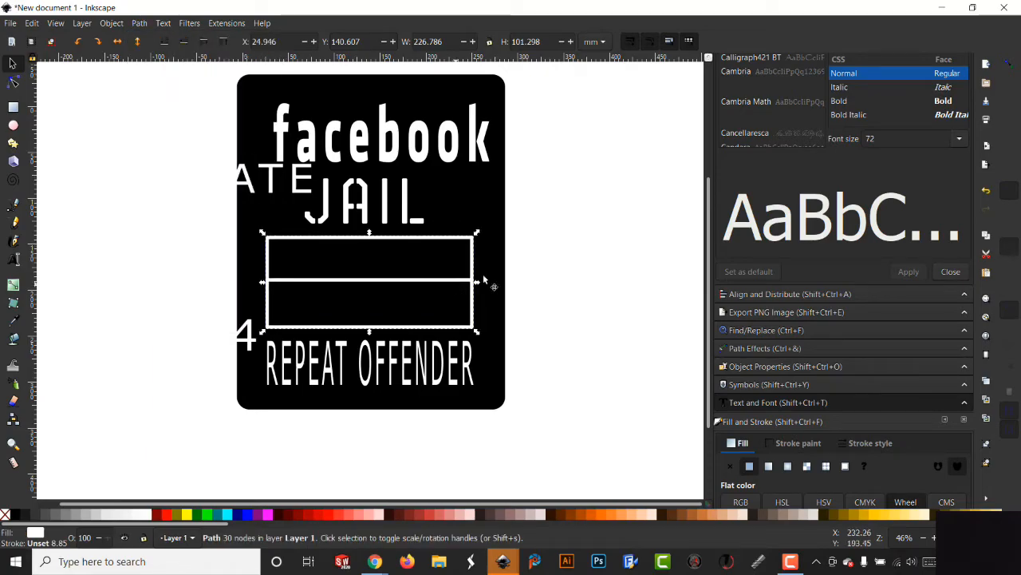
mouse_move(399, 283)
left_mouse_down()
mouse_move(422, 279)
mouse_move(396, 276)
left_mouse_up()
key("ctrl+z")
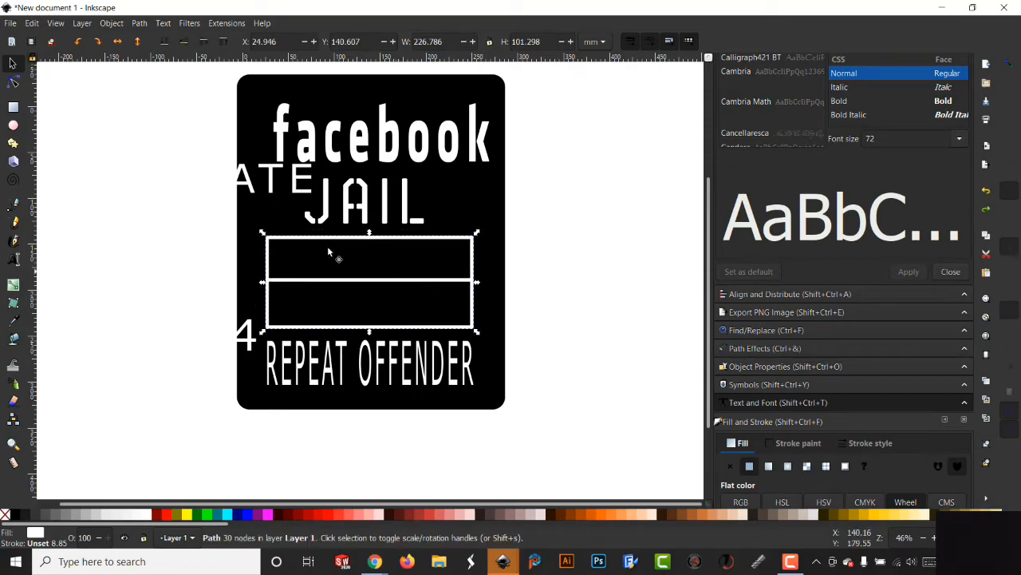
Move the inmate number into the frame's lower compartment and the "INMATE" text into its upper compartment.
left_click(249, 342)
left_click_drag(249, 342, 478, 322)
double_click(271, 181)
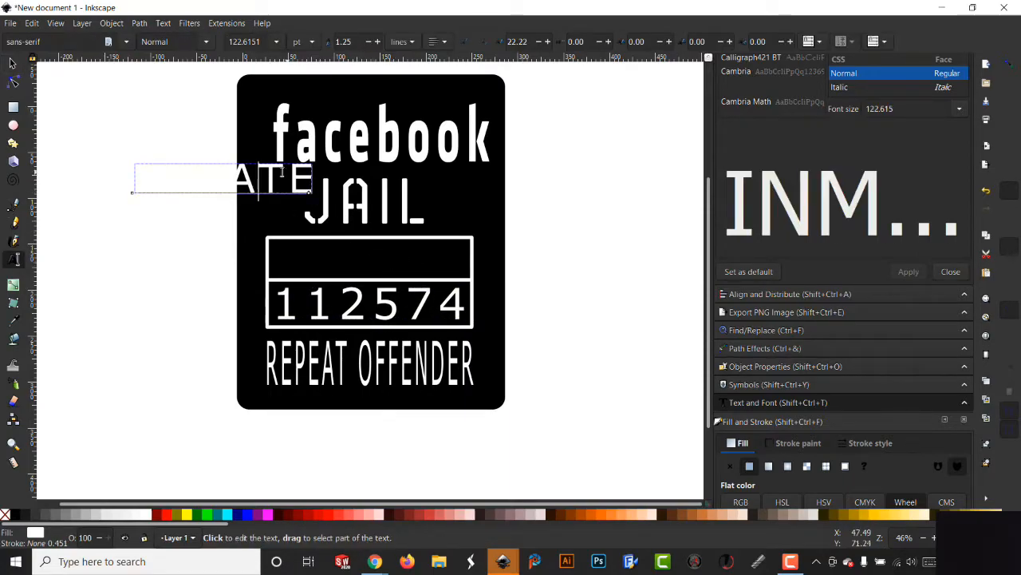
left_click(12, 64)
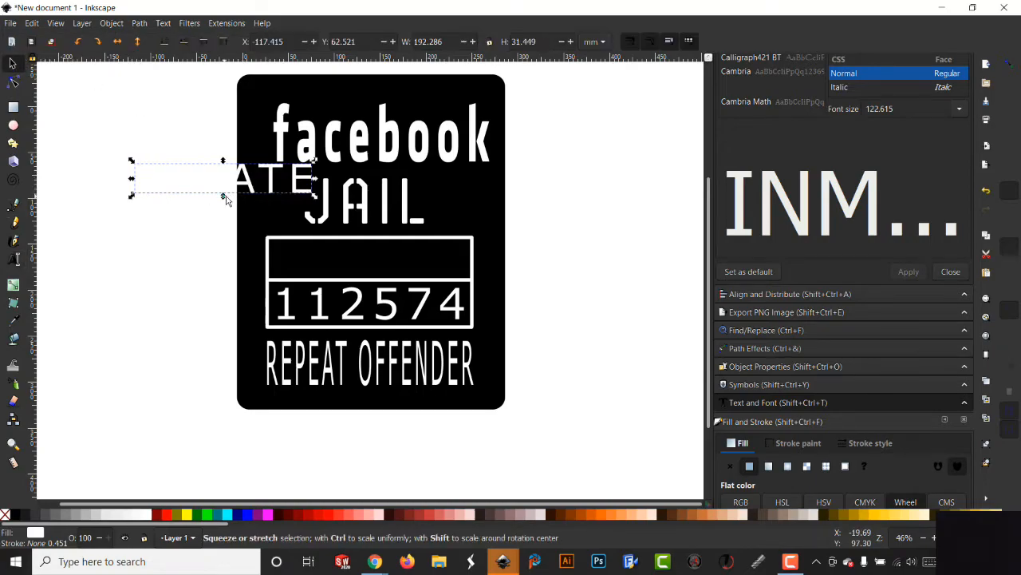
left_click_drag(250, 185, 398, 269)
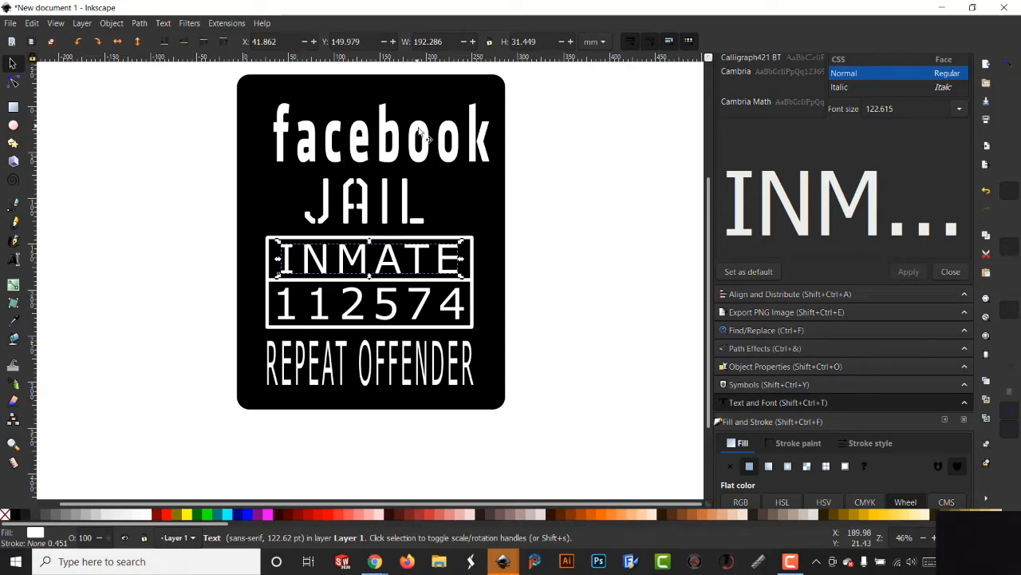
Move "facebook" up near the panel's top edge, enlarge it to about 255.4 by 69.5 mm and center it across the panel.
left_click(395, 156)
left_click_drag(391, 158, 374, 150)
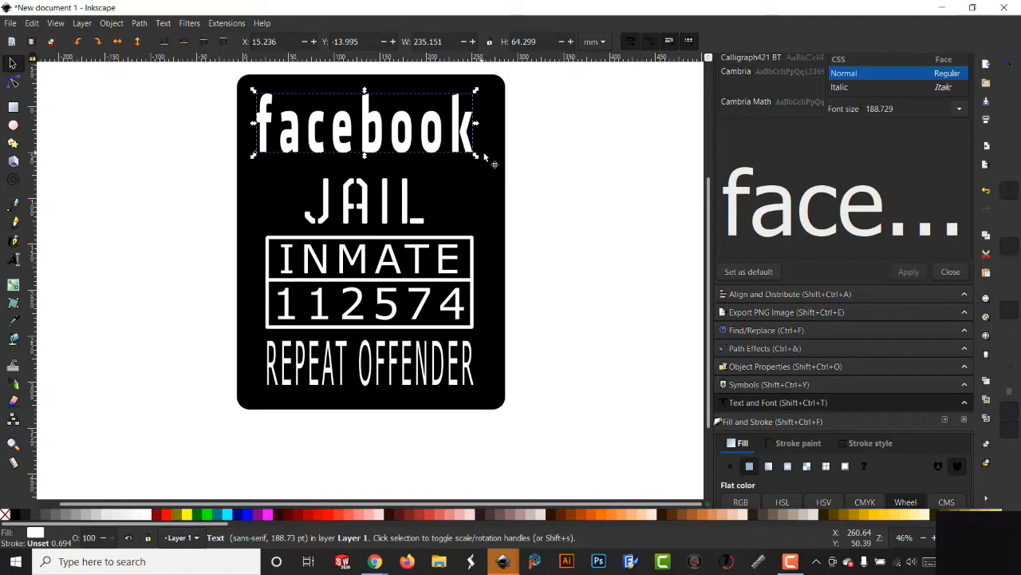
left_click_drag(478, 156, 494, 160)
left_click_drag(382, 150, 379, 149)
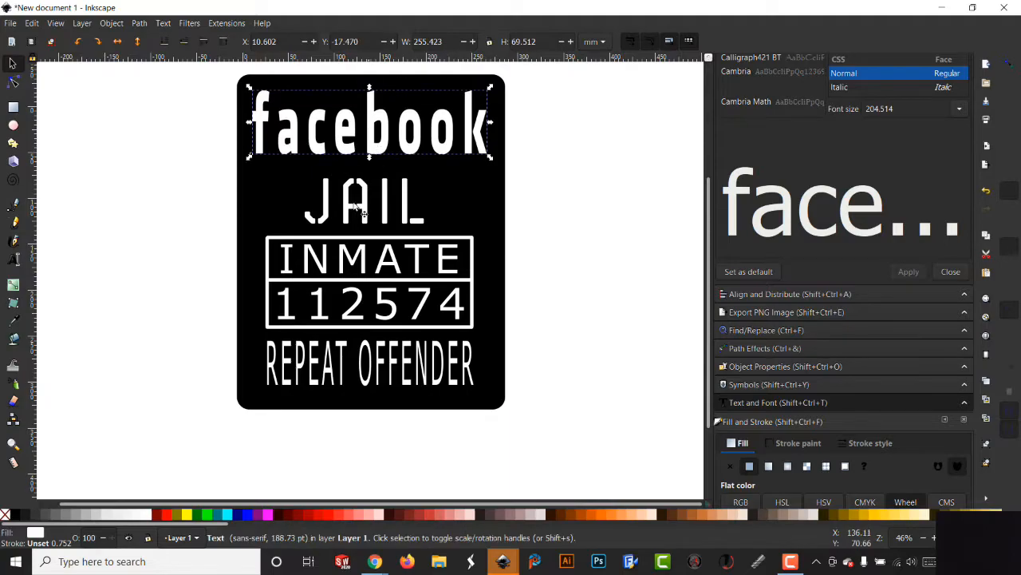
Move "JAIL" up about 9 mm, closer beneath "facebook", to about X 69 and Y 68.9 mm.
left_click(369, 222)
key("t")
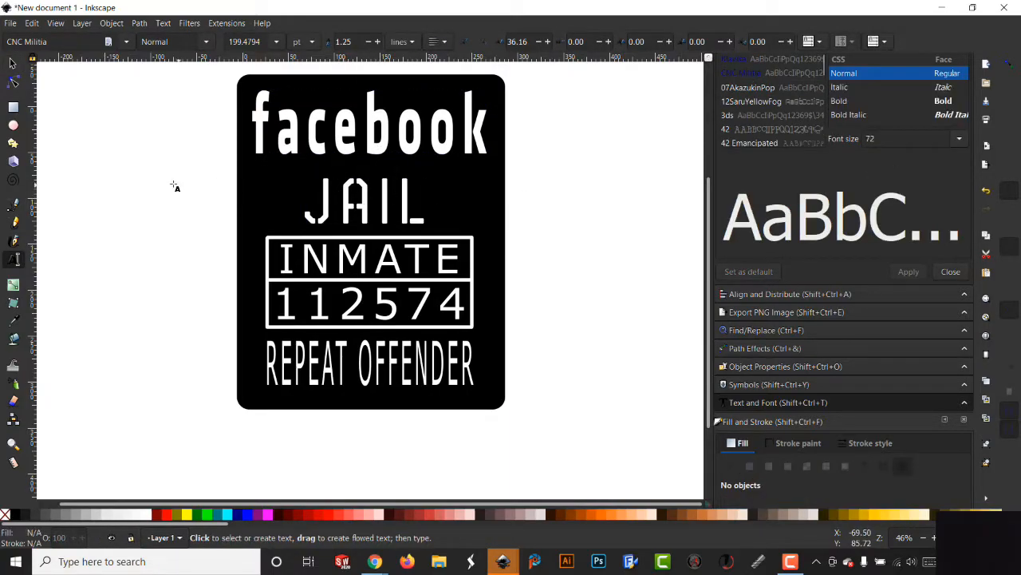
left_click(13, 66)
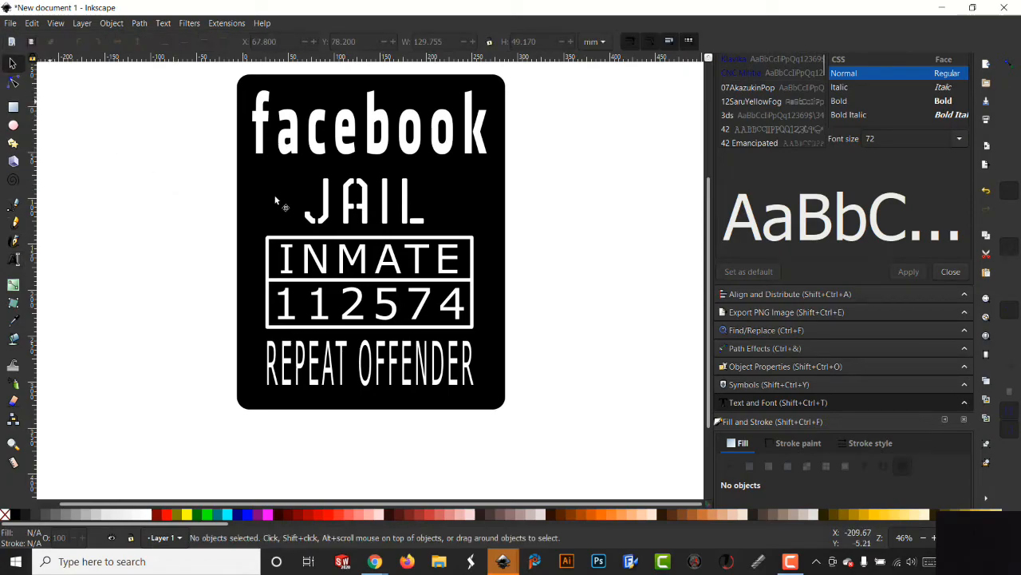
left_click(368, 213)
left_click_drag(364, 216, 366, 209)
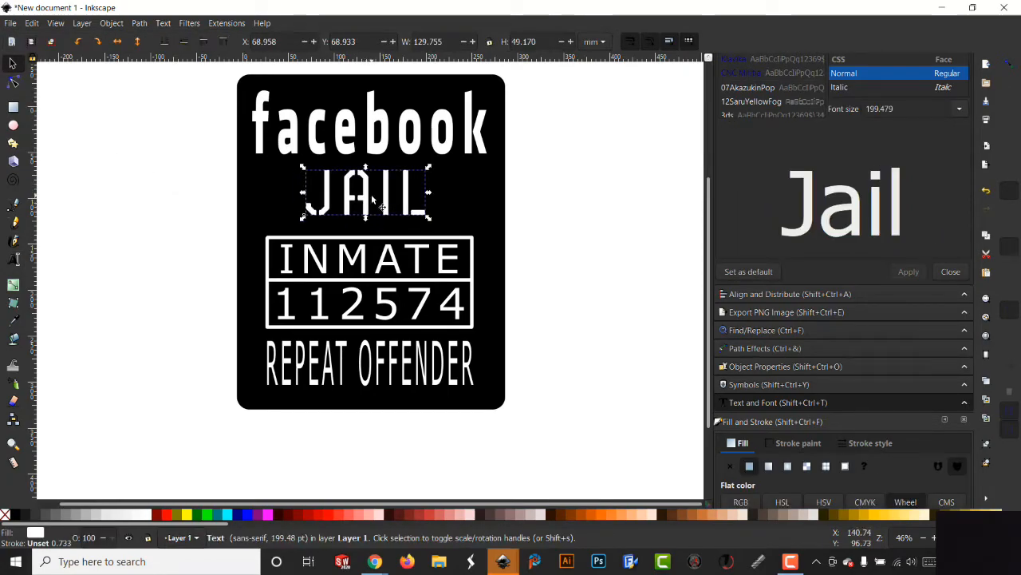
left_click(525, 240)
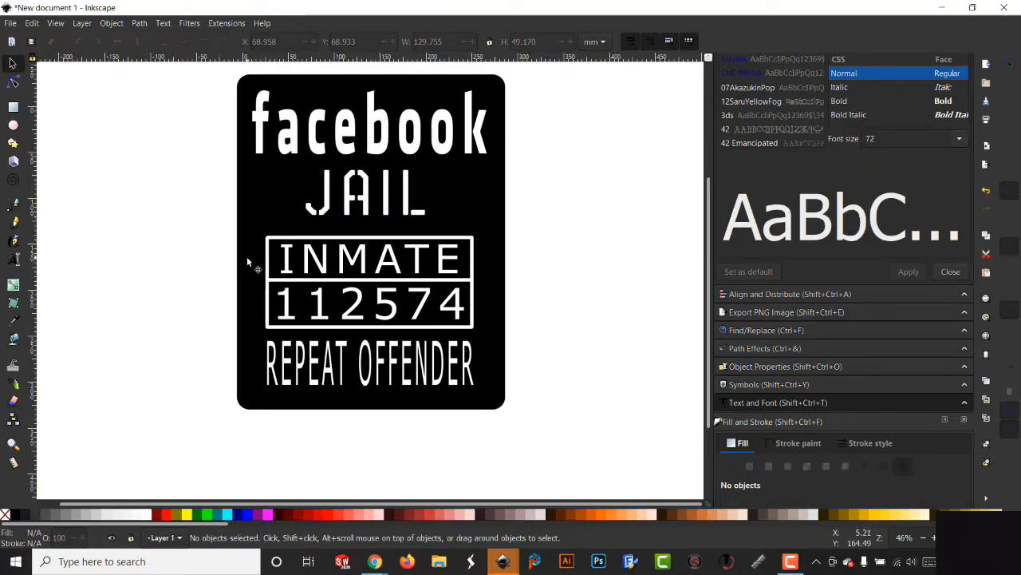
Select the "facebook", "JAIL" and "INMATE" texts together.
left_click(372, 153)
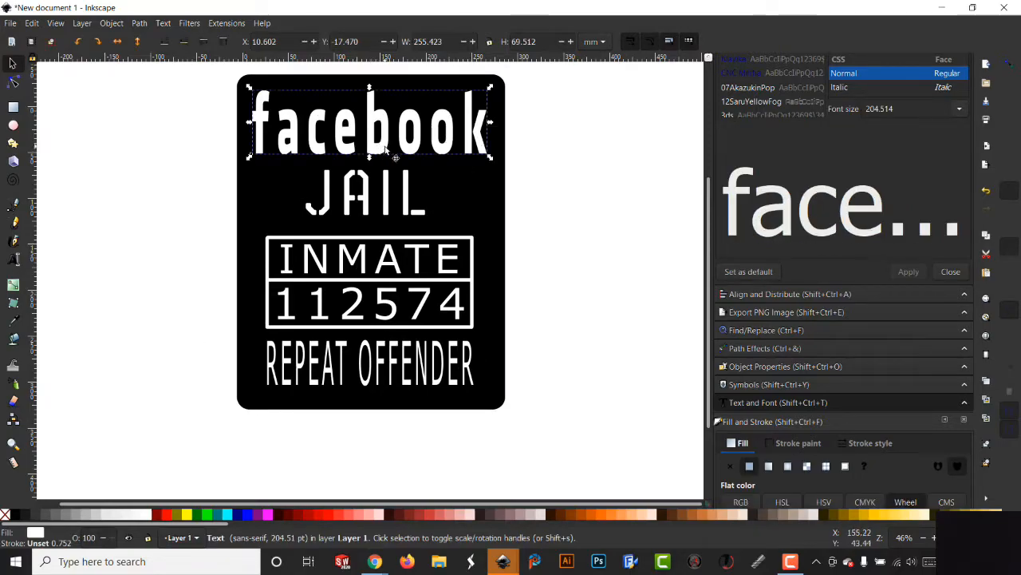
key("shift")
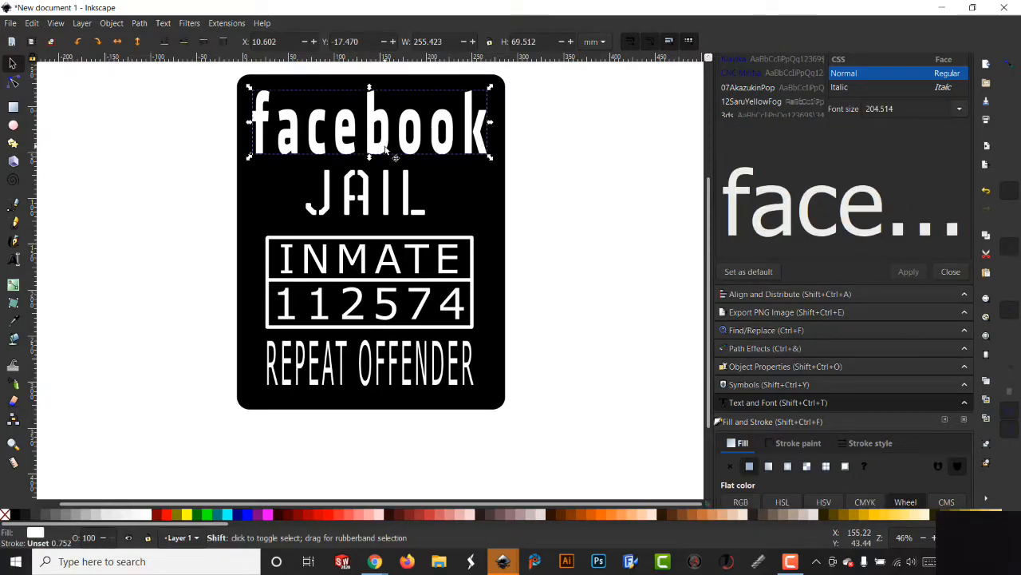
left_click(367, 200, "shift")
left_click(364, 269, "shift")
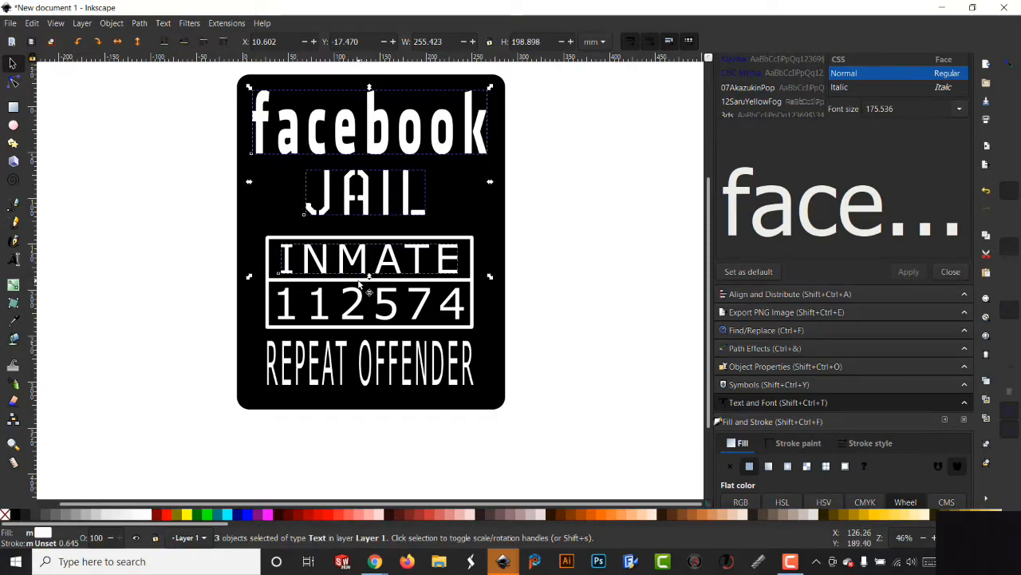
Select all the white texts together with the inmate frame and center them on the vertical axis.
left_click(359, 281, "shift")
left_click(394, 307, "shift")
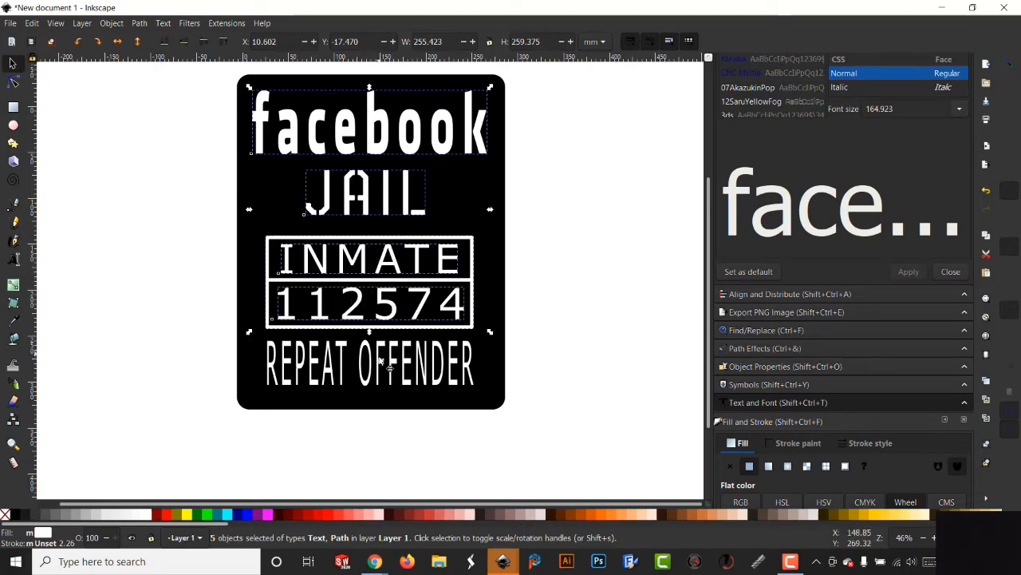
left_click(435, 373, "shift")
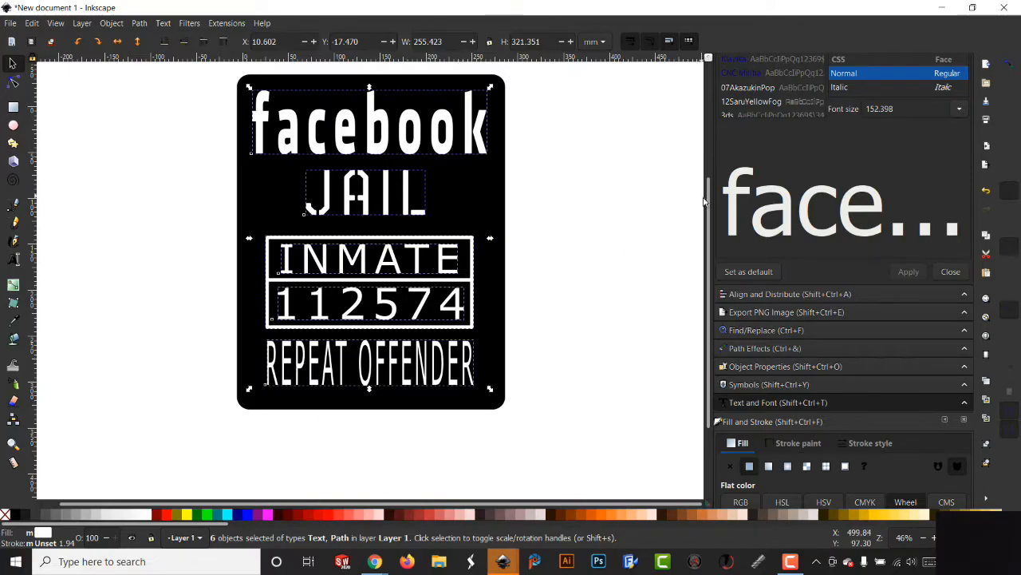
left_click(802, 293)
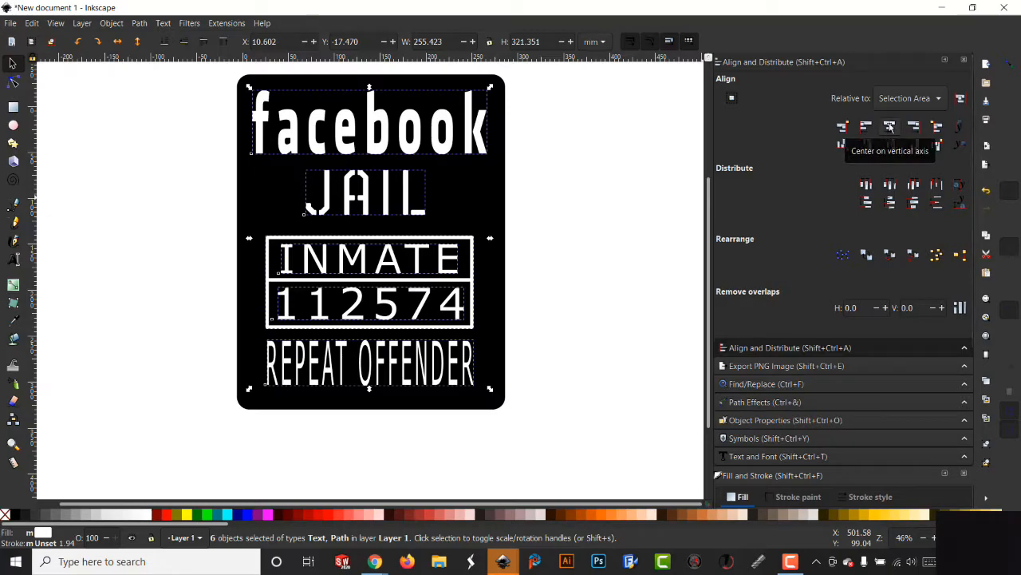
left_click(890, 128)
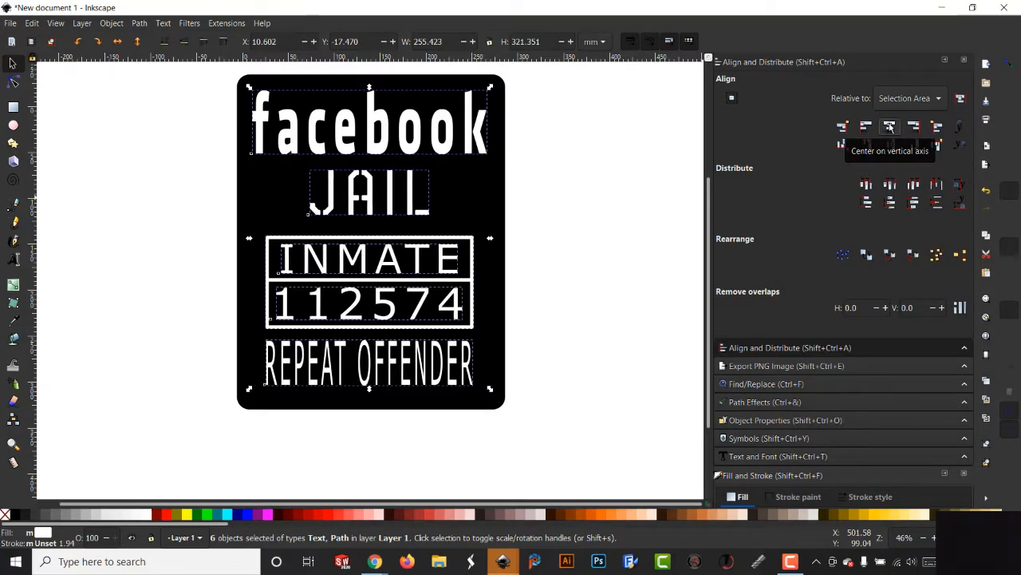
left_click(628, 257)
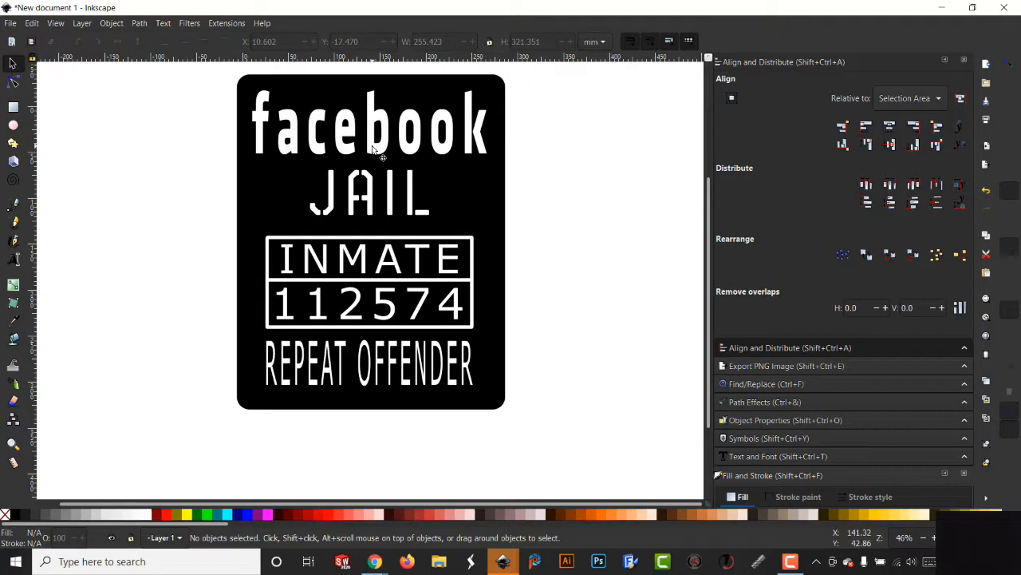
Narrow the black rounded rectangle from both sides to about 278 mm wide.
left_click(479, 210)
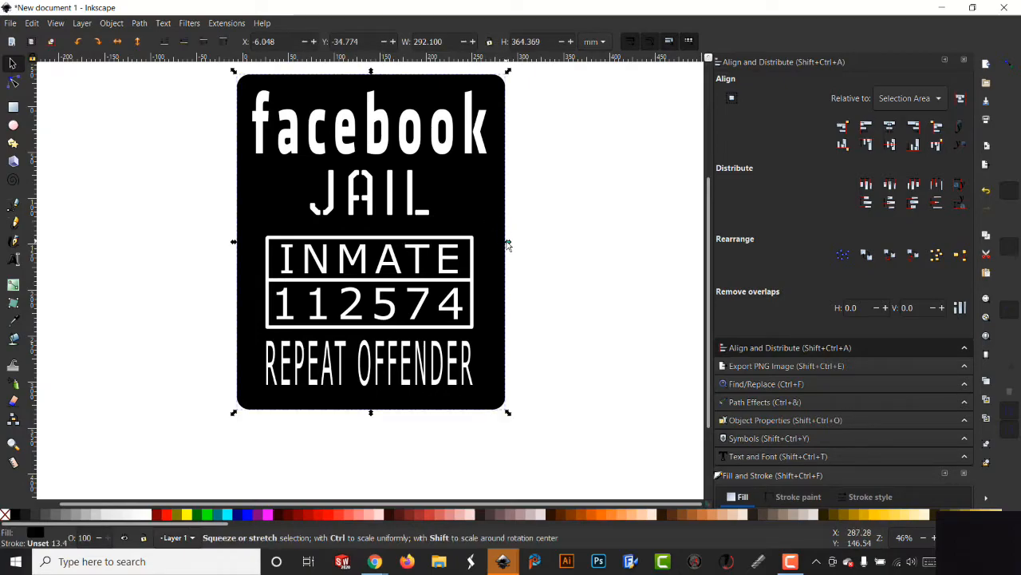
left_click_drag(506, 242, 500, 242)
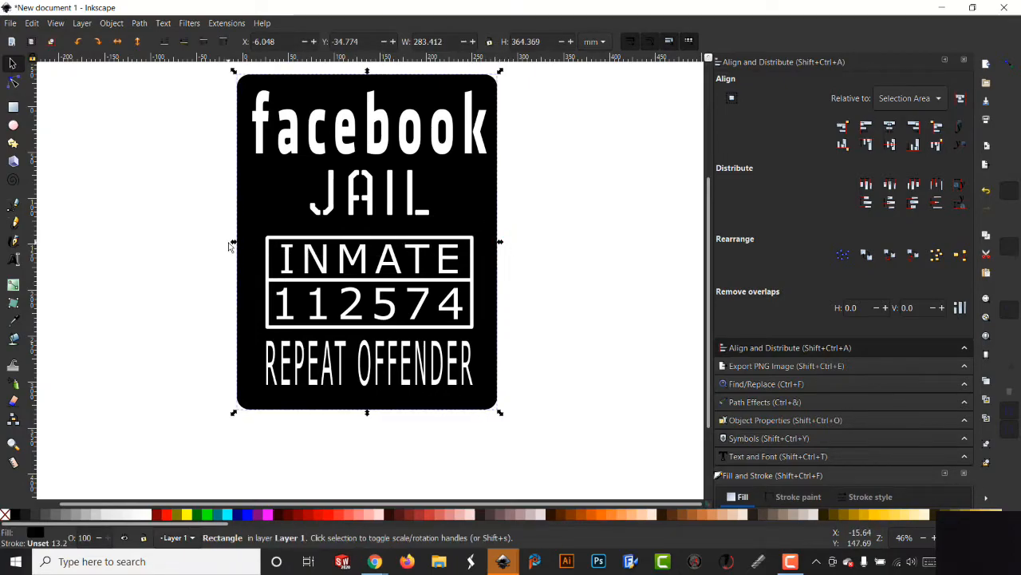
left_click_drag(232, 245, 238, 247)
Convert the facebook, JAIL and REPEAT OFFENDER texts from text objects to paths.
left_click(391, 147)
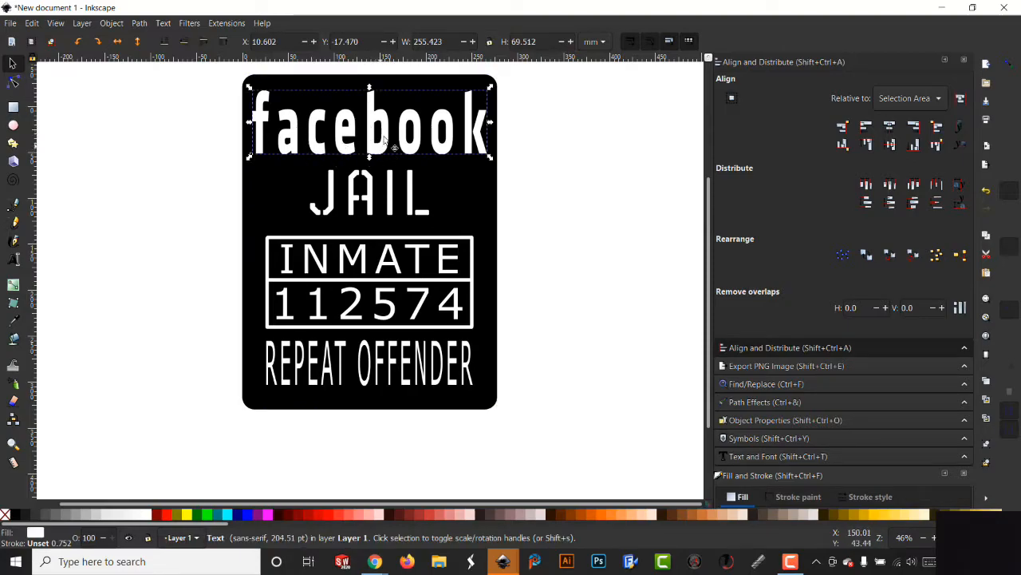
left_click(372, 192, "shift")
left_click(378, 360, "shift")
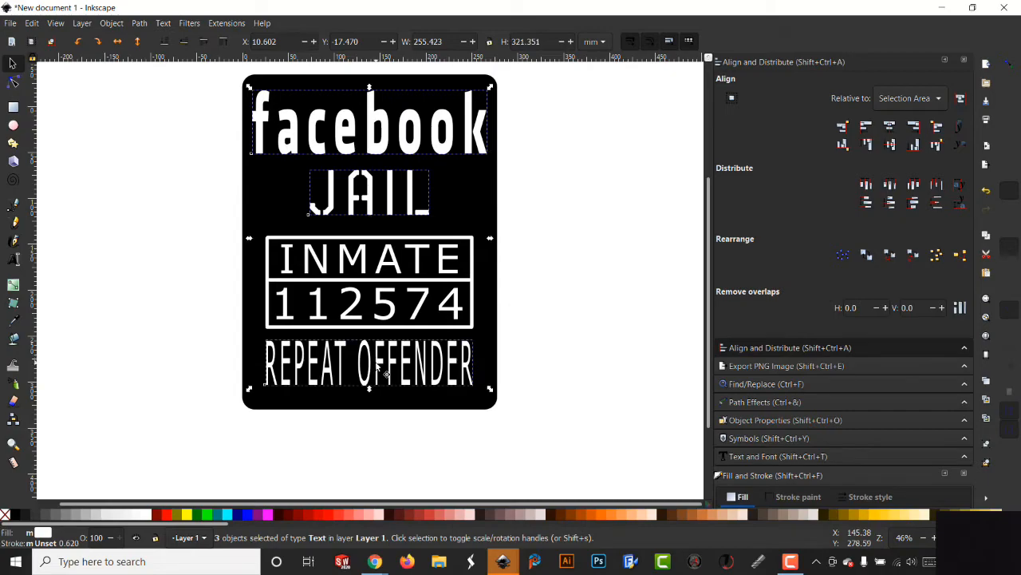
left_click(139, 24)
left_click(166, 38)
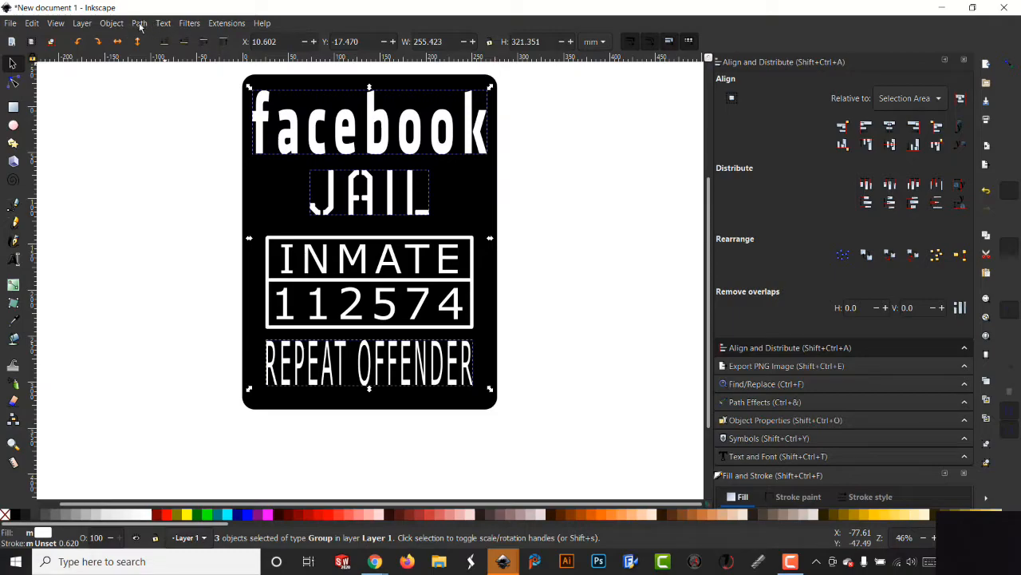
Ungroup the converted facebook, JAIL and REPEAT OFFENDER letters and combine them into a single path.
left_click(139, 25)
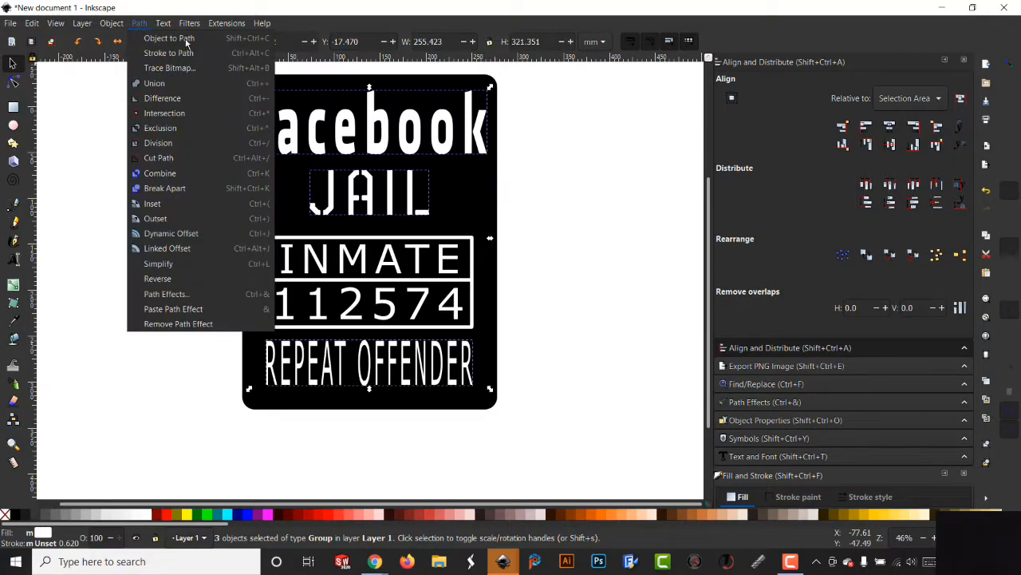
mouse_move(113, 24)
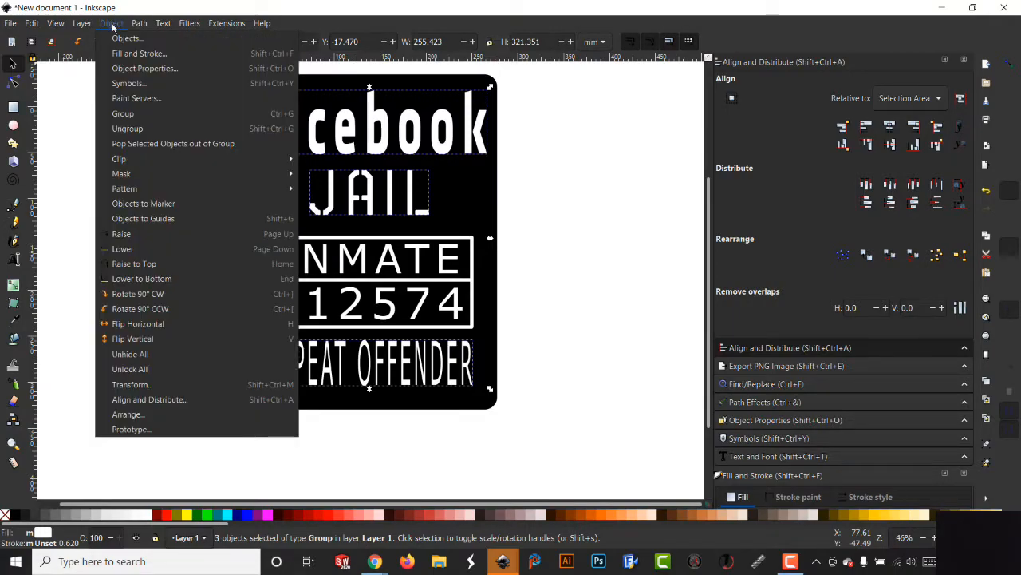
left_click(128, 128)
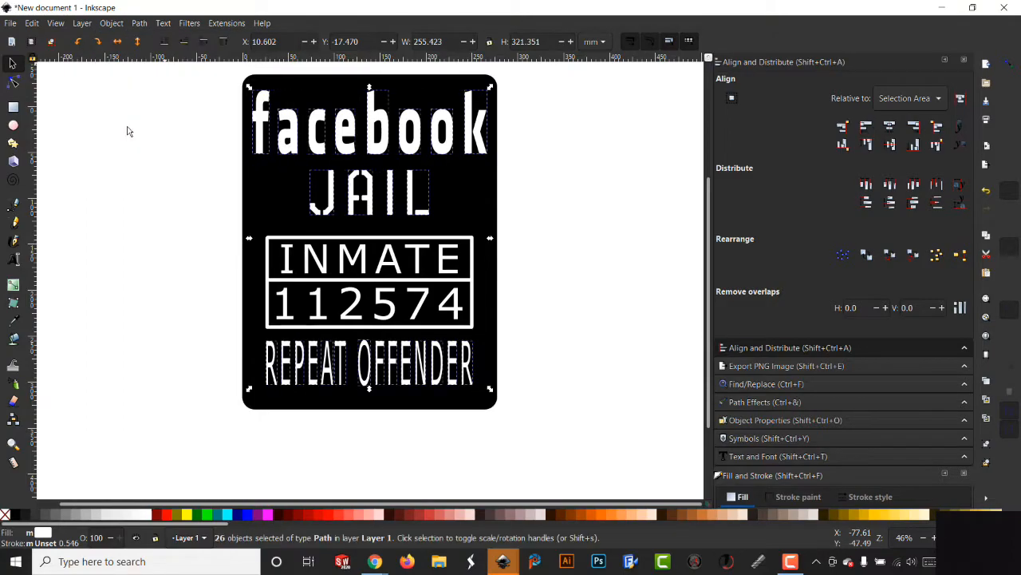
left_click(140, 24)
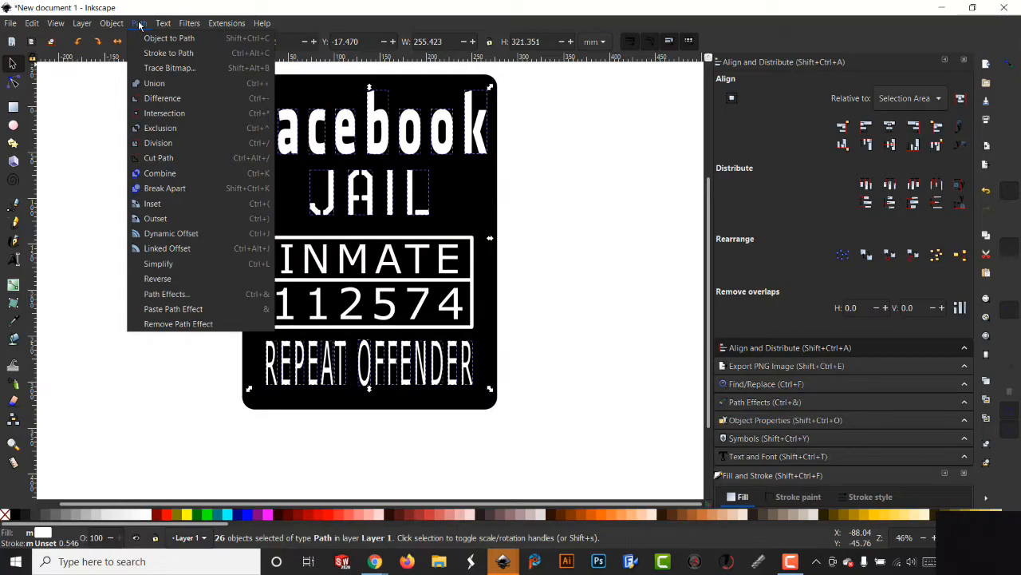
left_click(182, 174)
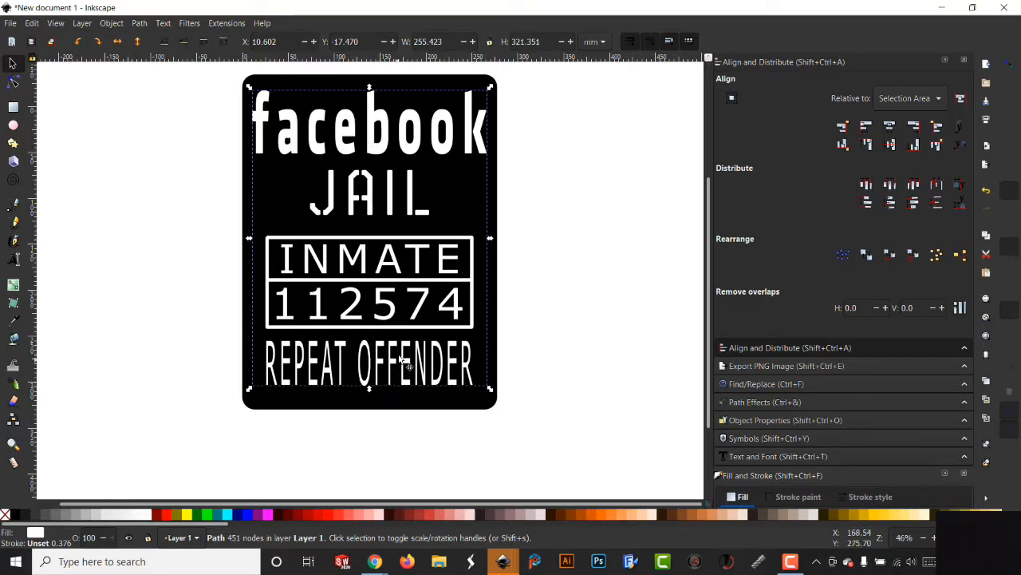
Convert the INMATE text and the number below it to paths.
left_click(390, 269)
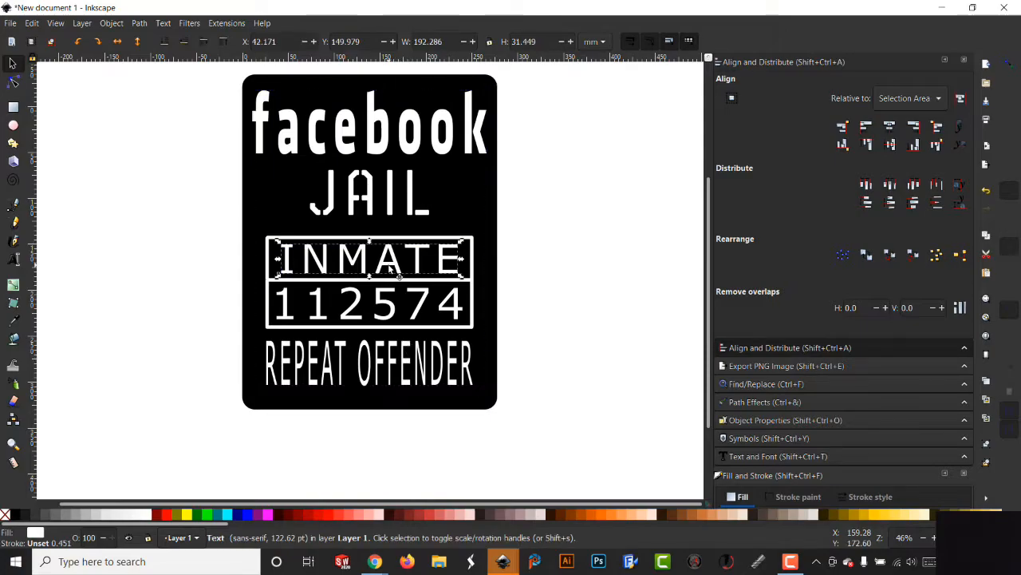
left_click(385, 306, "shift")
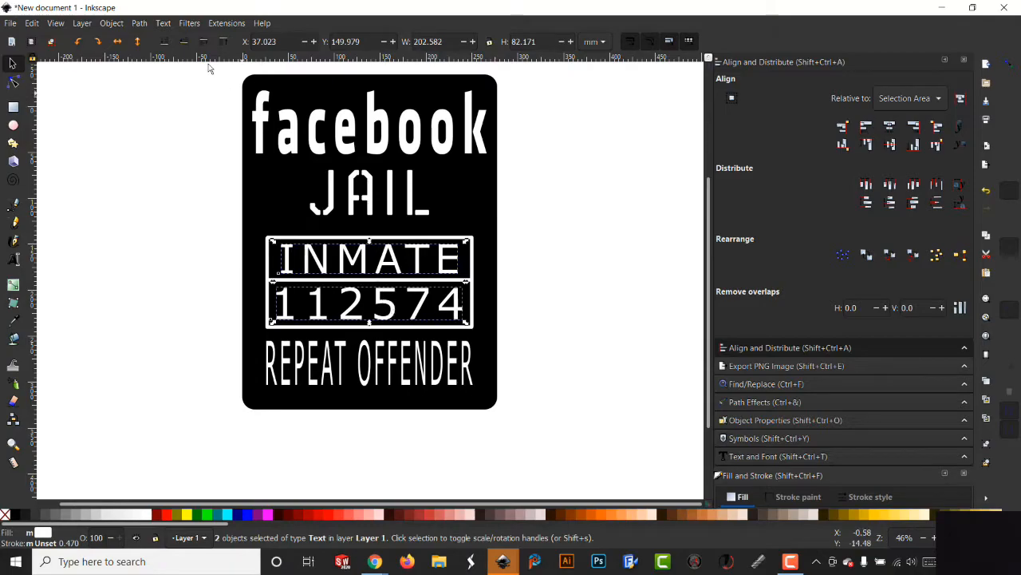
left_click(144, 23)
left_click(160, 38)
Ungroup the INMATE letters and the digits below them, and combine them into a single path.
left_click(112, 23)
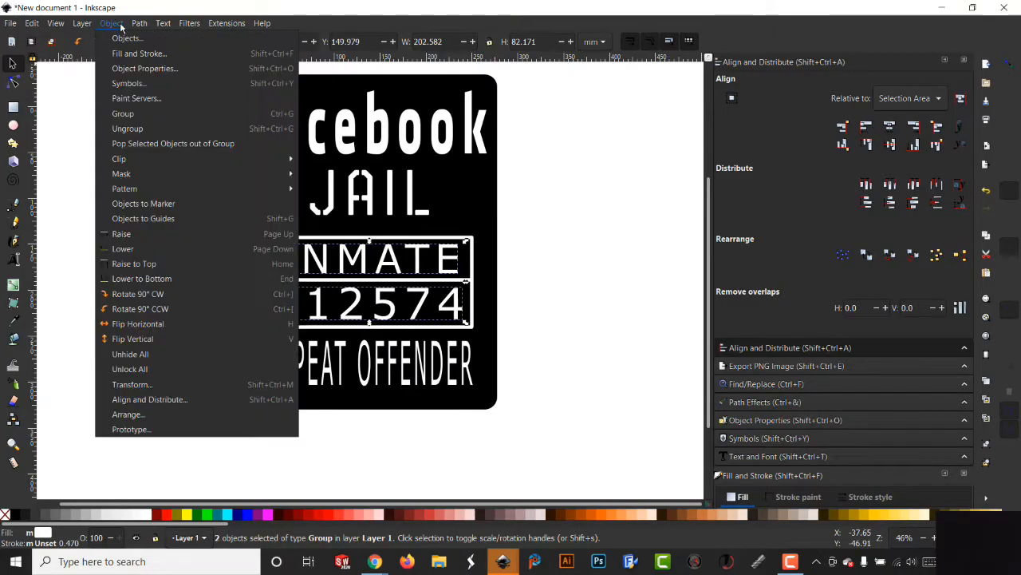
left_click(129, 132)
left_click(141, 23)
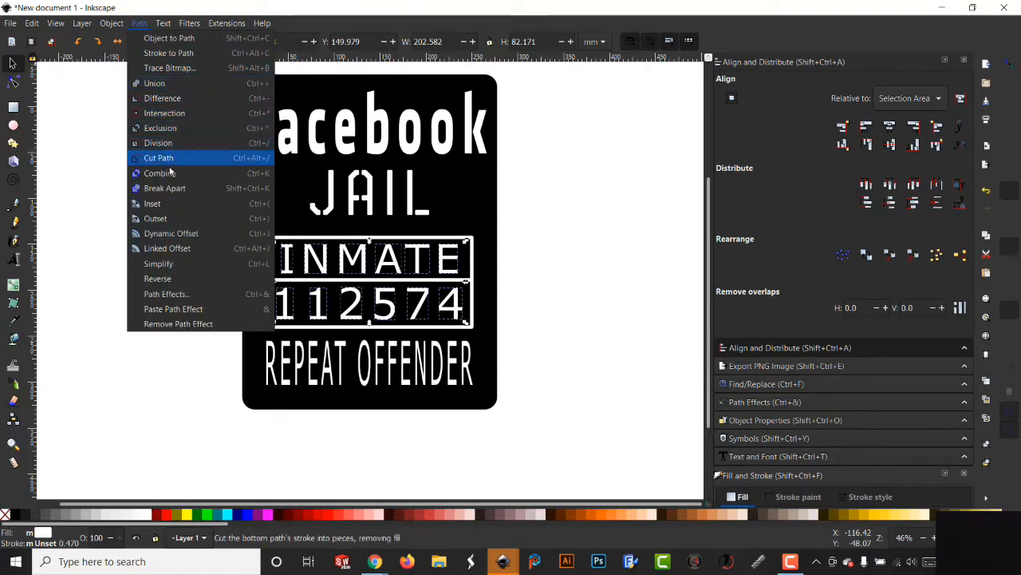
left_click(164, 173)
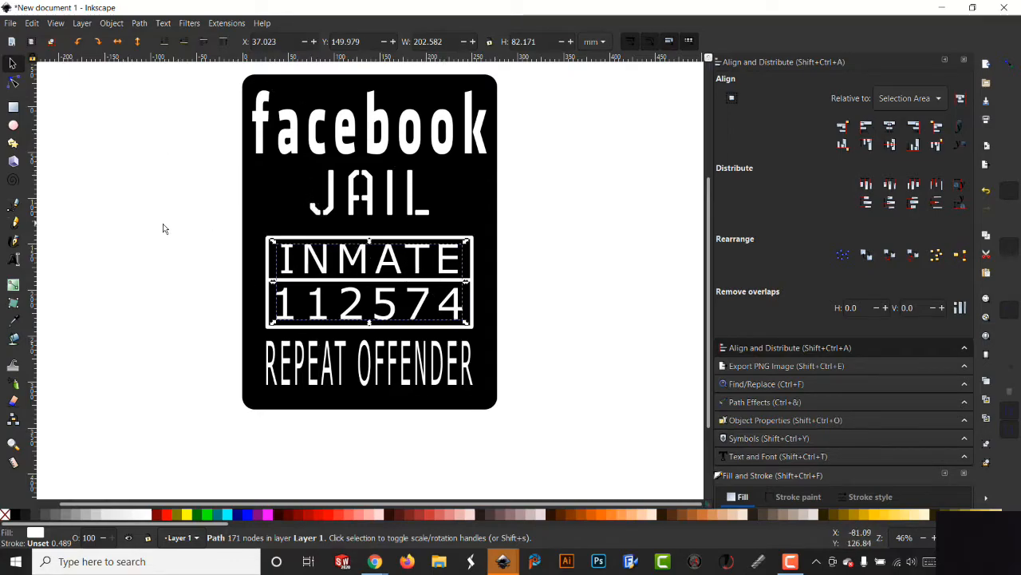
Center the combined facebook, JAIL and REPEAT OFFENDER path and the black rectangle on each other along both axes.
left_click(461, 178)
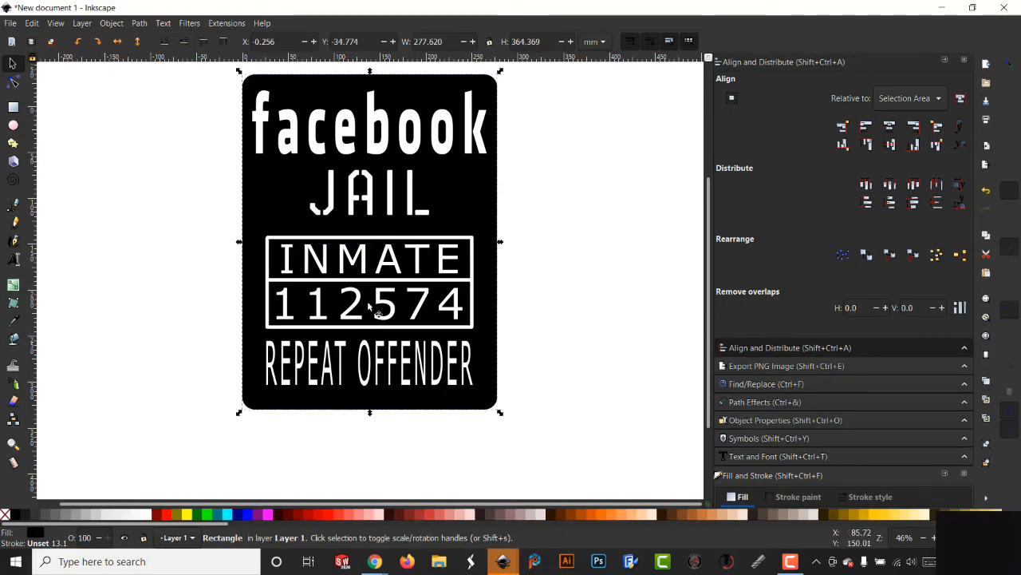
left_click(379, 150)
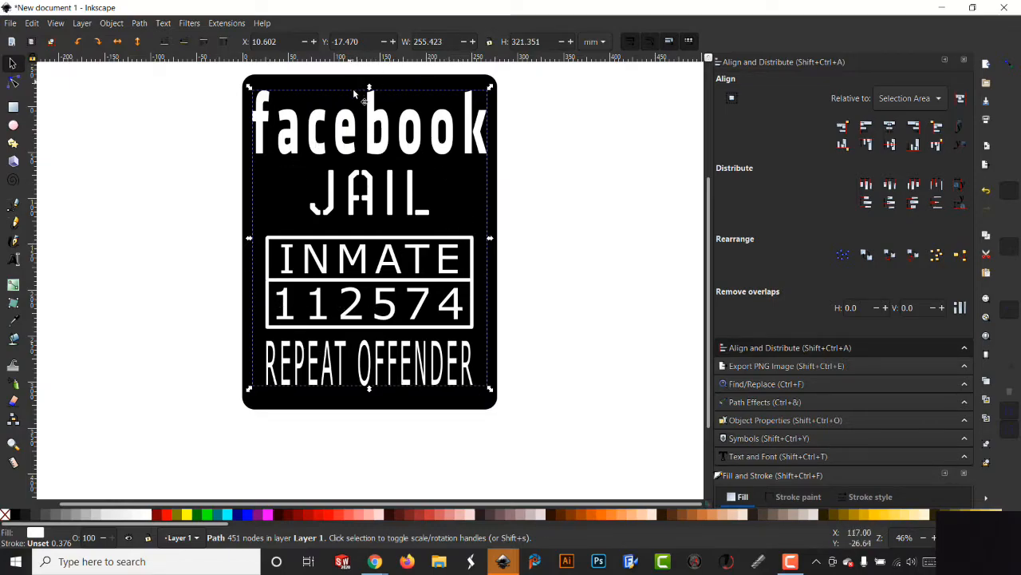
left_click(396, 77, "shift")
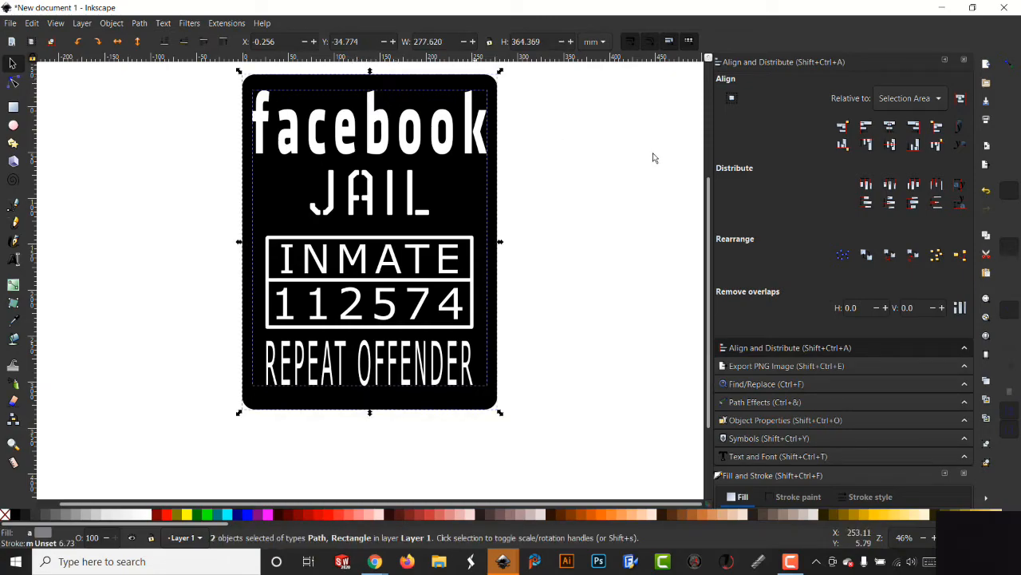
left_click(890, 145)
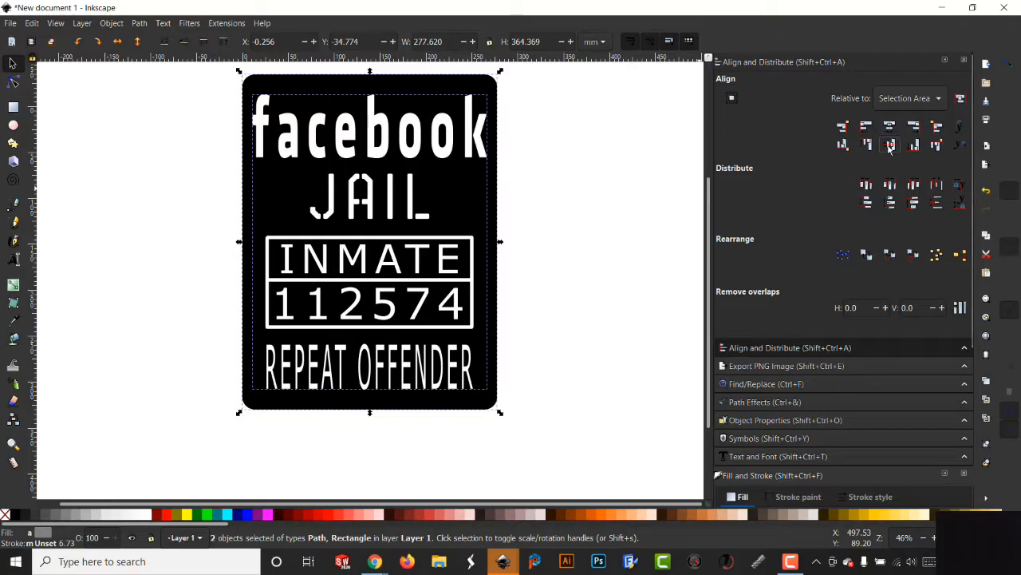
left_click(587, 209)
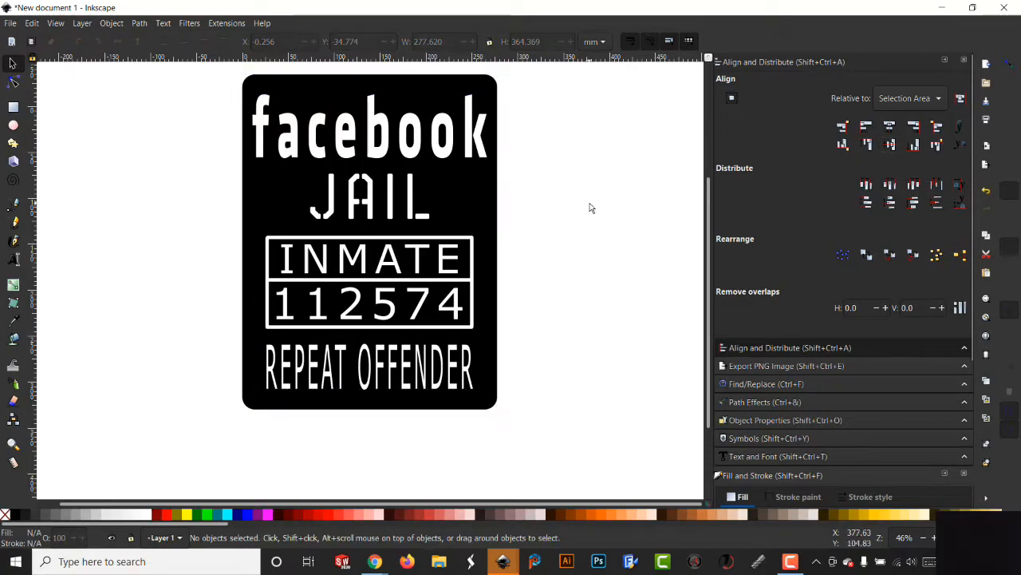
Cut the facebook, JAIL and REPEAT OFFENDER path out of the black rectangle with a Difference operation.
left_click(373, 141)
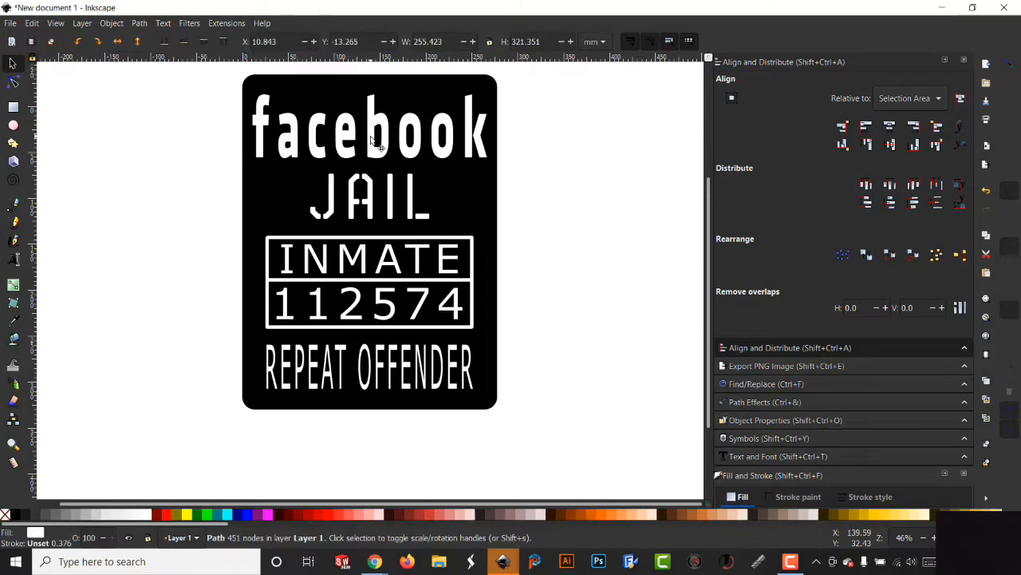
left_click(408, 87, "shift")
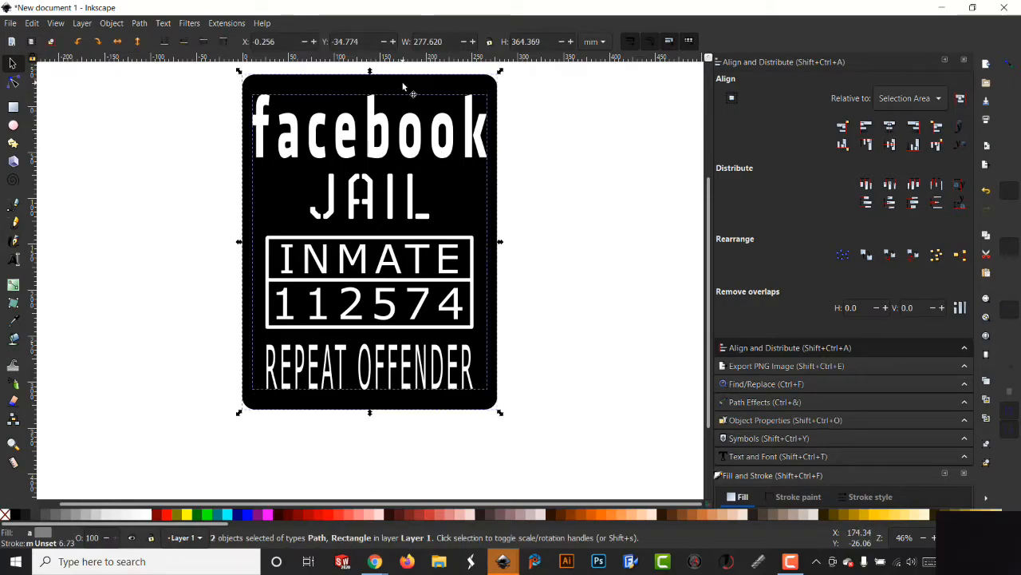
left_click(140, 23)
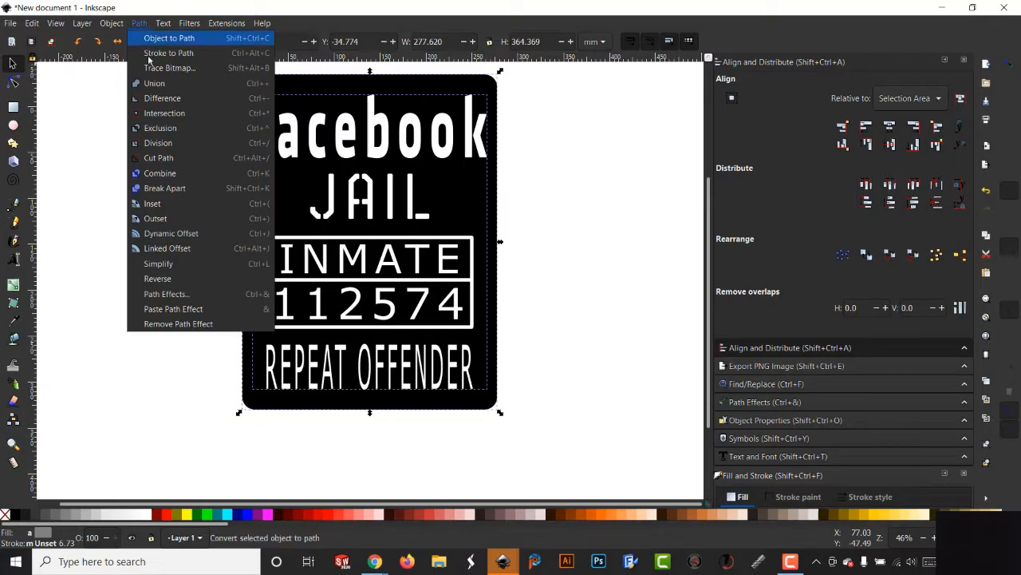
left_click(159, 99)
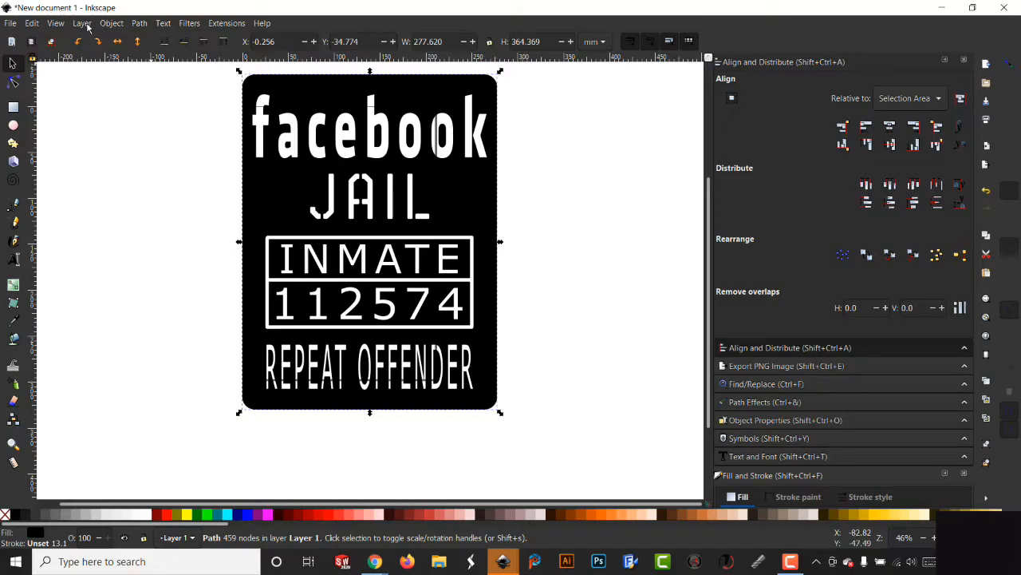
Inspect the cut shapes in the Outline display mode and return to the Normal display mode.
left_click(56, 23)
mouse_move(123, 56)
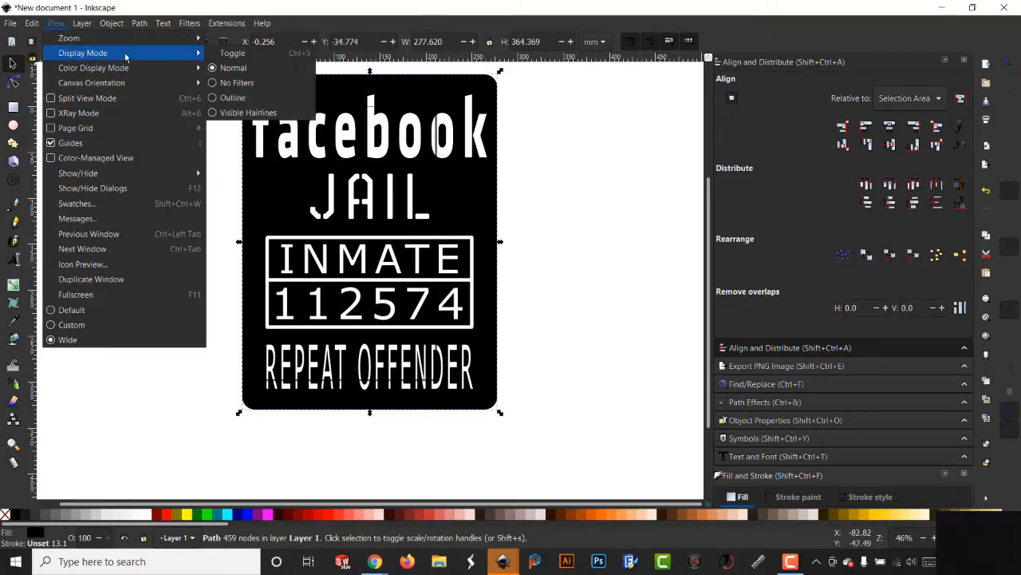
left_click(241, 99)
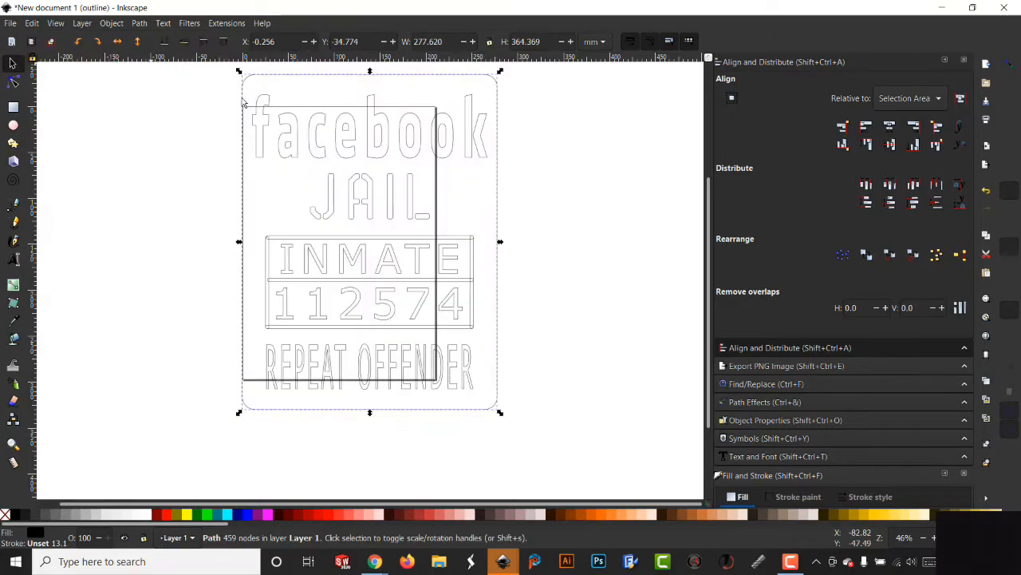
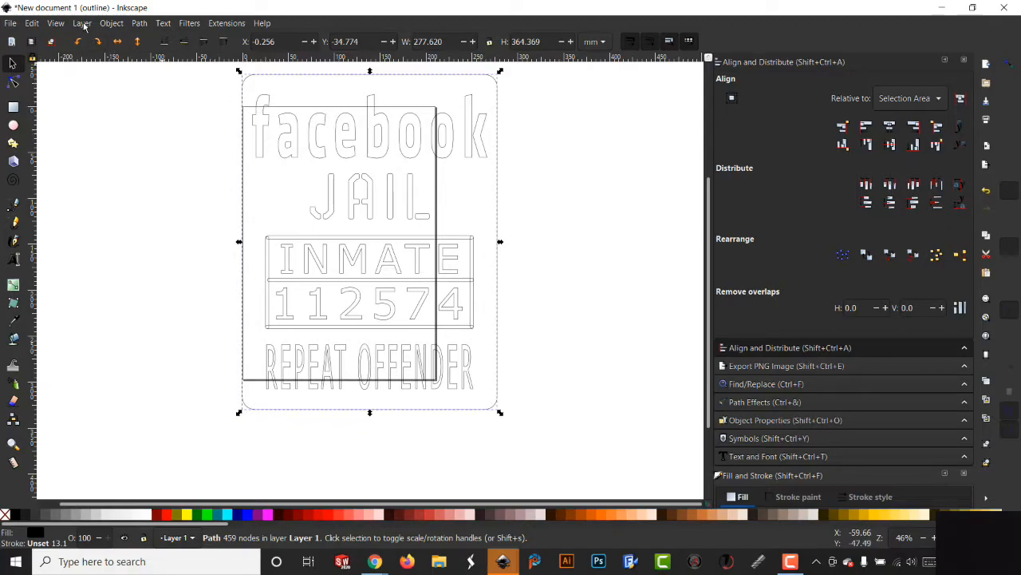
left_click(56, 24)
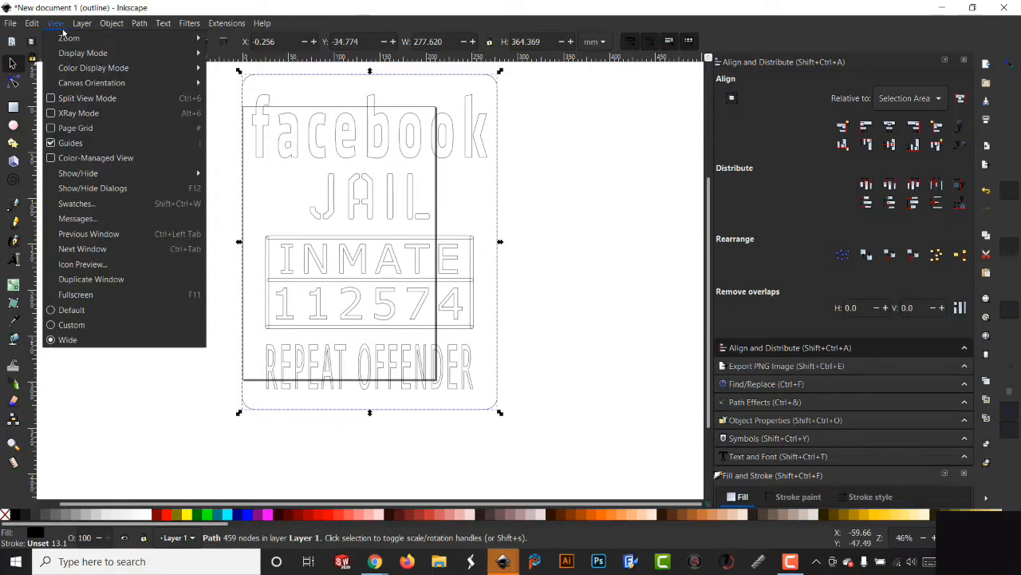
mouse_move(106, 53)
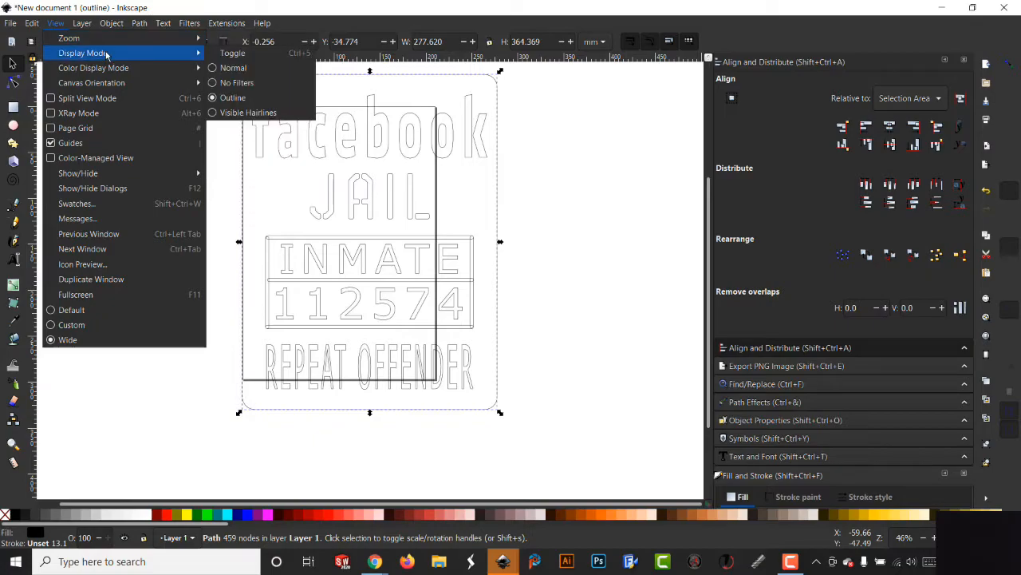
left_click(229, 67)
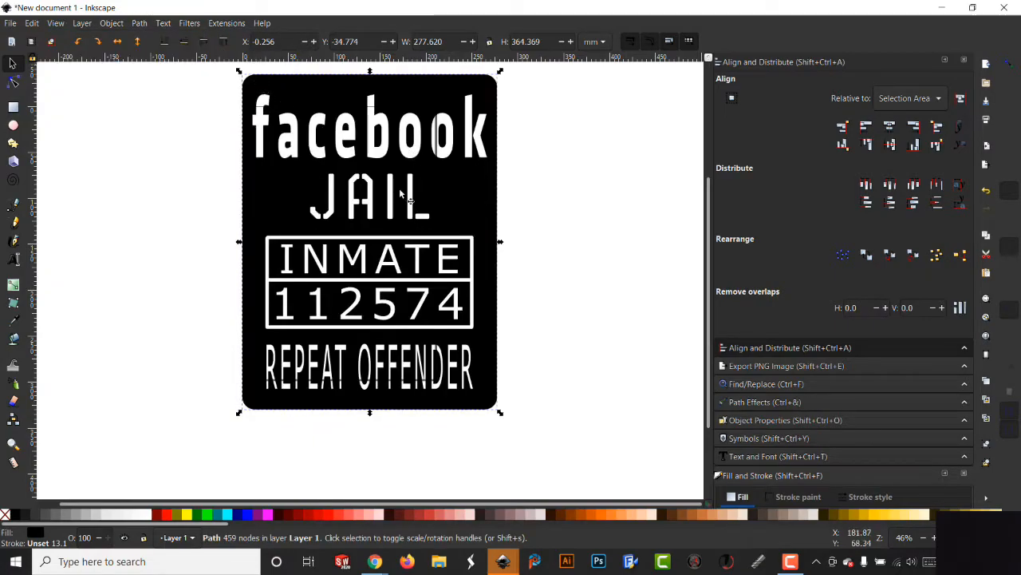
Cut the combined INMATE letters and digits path out of the black sign shape with a Difference operation.
left_click(391, 267)
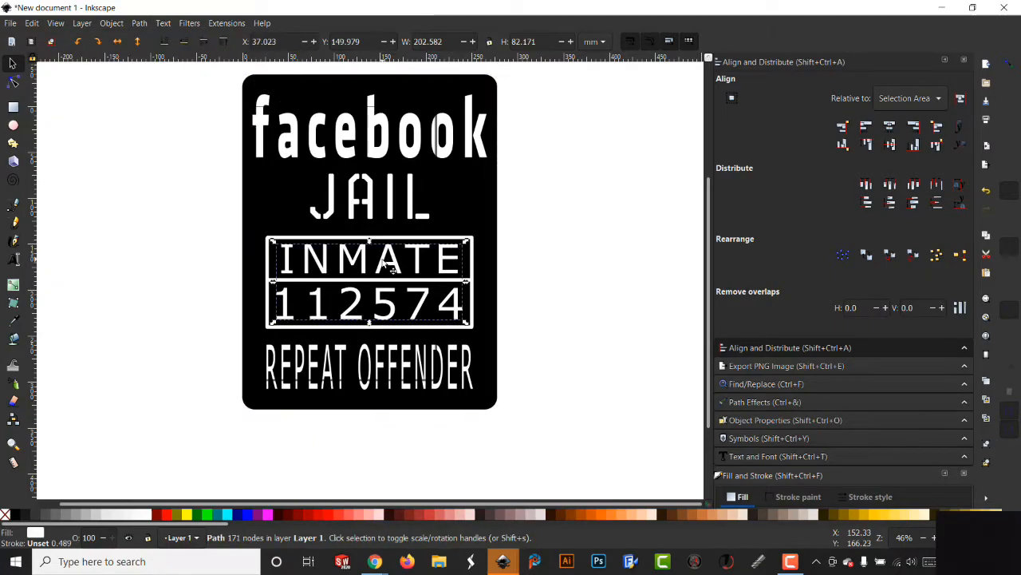
left_click(487, 330, "shift")
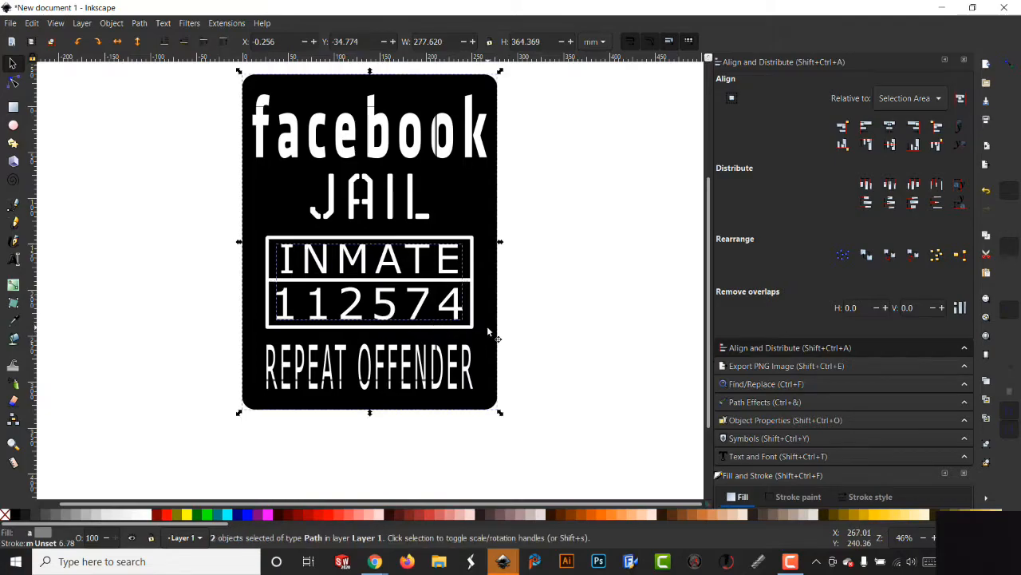
left_click(139, 24)
left_click(159, 104)
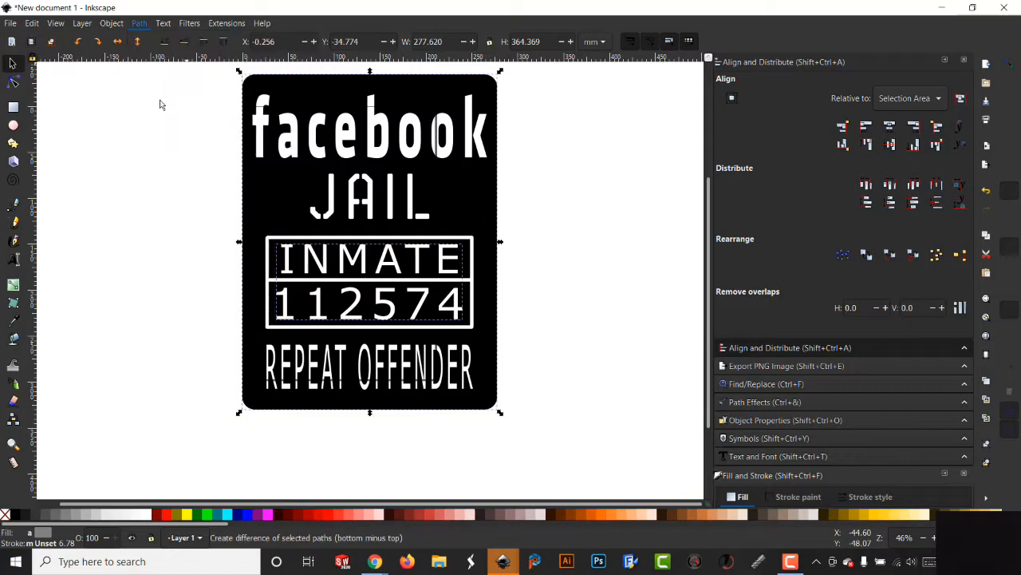
Cut the white frame around INMATE and the digits out of the black sign shape with a Difference operation.
left_click(269, 291)
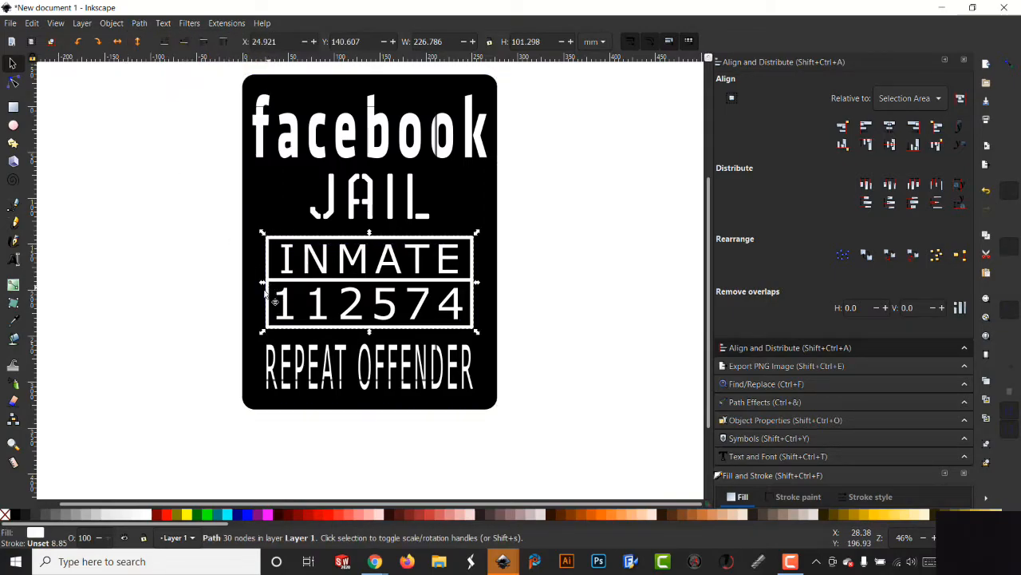
left_click(248, 297, "shift")
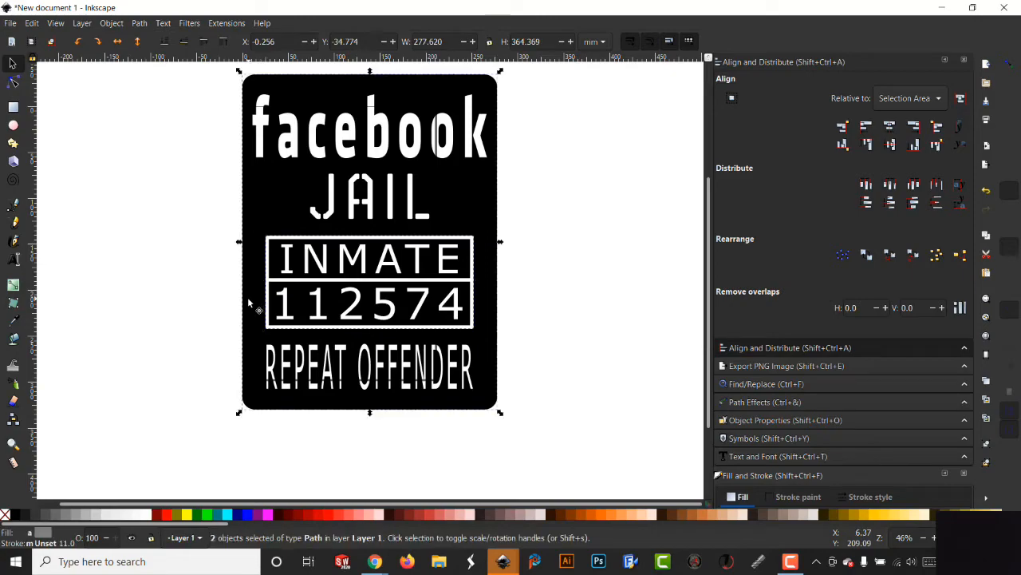
left_click(116, 24)
mouse_move(141, 23)
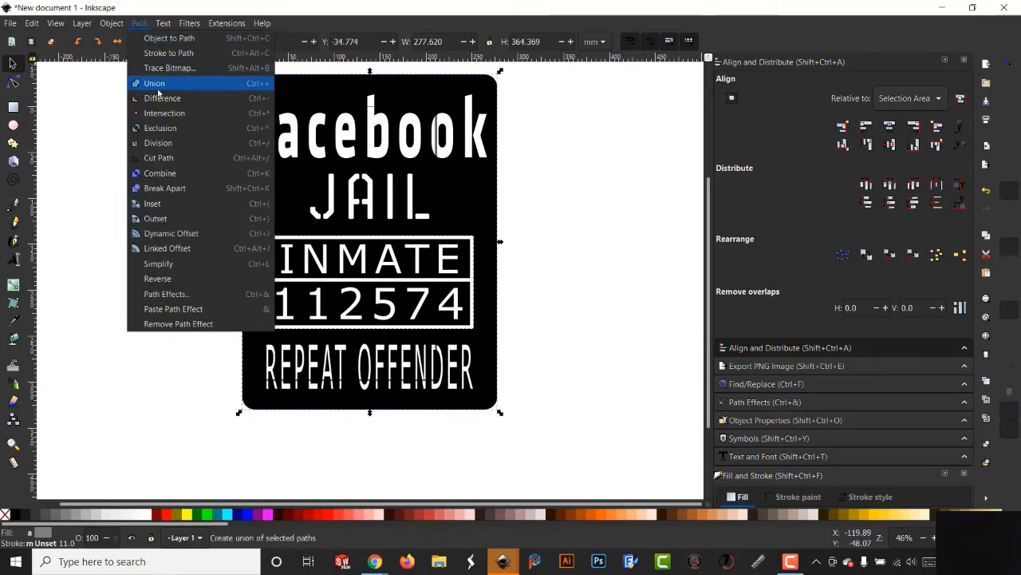
left_click(159, 99)
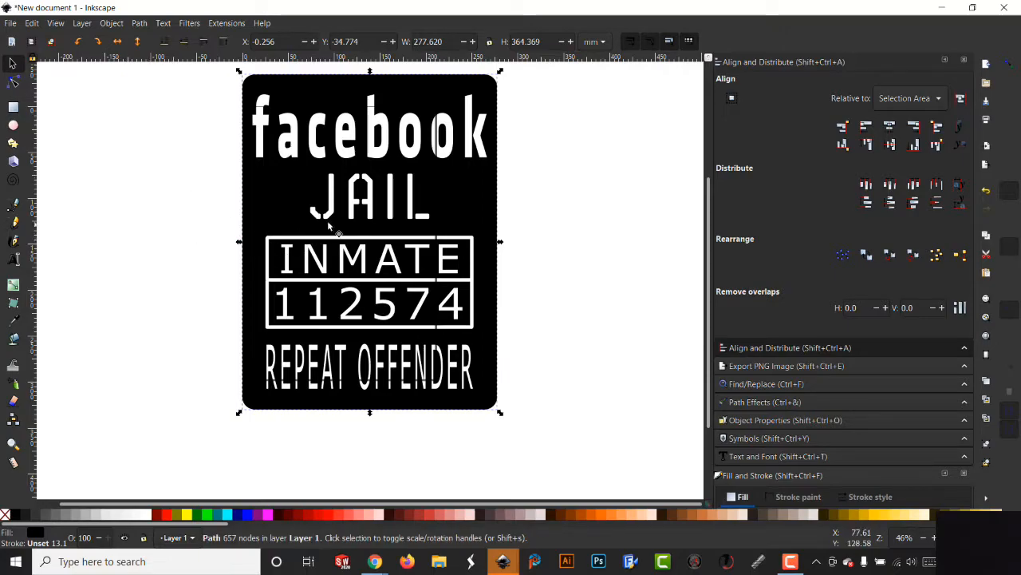
Move the cut sign around the canvas and place it over the page at about X 9.6 mm, Y 19.7 mm.
left_click_drag(445, 194, 430, 227)
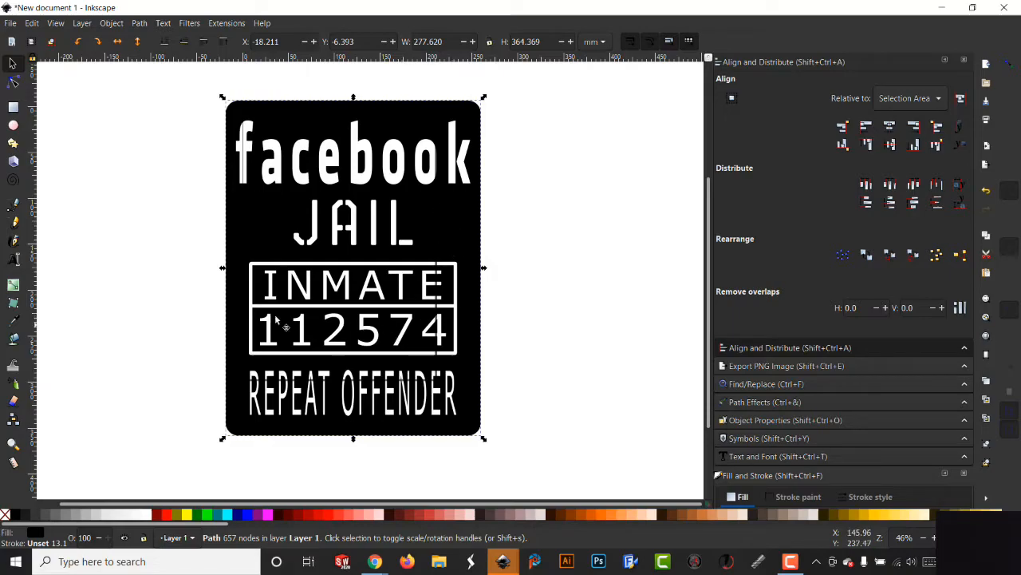
left_click_drag(251, 327, 73, 346)
left_click_drag(512, 503, 490, 504)
left_click_drag(314, 377, 500, 394)
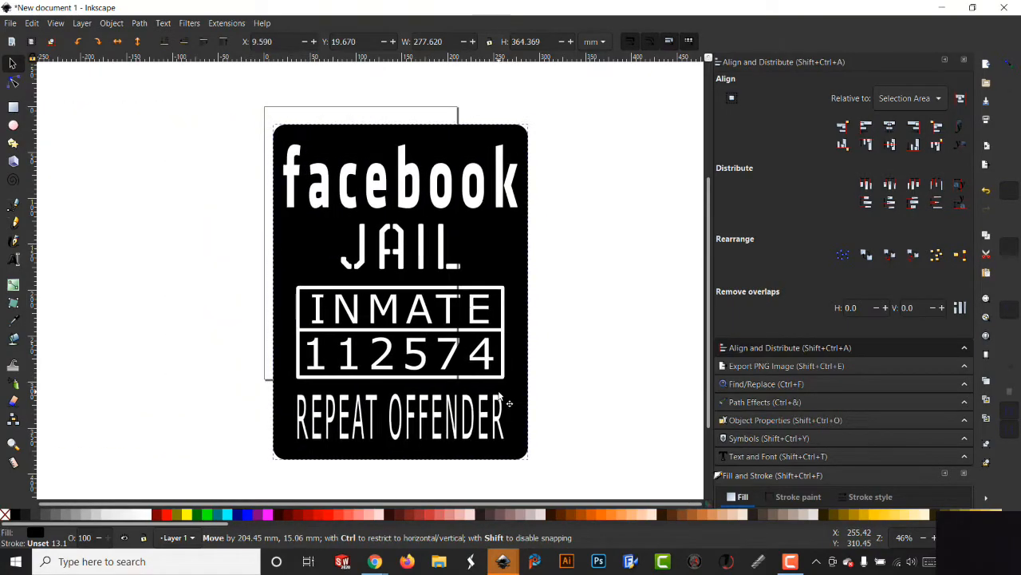
Try to connect the counter of the a in facebook to the background by moving its corner node down past the letter's notch.
left_click(12, 445)
left_click_drag(305, 182, 335, 213)
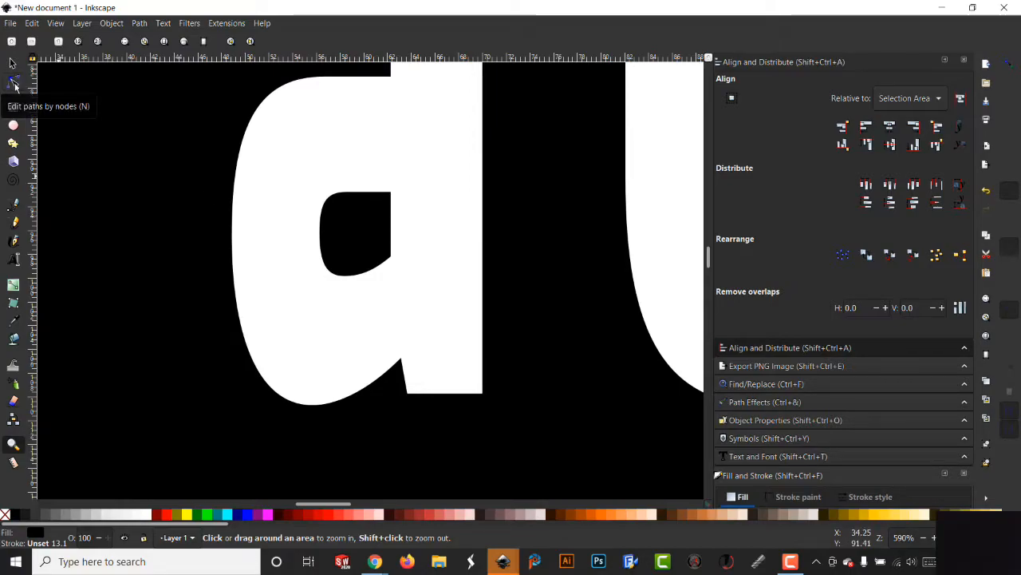
left_click(13, 83)
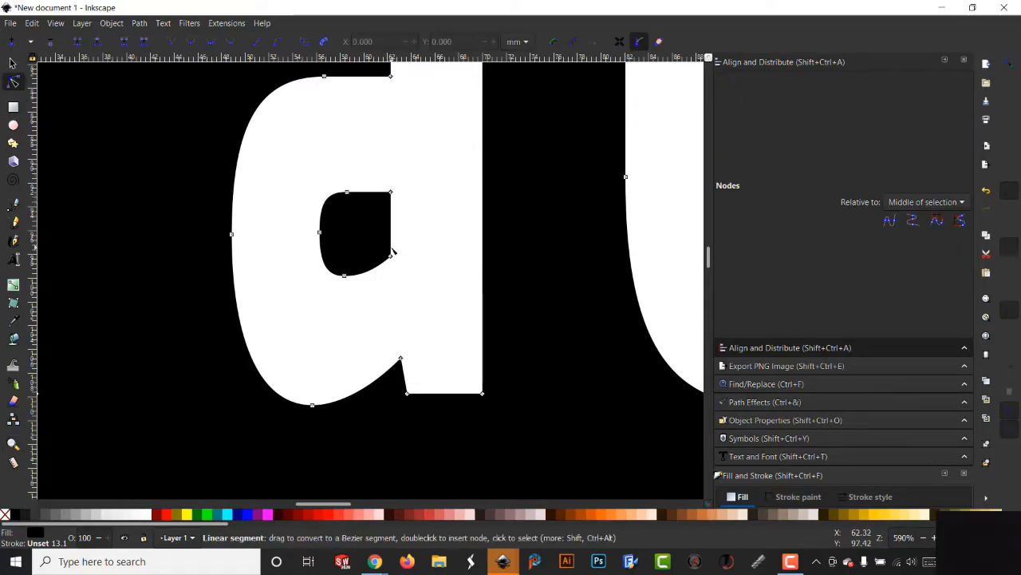
left_click_drag(391, 256, 410, 393)
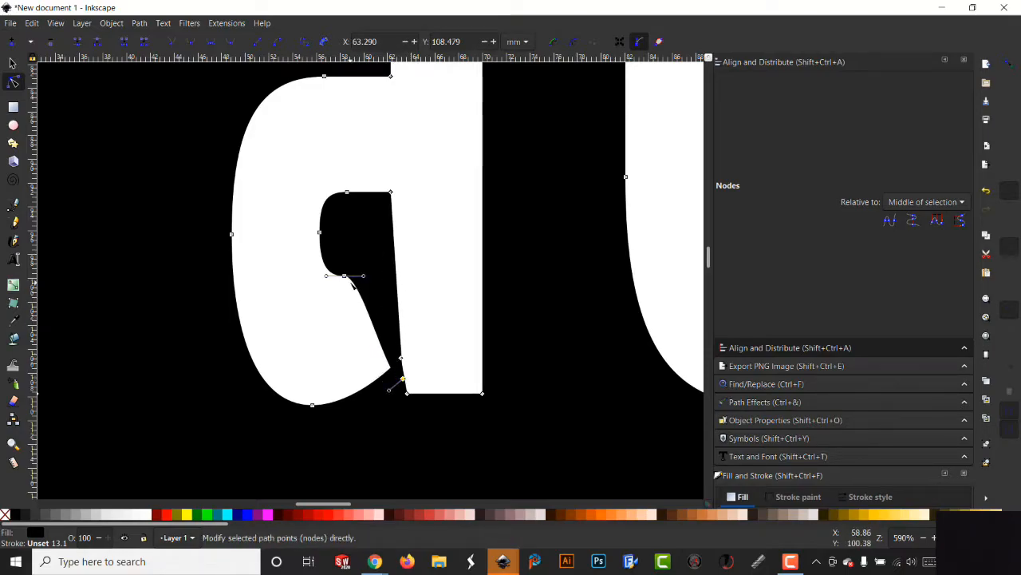
mouse_move(364, 276)
left_mouse_down()
mouse_move(367, 253)
mouse_move(367, 271)
left_mouse_up()
scroll(369, 273, "down", 1, "ctrl")
scroll(369, 274, "down", 2, "ctrl")
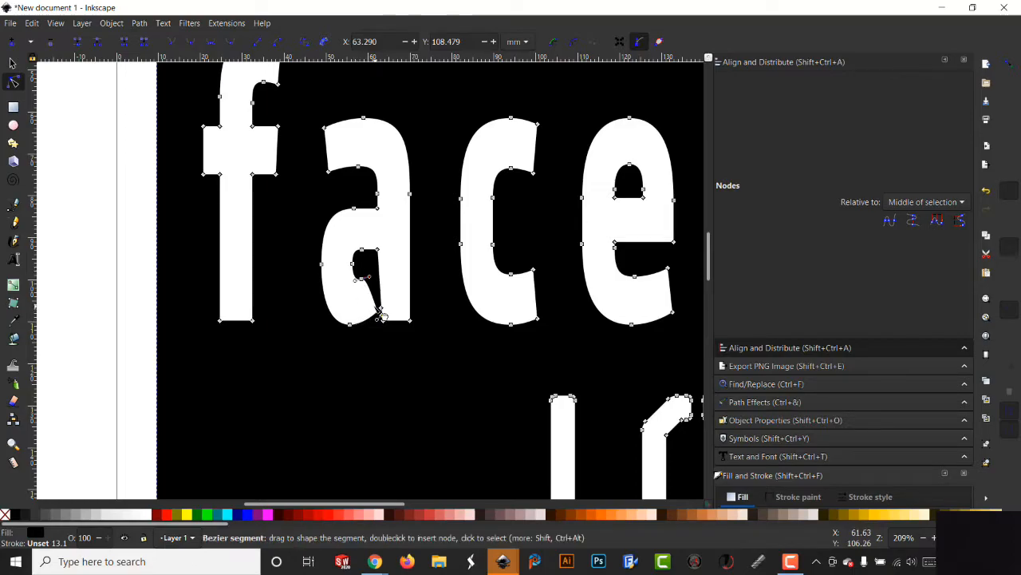
key("ctrl+z")
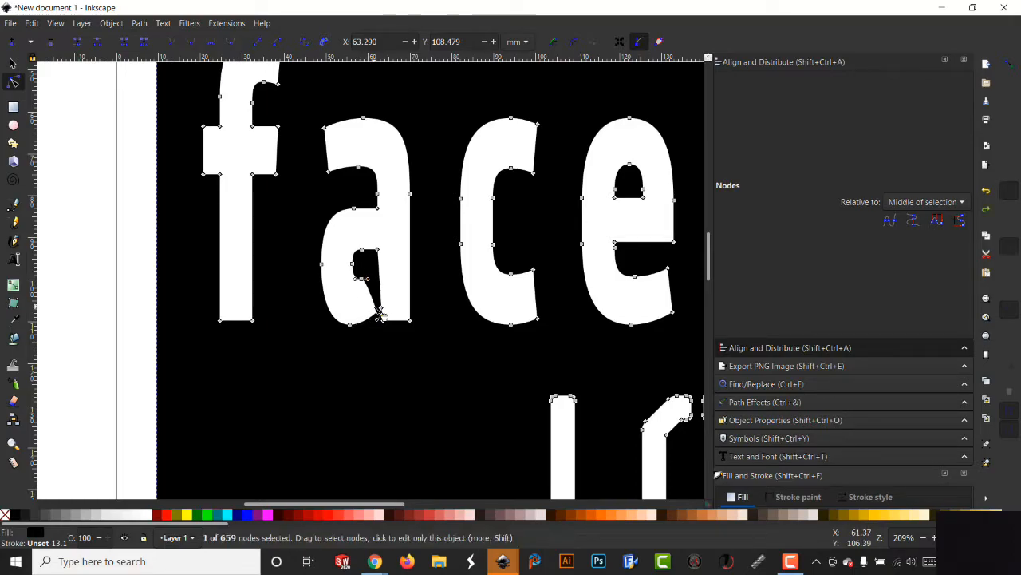
key("ctrl+z")
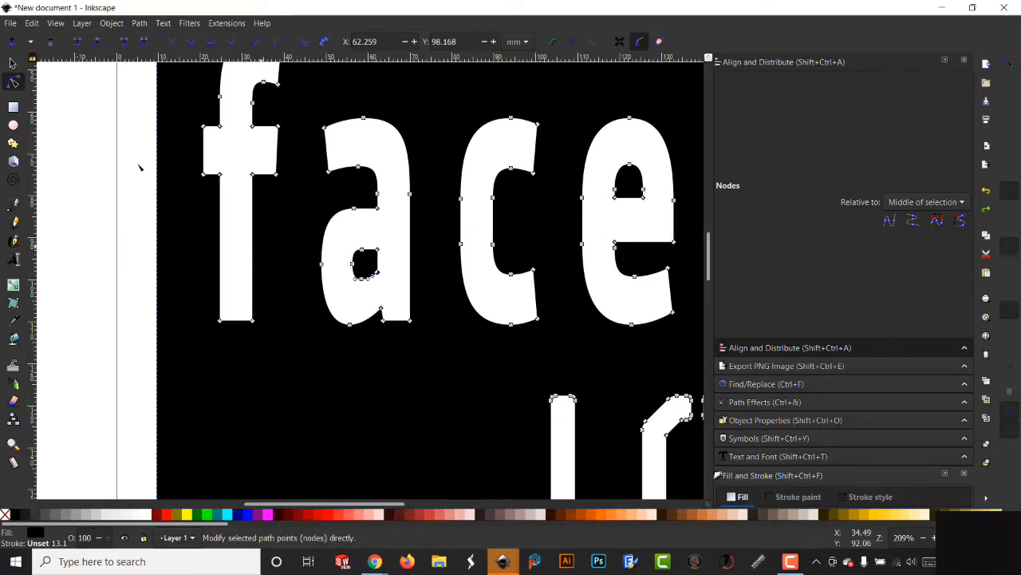
With black fill and snapping enabled, draw a square-cornered bridge rectangle about 3.4 by 14.3 mm from the a's counter down through its base.
left_click(12, 63)
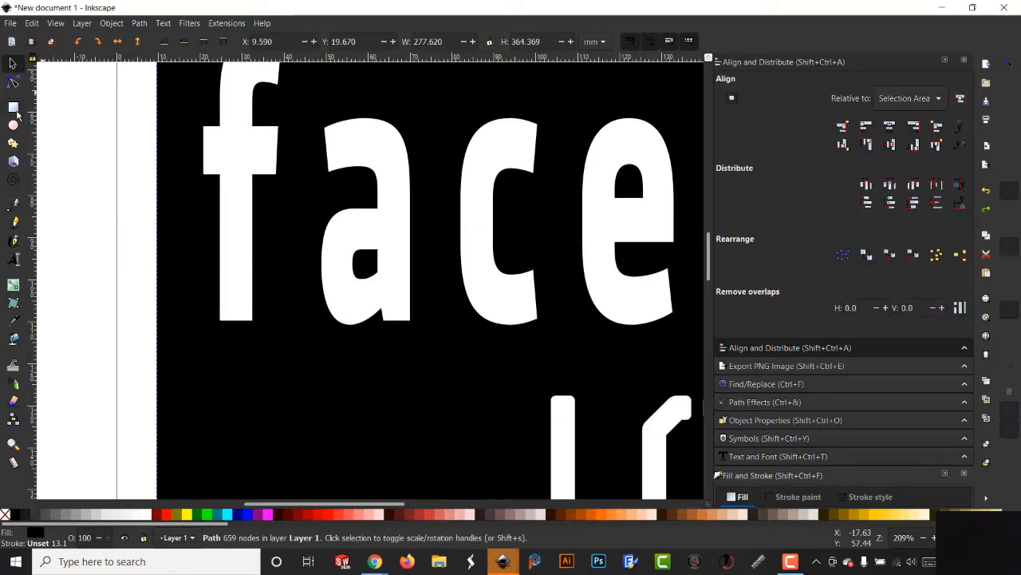
left_click(13, 108)
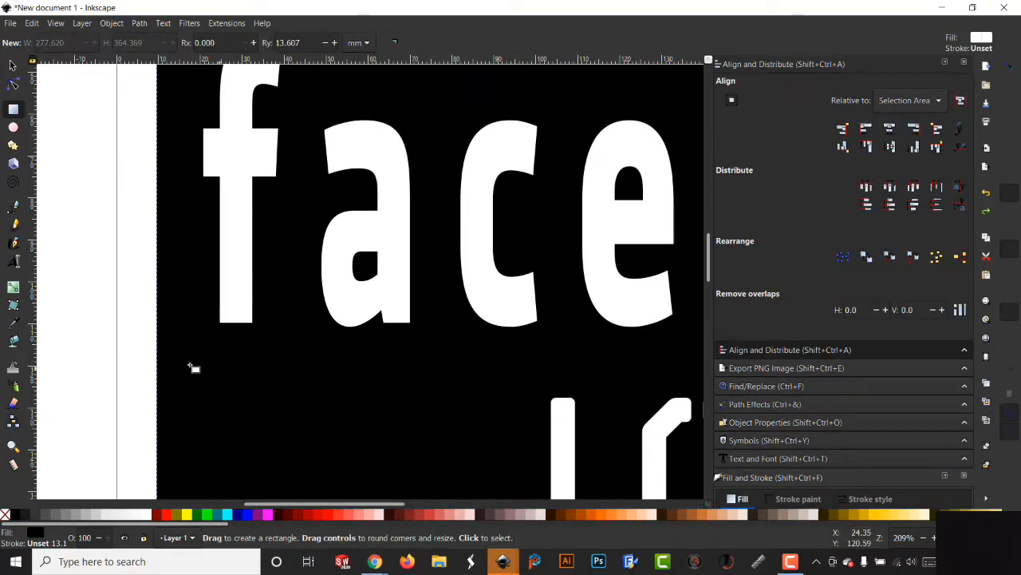
left_click(72, 344)
left_click(14, 515)
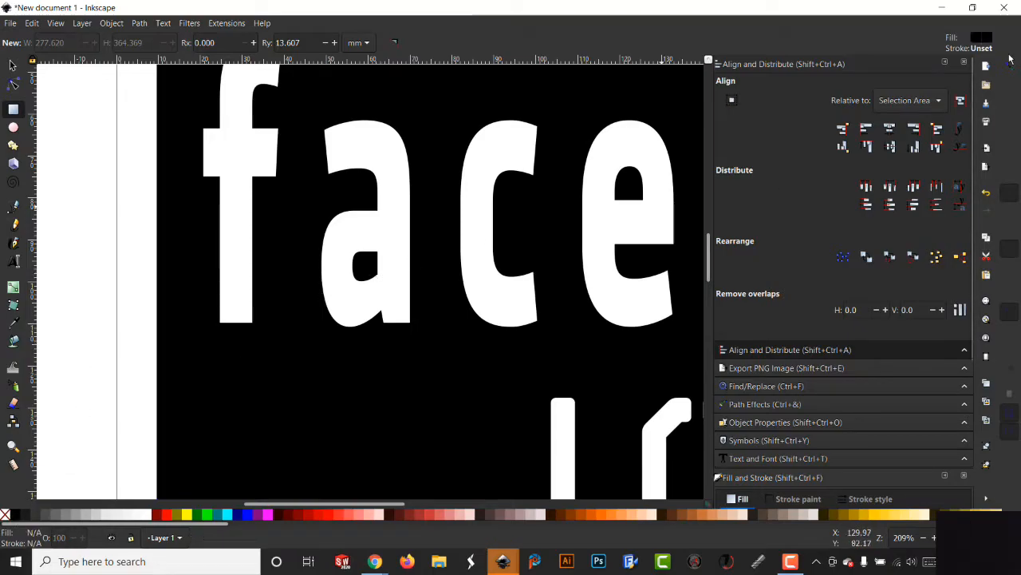
left_click(1009, 67)
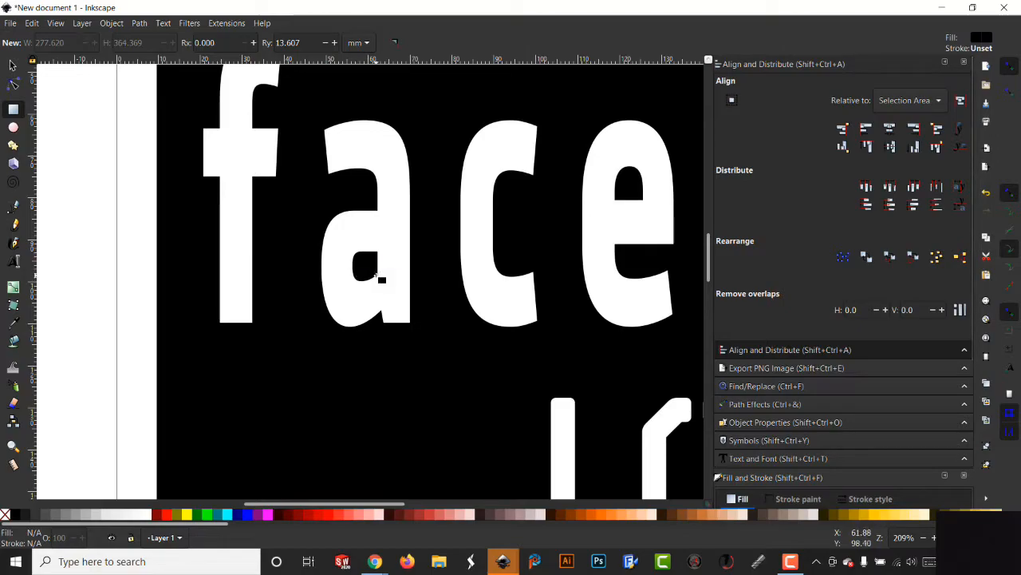
mouse_move(379, 273)
left_mouse_down()
mouse_move(379, 316)
mouse_move(364, 335)
left_mouse_up()
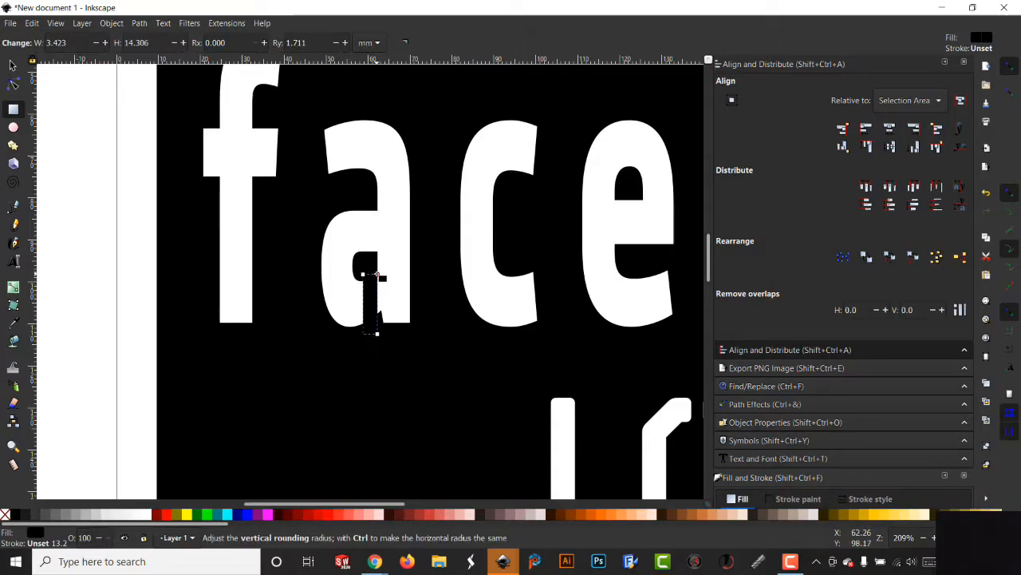
left_click_drag(378, 274, 378, 272)
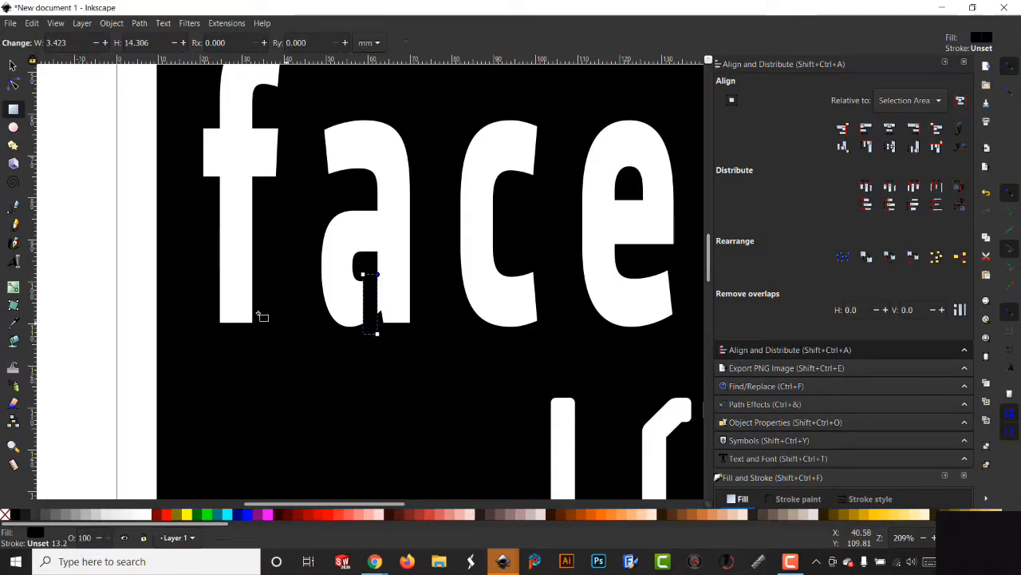
Tilt the bridge rectangle and fit it against the a's stem so it joins the counter to the notch at the base.
key("s")
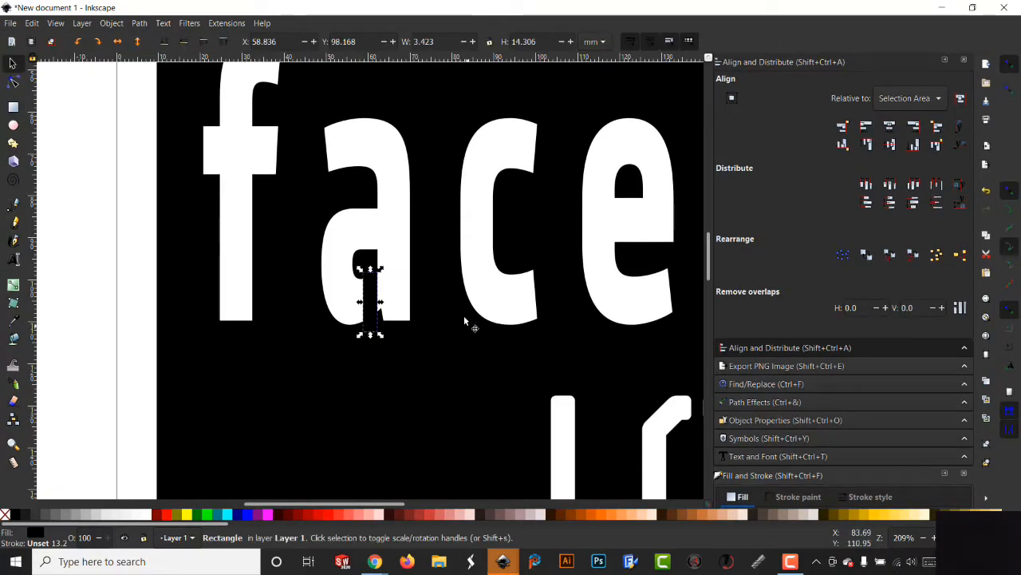
left_click(376, 318)
left_click_drag(381, 334, 378, 309)
left_click(388, 351)
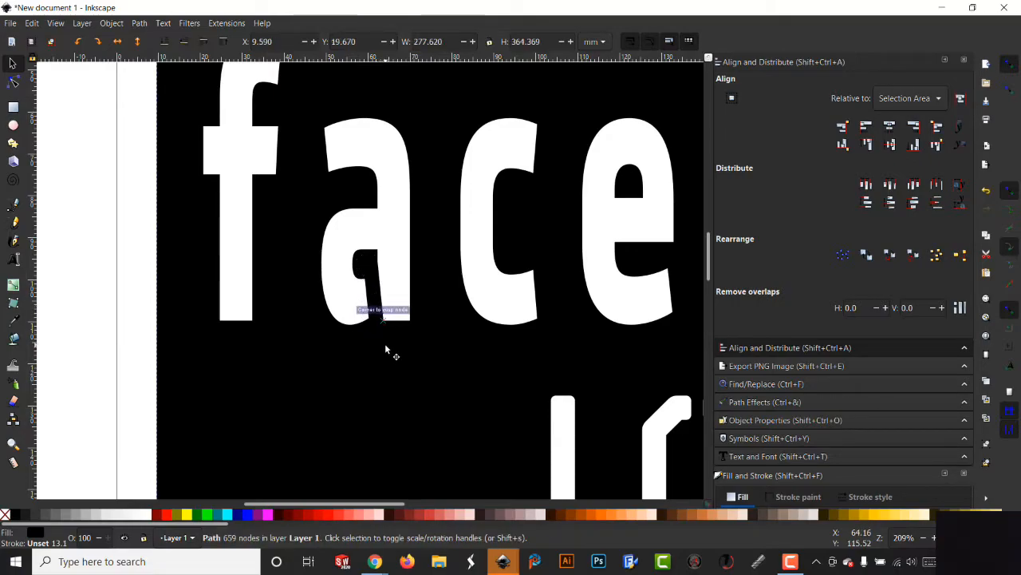
left_click(384, 307)
left_click(385, 353)
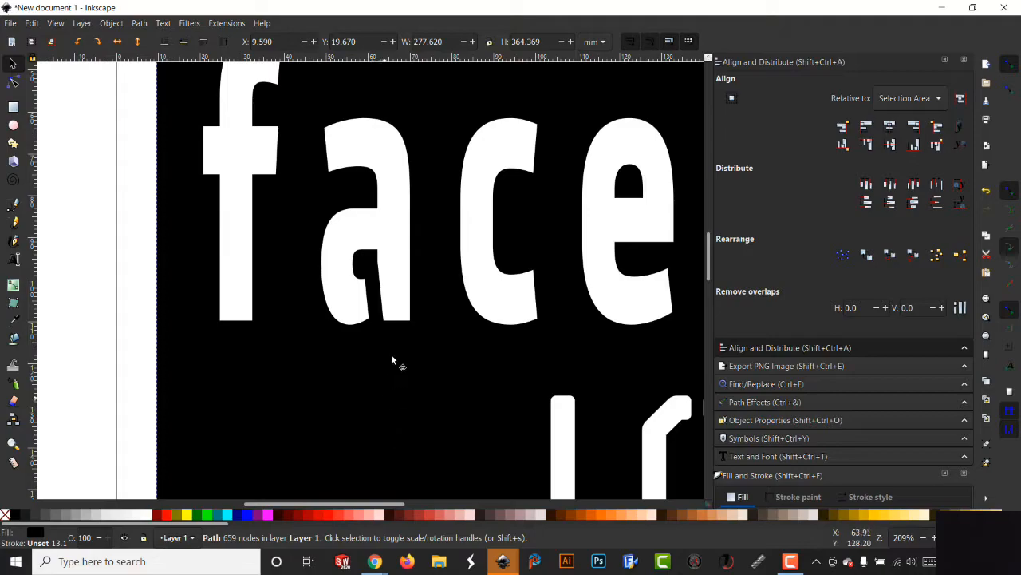
Duplicate the tilted bridge rectangle, place the copy over the crossbar of the e and straighten it upright.
right_click(374, 298)
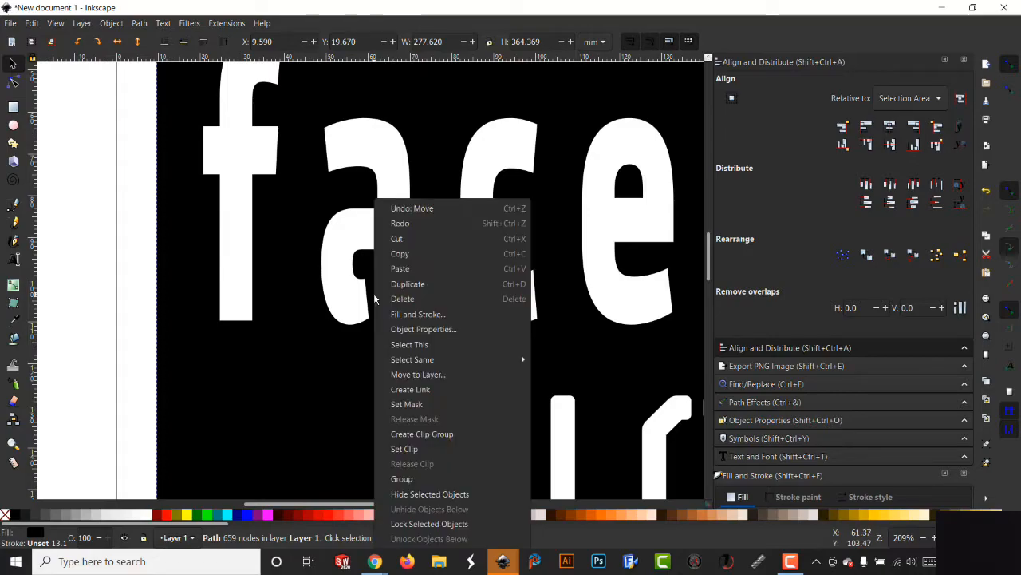
left_click(369, 298)
left_click(375, 298)
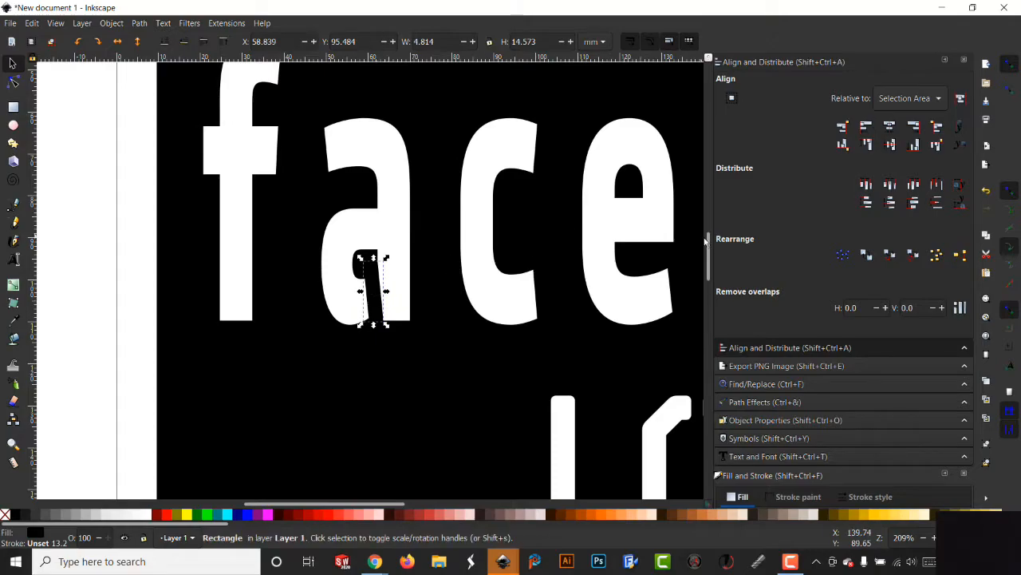
right_click(374, 297)
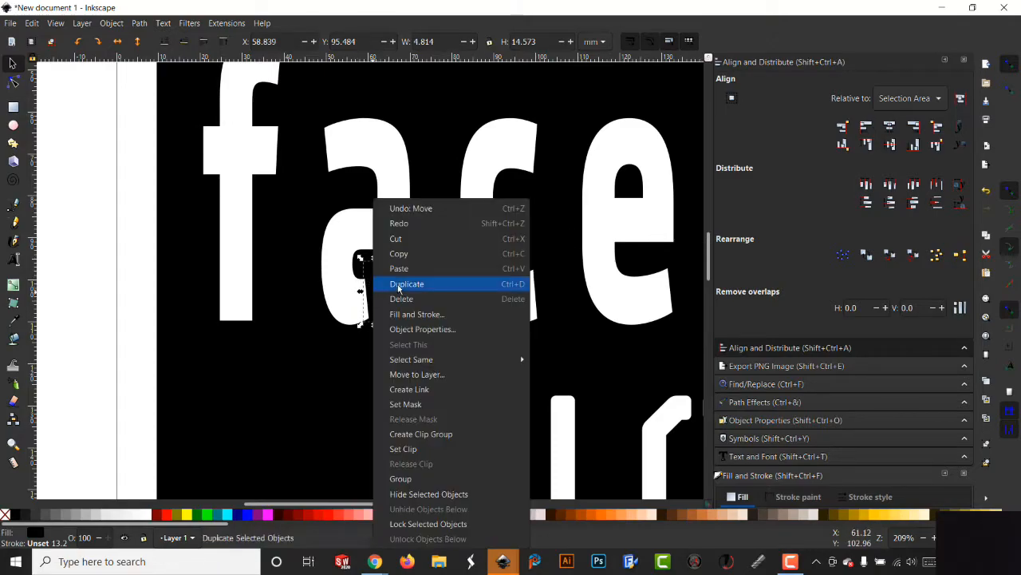
left_click(399, 289)
left_click_drag(369, 307, 623, 228)
left_click(621, 228)
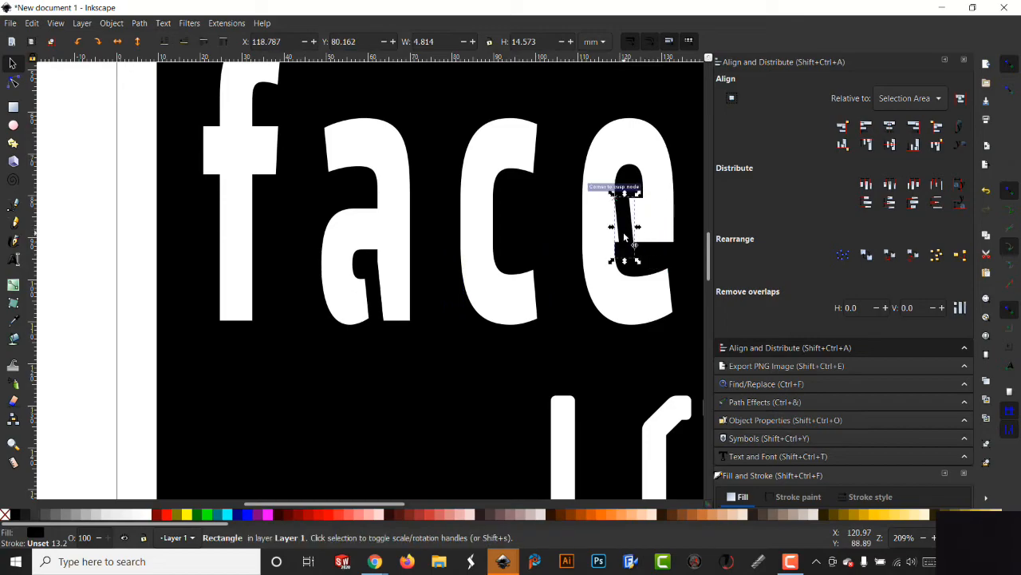
left_click_drag(640, 194, 623, 214)
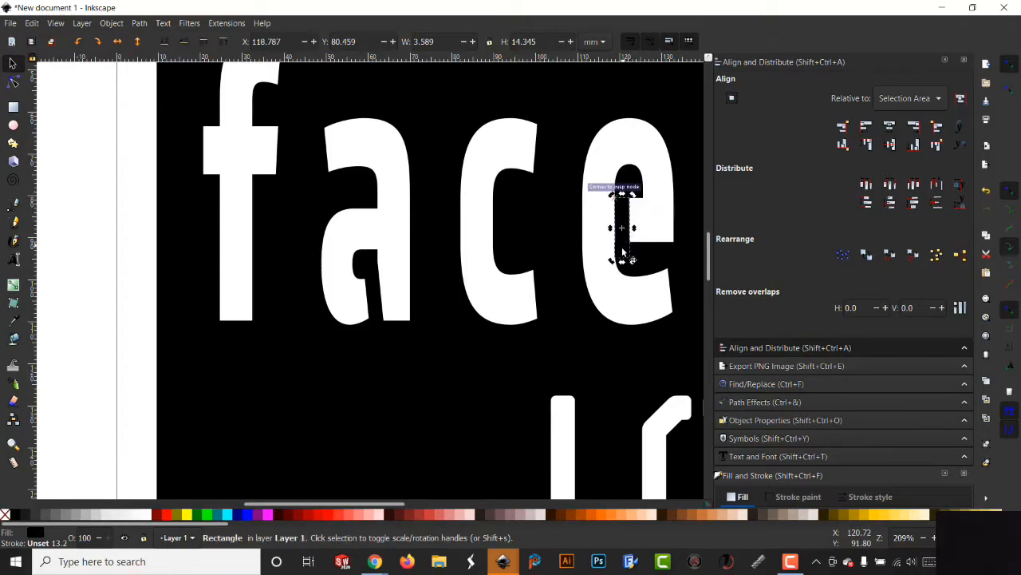
left_click(623, 248)
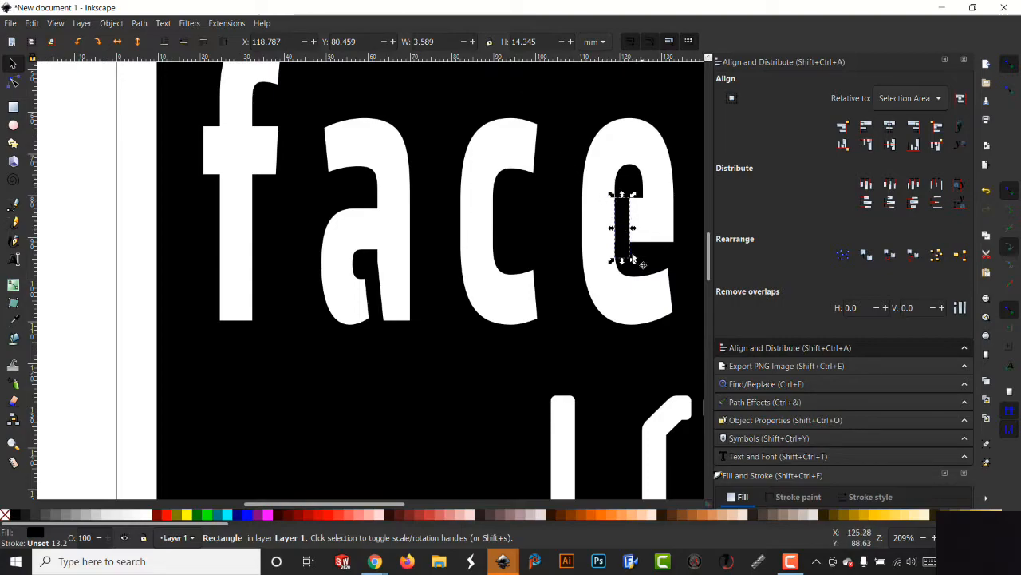
Adjust the height of the upright bridge so it crosses only the e's crossbar, from the counter to the opening below.
left_click_drag(622, 261, 624, 253)
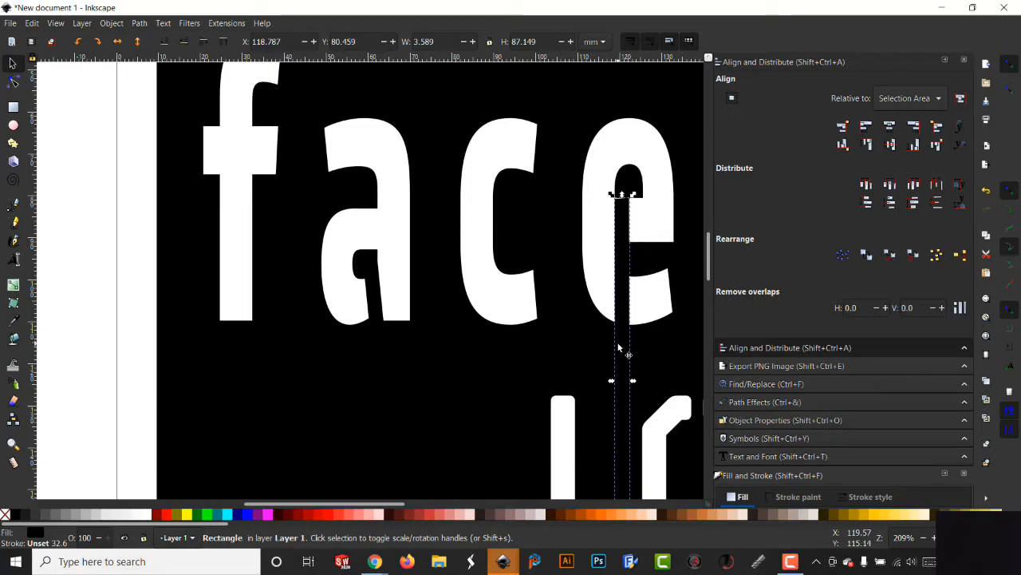
left_click_drag(625, 199, 625, 188)
scroll(627, 359, "down", 8)
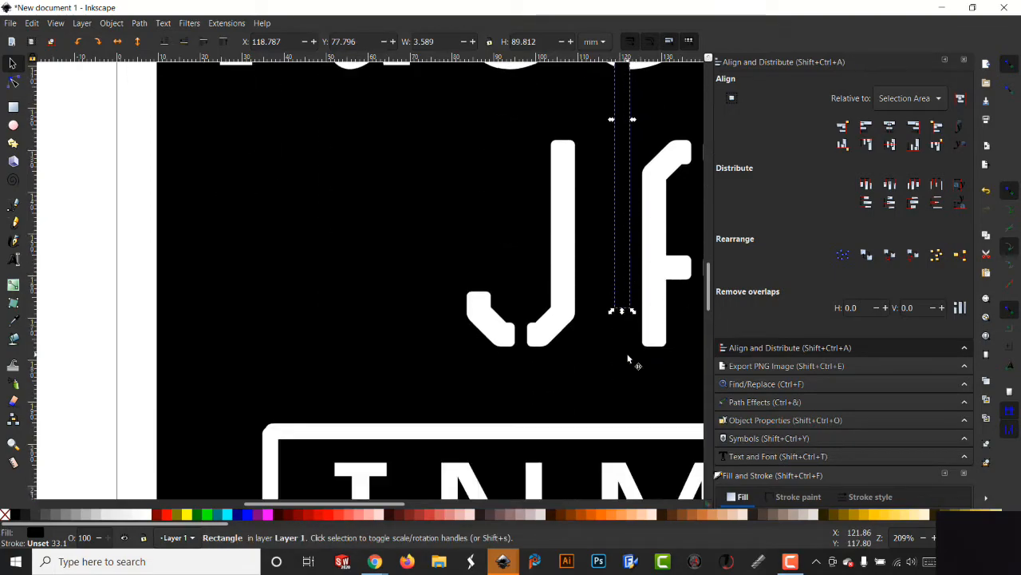
left_click_drag(624, 316, 633, 161)
left_click_drag(630, 81, 627, 96)
scroll(622, 273, "up", 9)
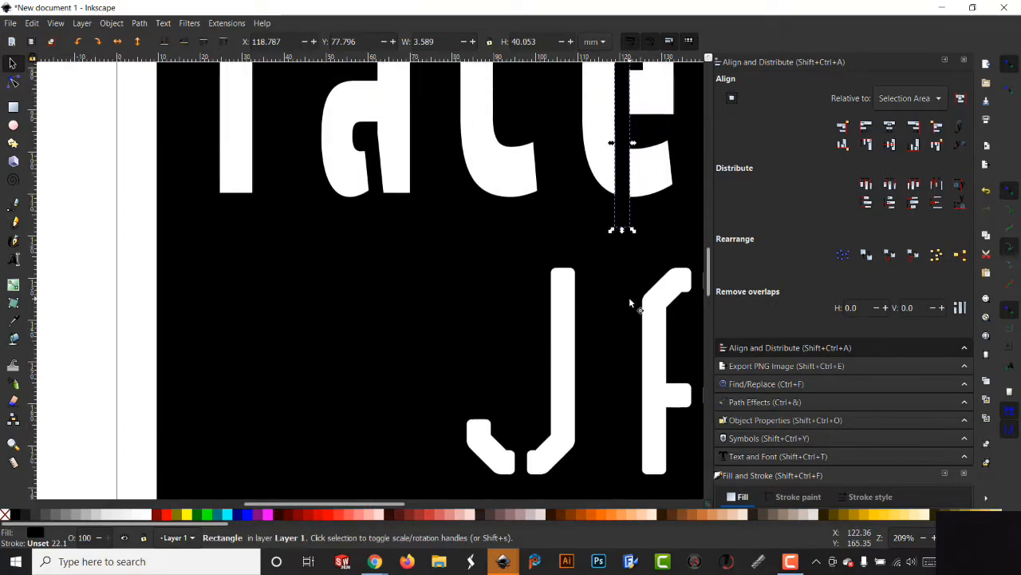
left_click_drag(621, 400, 628, 279)
left_click(553, 296)
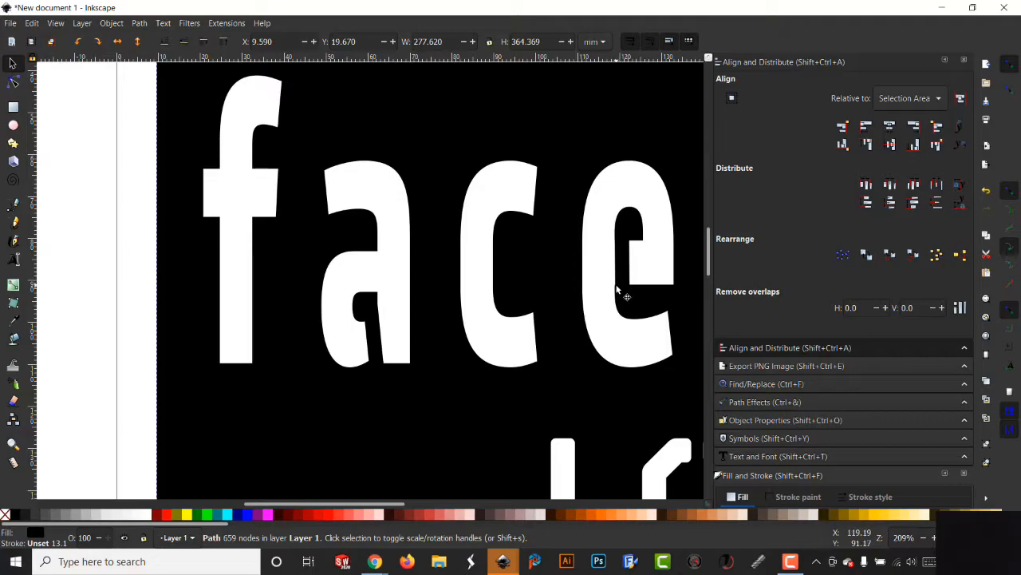
left_click(12, 446)
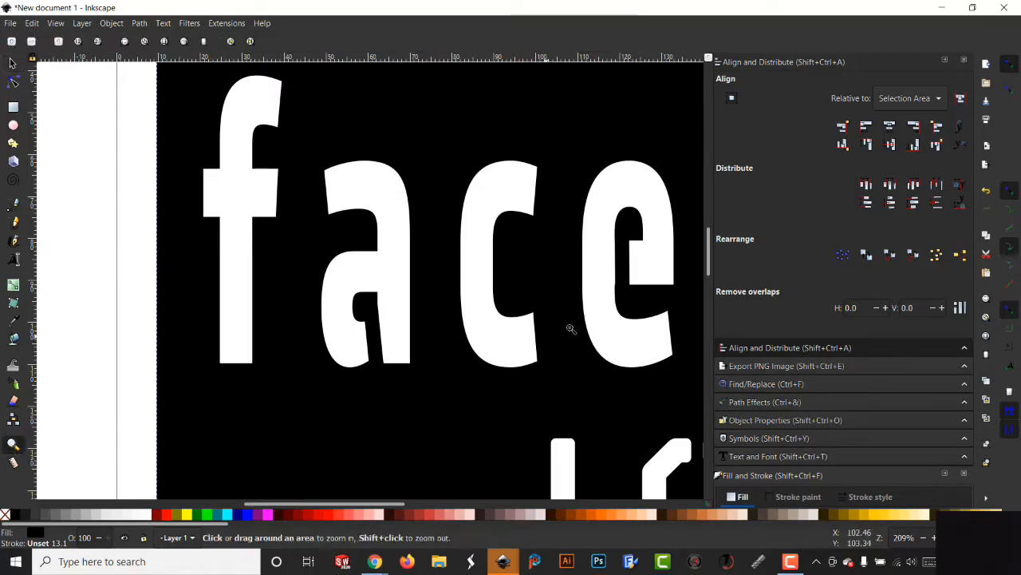
Duplicate the e's upright bridge rectangle and place the copy at the base of the b, against the stem's inner edge.
left_click_drag(613, 276, 624, 294)
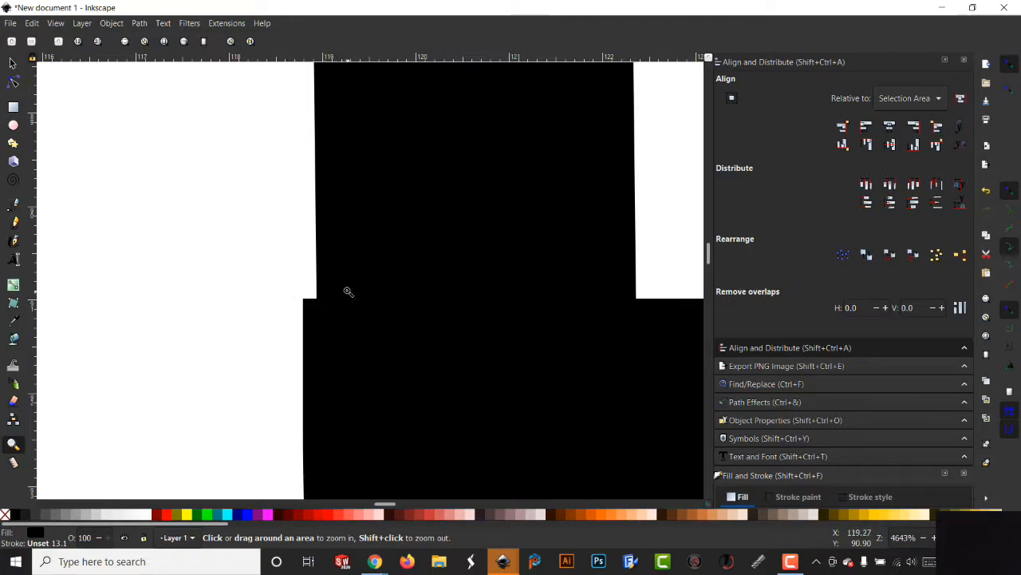
scroll(300, 319, "down", 6)
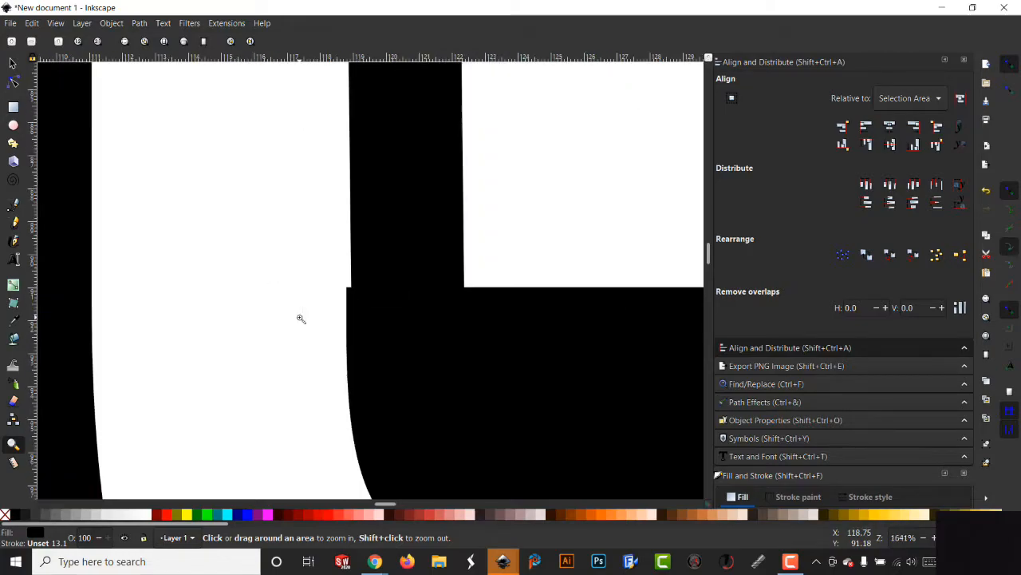
scroll(300, 318, "down", 3)
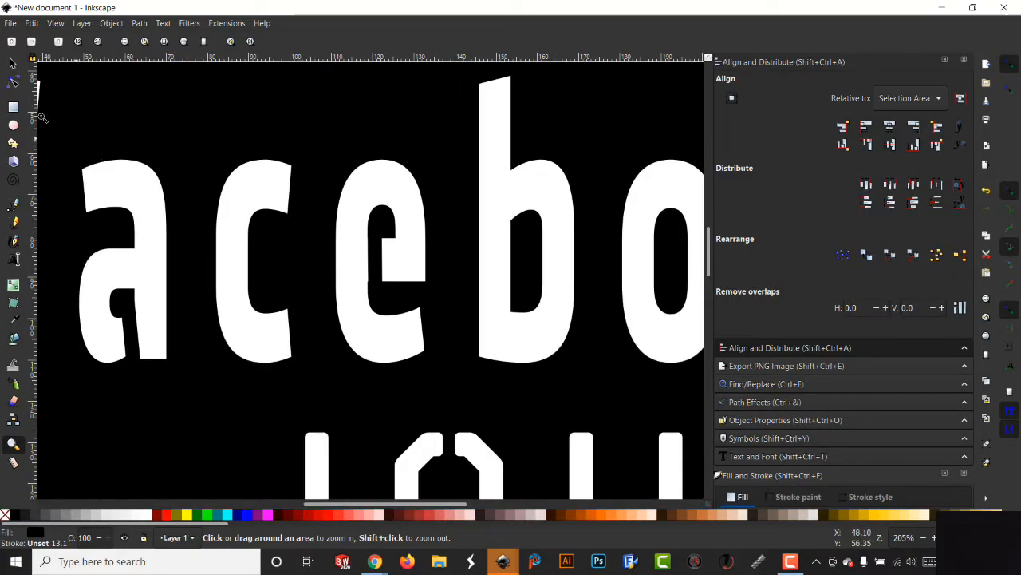
left_click(12, 109)
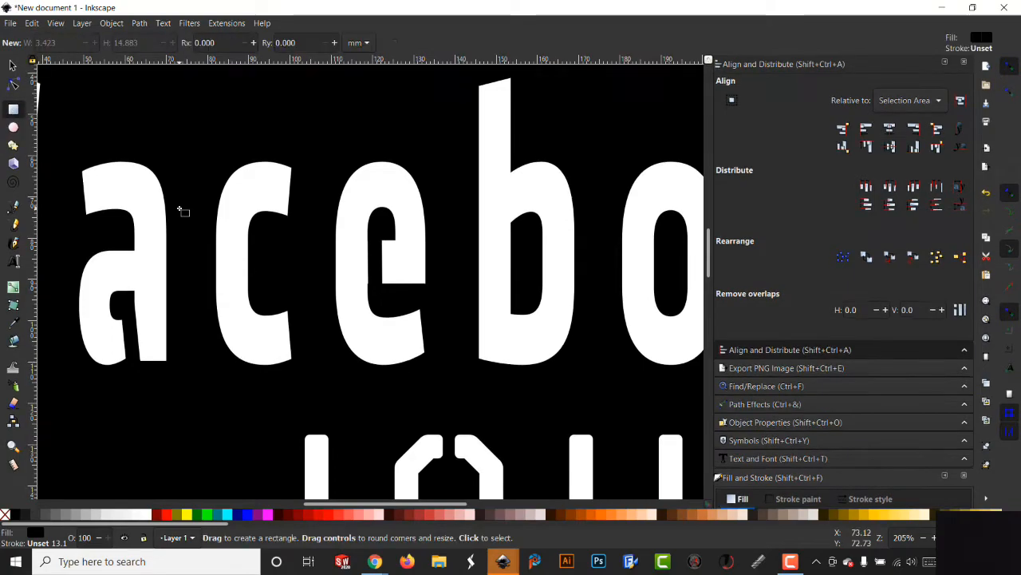
left_click(13, 67)
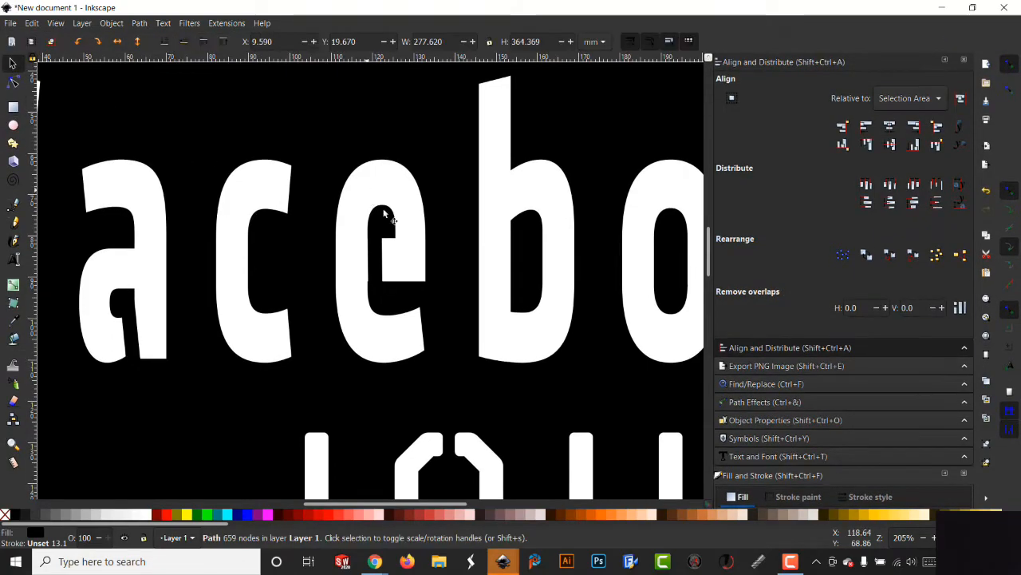
left_click(389, 265)
right_click(380, 268)
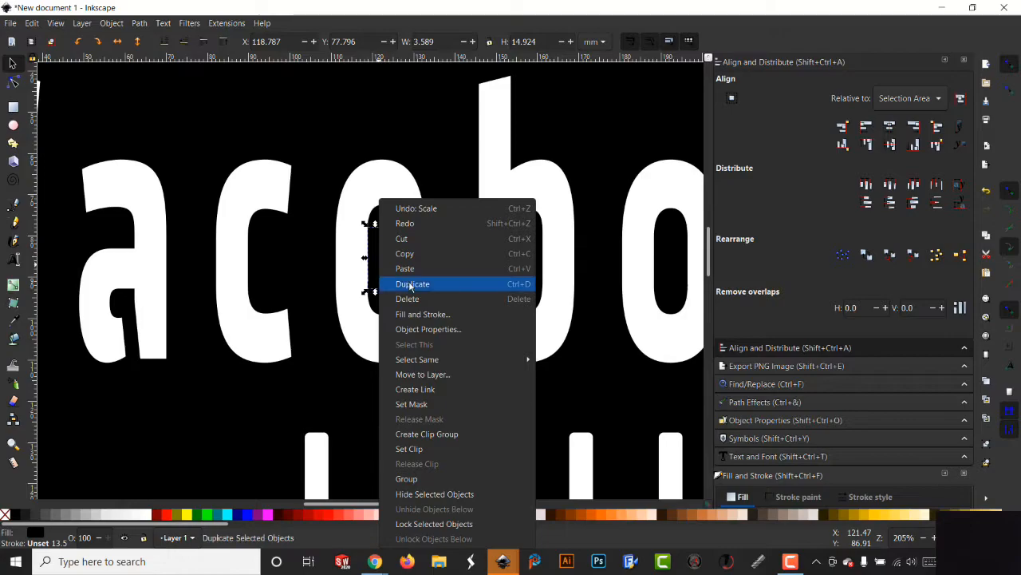
left_click(385, 279)
left_click_drag(384, 279, 520, 360)
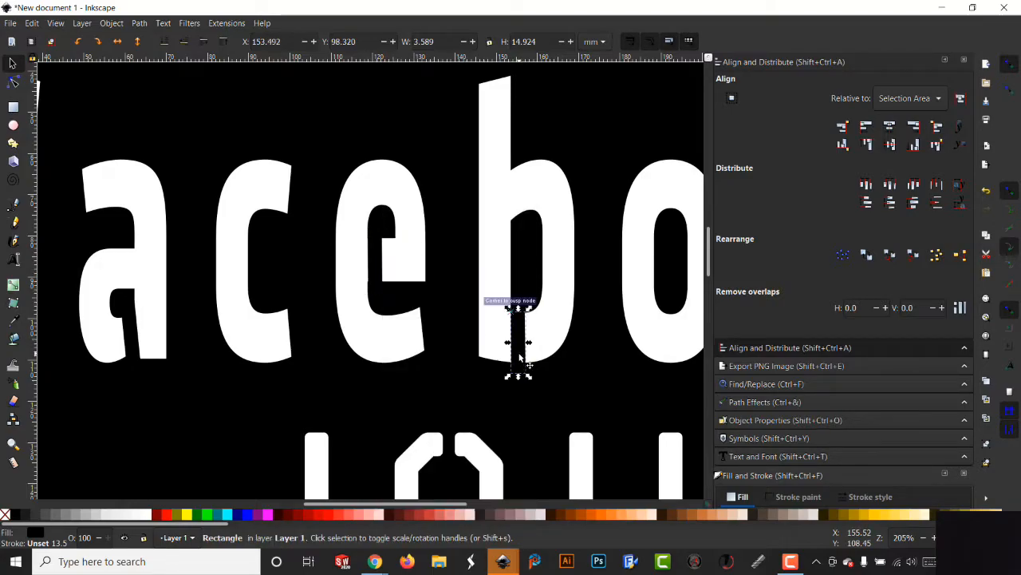
Rotate the copied bridge slightly so it stands straight along the b's stem, then deselect it.
left_click(519, 341)
left_click_drag(530, 312, 528, 323)
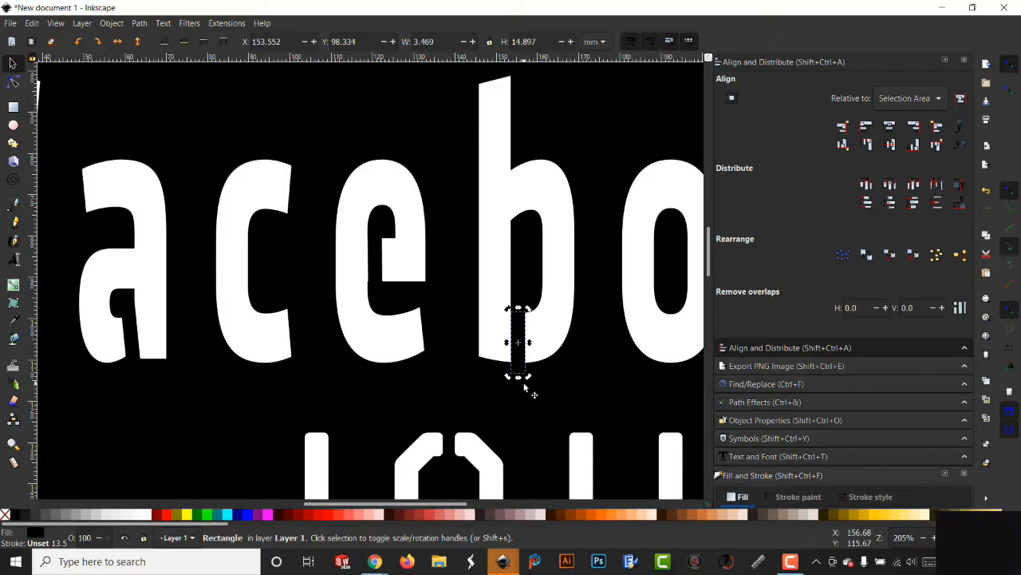
key("ctrl+a")
key("ctrl+minus")
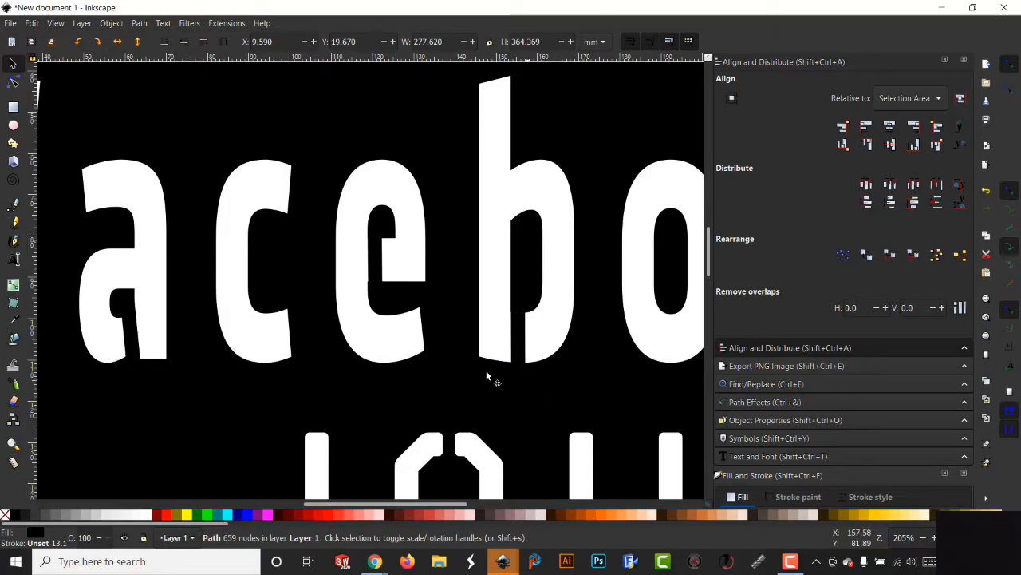
Stretch the b's bridge to about 21.7 mm high so it runs from the lower counter down through the base.
left_click(517, 327)
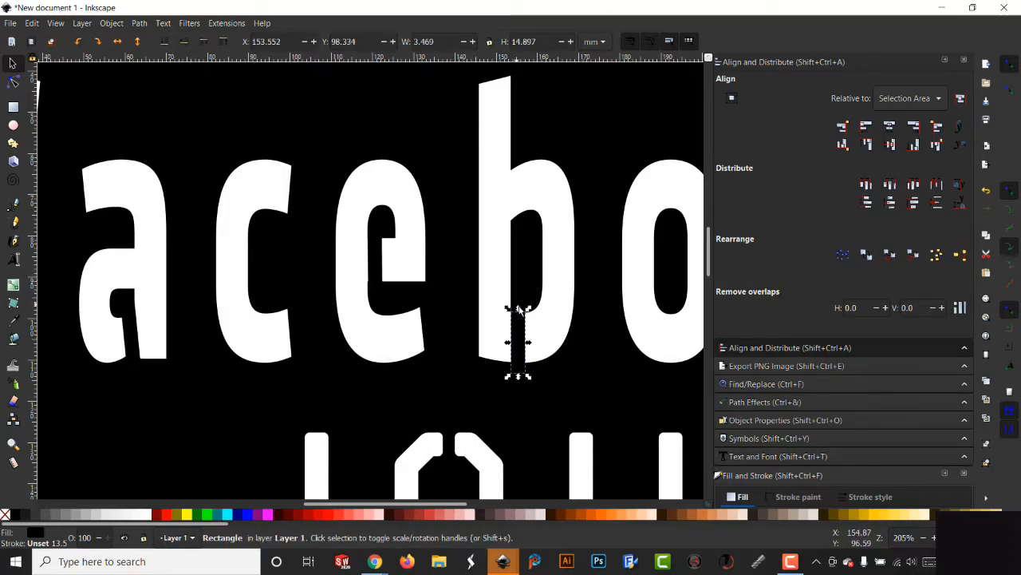
left_click_drag(518, 307, 557, 257)
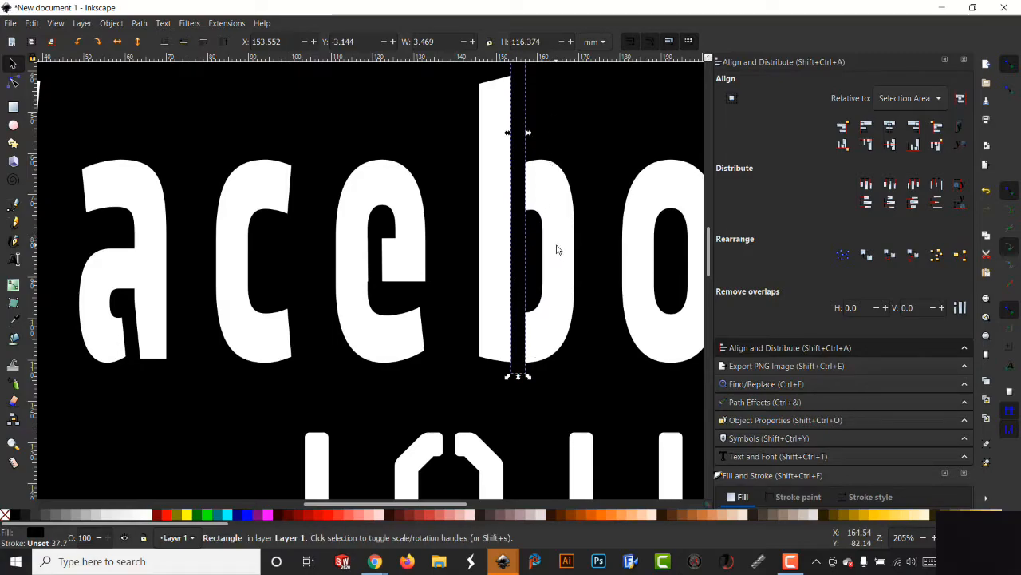
scroll(557, 250, "up", 3)
scroll(557, 249, "up", 4)
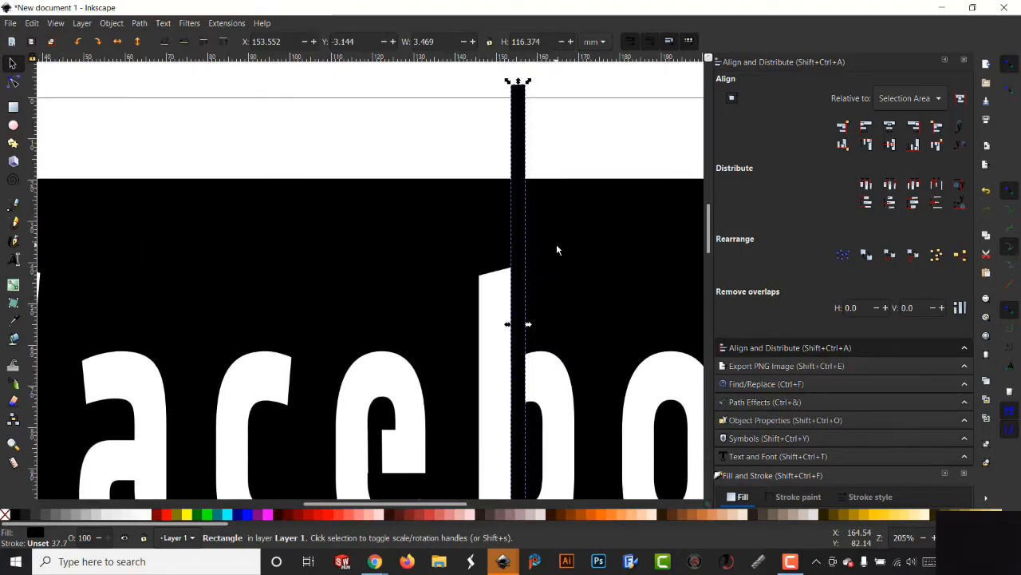
left_click_drag(518, 81, 519, 387)
scroll(580, 296, "down", 9)
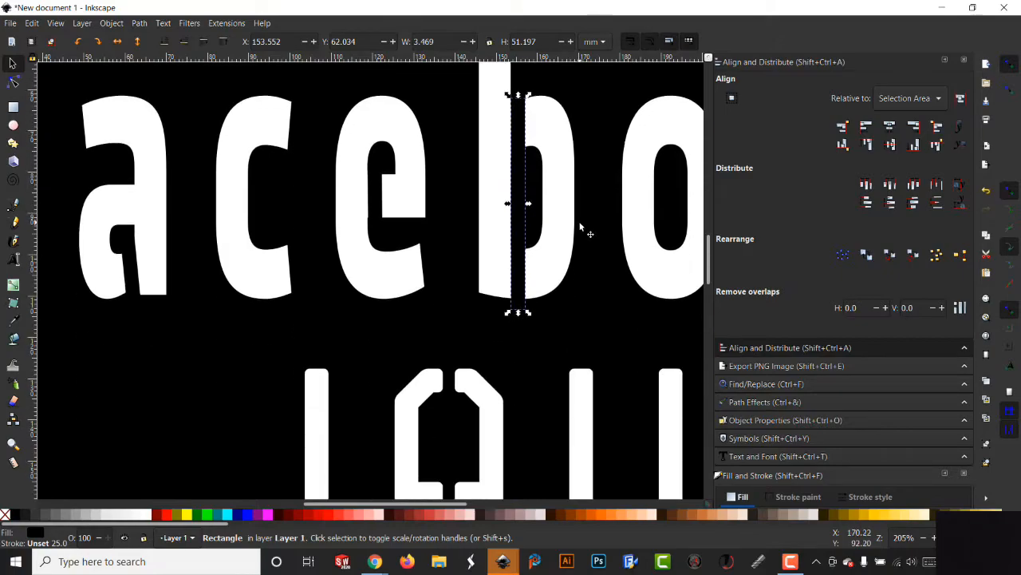
left_click(580, 224)
scroll(580, 227, "up", 3)
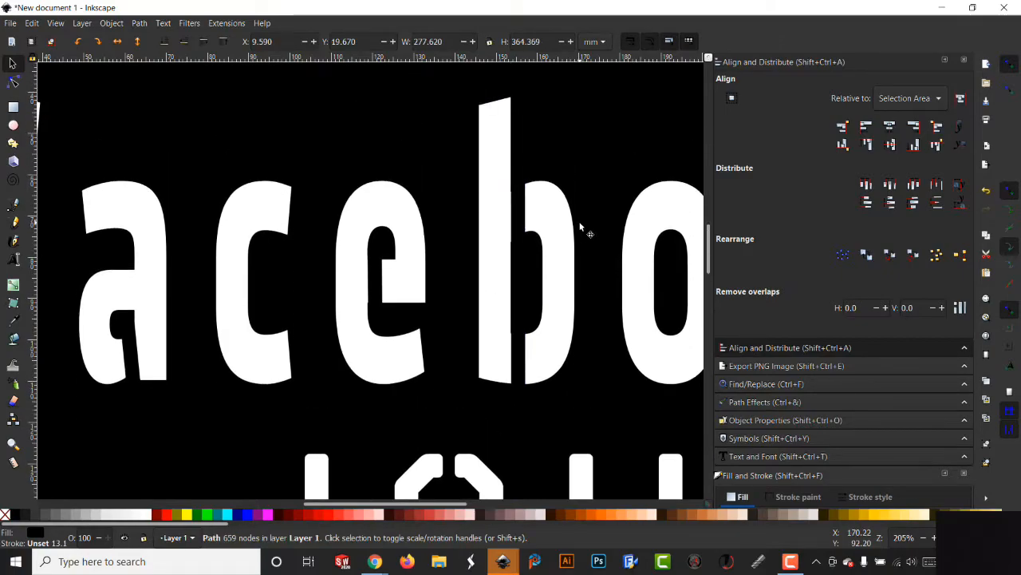
left_click(517, 260)
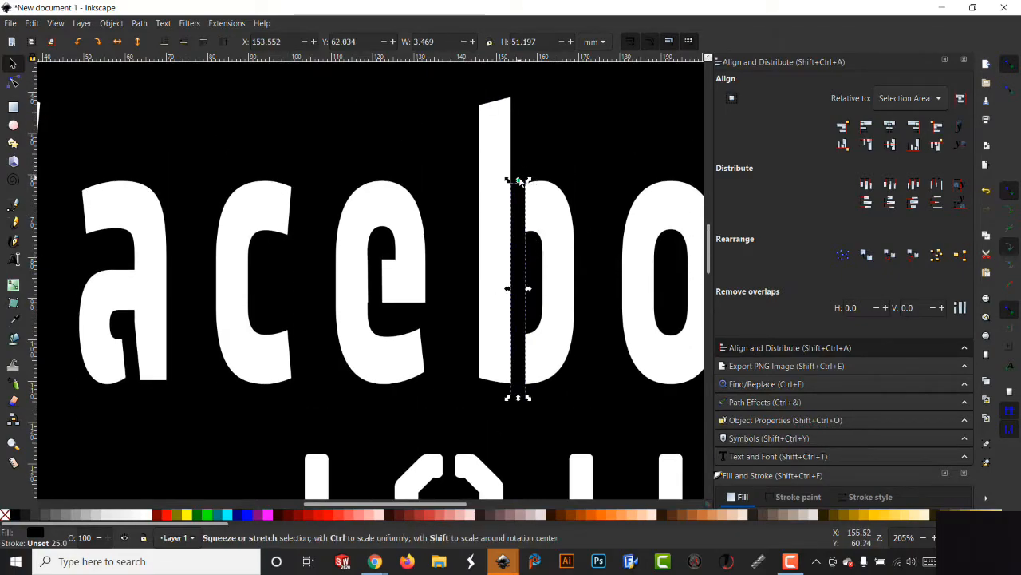
left_click_drag(517, 187, 518, 116)
left_click_drag(518, 245, 529, 323)
left_click(563, 385)
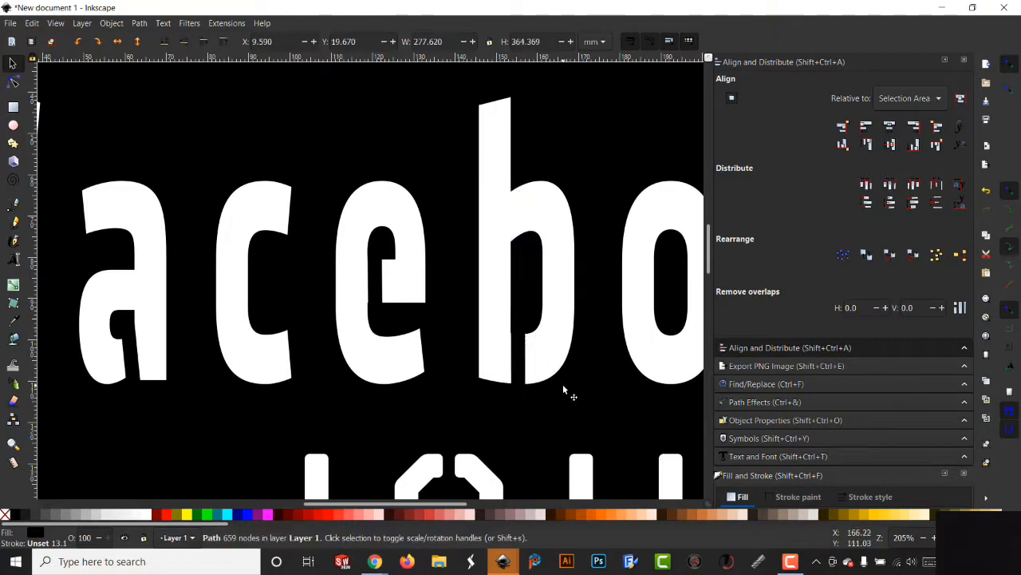
Move the bridge rectangle from the b to the middle of the first o's base.
right_click(515, 350)
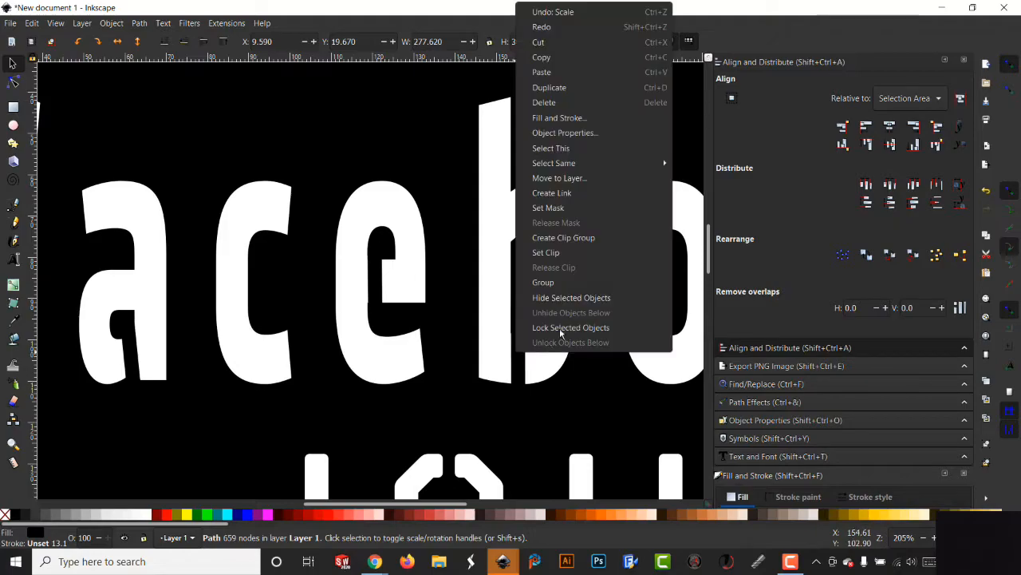
left_click(570, 87)
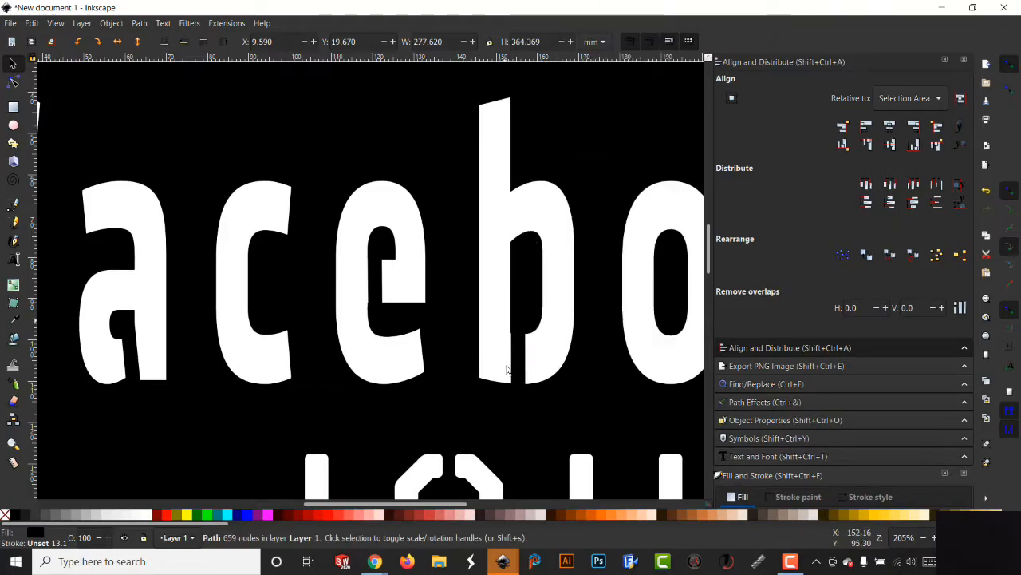
left_click_drag(524, 369, 628, 381)
left_click_drag(691, 388, 688, 388)
left_click_drag(372, 504, 470, 502)
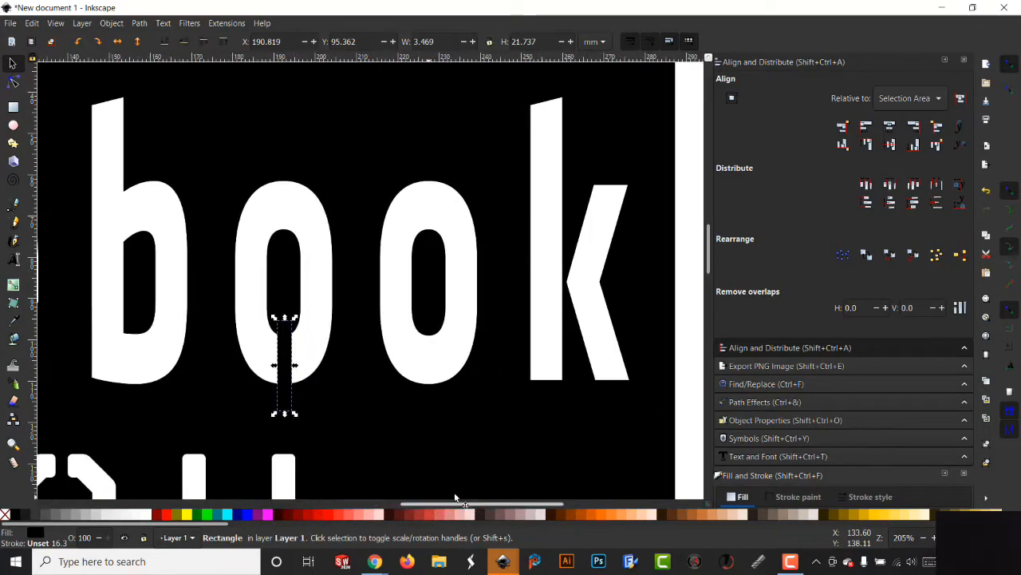
Duplicate the first o's bridge and place the copy at the middle of the second o's base.
right_click(286, 372)
left_click(351, 106)
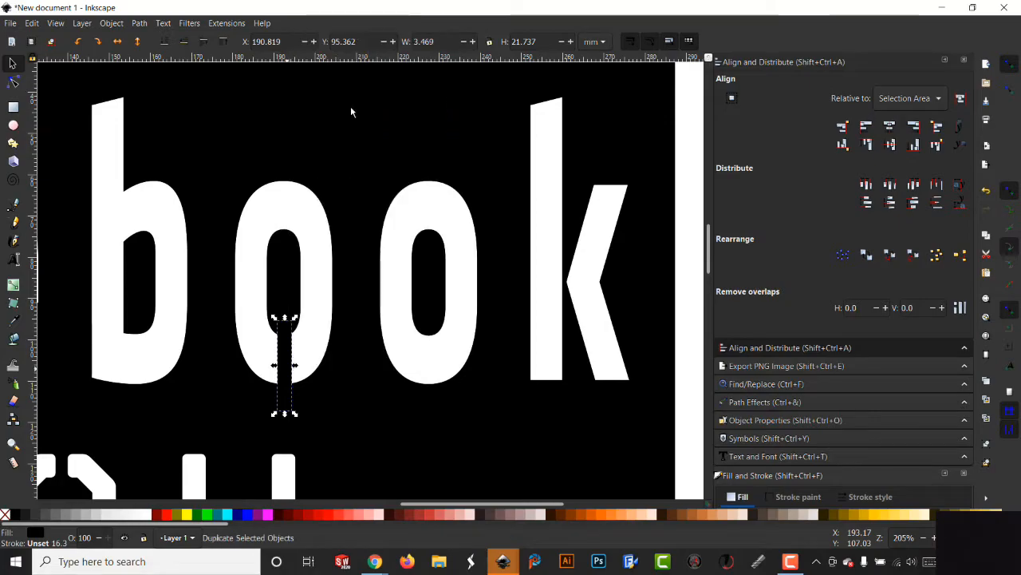
left_click_drag(286, 381, 431, 379)
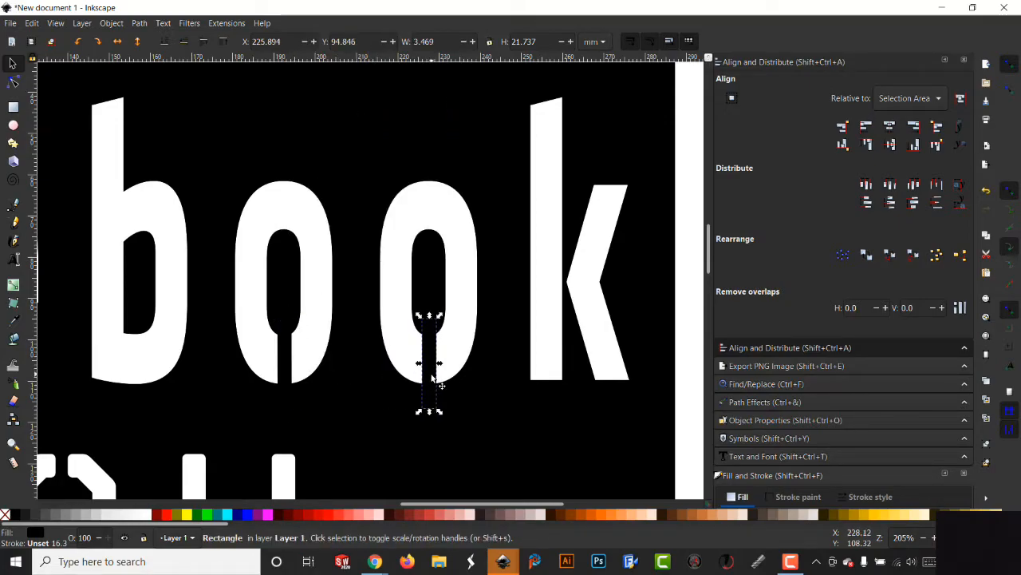
right_click(431, 378)
left_click(506, 110)
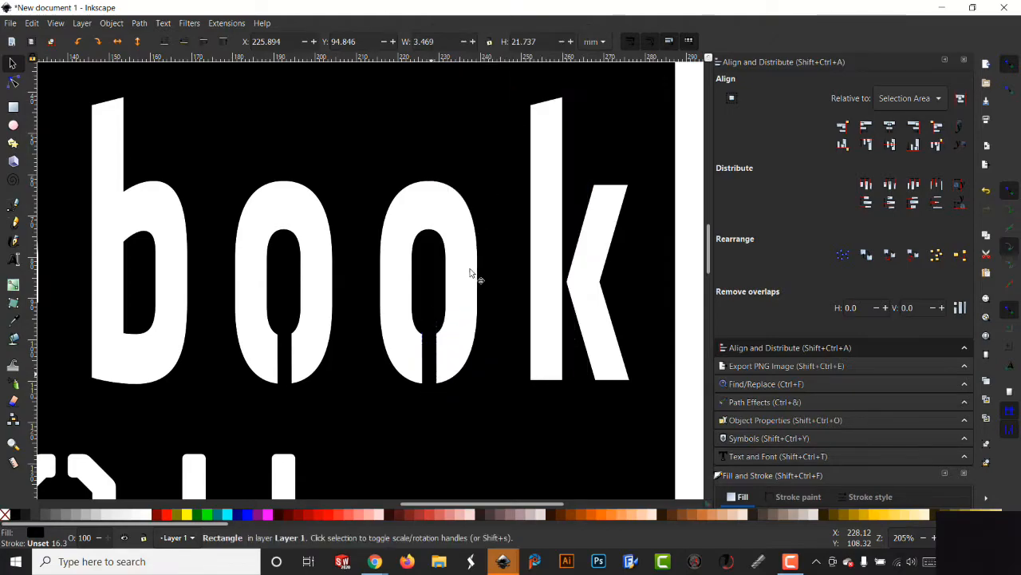
left_click_drag(433, 384, 469, 390)
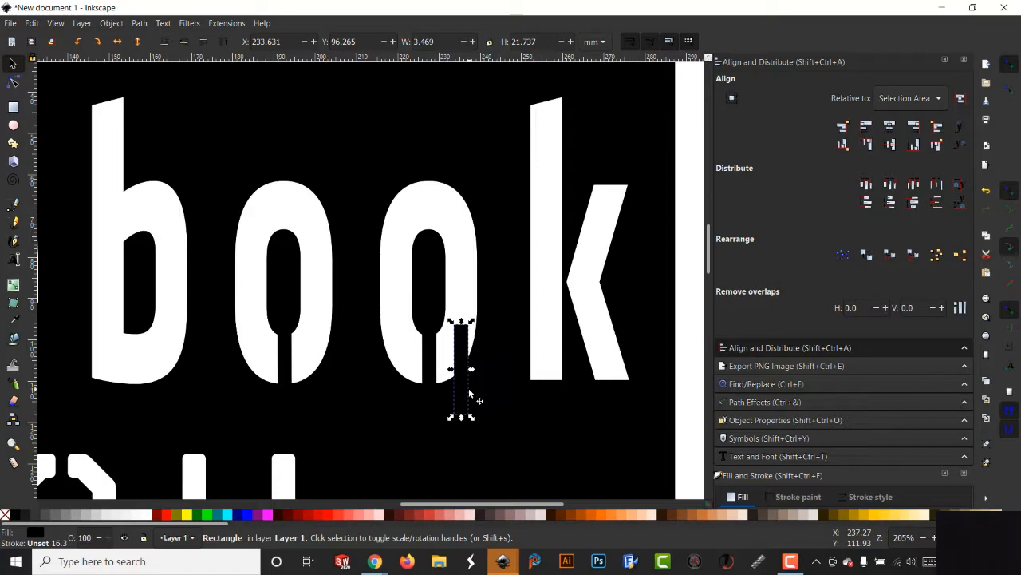
key("Delete")
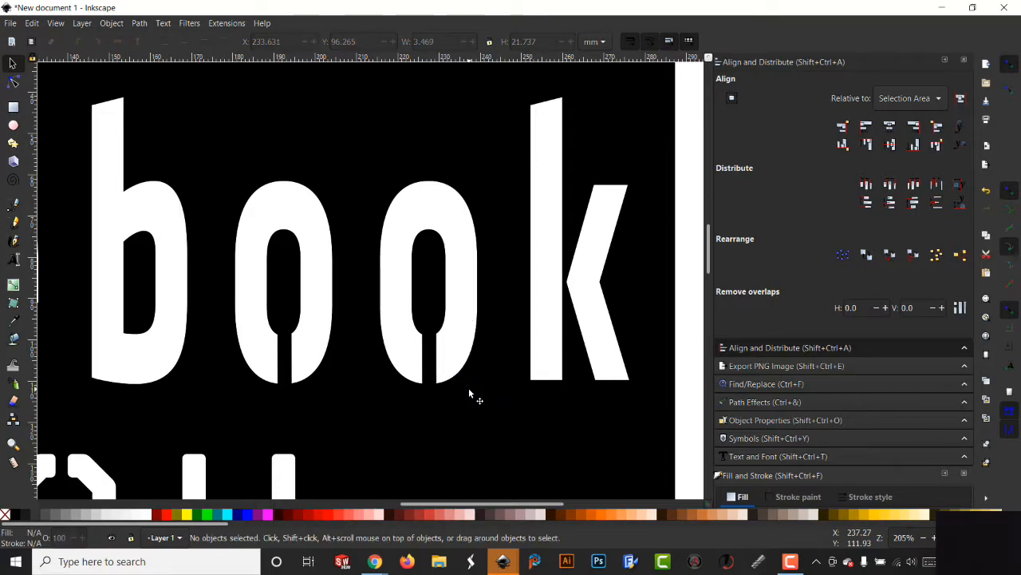
Nudge the bridges of both o's so each sits centred under its counter.
left_click_drag(285, 362, 284, 364)
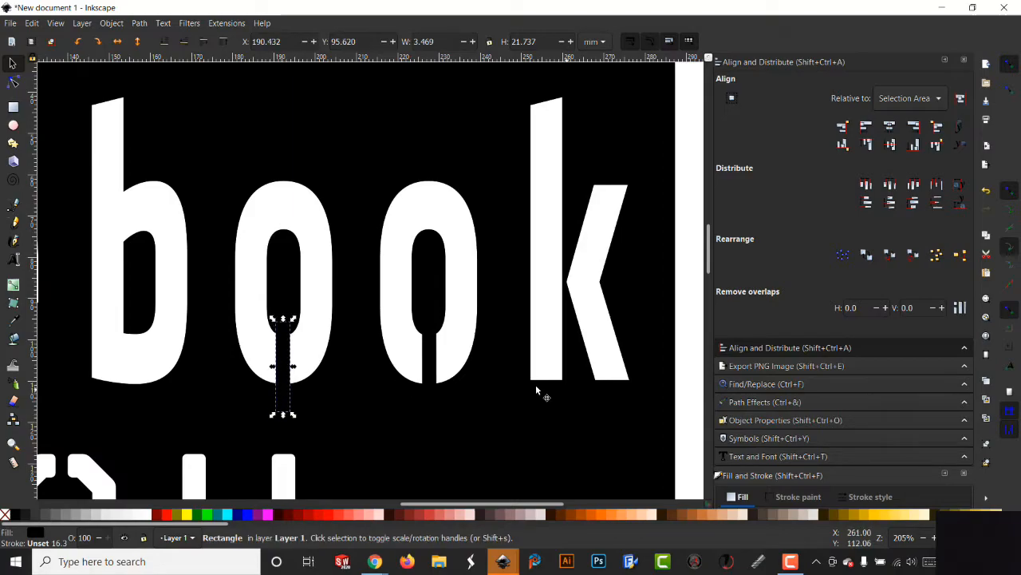
left_click(436, 366)
left_click_drag(433, 367, 435, 369)
left_click(378, 398)
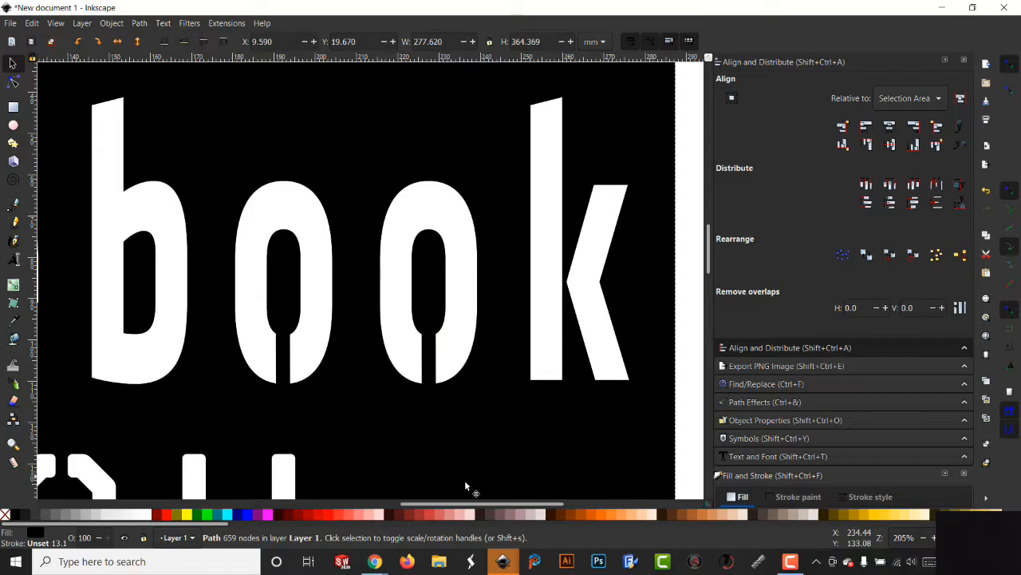
Duplicate the first o's bridge and place the copy through the b's base, flush with the stem's inner edge.
left_click_drag(492, 507, 424, 503)
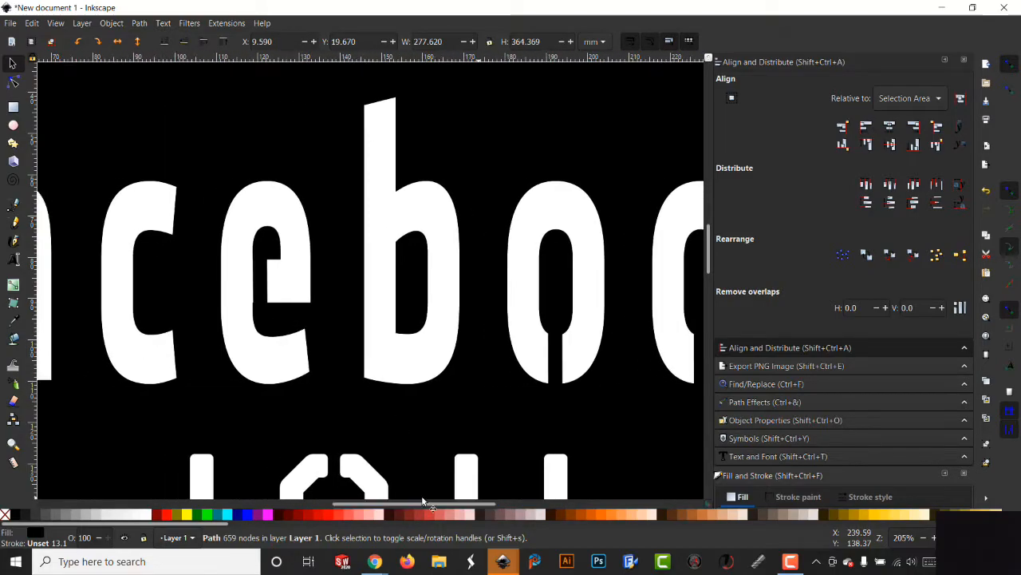
right_click(561, 365)
key("Escape")
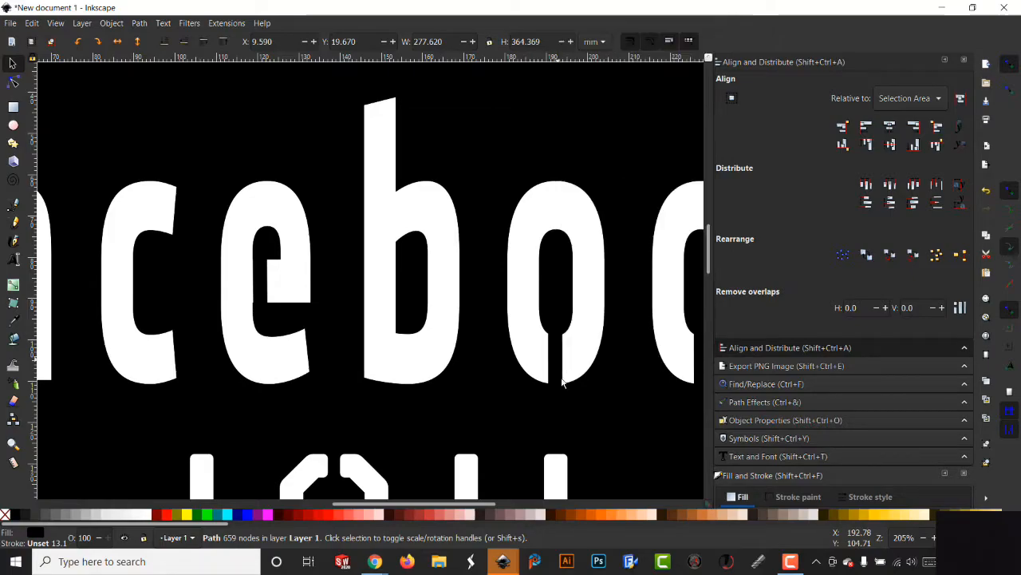
left_click(564, 378)
right_click(561, 376)
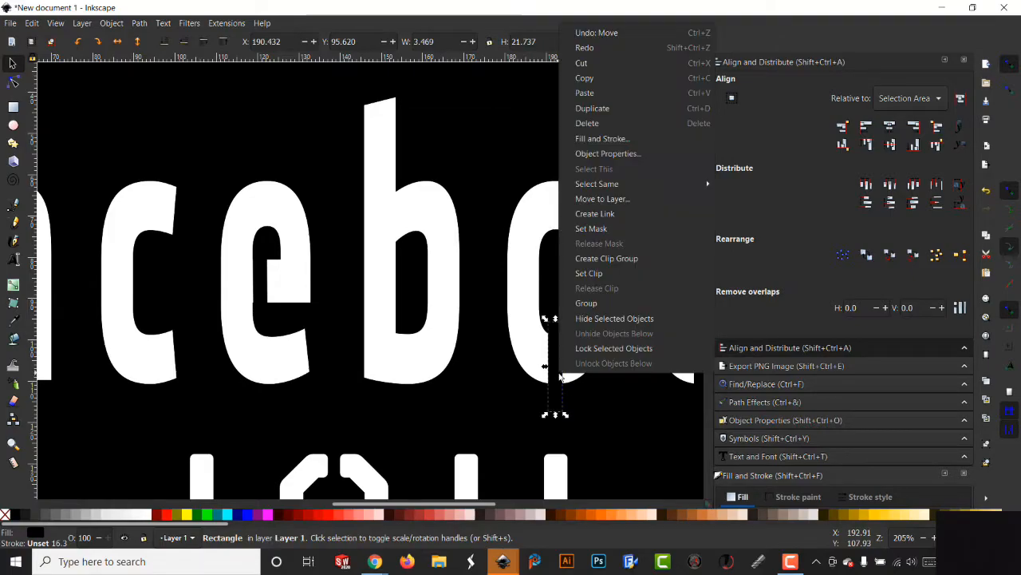
left_click(595, 104)
left_click_drag(551, 391, 404, 391)
key("ctrl+minus")
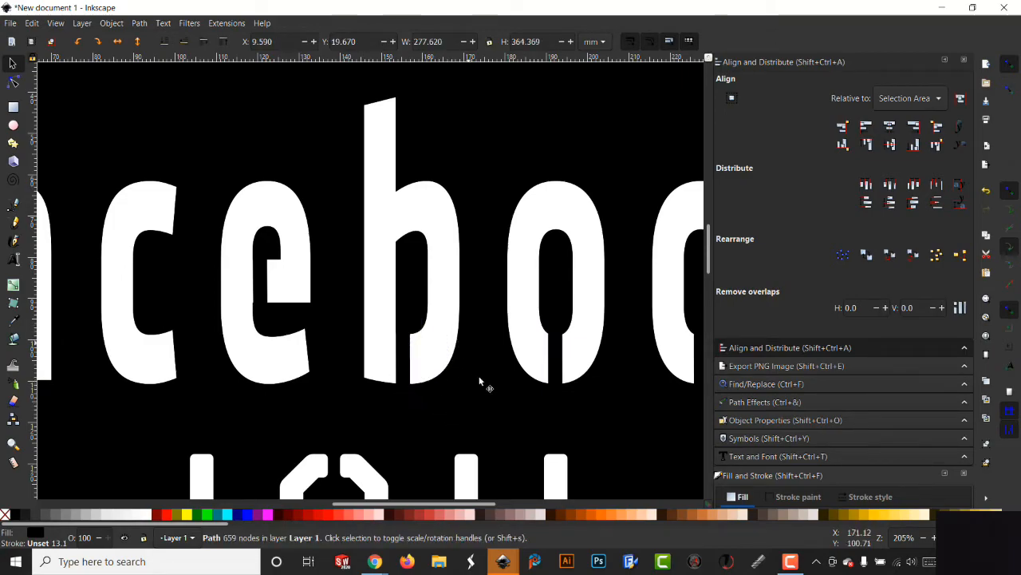
Select all five bridge rectangles across the facebook lettering and combine them into a single path.
key("minus")
key("minus")
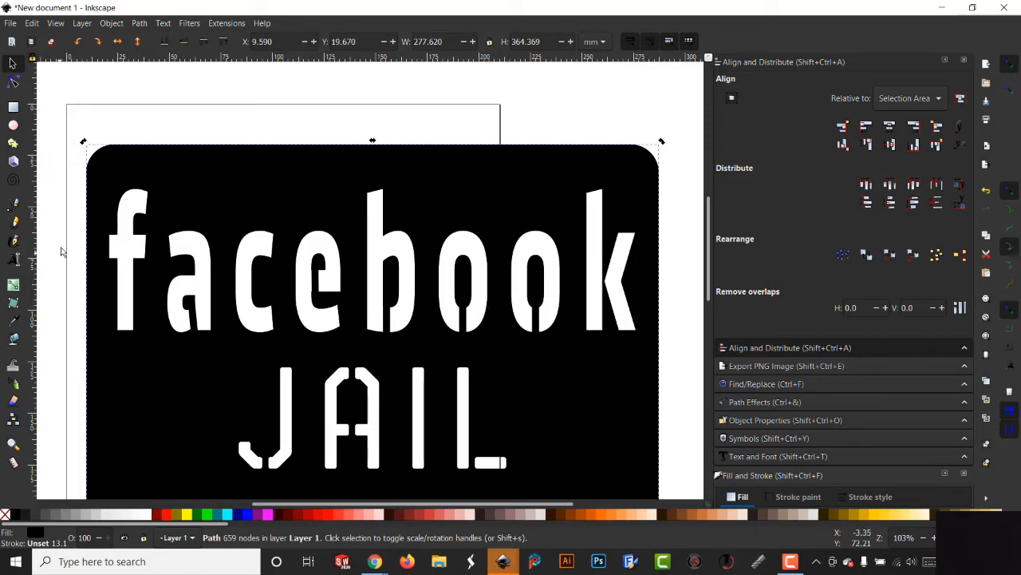
left_click_drag(56, 247, 672, 363)
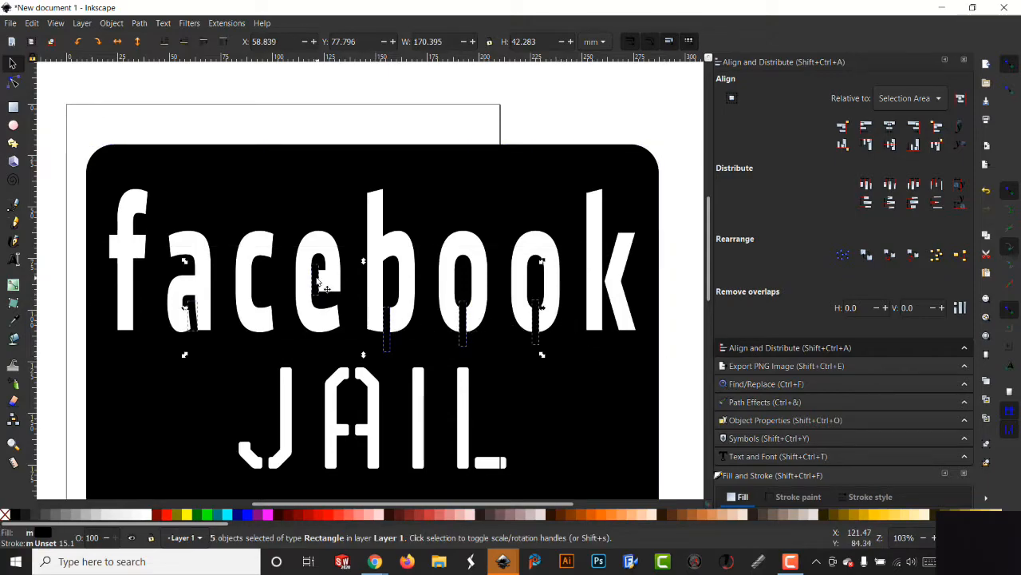
left_click(139, 24)
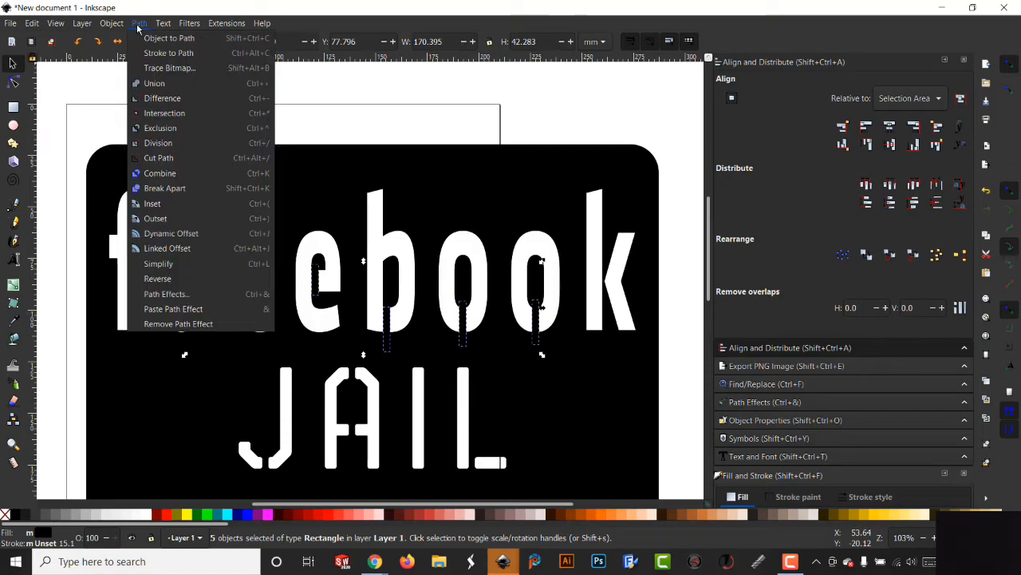
left_click(176, 174)
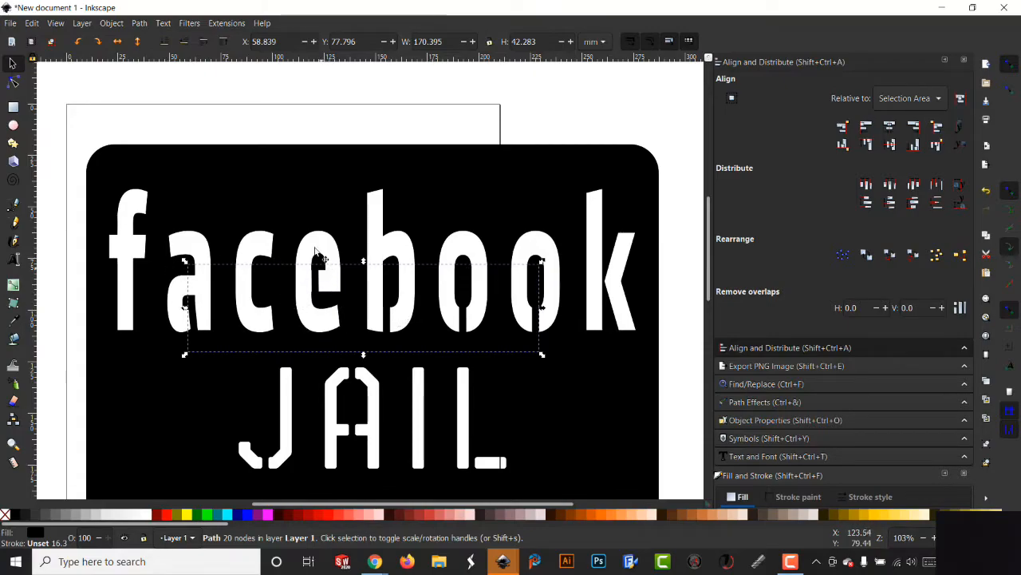
Union the combined facebook bridge path with the black sign.
left_click(292, 198, "shift")
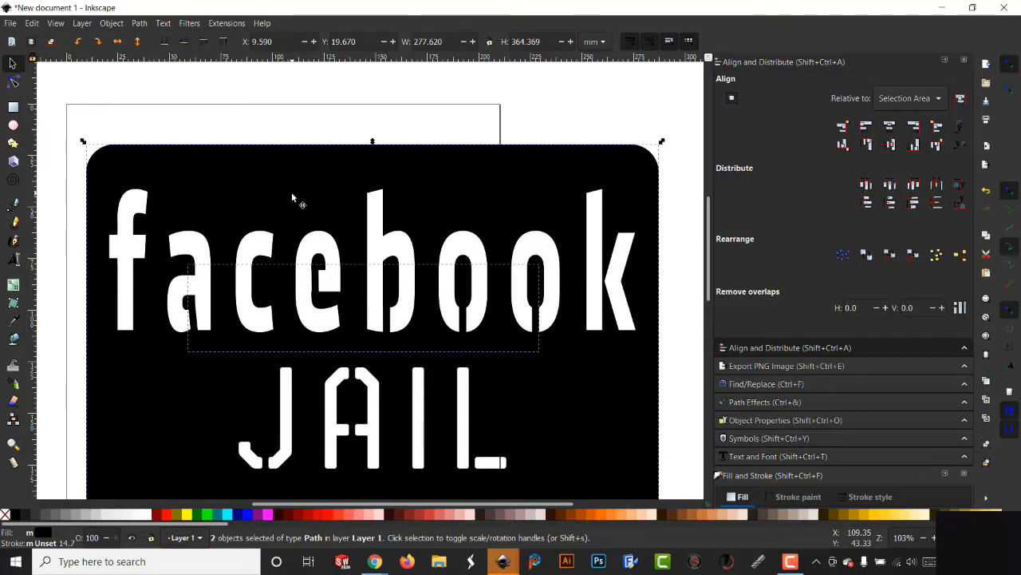
left_click(137, 24)
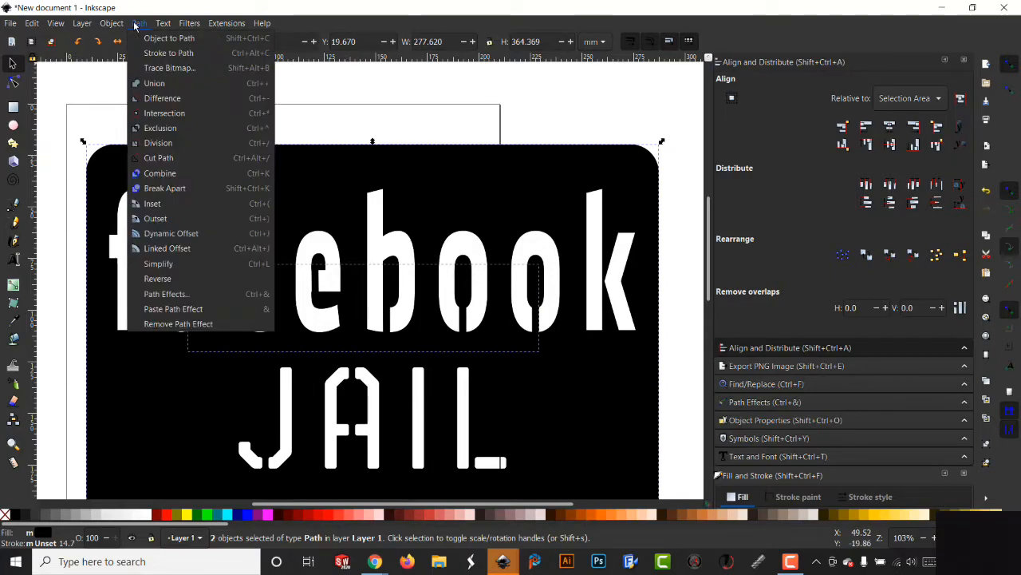
left_click(188, 85)
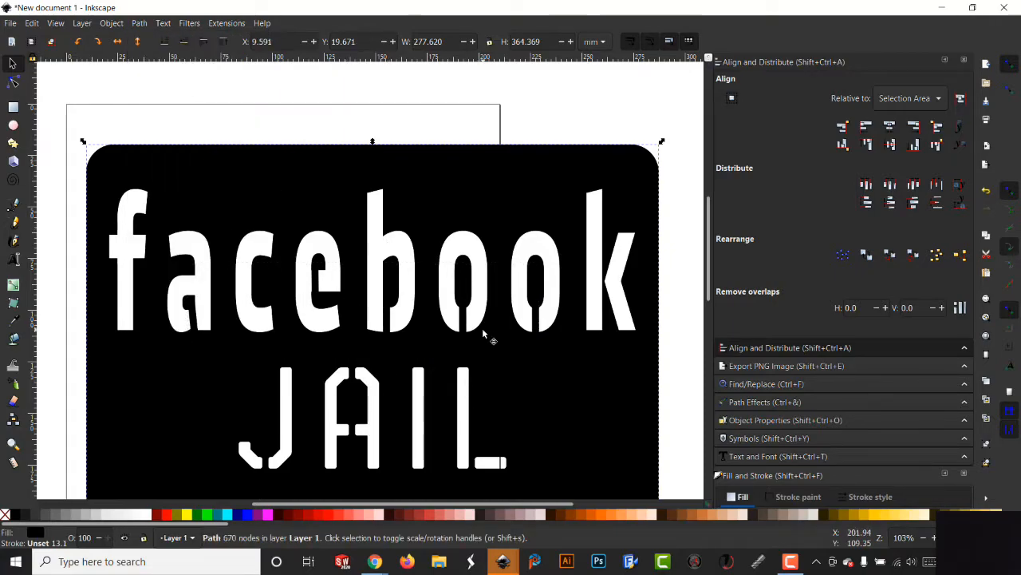
Draw a black bridge rectangle about 3.5 by 9 mm across the crossbar of INMATE's A, starting at the counter's lower inner corner.
scroll(484, 344, "down", 4)
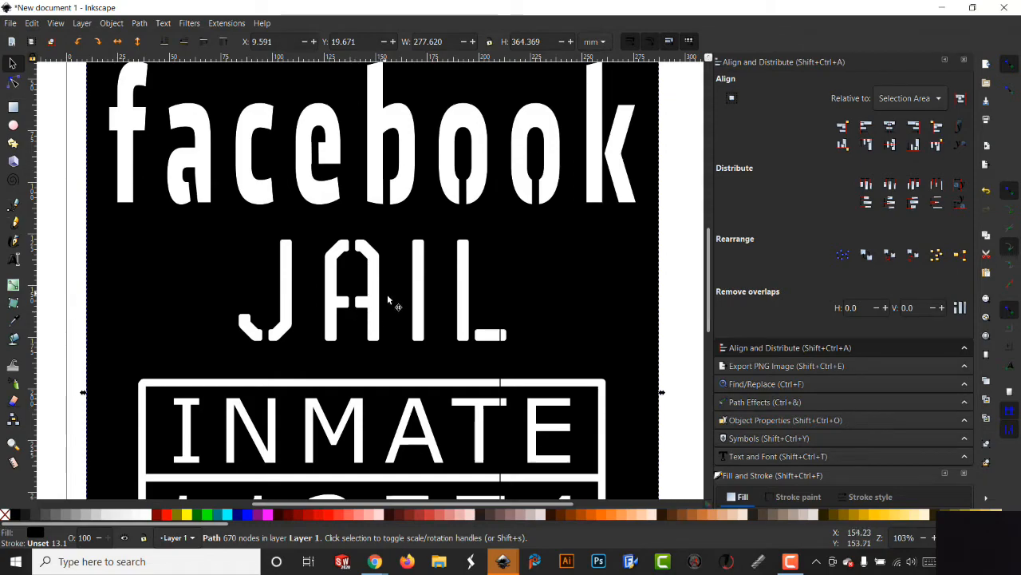
scroll(404, 297, "down", 1)
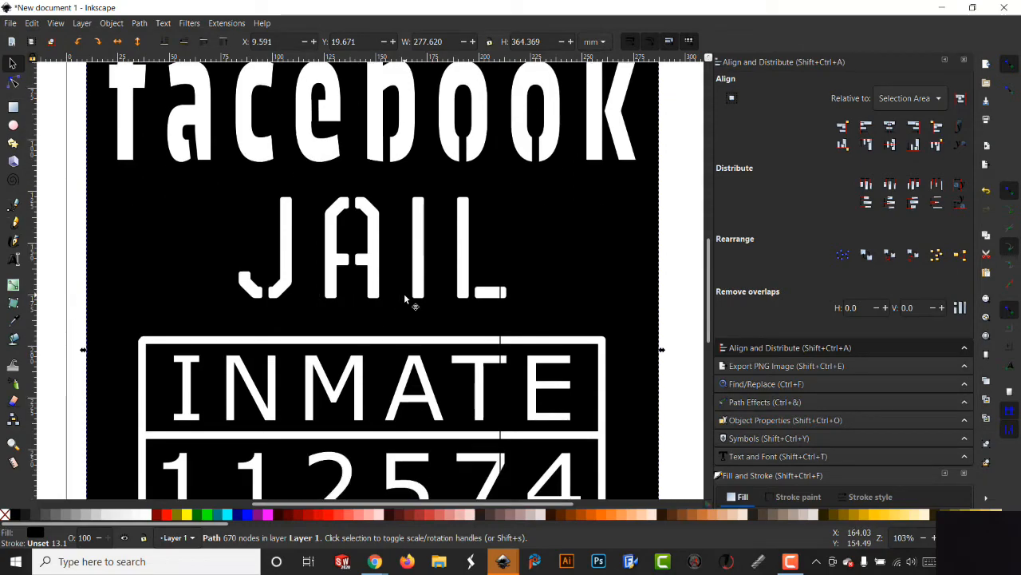
scroll(343, 270, "down", 1)
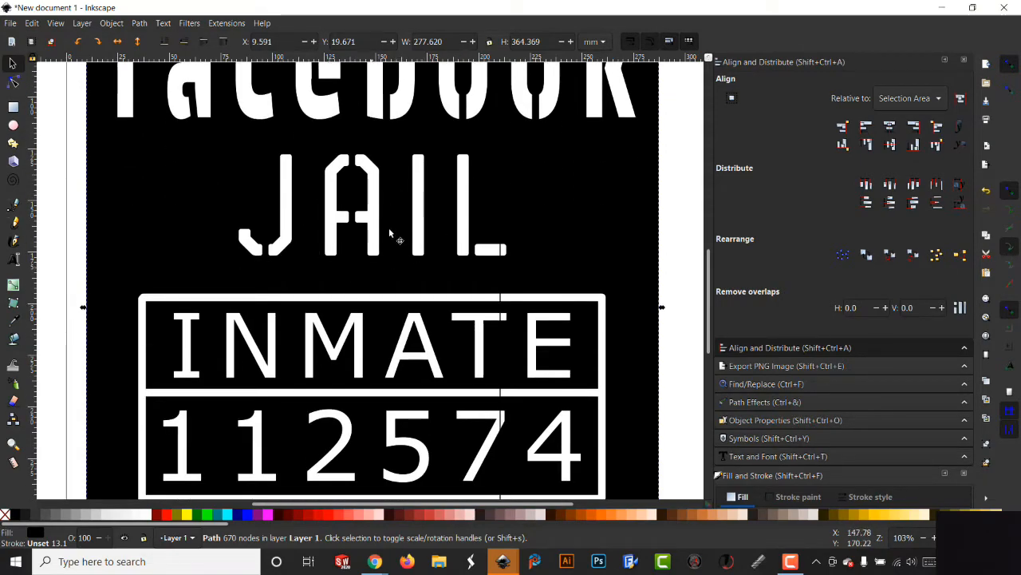
scroll(391, 228, "down", 1)
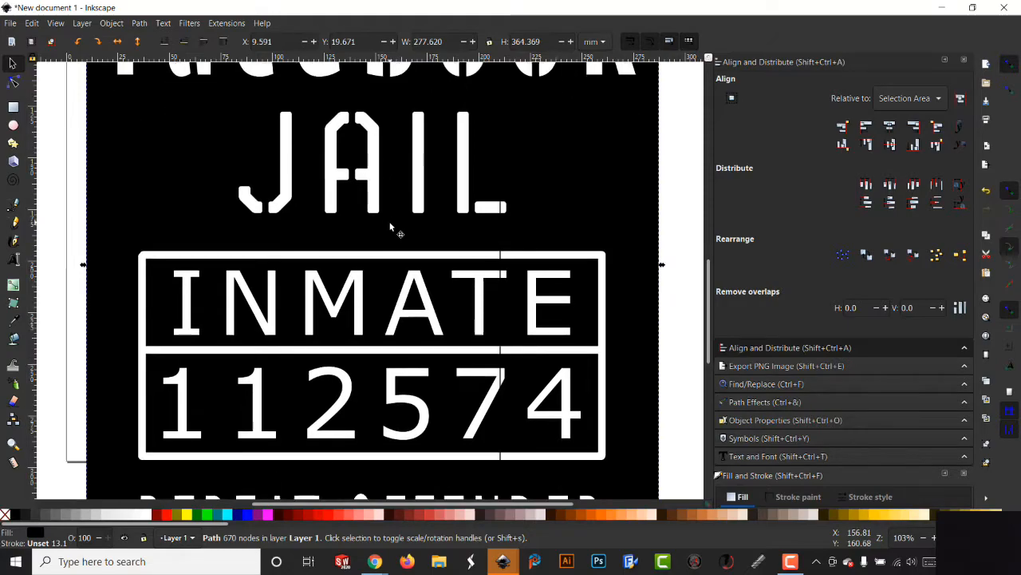
scroll(391, 228, "down", 1)
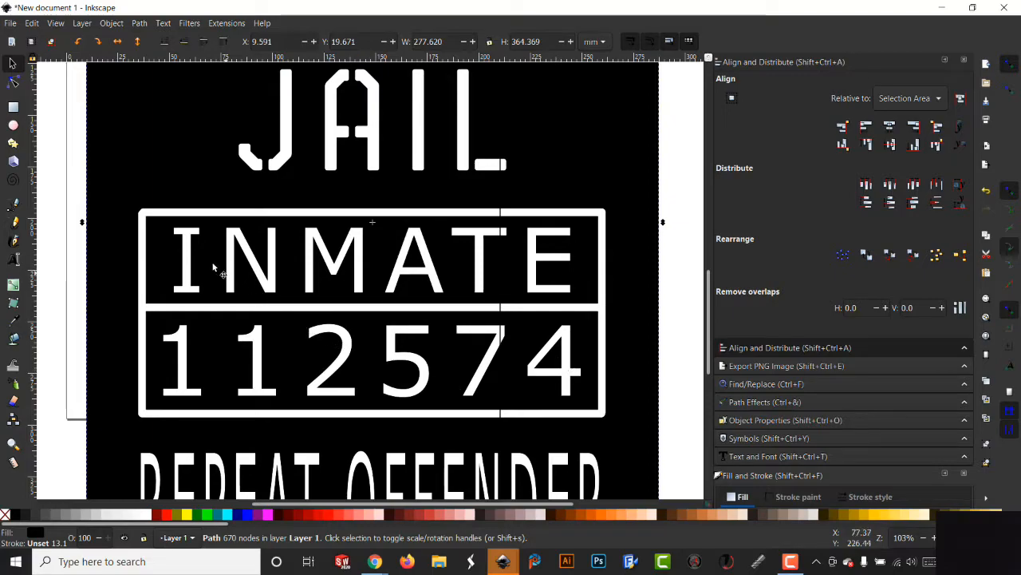
left_click(14, 444)
left_click_drag(375, 247, 455, 307)
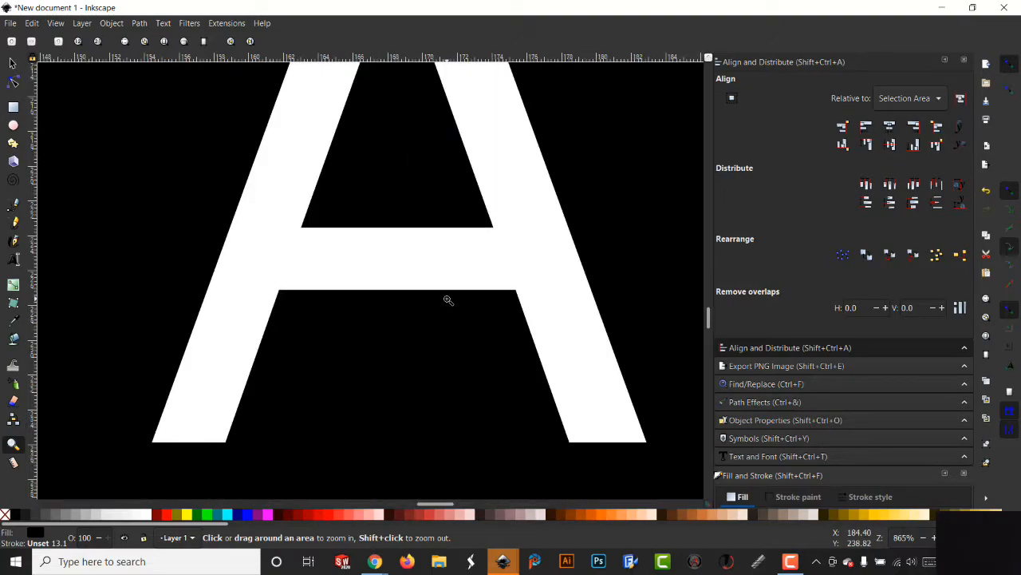
left_click(13, 106)
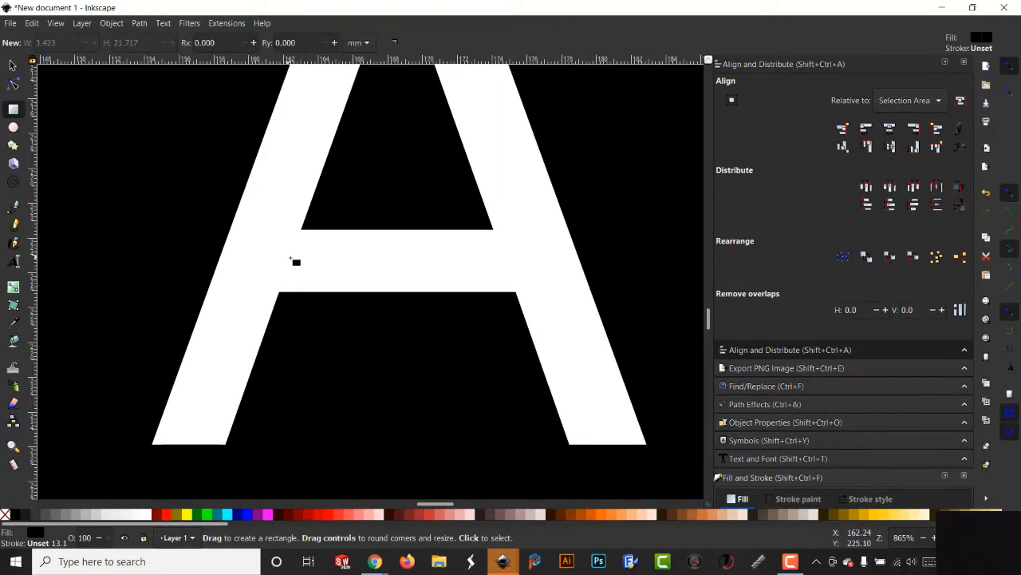
left_click_drag(303, 225, 363, 386)
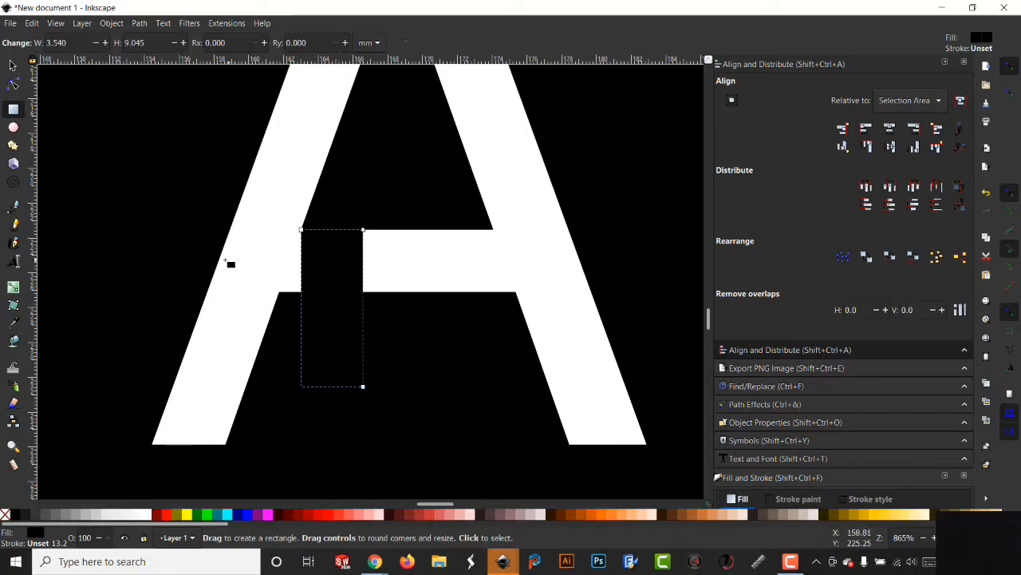
Rotate the A's bridge rectangle to match the slant of the first leg and place it flush against the leg's inner edge.
left_click(13, 66)
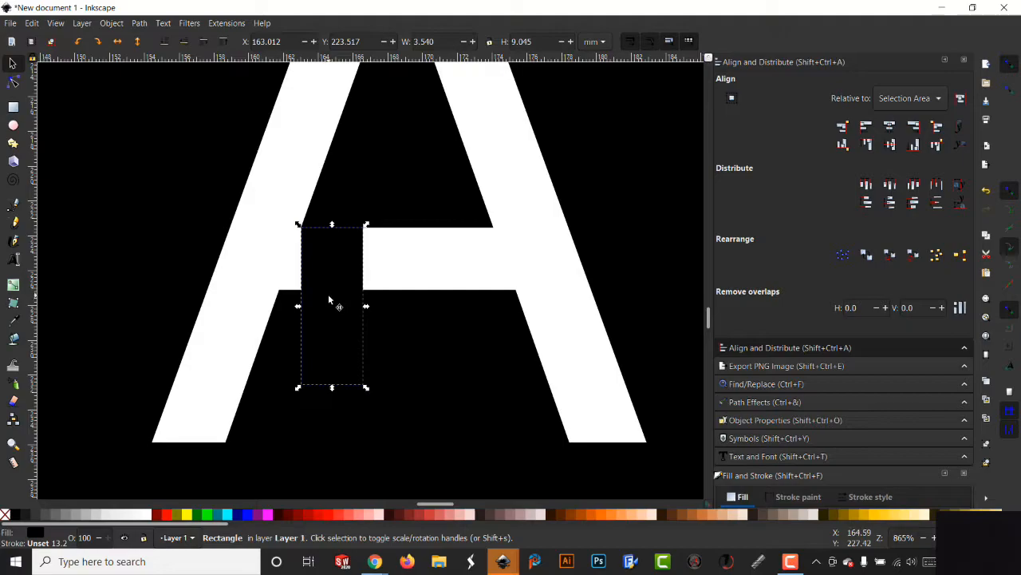
left_click_drag(371, 229, 348, 232)
left_click_drag(372, 195, 370, 201)
left_click(398, 320)
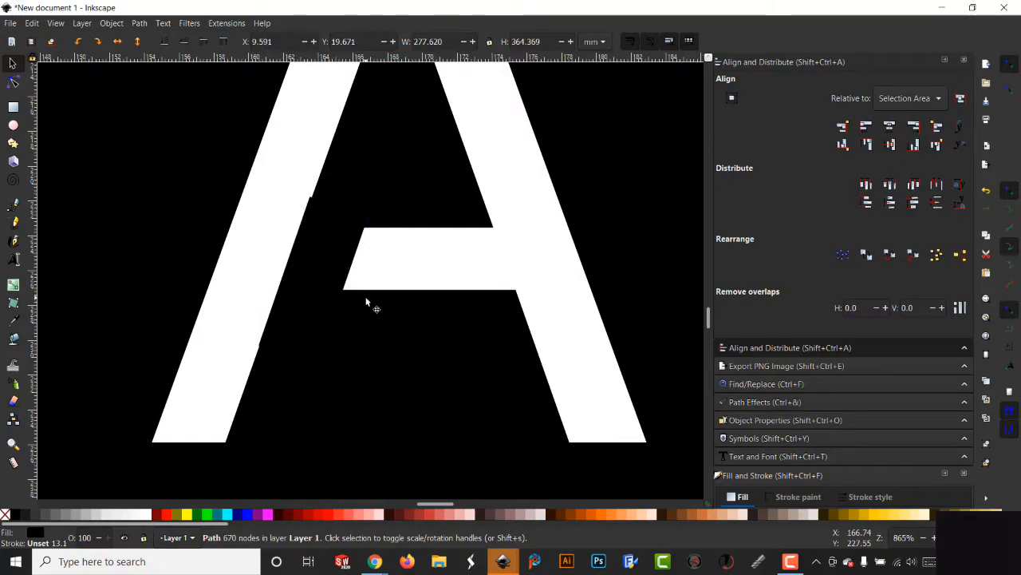
Duplicate the A's bridge rectangle and move the copy onto the 4 in the inmate number.
scroll(366, 301, "down", 5)
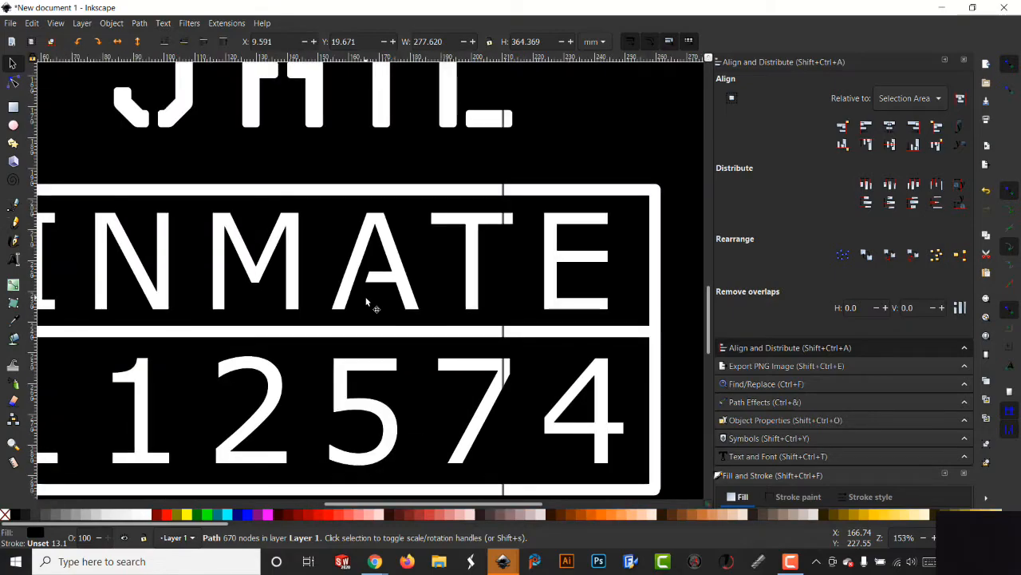
left_click(364, 279)
right_click(361, 278)
left_click(390, 284)
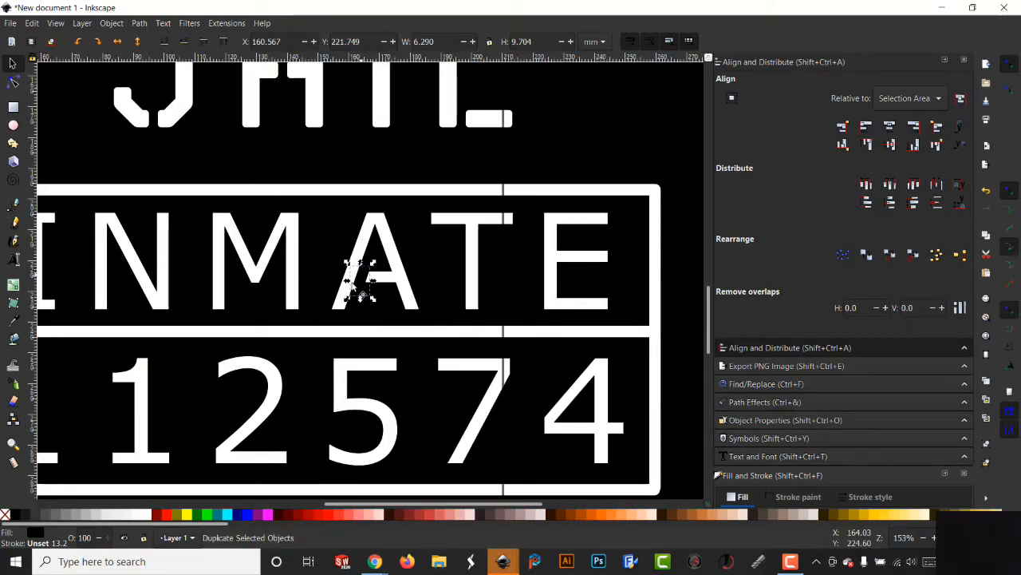
left_click_drag(364, 287, 598, 422)
Rotate the 4's bridge rectangle upright and place it across the crossbar, flush with the stem's inner edge.
scroll(594, 423, "down", 2)
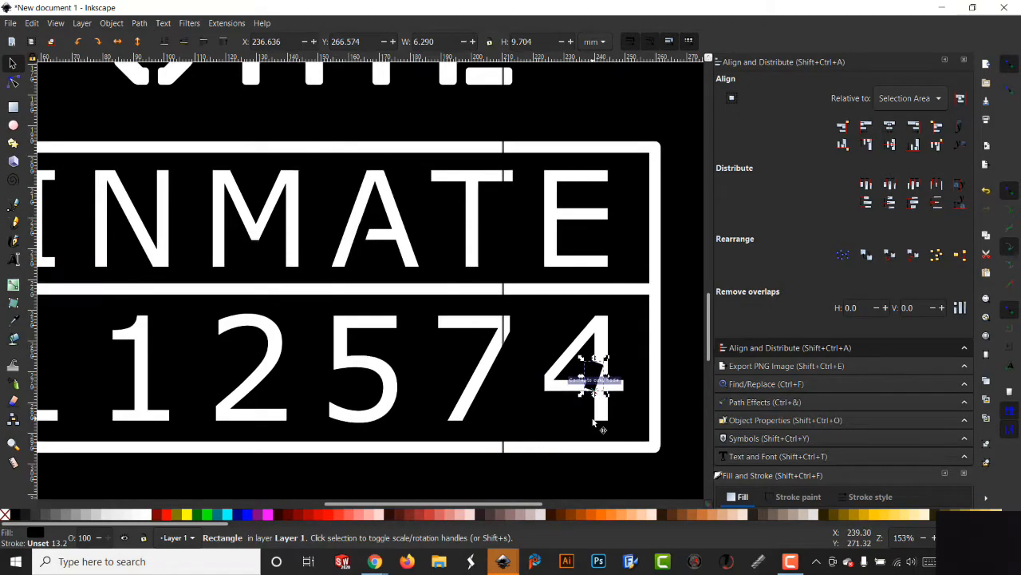
left_click_drag(495, 504, 540, 505)
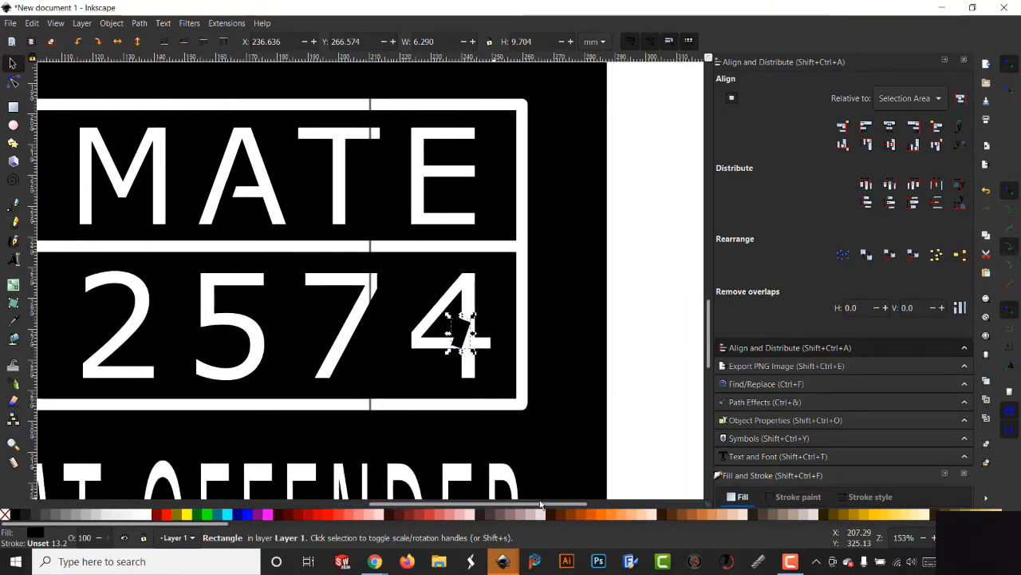
key("plus")
key("plus")
key("plus")
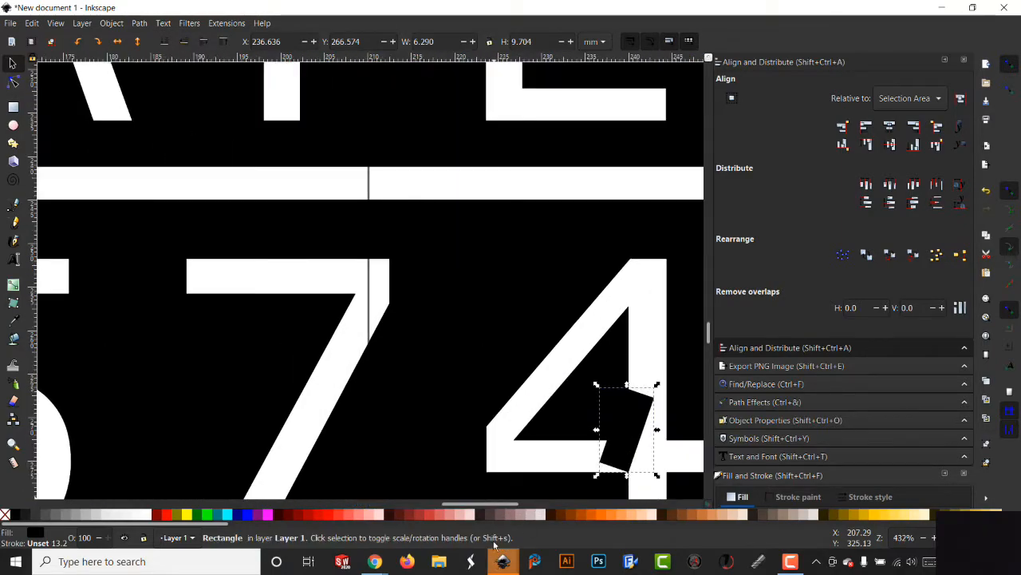
left_click_drag(508, 505, 524, 504)
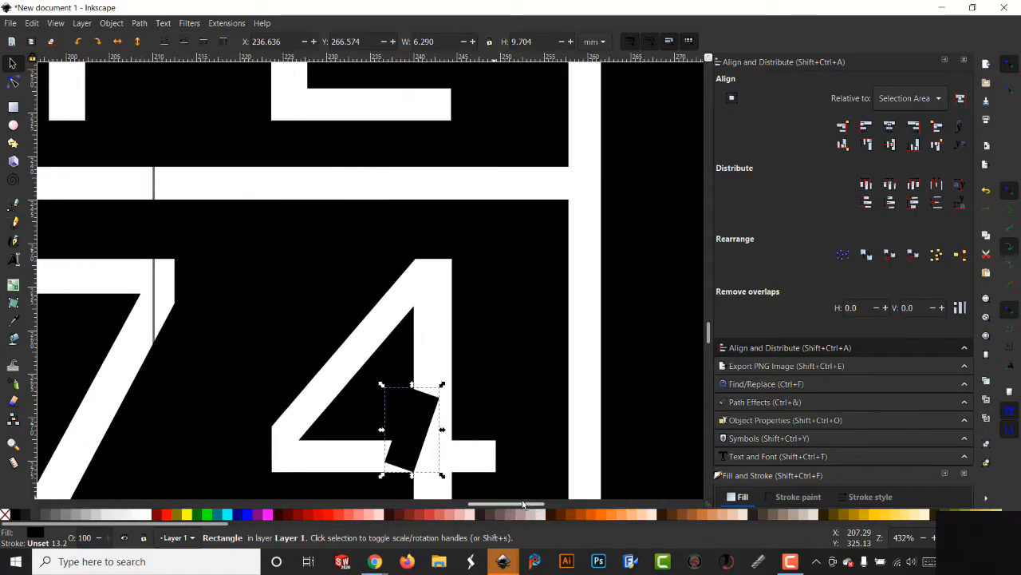
left_click(416, 432)
left_click_drag(441, 385, 398, 437)
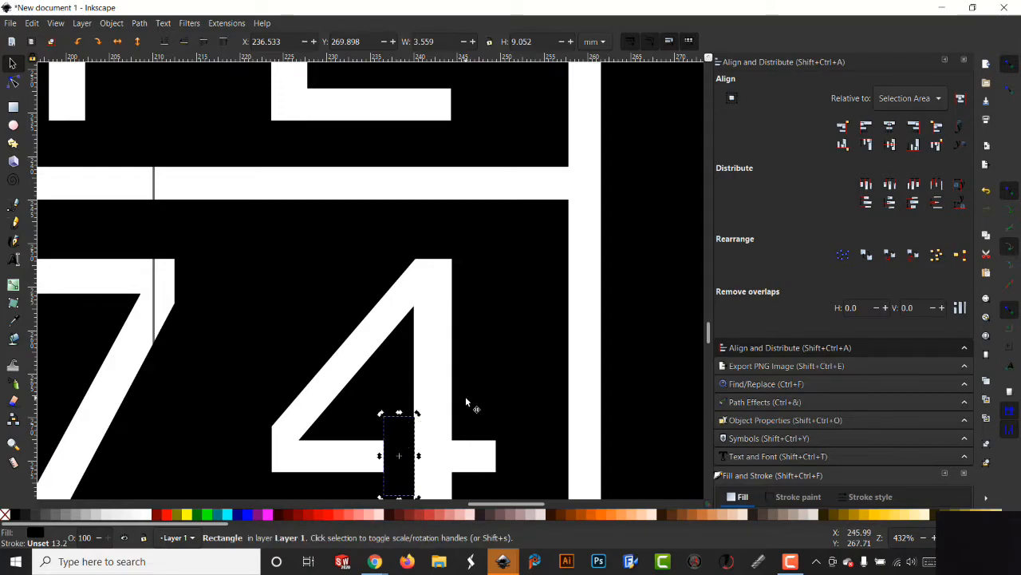
key("minus")
key("minus")
key("minus")
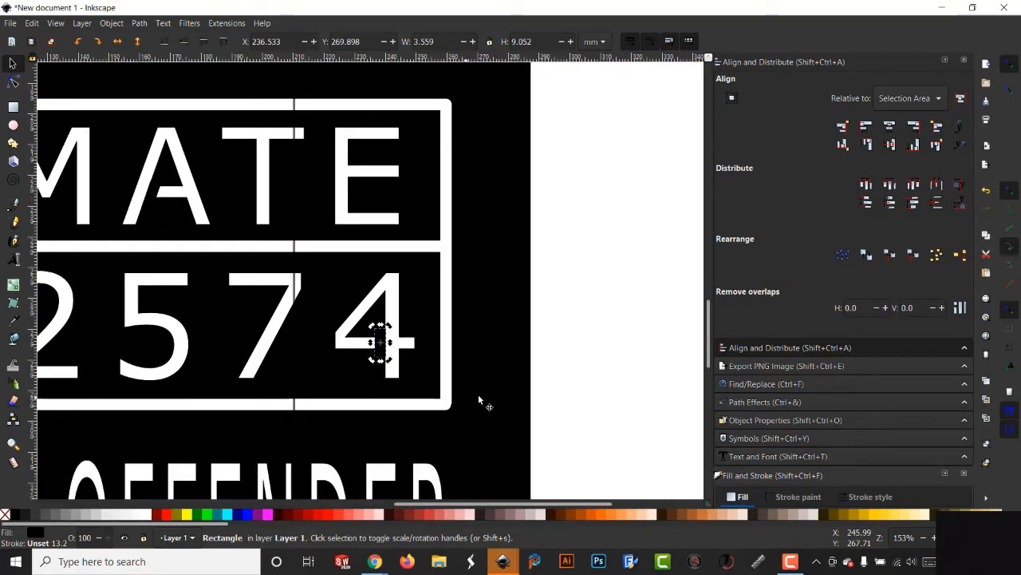
left_click(554, 383)
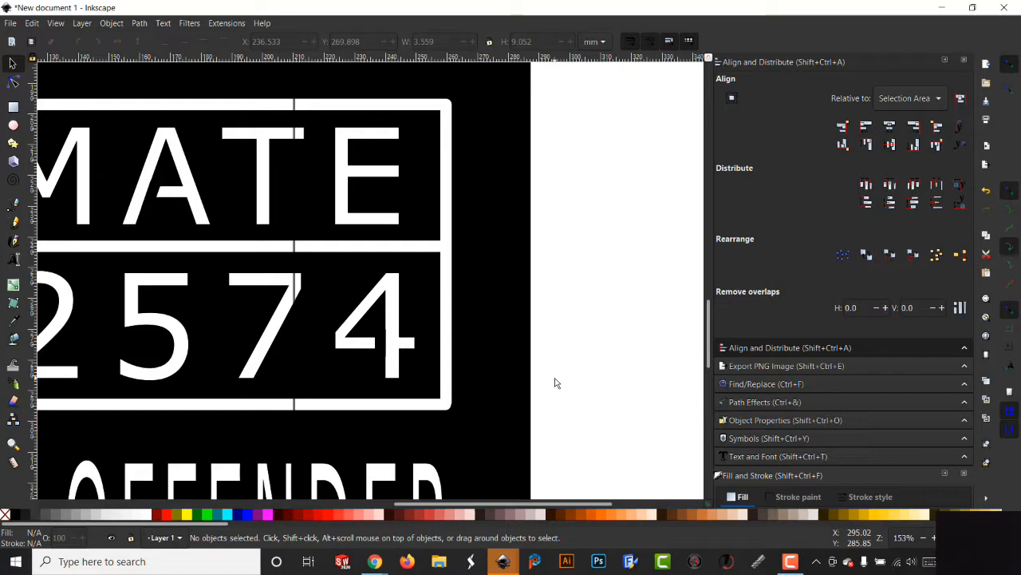
Select the bridge rectangles of the A and the 4 inside the inmate frame and combine them into one path.
key("minus")
key("minus")
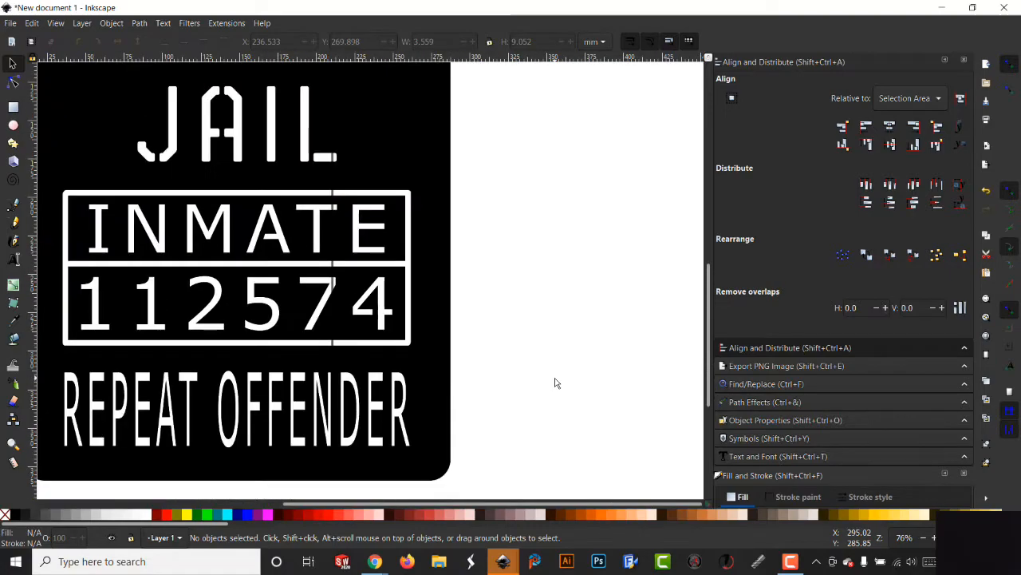
left_click_drag(498, 508, 436, 512)
left_click_drag(81, 179, 584, 376)
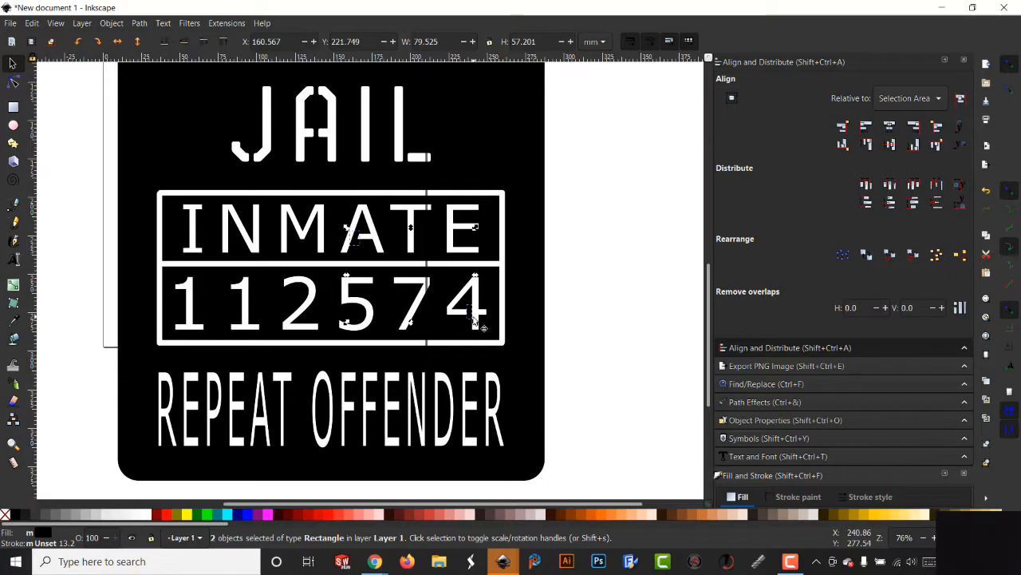
left_click(139, 23)
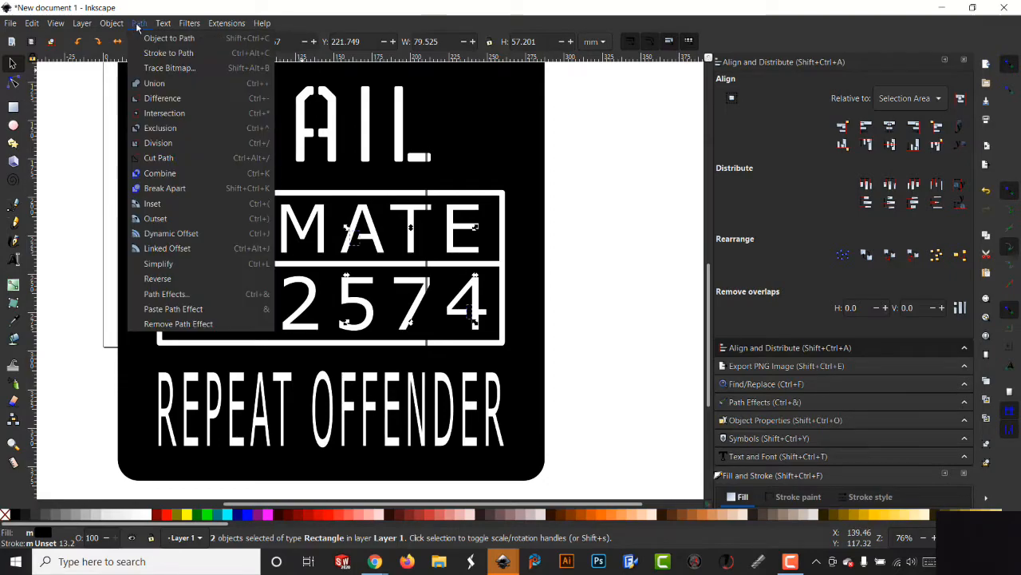
left_click(183, 176)
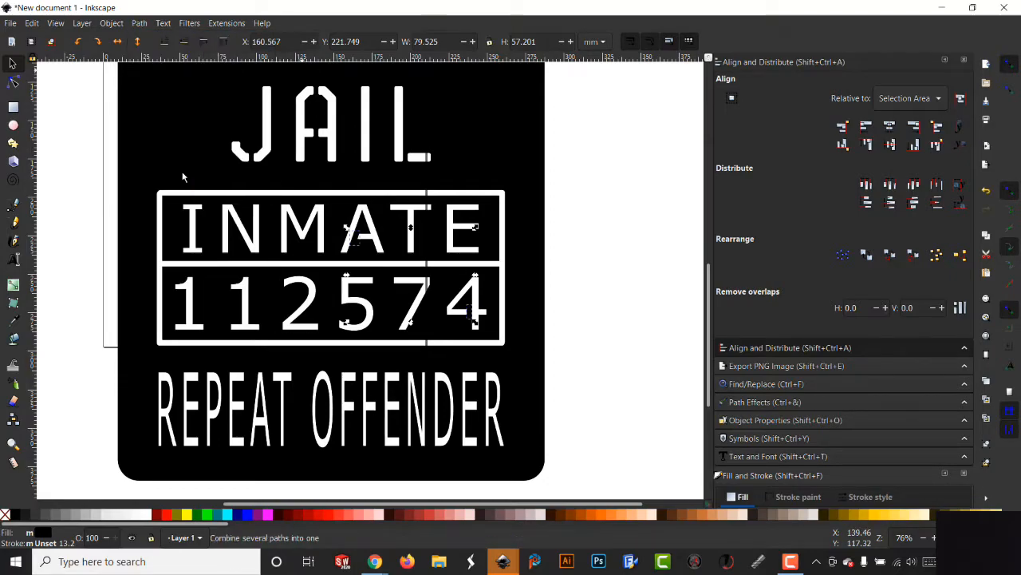
Union the combined path of the A and 4 bridges with the black sign.
left_click(136, 295, "shift")
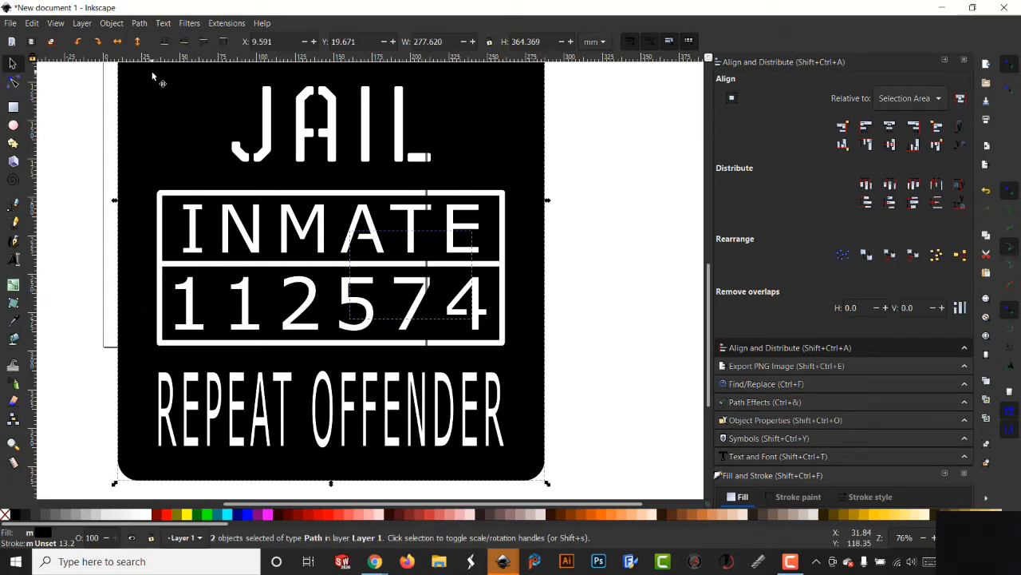
left_click(140, 23)
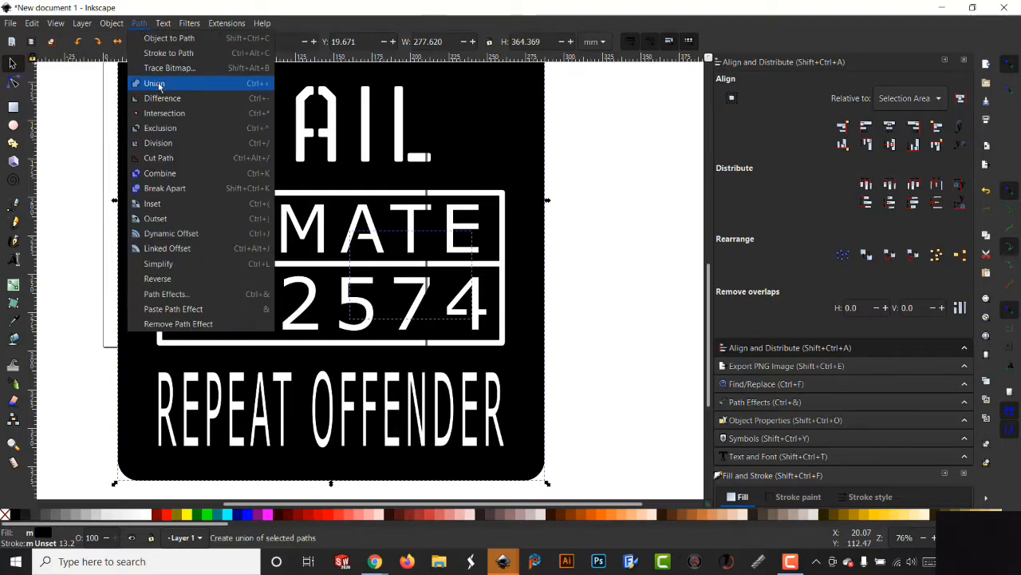
left_click(159, 87)
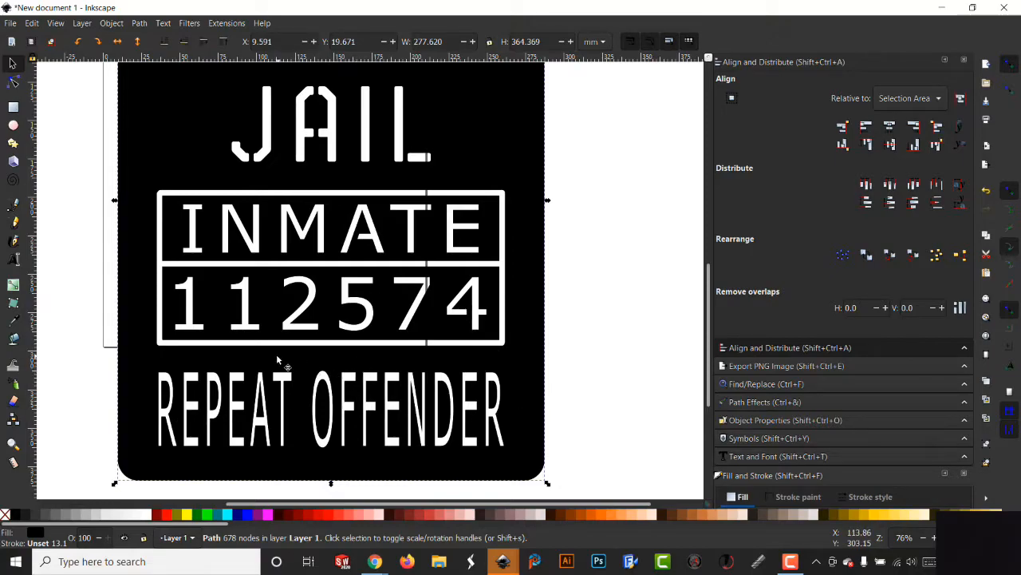
Cover the REPEAT OFFENDER line with a black rectangle about 248 by 66 mm and union it with the sign.
scroll(278, 357, "down", 1)
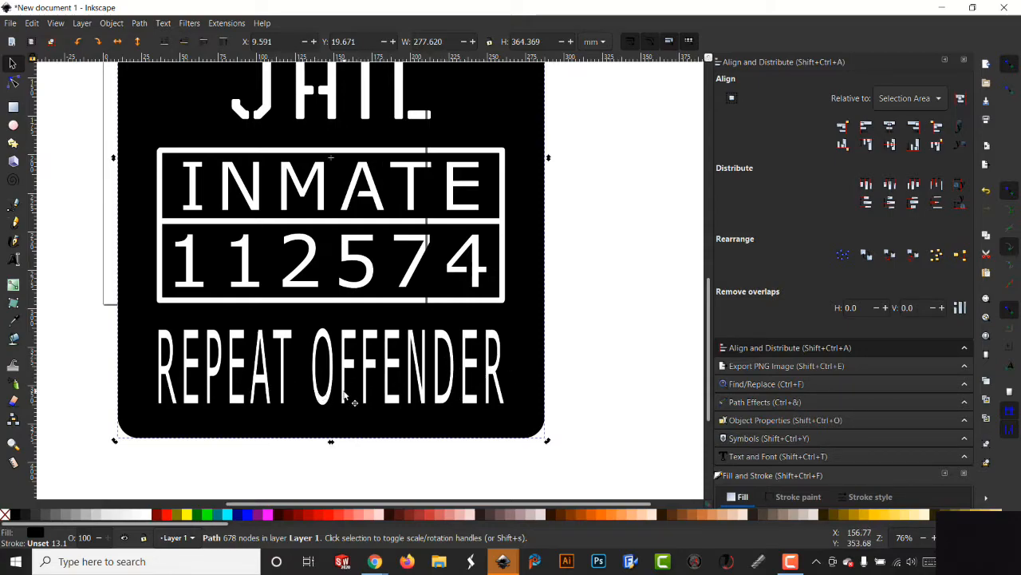
left_click(13, 108)
left_click_drag(138, 320, 521, 422)
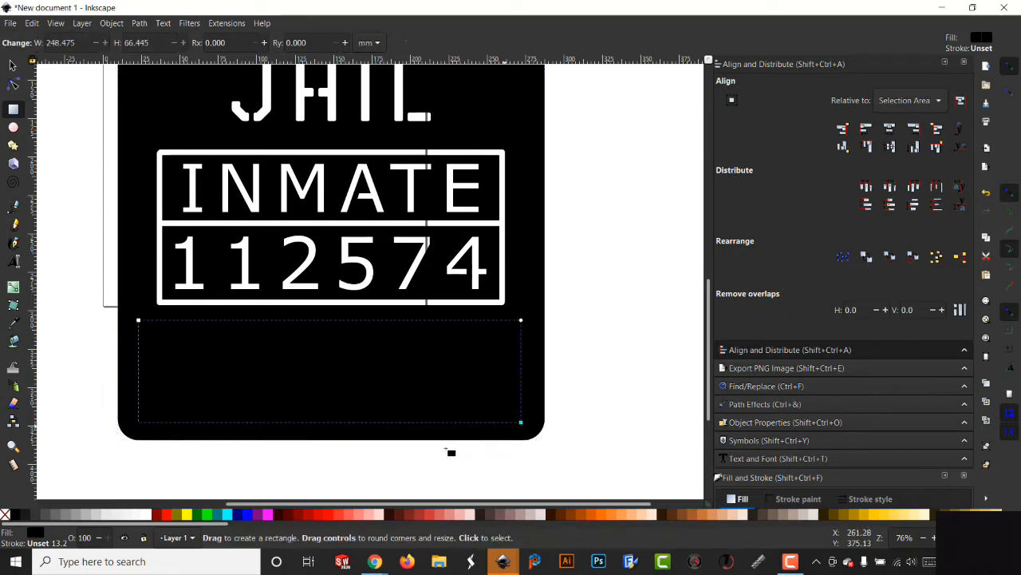
left_click(338, 429, "shift")
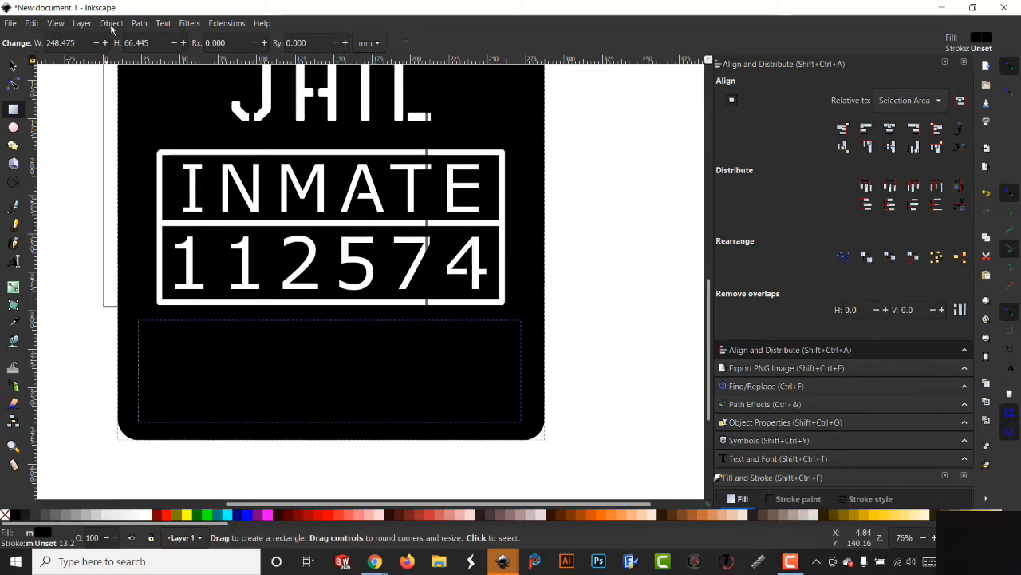
left_click(138, 22)
left_click(156, 84)
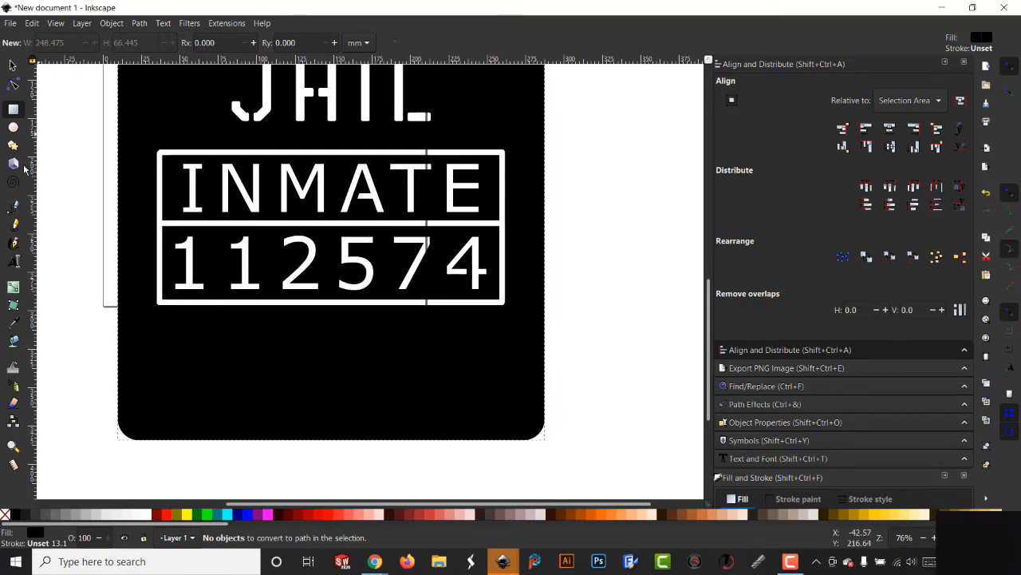
Add a text object reading REPEAT OFFENDER just below the black sign.
left_click(13, 262)
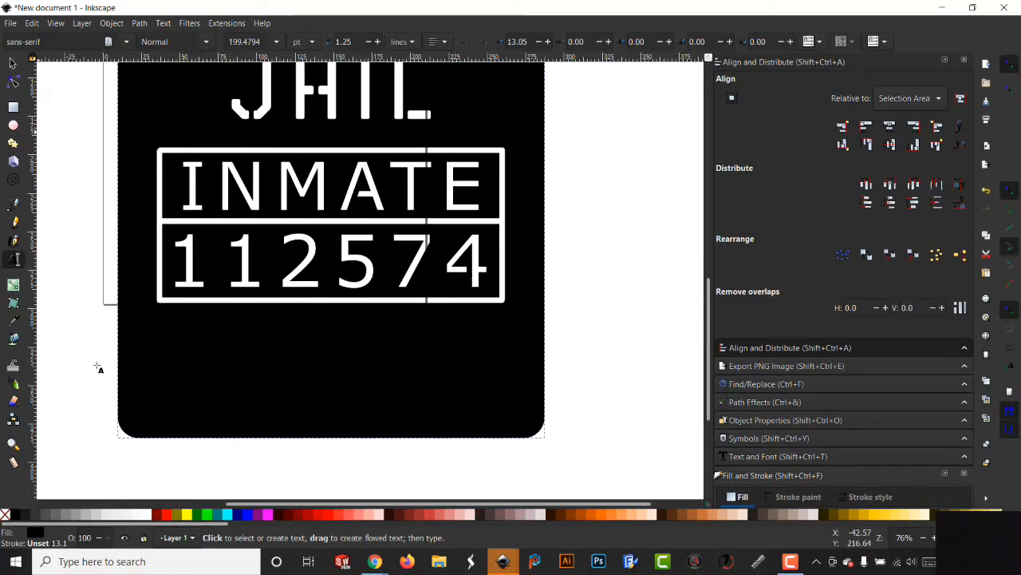
left_click(182, 473)
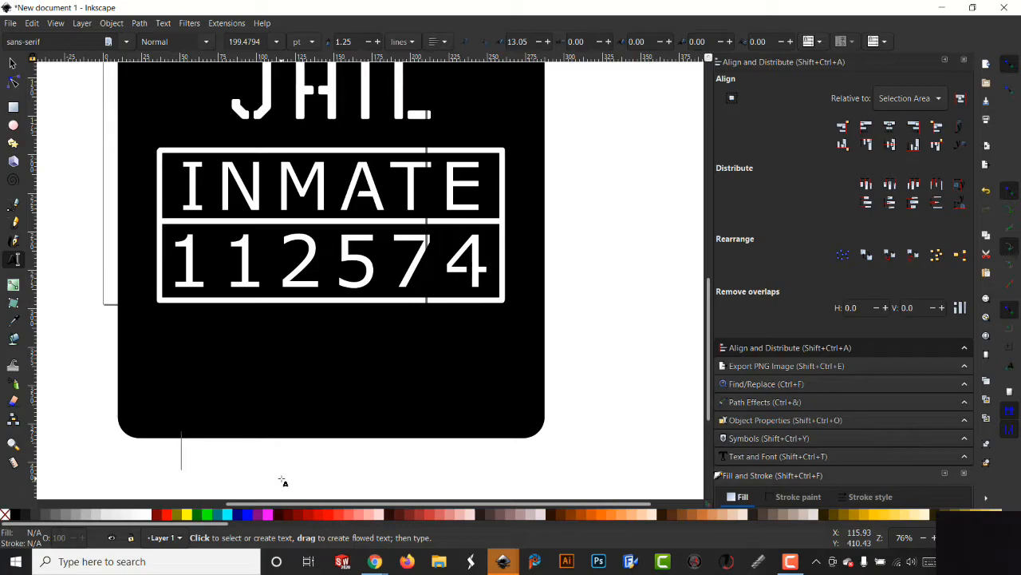
type("RE")
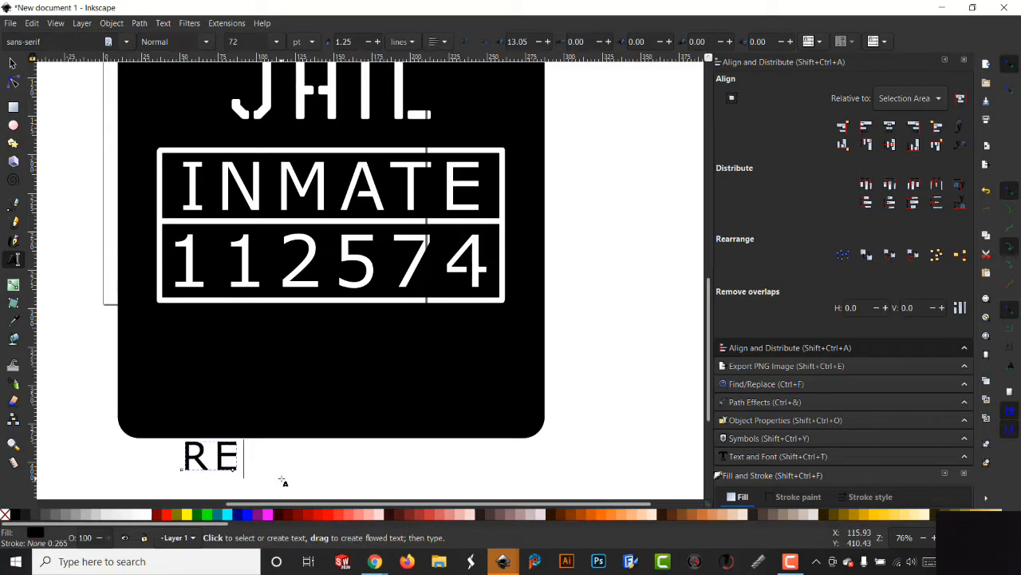
type("PEAT ")
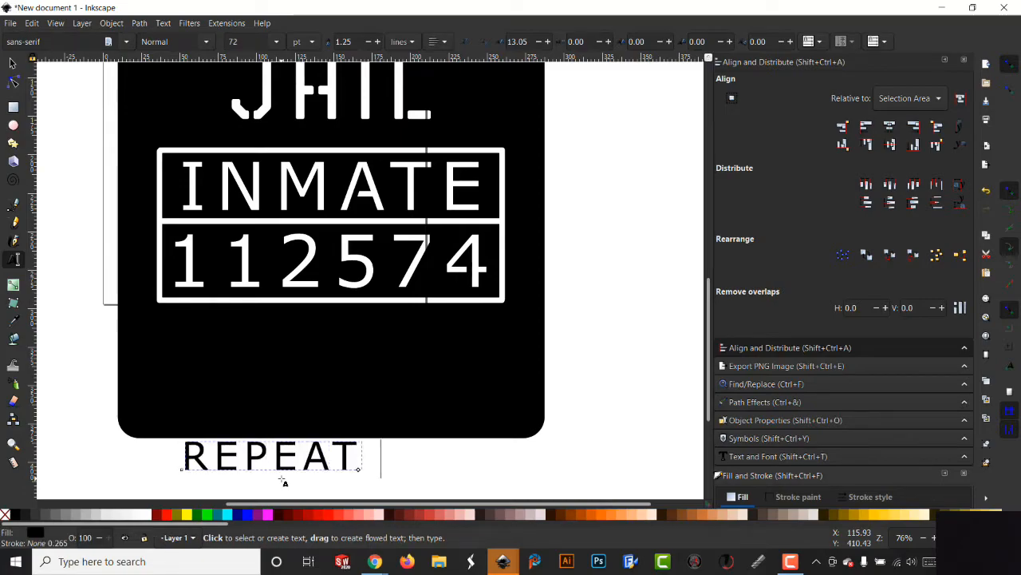
type("OFF")
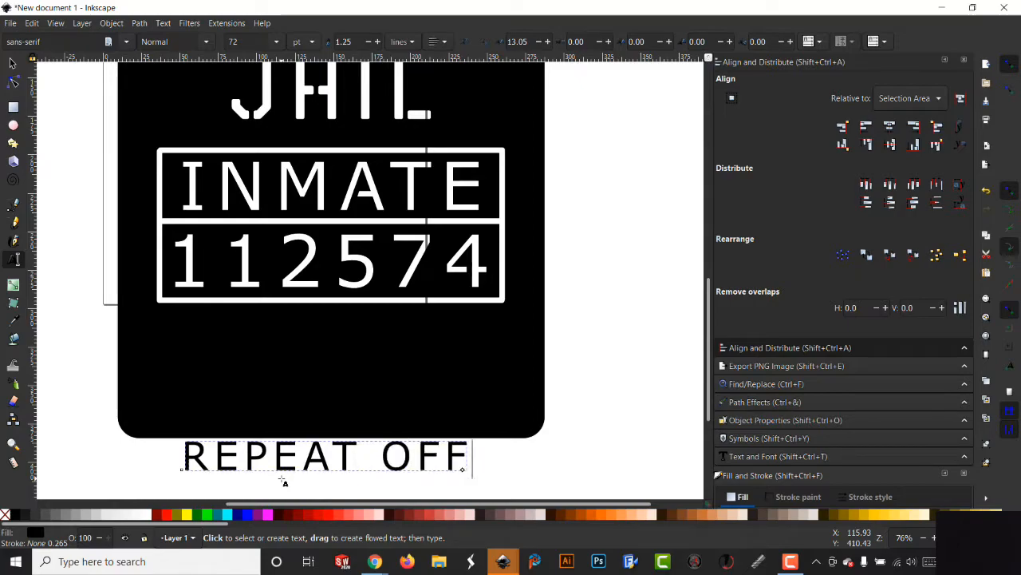
type("ENDER")
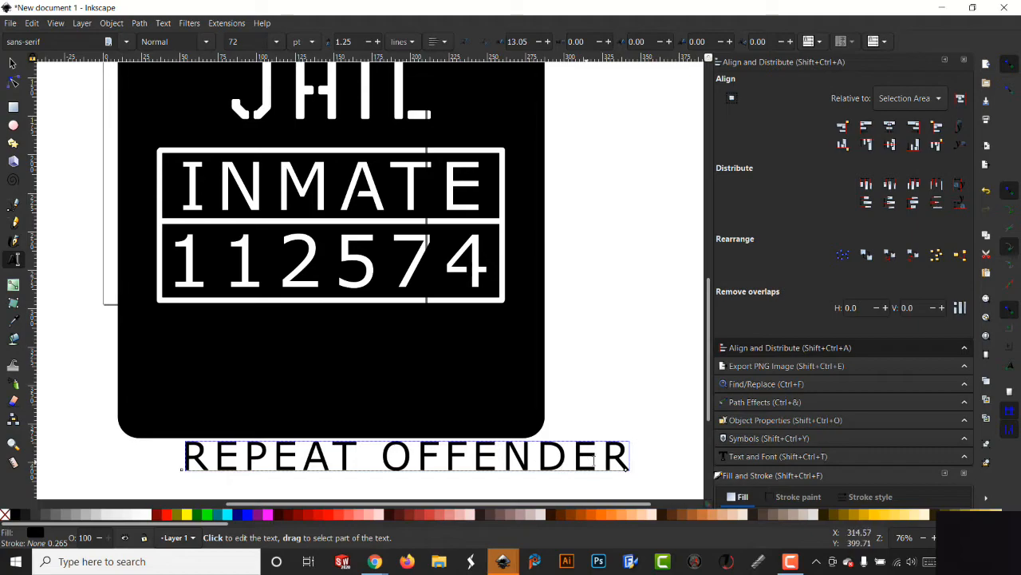
Set the font of the whole REPEAT OFFENDER text to CNC Militia.
left_click_drag(628, 463, 171, 460)
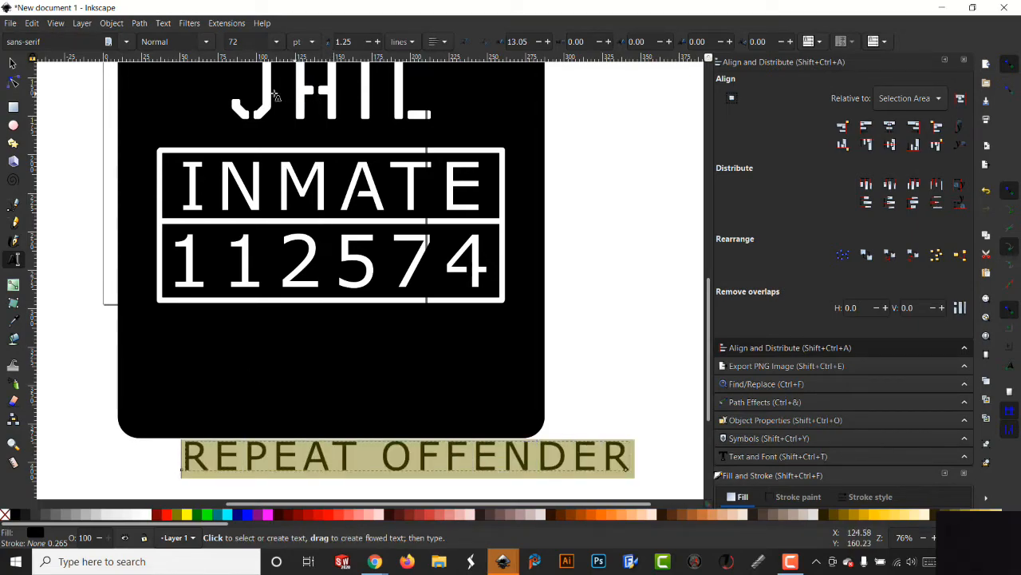
left_click(758, 458)
scroll(771, 171, "down", 15)
scroll(771, 171, "down", 15)
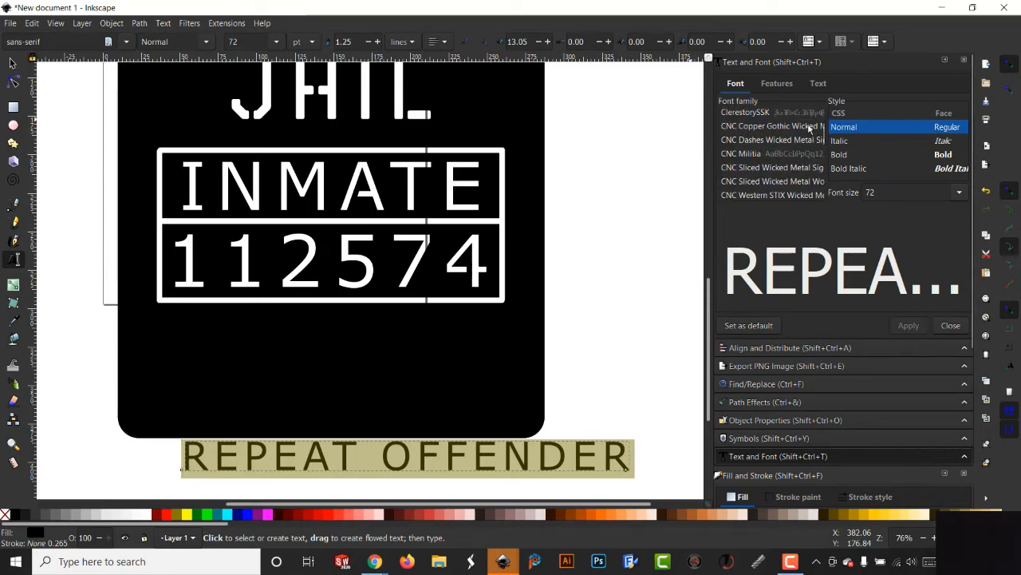
left_click(754, 154)
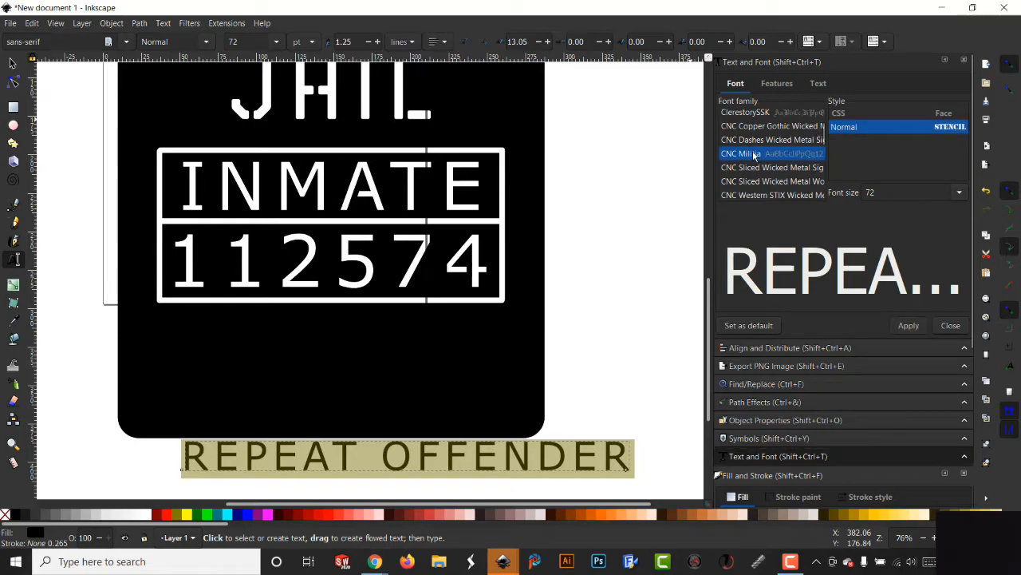
left_click(909, 325)
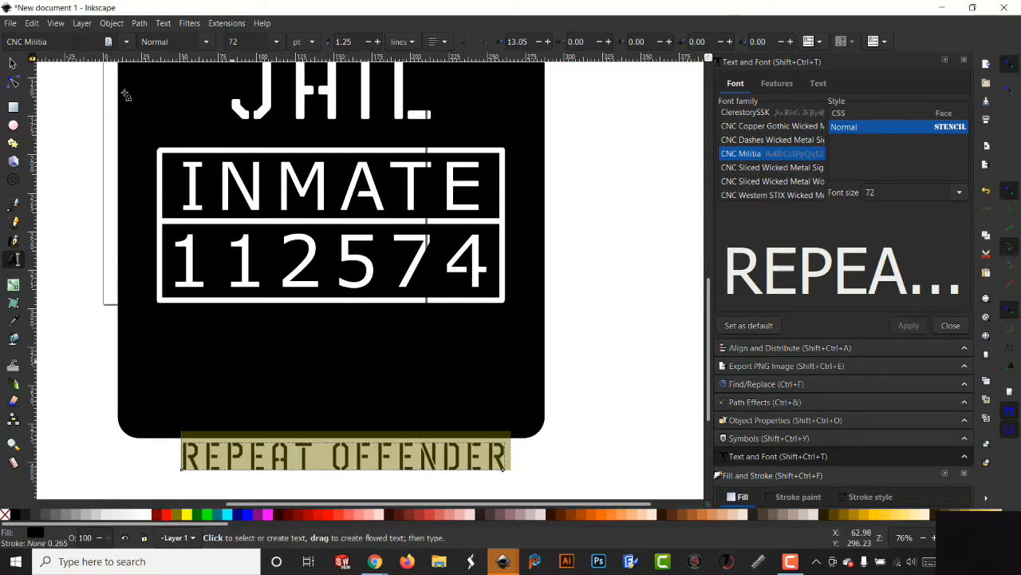
Place the REPEAT OFFENDER text under the inmate frame in white and stretch it to about 226 by 55 mm.
left_click(13, 64)
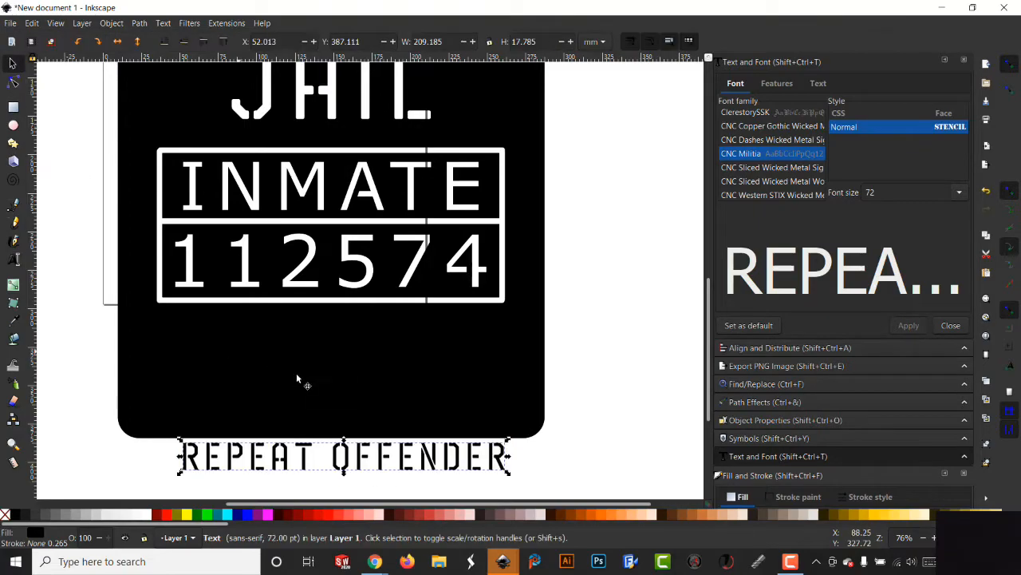
left_click_drag(349, 467, 344, 356)
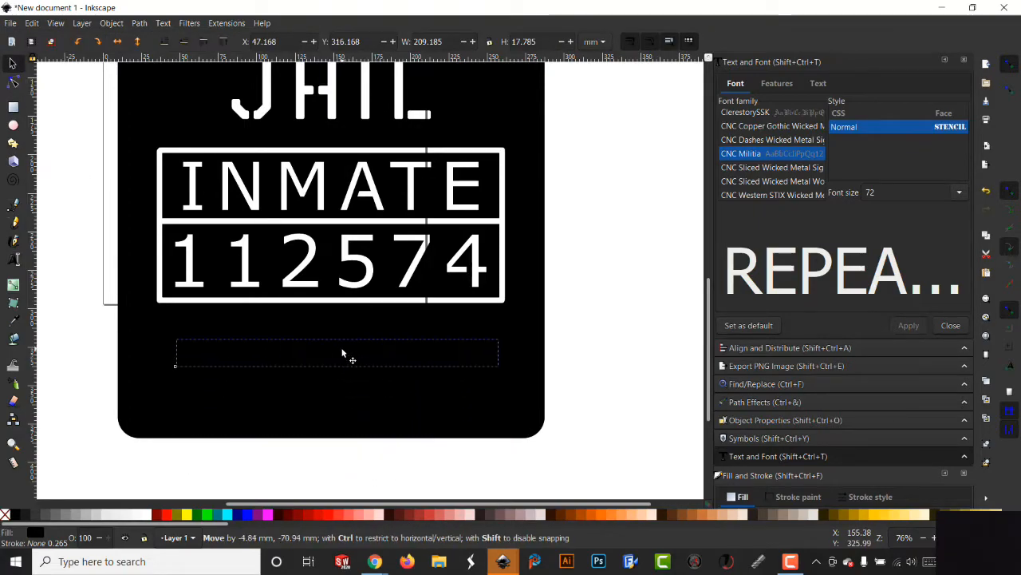
left_click(146, 515)
left_click_drag(336, 362, 335, 410)
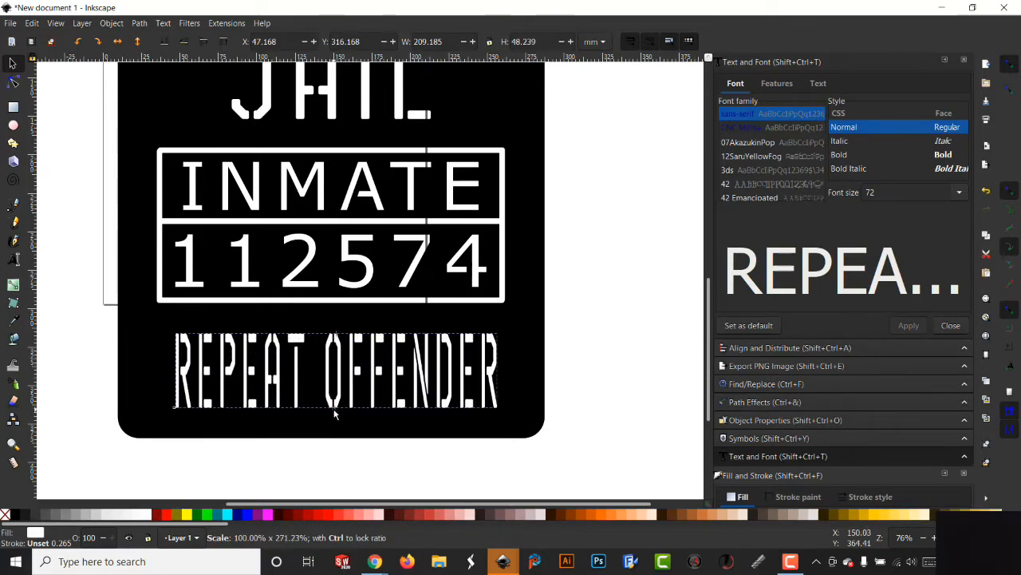
left_click_drag(355, 371, 338, 354)
left_click_drag(489, 391, 510, 404)
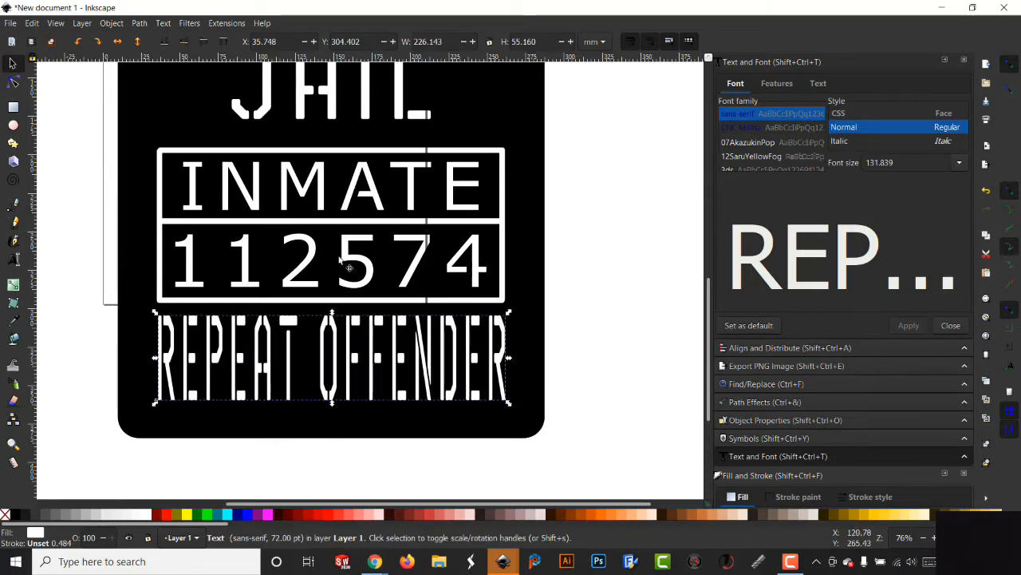
Lower the REPEAT OFFENDER line slightly on the sign and shrink it to about 196 by 39 mm.
left_click(651, 348)
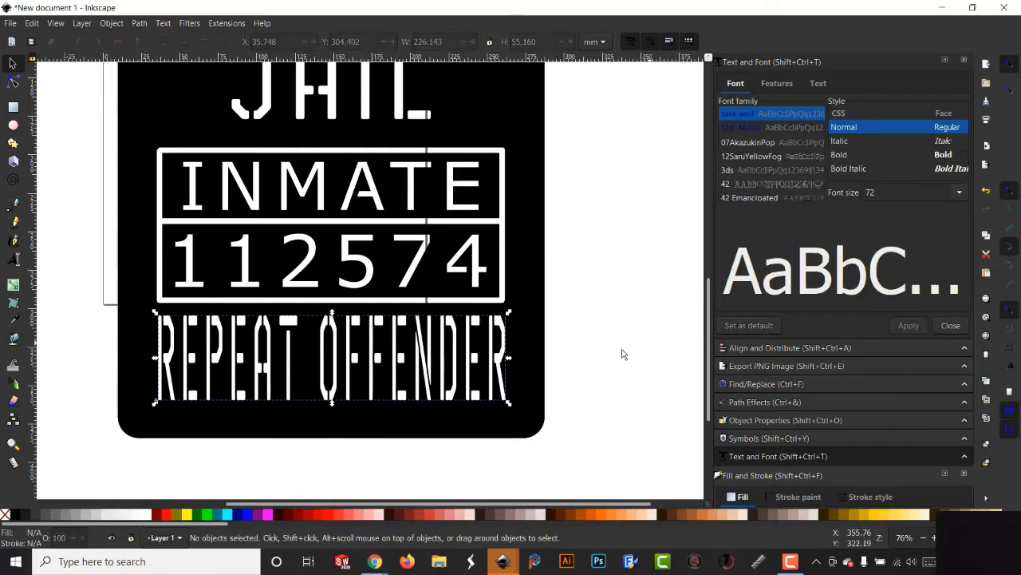
scroll(600, 359, "up", 2)
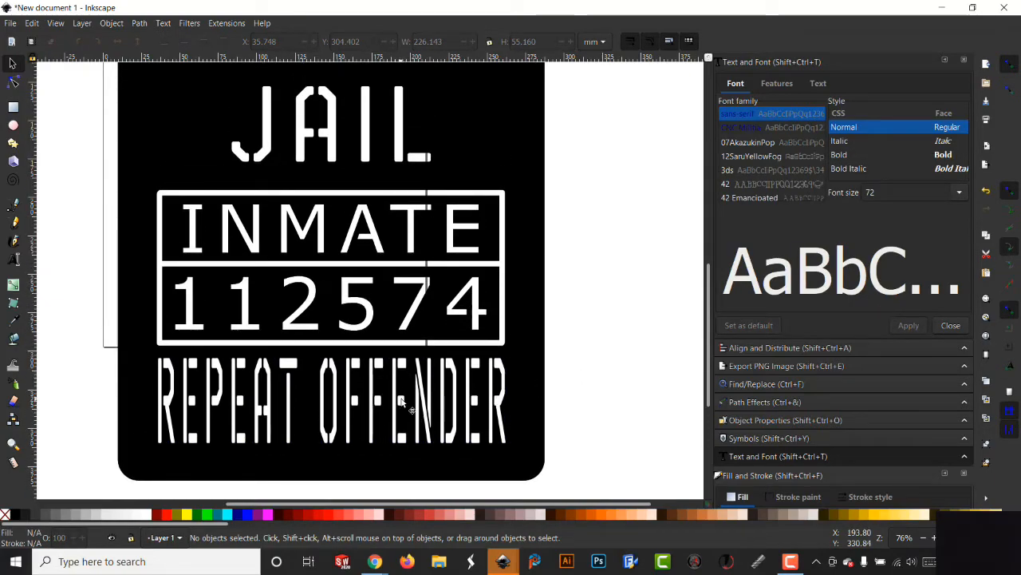
left_click_drag(401, 402, 401, 414)
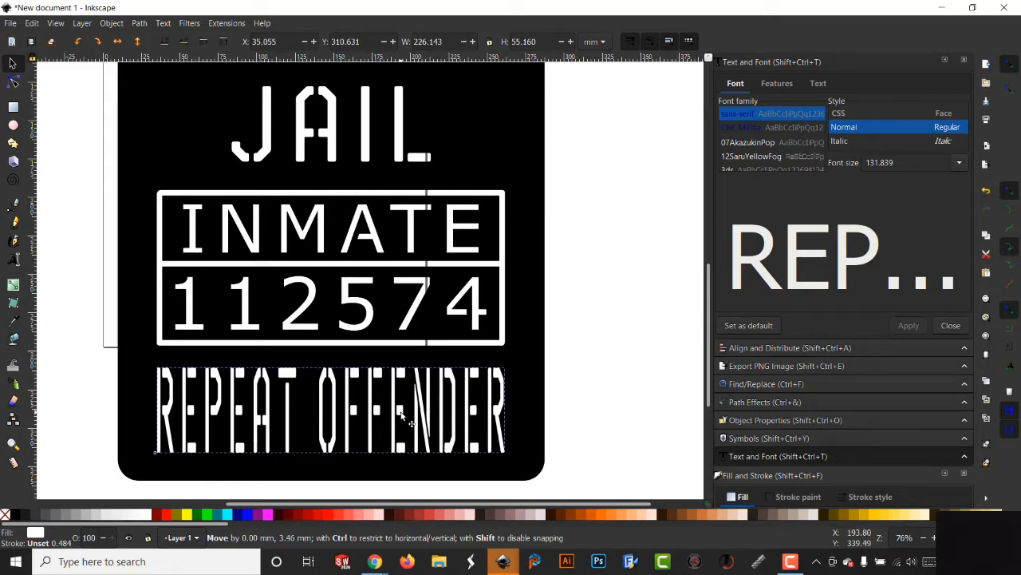
left_click(576, 393)
key("minus")
key("minus")
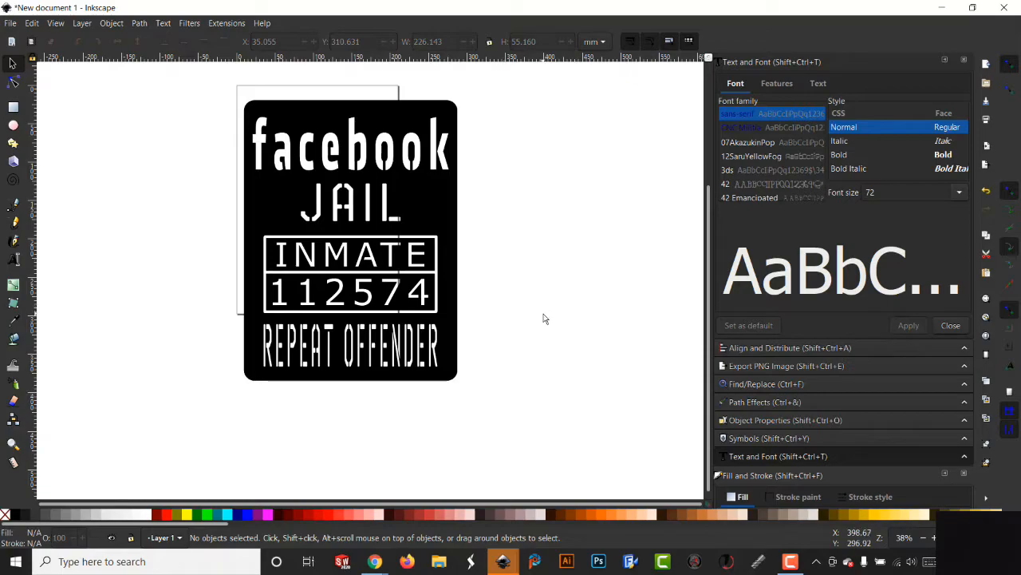
left_click(336, 372)
left_click_drag(351, 369, 350, 357)
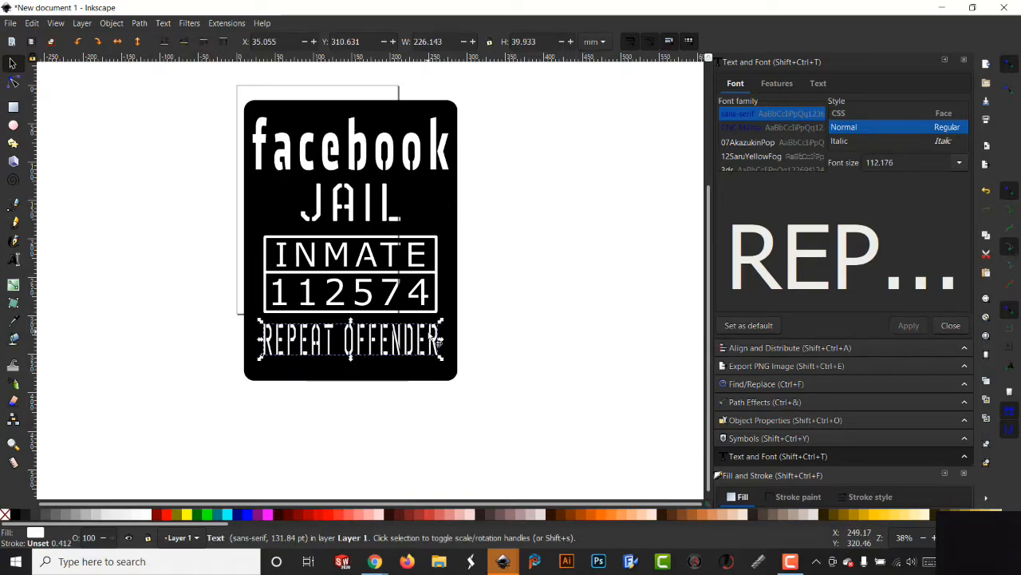
left_click_drag(440, 322, 408, 353)
left_click(381, 410)
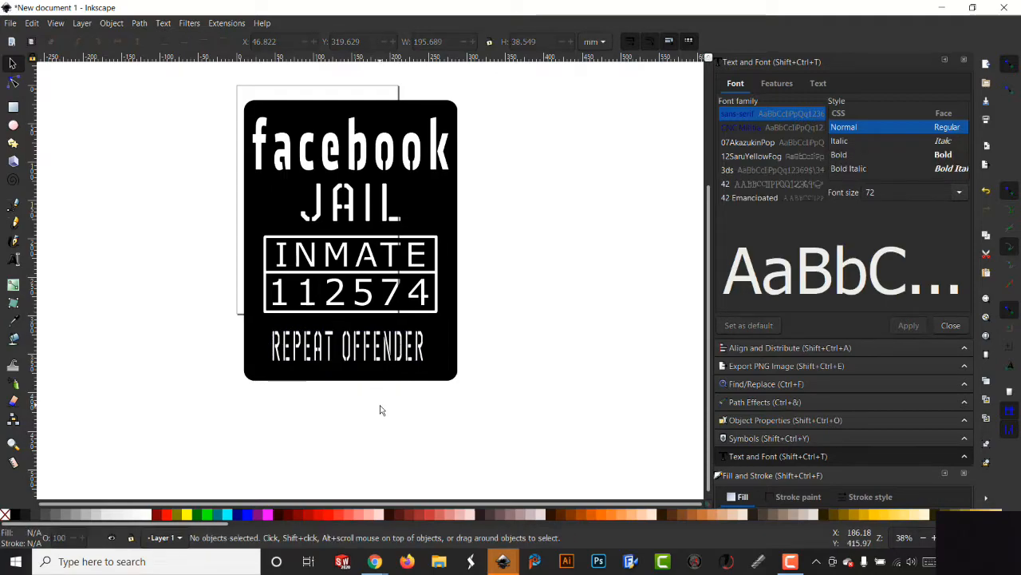
Widen the REPEAT OFFENDER line to about 207 mm and reposition it near the sign's middle.
left_click(310, 355)
left_click_drag(268, 346, 259, 347)
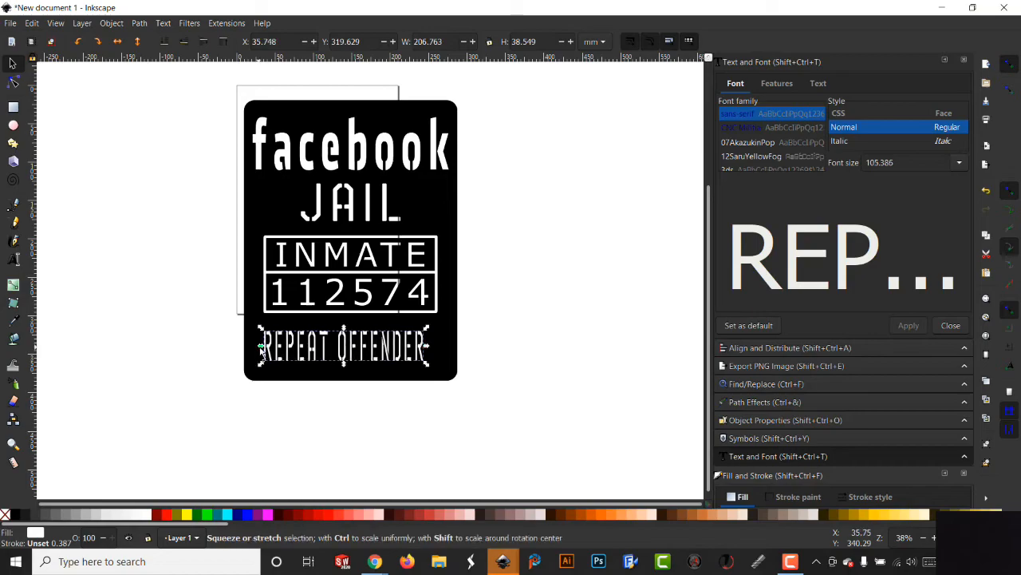
left_click_drag(407, 361, 416, 359)
left_click(399, 417)
left_click(411, 356)
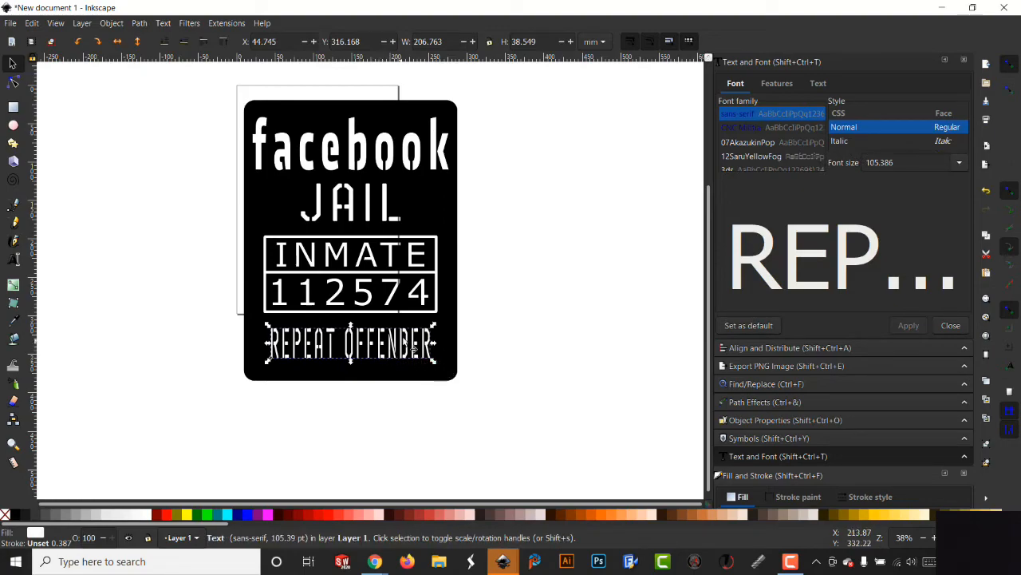
Center the 207 mm wide REPEAT OFFENDER line and the sign on a common vertical axis.
left_click(445, 272, "shift")
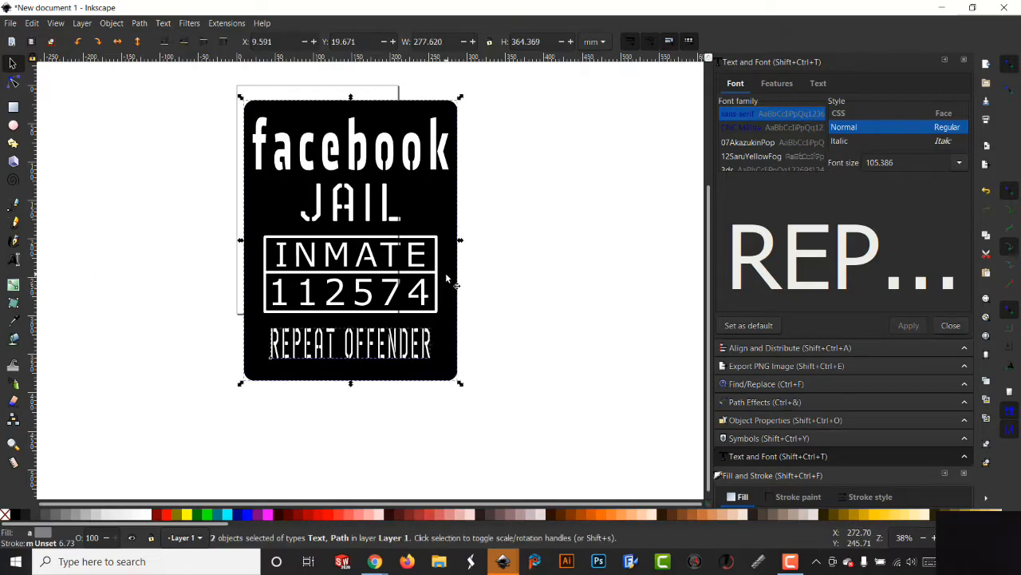
left_click(808, 351)
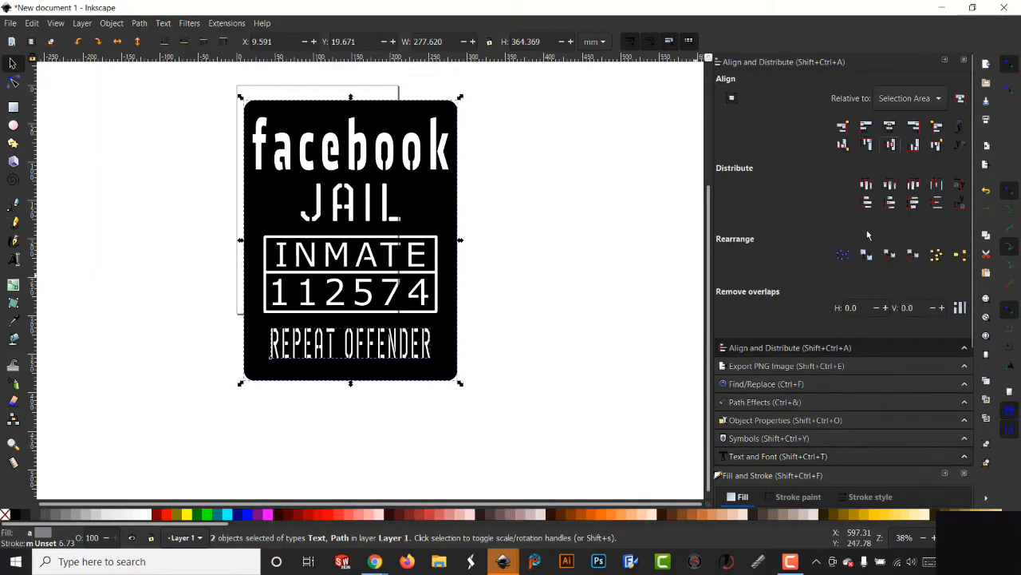
left_click(891, 128)
left_click(530, 349)
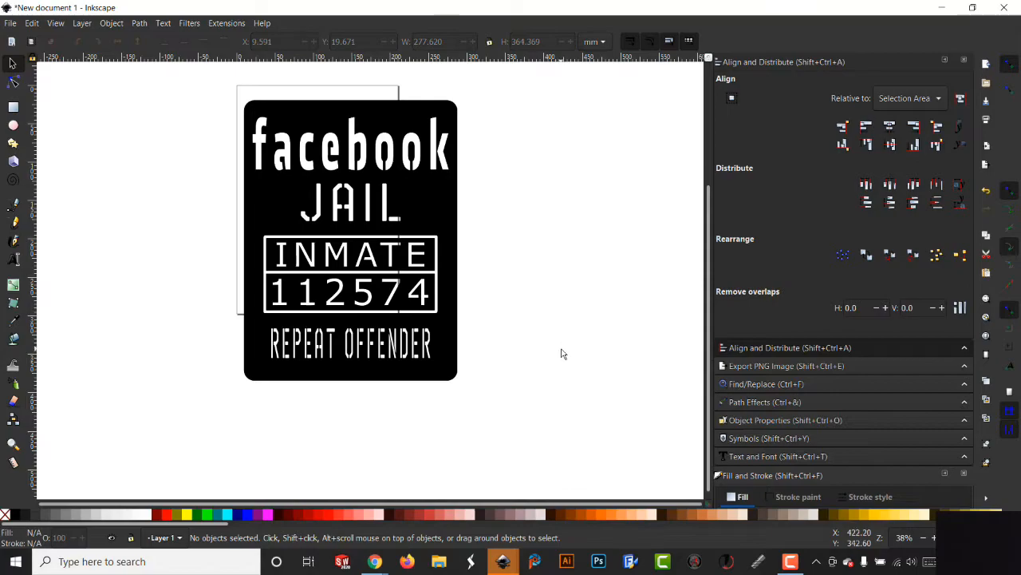
Enlarge the REPEAT OFFENDER line to about 239 by 41 mm and place it midway between the inmate frame and the sign's lower edge.
scroll(562, 353, "up", 2)
scroll(562, 353, "down", 1)
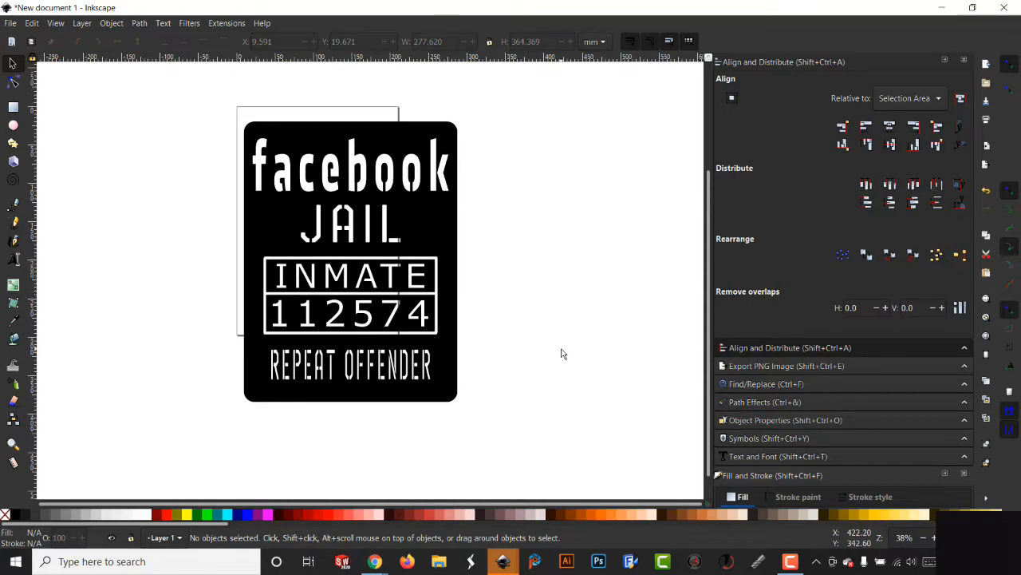
left_click(383, 384)
mouse_move(439, 388)
left_mouse_down()
mouse_move(463, 396)
mouse_move(423, 391)
left_mouse_up()
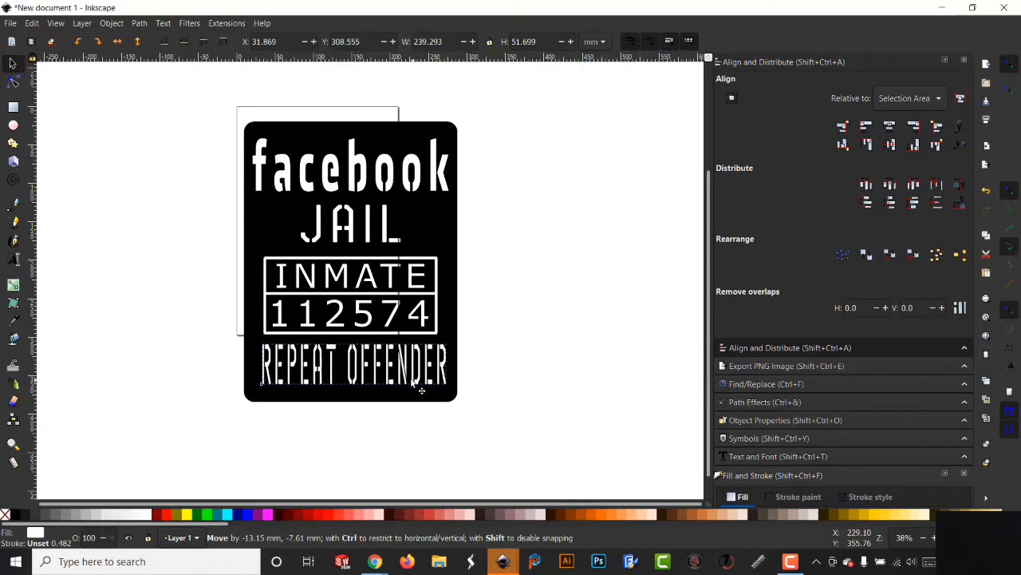
left_click(515, 382)
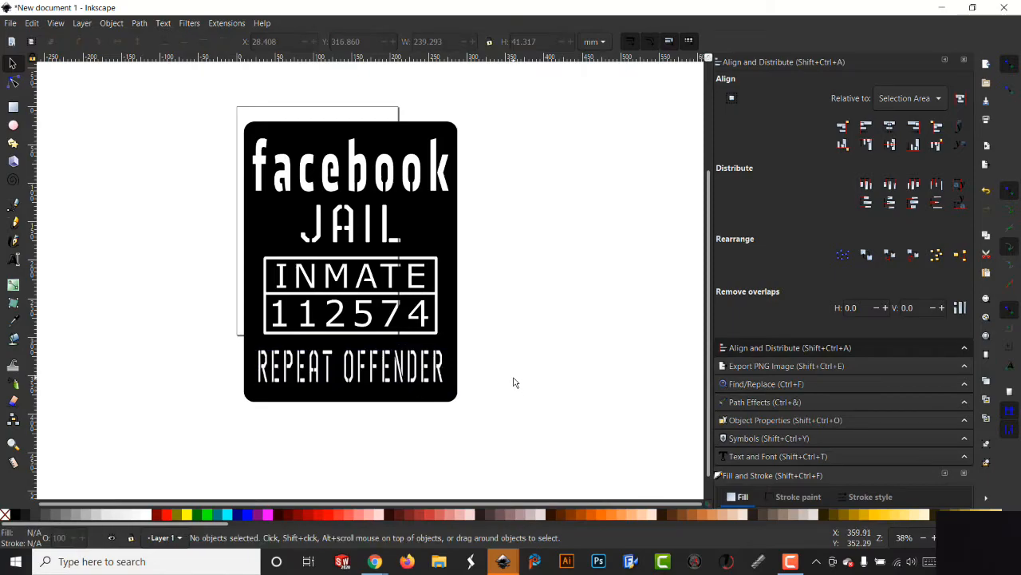
Align the enlarged REPEAT OFFENDER line with the black sign, centered on the vertical axis.
left_click(445, 372)
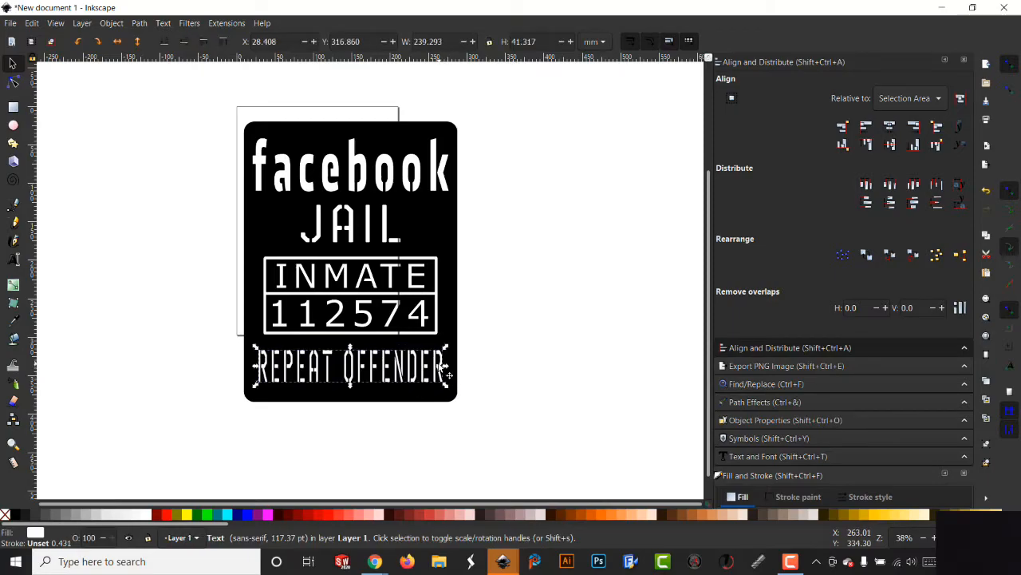
left_click(451, 319, "shift")
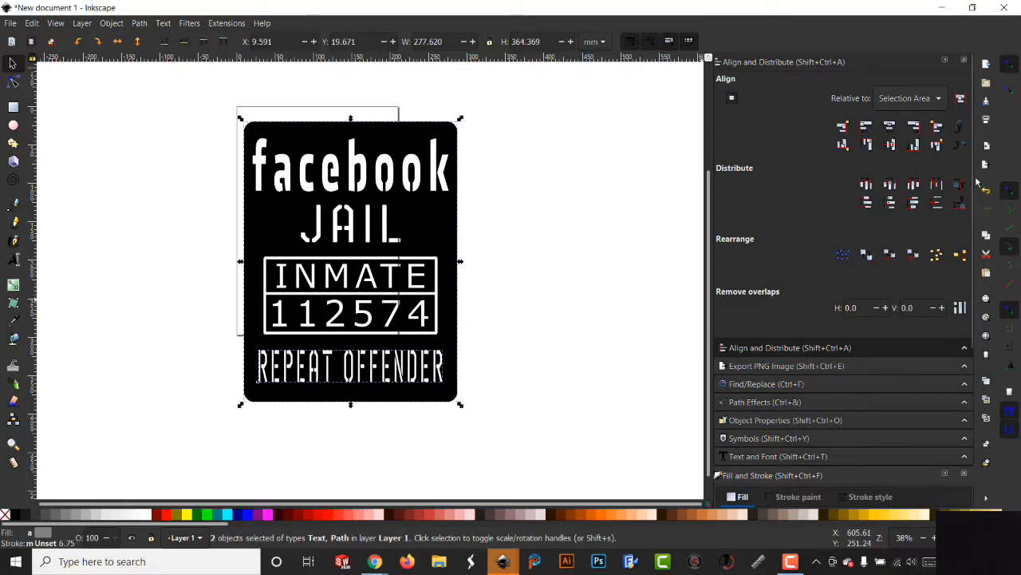
left_click(889, 128)
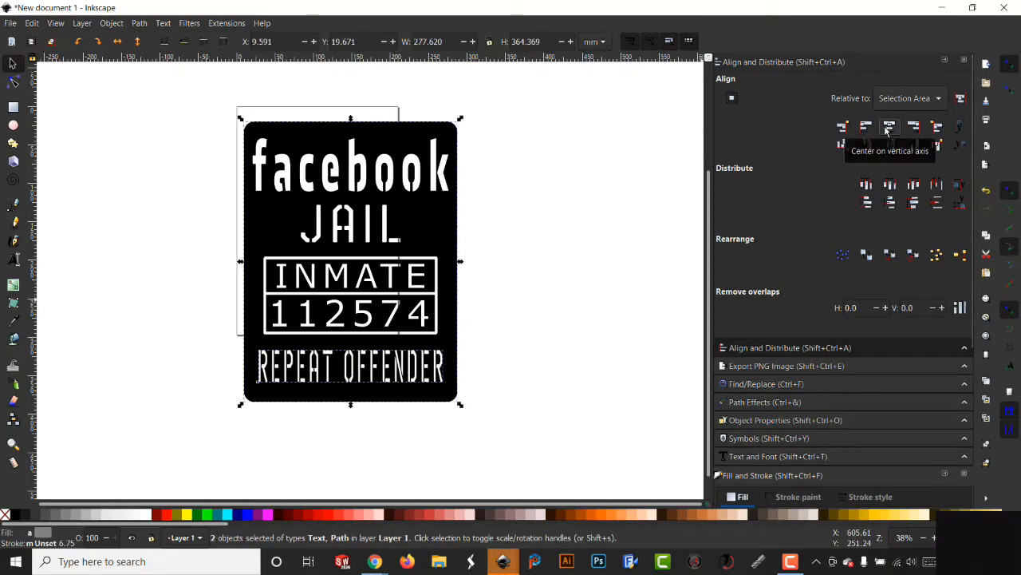
left_click(197, 327)
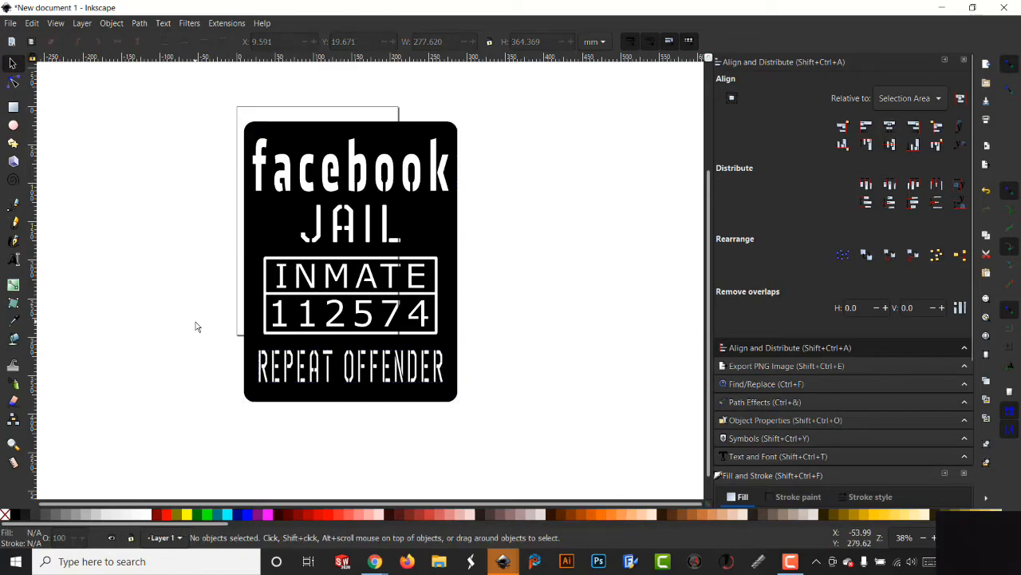
Convert the REPEAT OFFENDER text to paths and combine its ungrouped letters into one path.
left_click(352, 382)
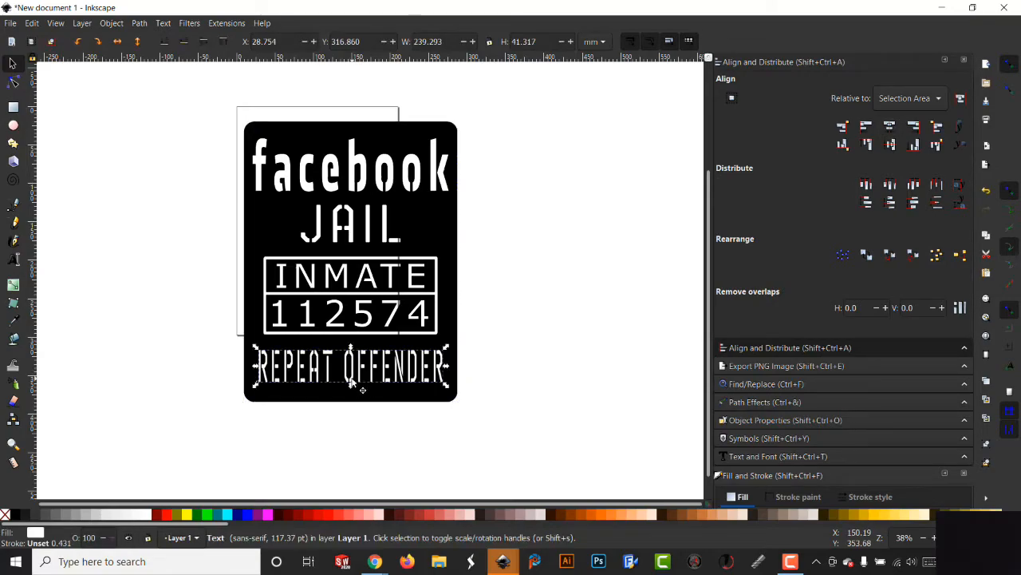
left_click(139, 24)
left_click(175, 38)
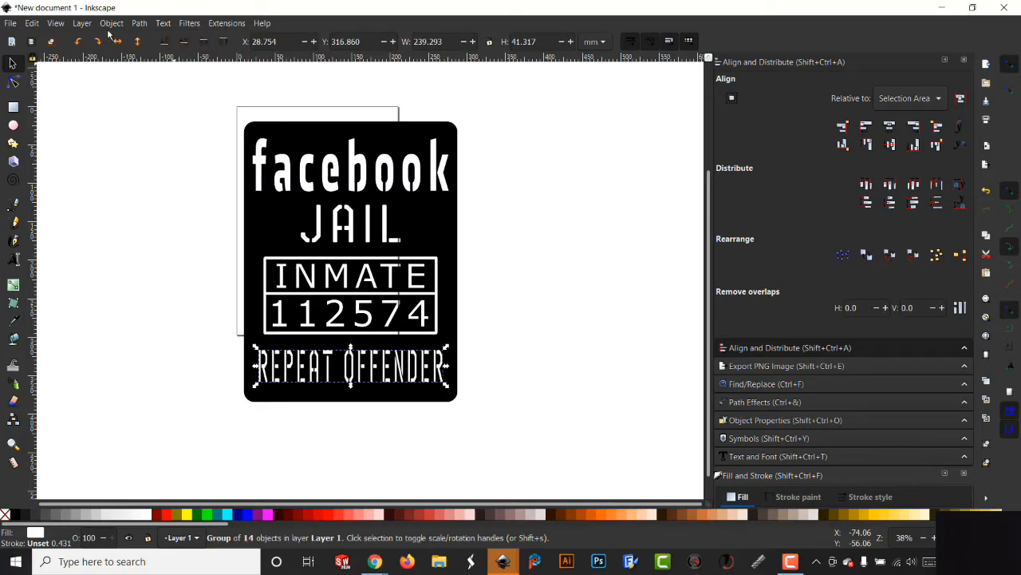
left_click(111, 24)
left_click(120, 128)
left_click(139, 23)
left_click(184, 174)
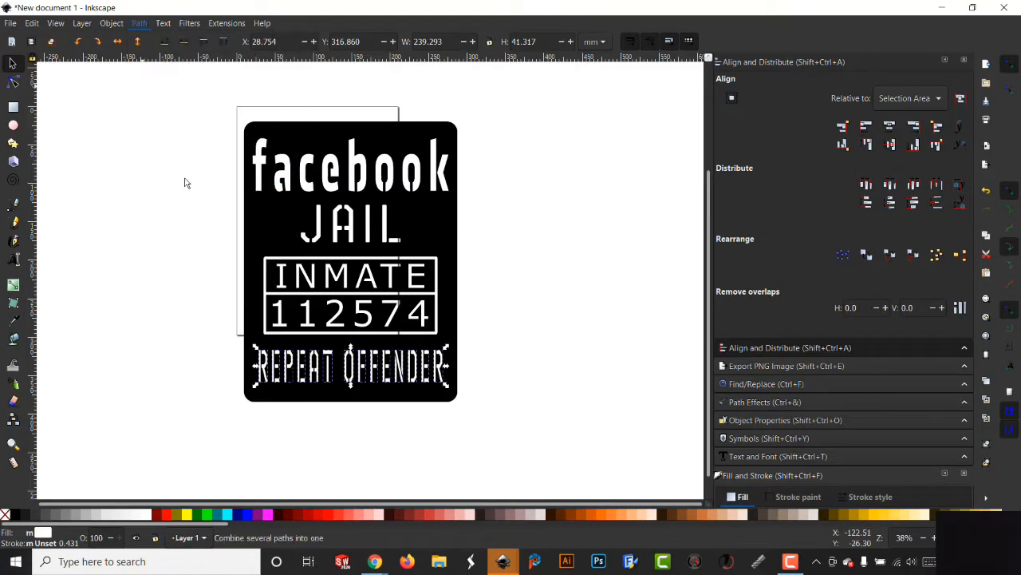
Cut the combined REPEAT OFFENDER path out of the black sign with Difference.
left_click(456, 293, "shift")
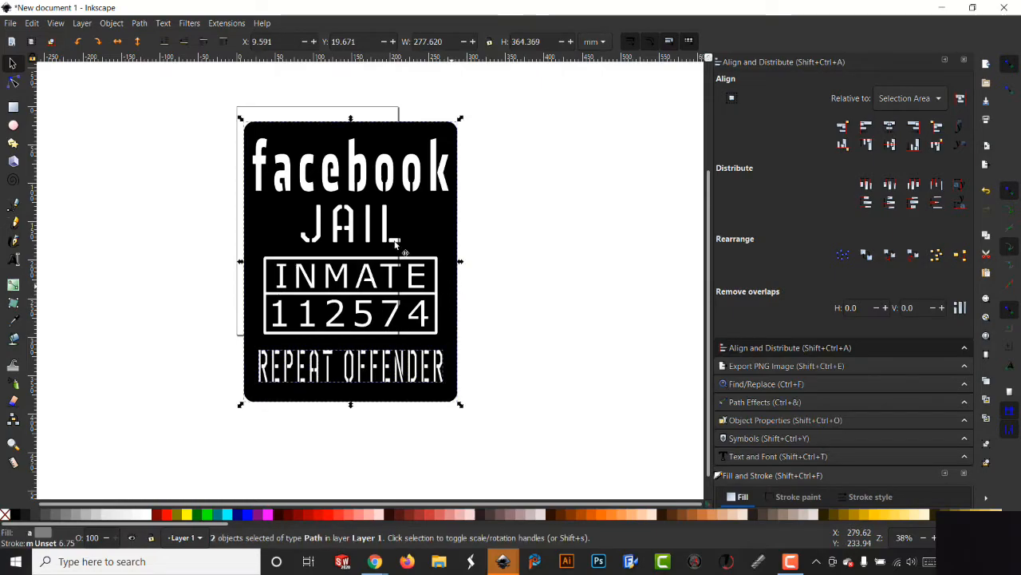
left_click(139, 24)
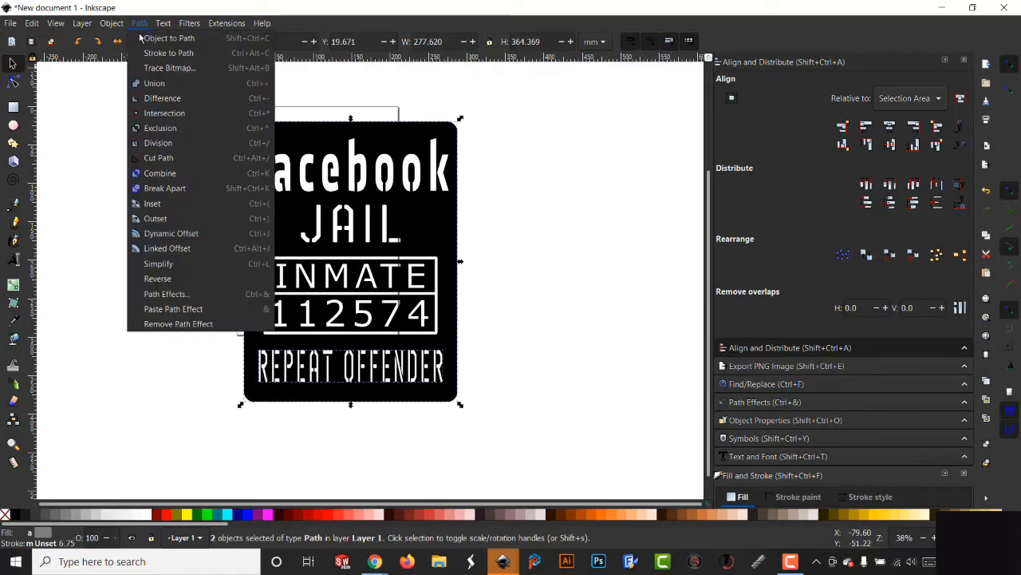
left_click(177, 99)
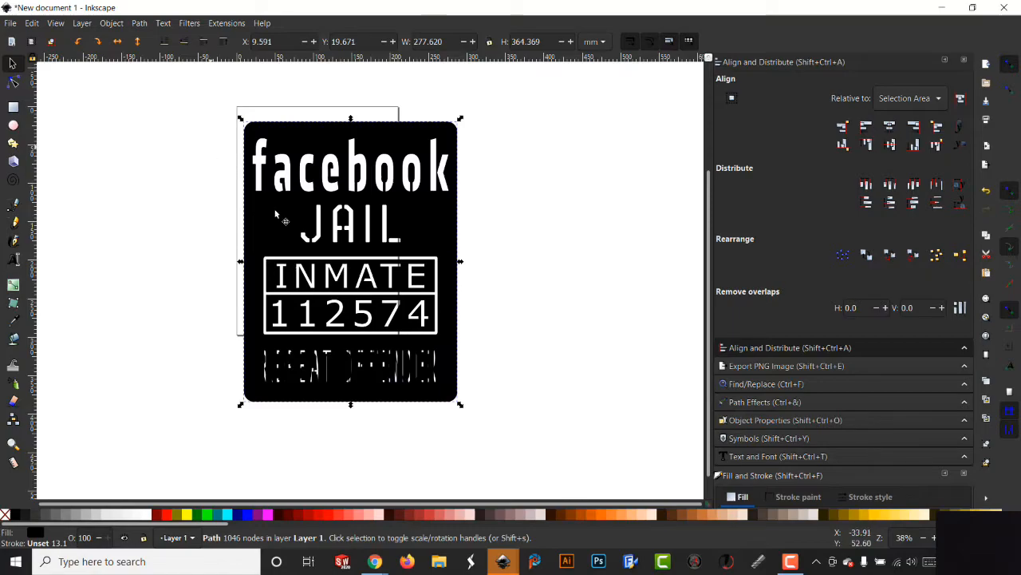
Move the newly cut stencil sign clear of the old copy beneath it and delete that old sign with the plain REPEAT OFFENDER lettering.
left_click_drag(437, 235, 649, 229)
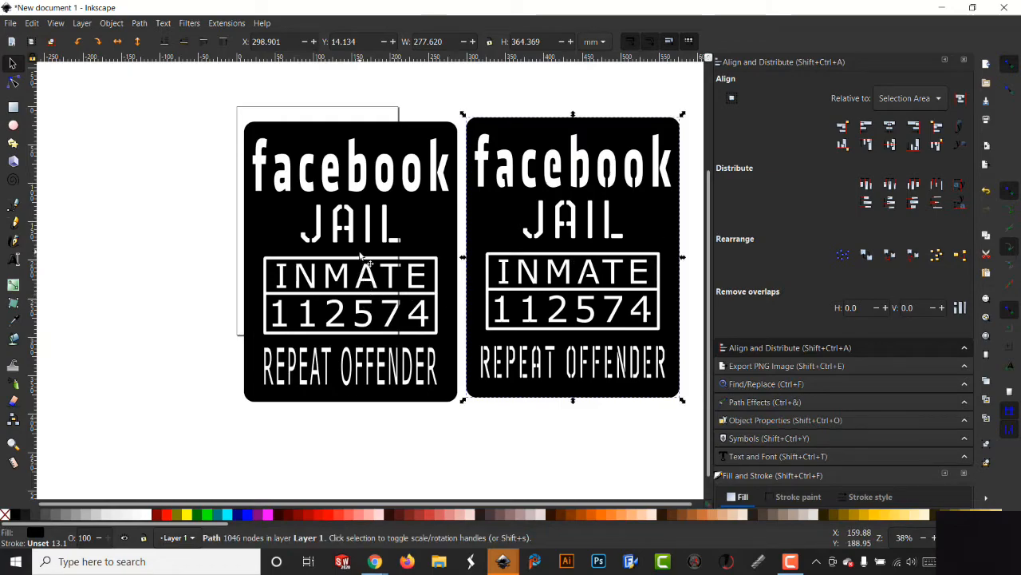
left_click_drag(427, 252, 271, 255)
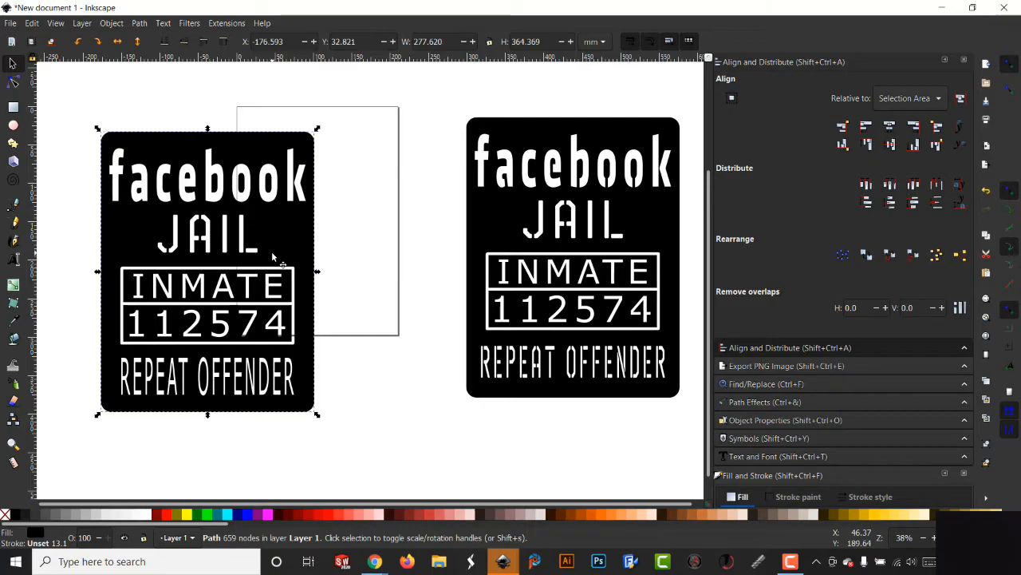
left_click_drag(267, 232, 310, 253)
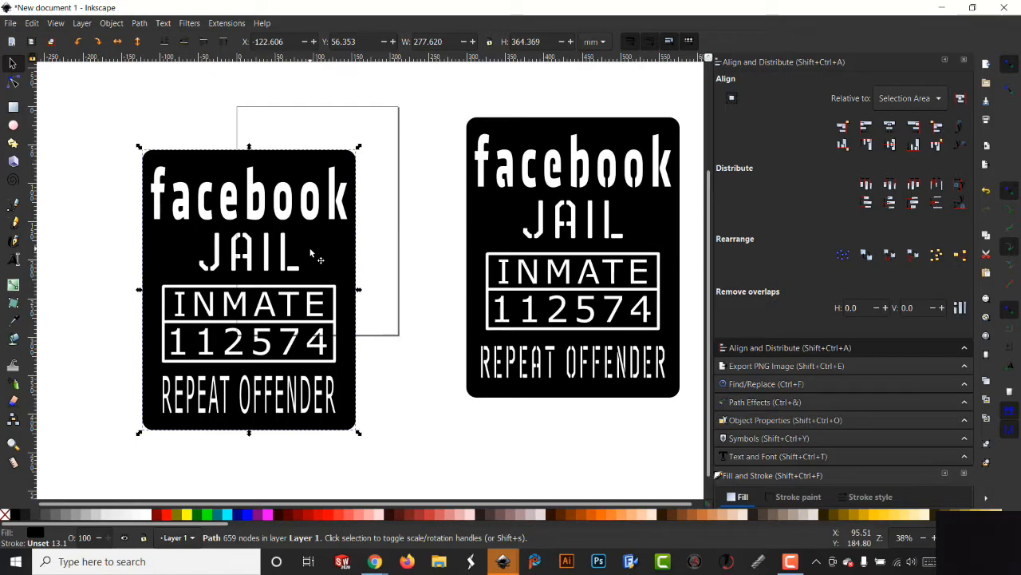
key("Delete")
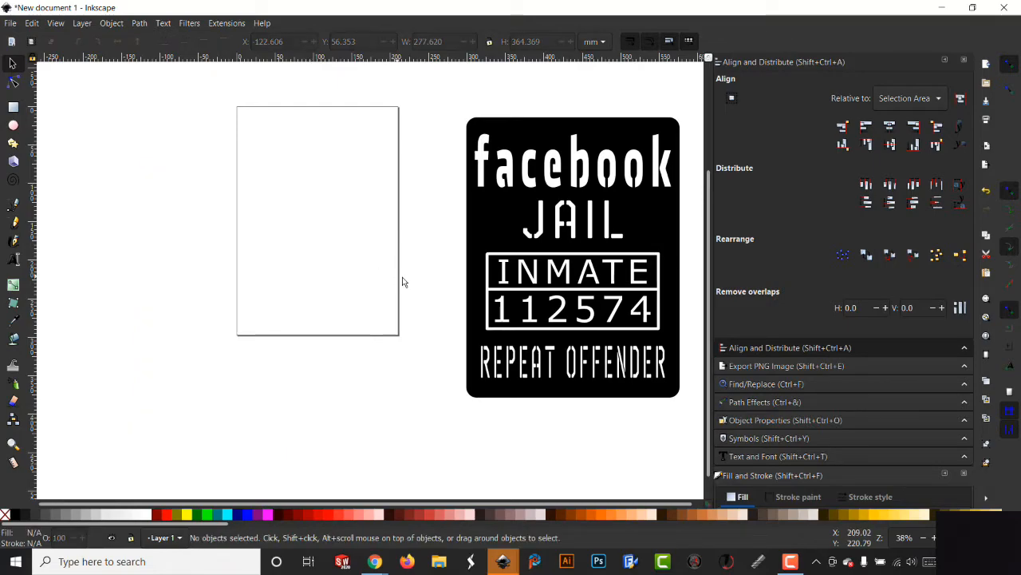
Move the remaining stencil sign back over the page outline.
mouse_move(479, 241)
left_mouse_down()
mouse_move(509, 228)
mouse_move(358, 235)
mouse_move(270, 224)
mouse_move(245, 259)
mouse_move(468, 227)
left_mouse_up()
left_click(378, 362)
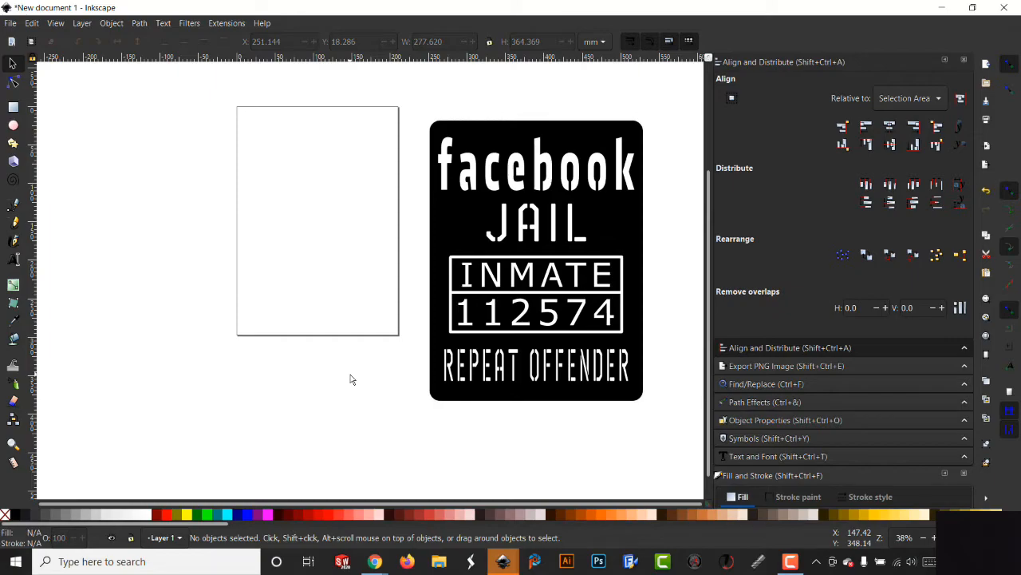
left_click_drag(502, 302, 285, 288)
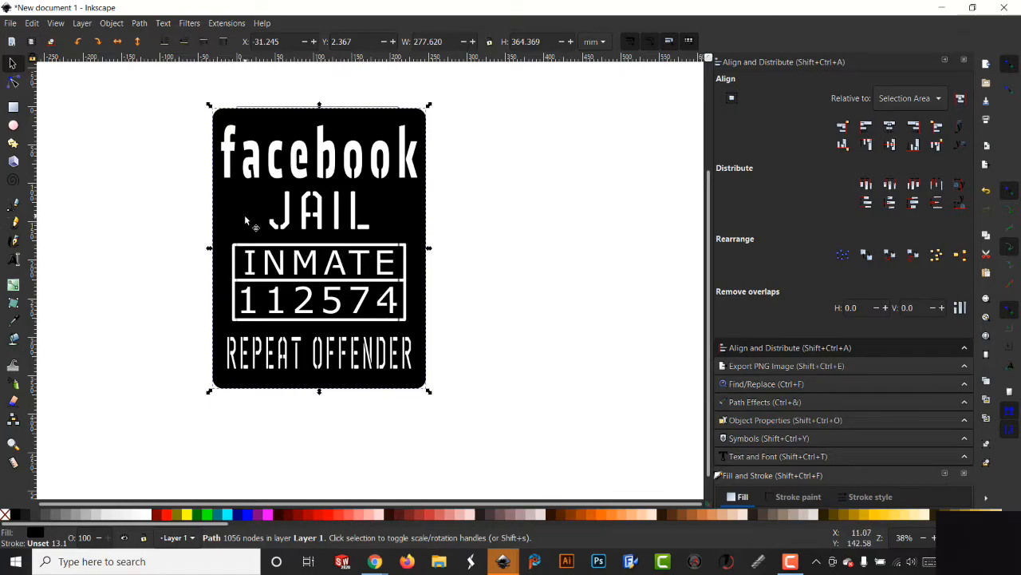
left_click(13, 444)
left_click_drag(226, 240, 425, 331)
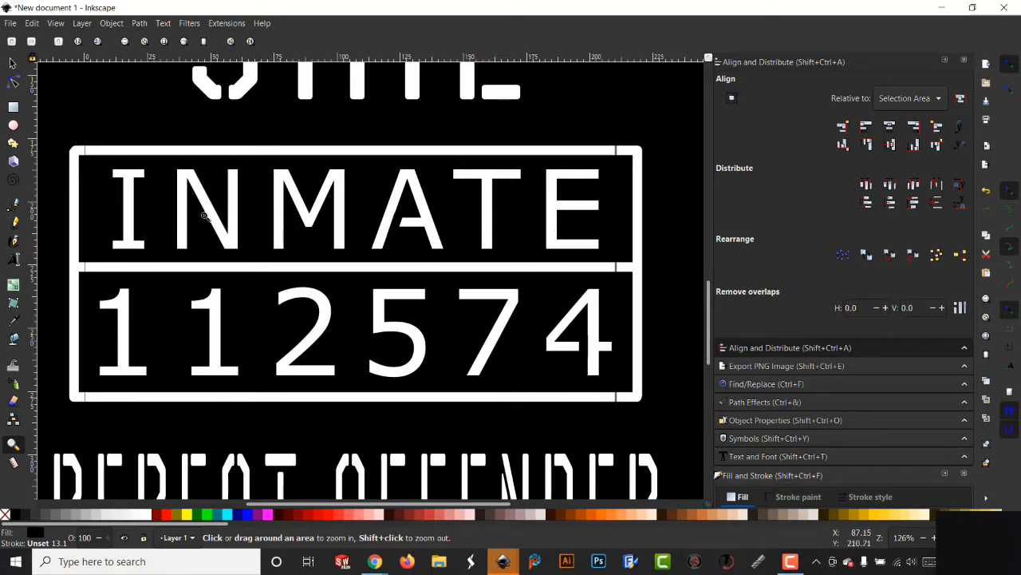
left_click(16, 260)
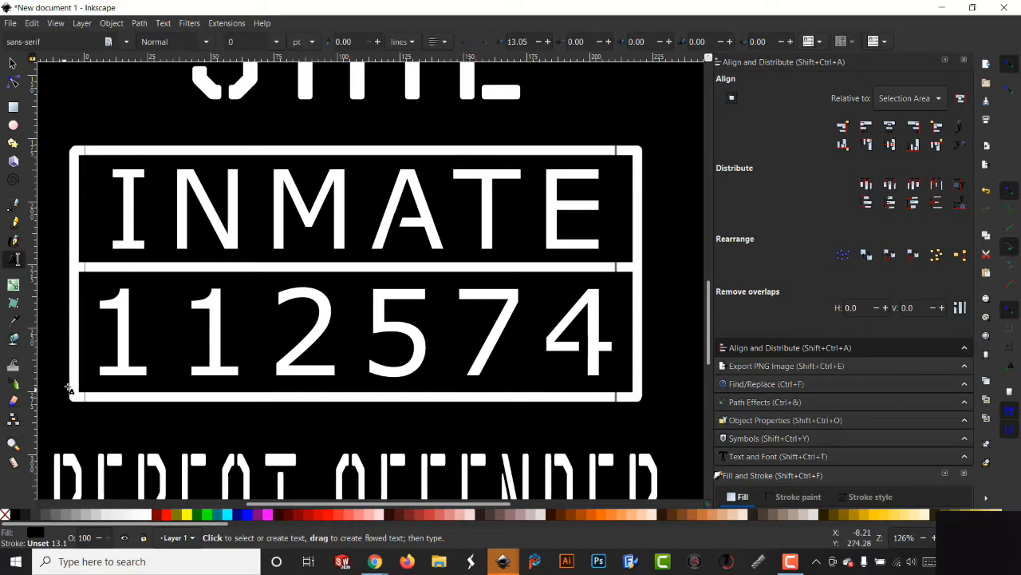
left_click(74, 381)
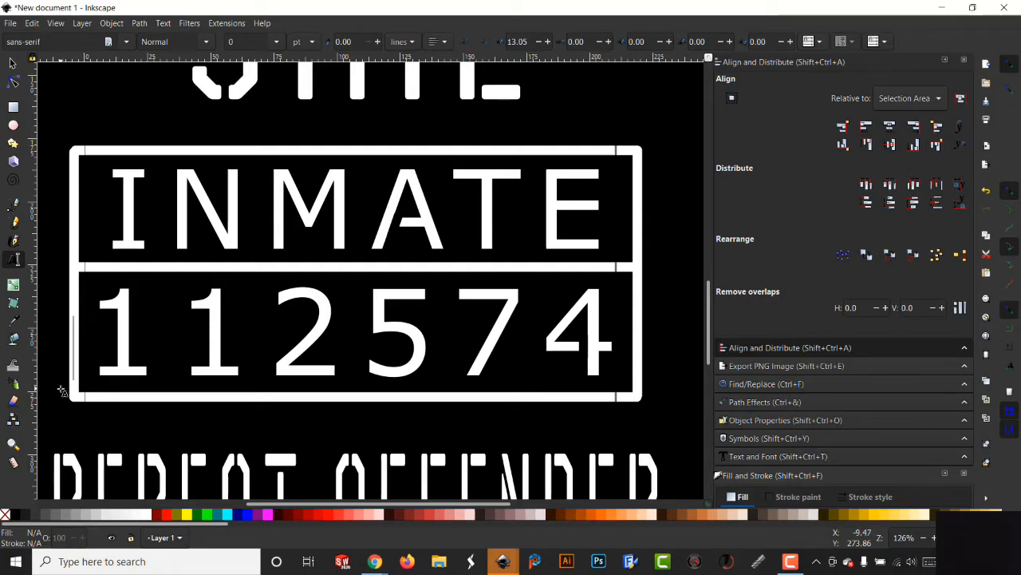
left_click_drag(61, 391, 93, 408)
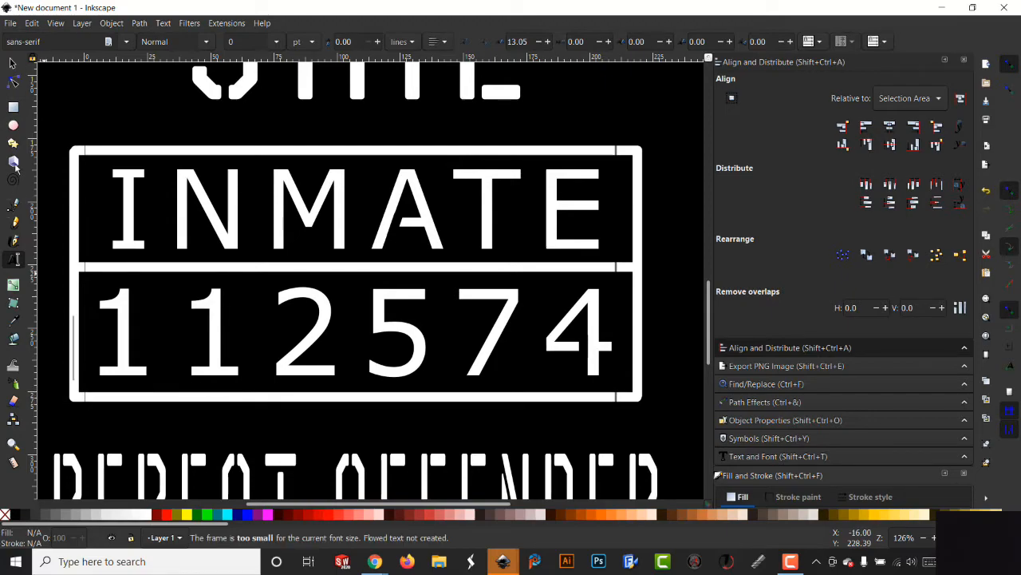
Draw a black rectangle about 16.4 by 5.8 mm over the lower-left corner of the inmate frame.
left_click(12, 106)
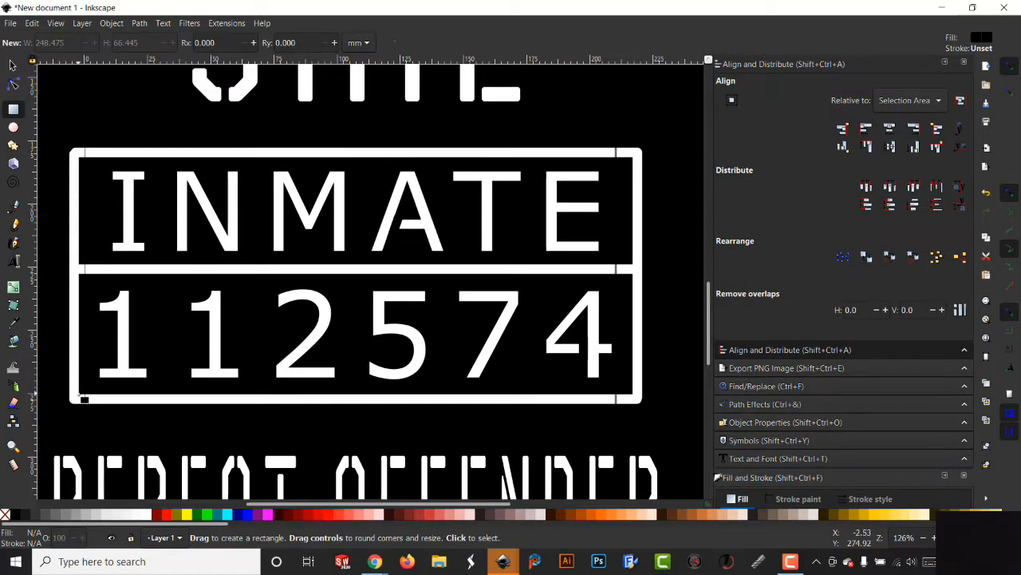
left_click_drag(83, 399, 55, 413)
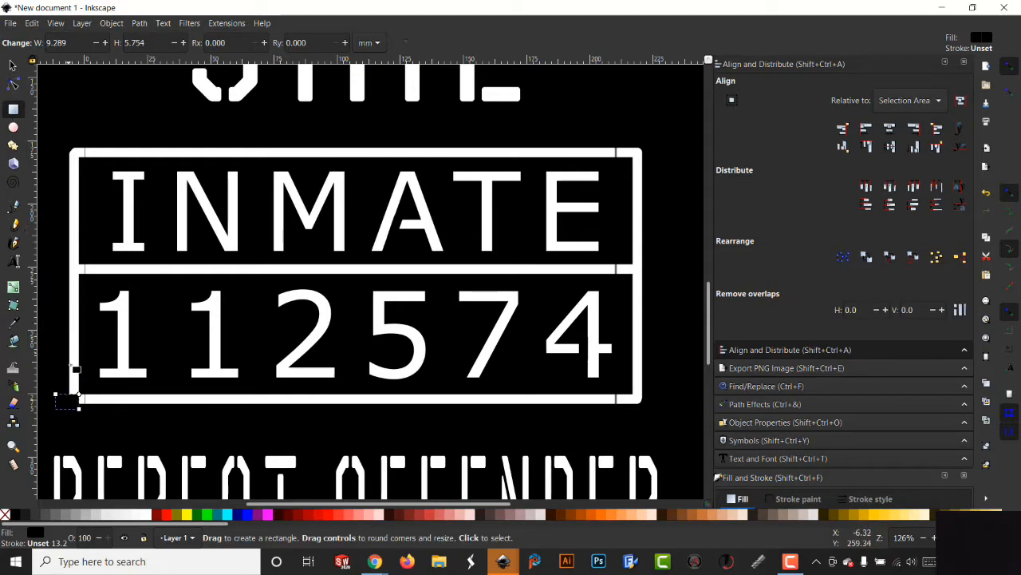
left_click(12, 67)
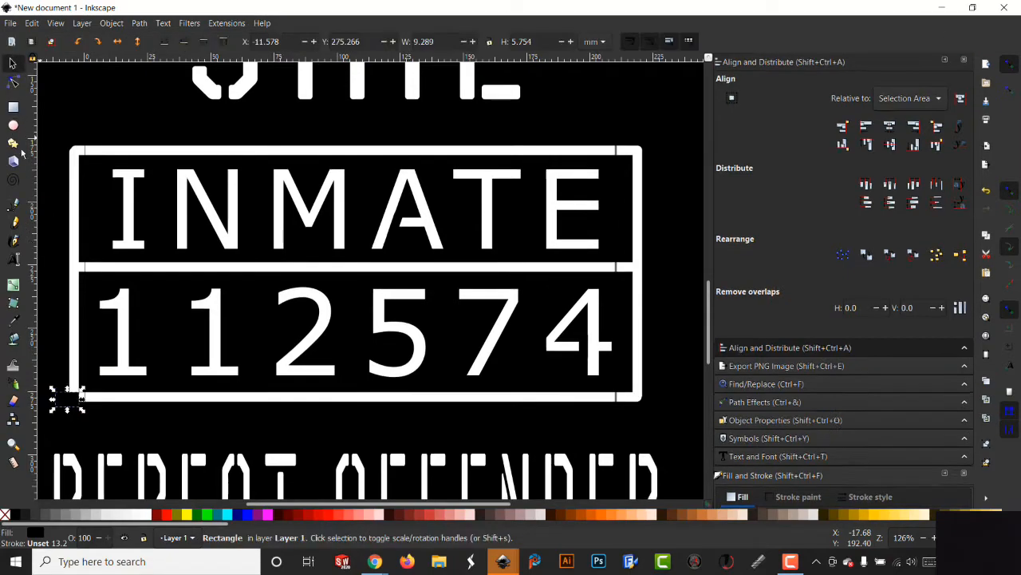
left_click_drag(82, 401, 105, 397)
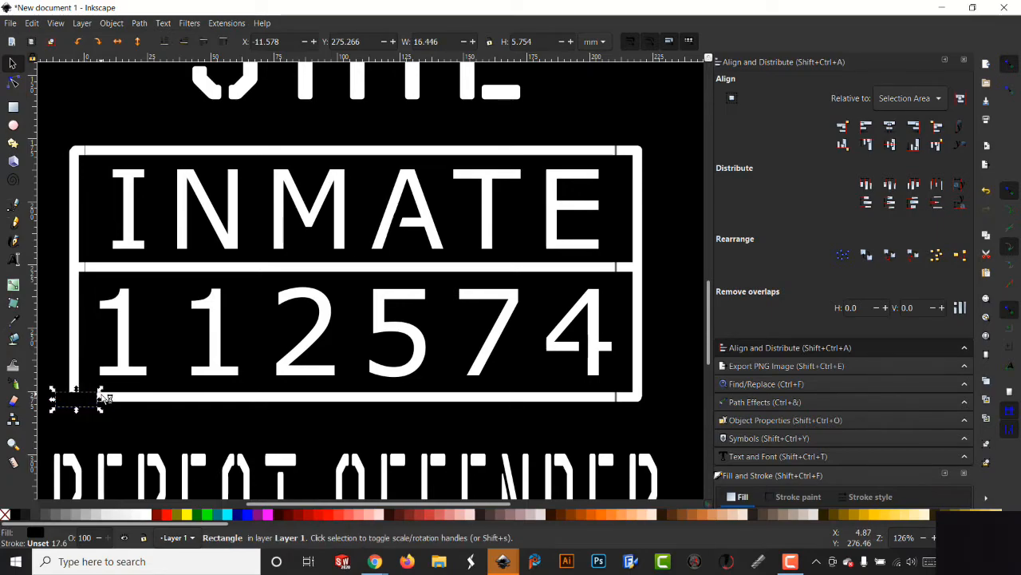
Duplicate the black rectangle onto the frame's lower-right corner and align both rectangles on a common horizontal axis.
right_click(77, 399)
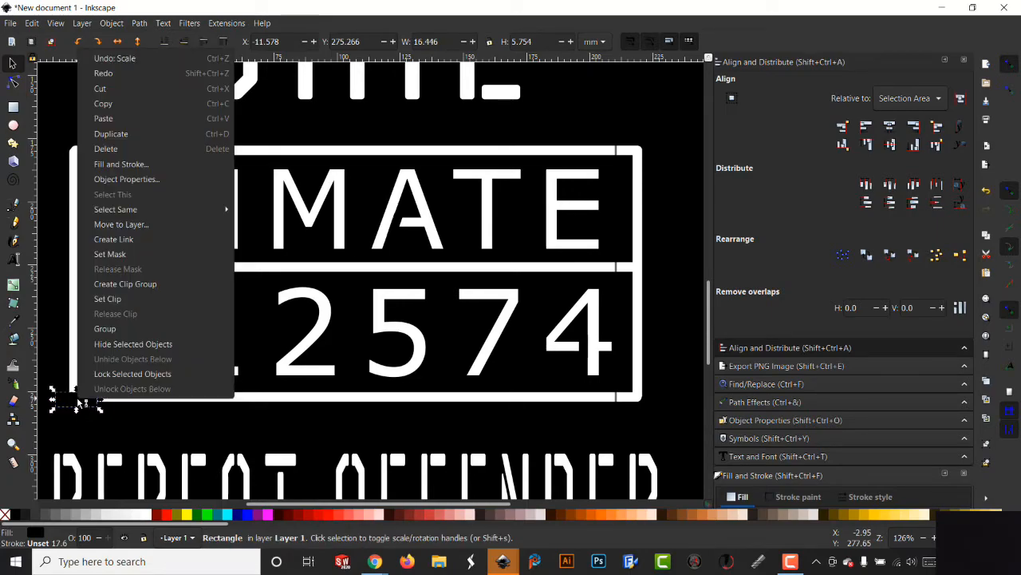
left_click(111, 133)
left_click_drag(74, 402, 630, 402)
left_click(570, 423)
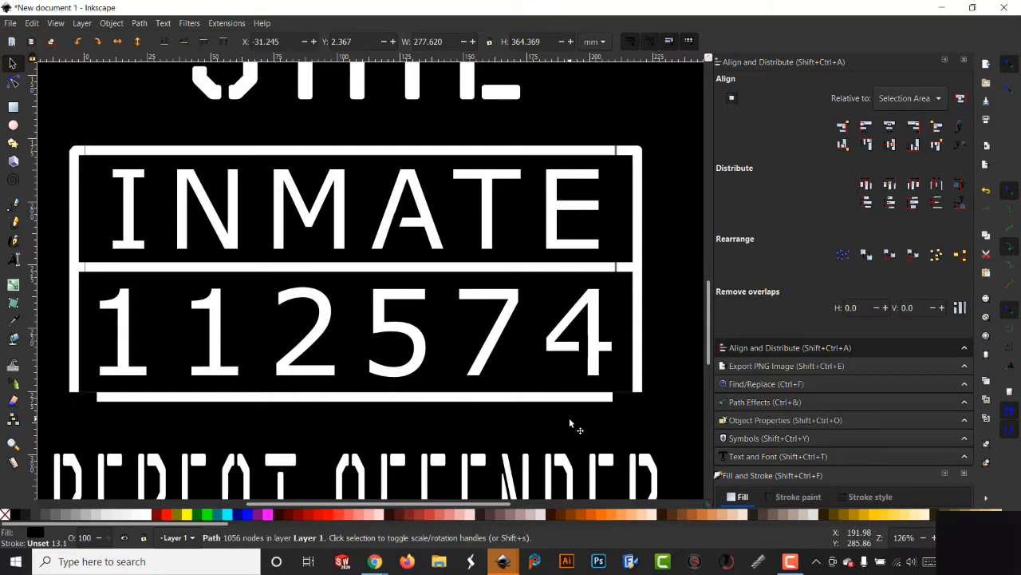
left_click(628, 401)
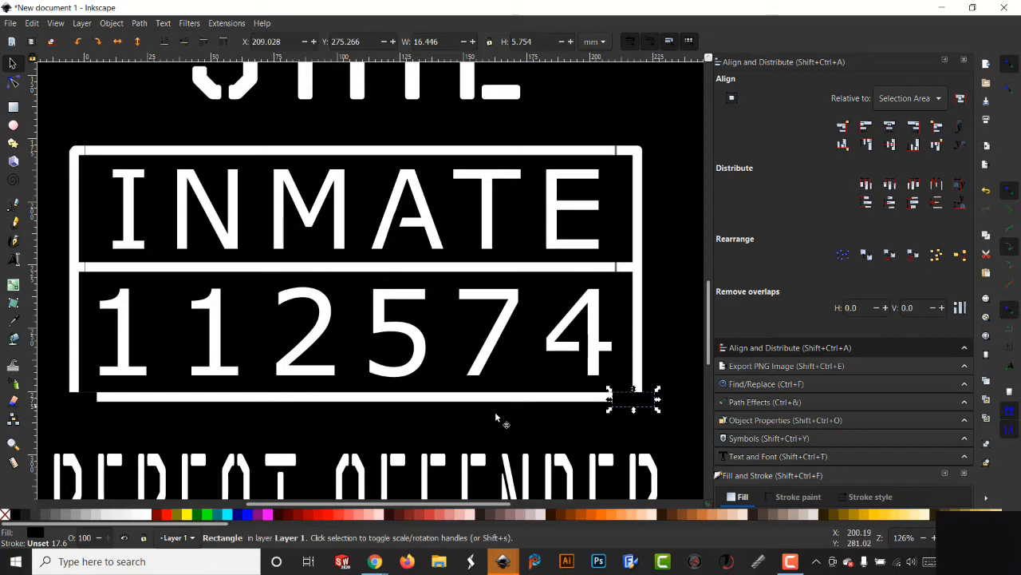
left_click(72, 404, "shift")
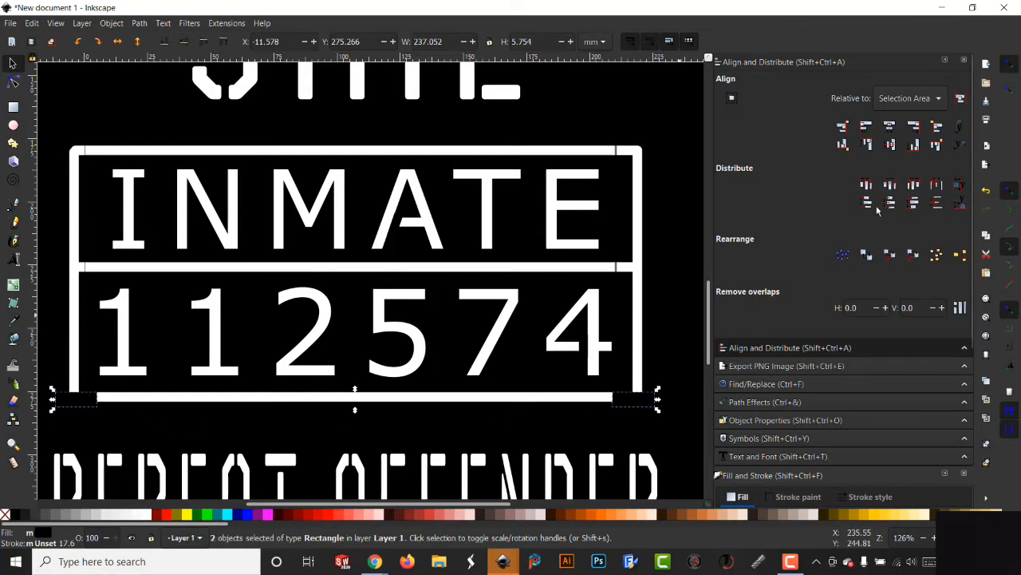
left_click(891, 145)
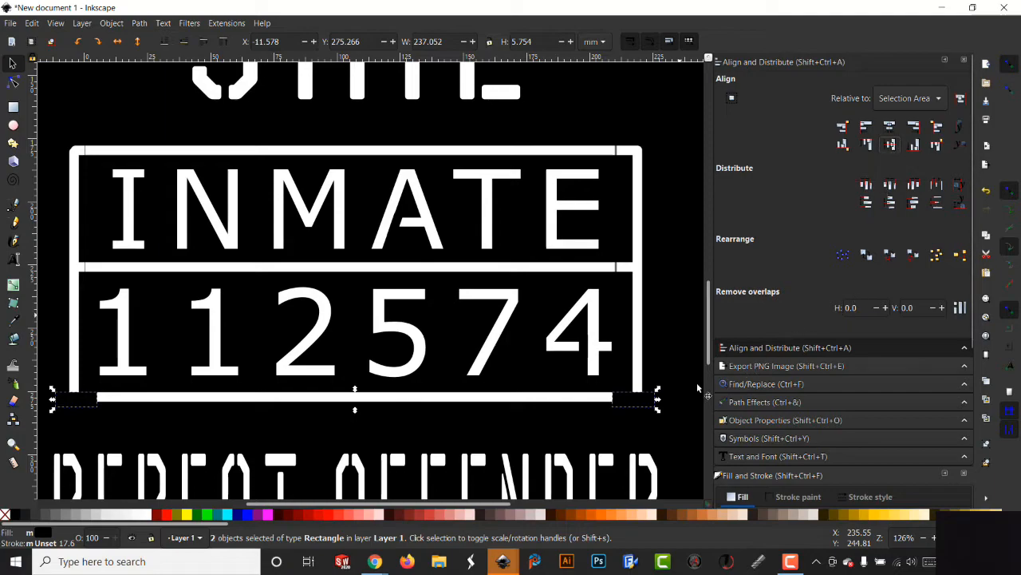
Move the rectangle pair up across the frame sides beside 112574 and place a duplicate pair across the sides beside INMATE.
left_click_drag(633, 394, 628, 337)
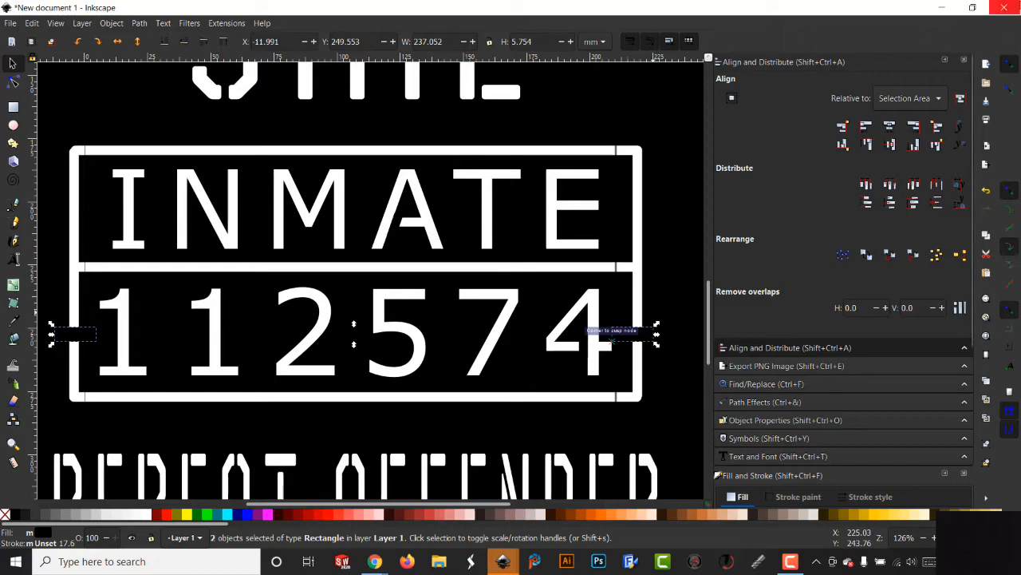
left_click_drag(650, 339, 636, 334)
right_click(636, 334)
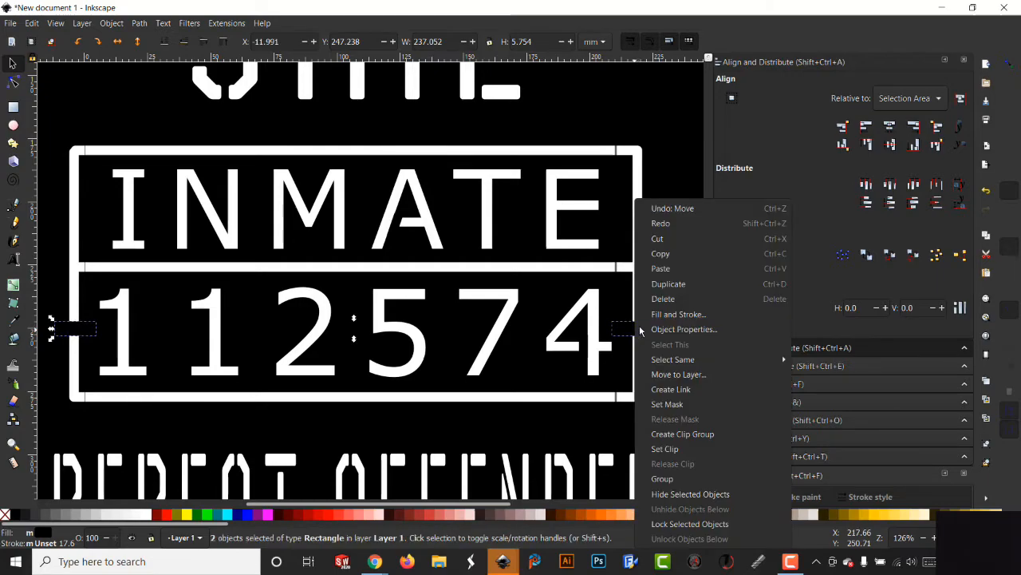
left_click(669, 284)
left_click_drag(641, 319, 643, 211)
left_click(683, 247)
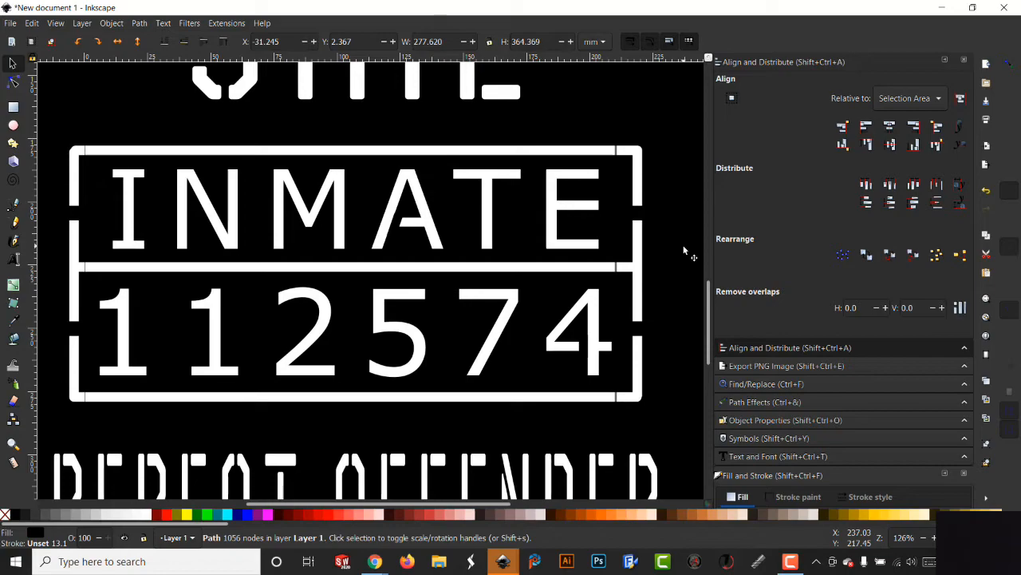
Select the four black bridge rectangles on the frame sides and combine them into one path.
key("minus")
key("minus")
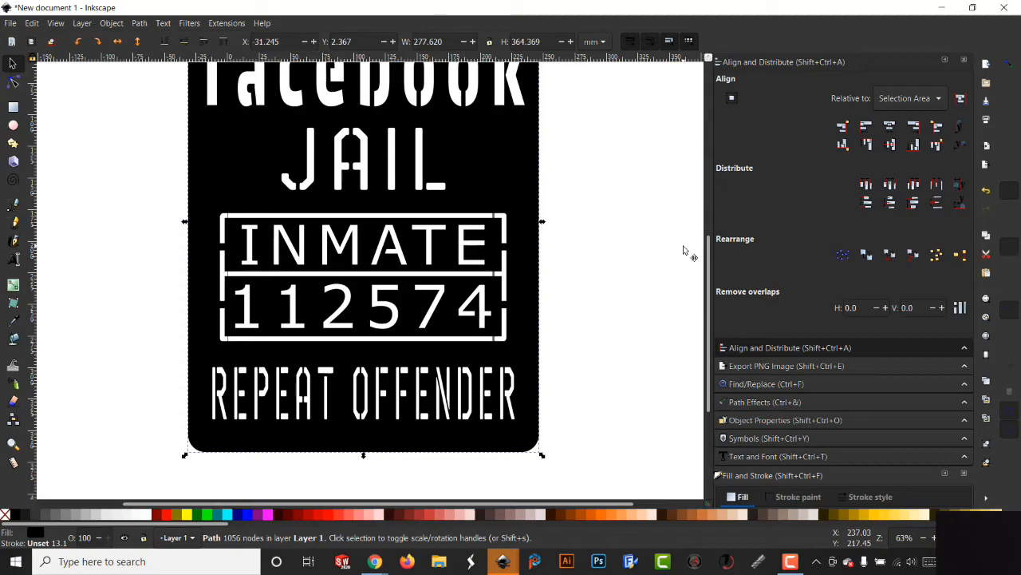
left_click(678, 254)
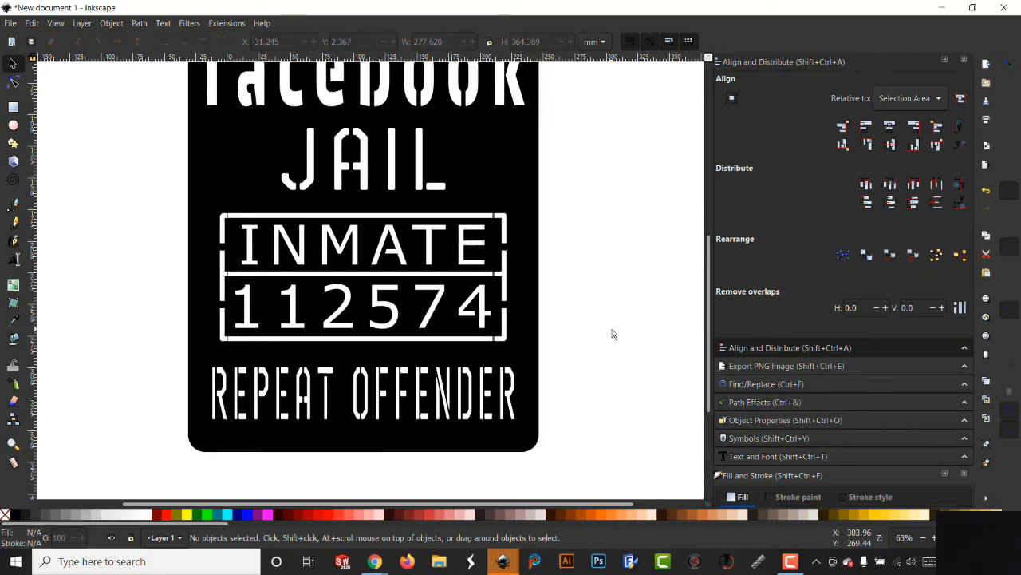
left_click(508, 257)
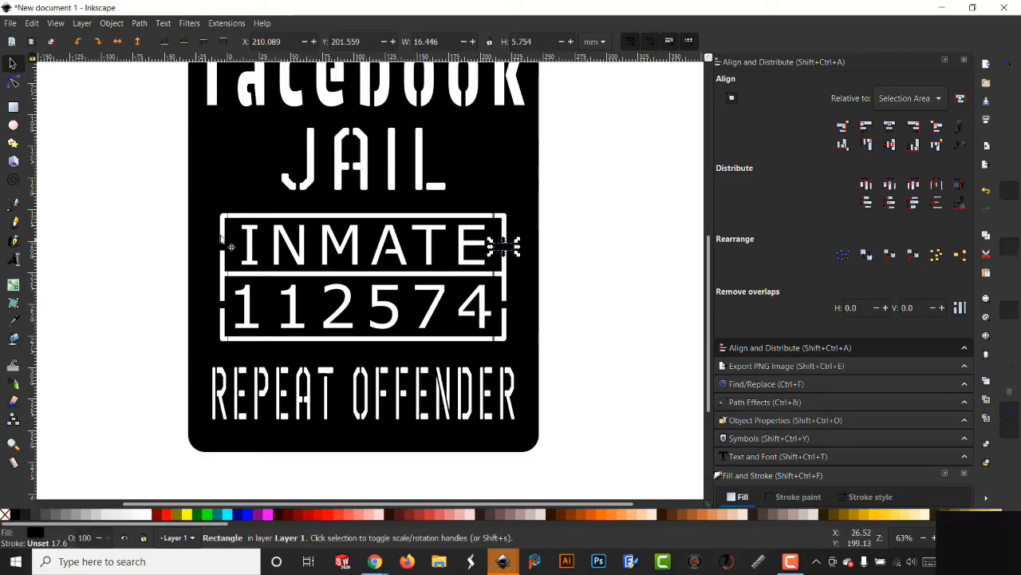
left_click_drag(151, 214, 549, 344)
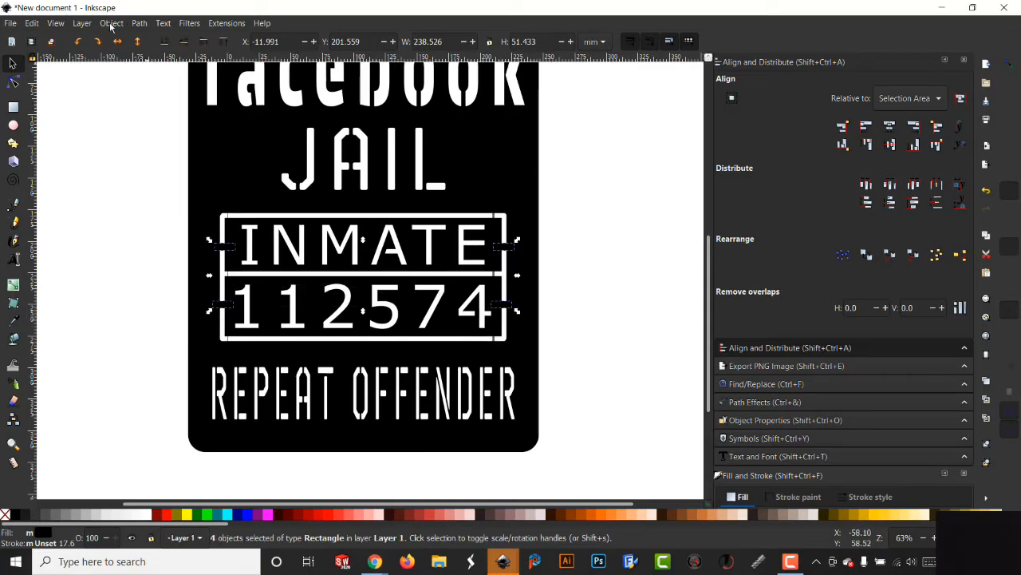
left_click(139, 23)
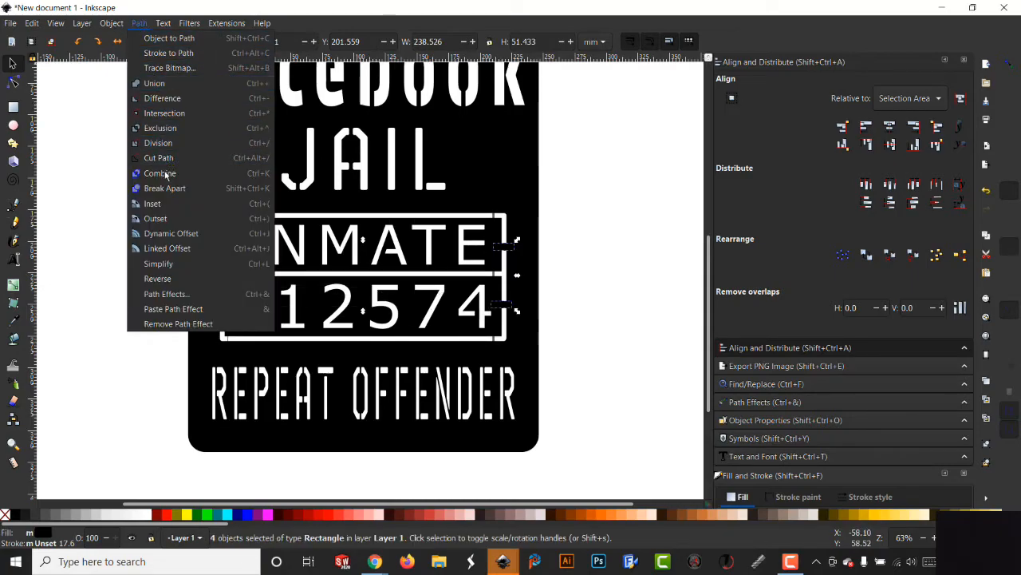
left_click(160, 173)
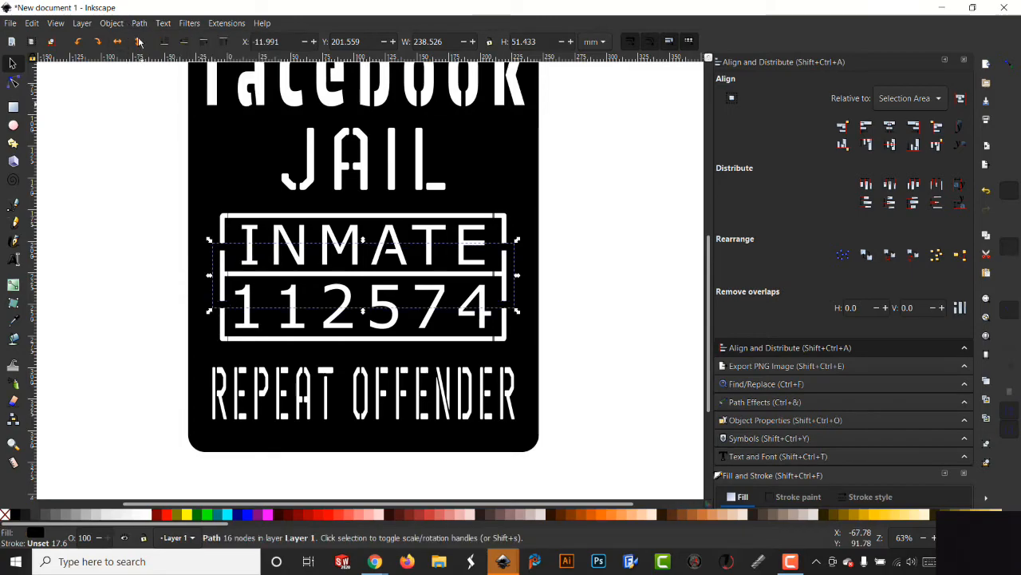
Merge the combined bridge path with the black sign using Union.
key("shift")
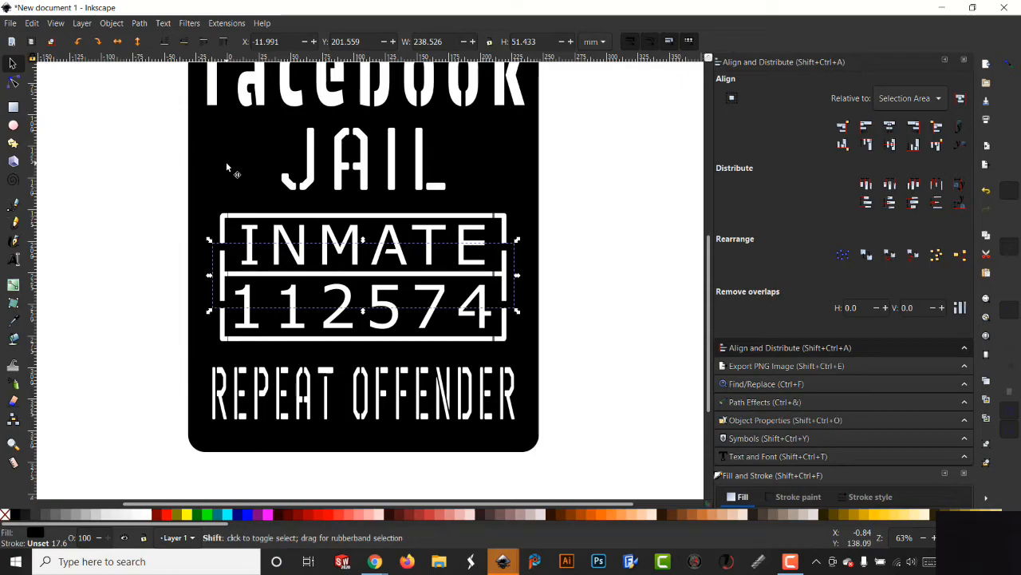
left_click(226, 161, "shift")
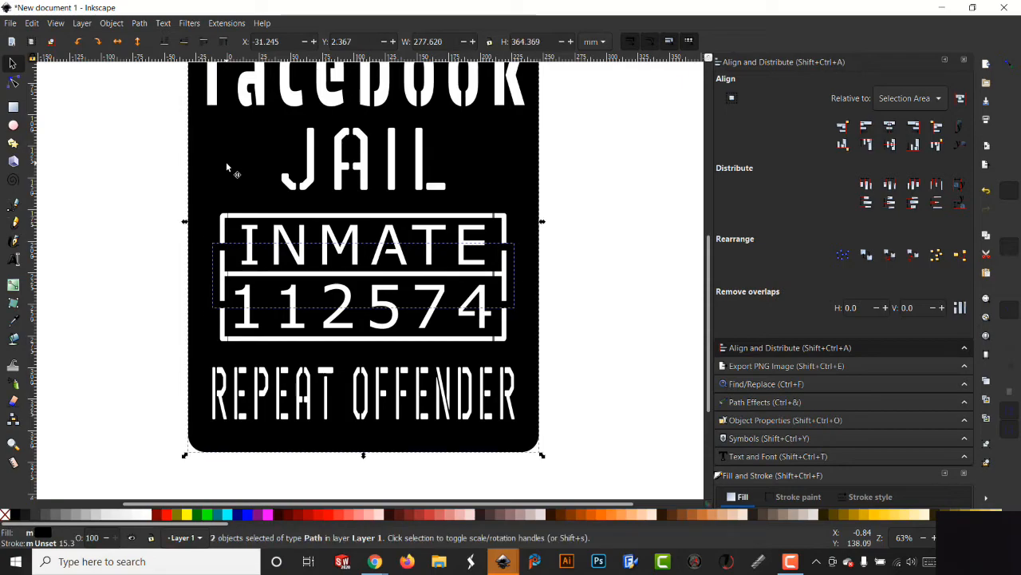
left_click(140, 24)
left_click(157, 88)
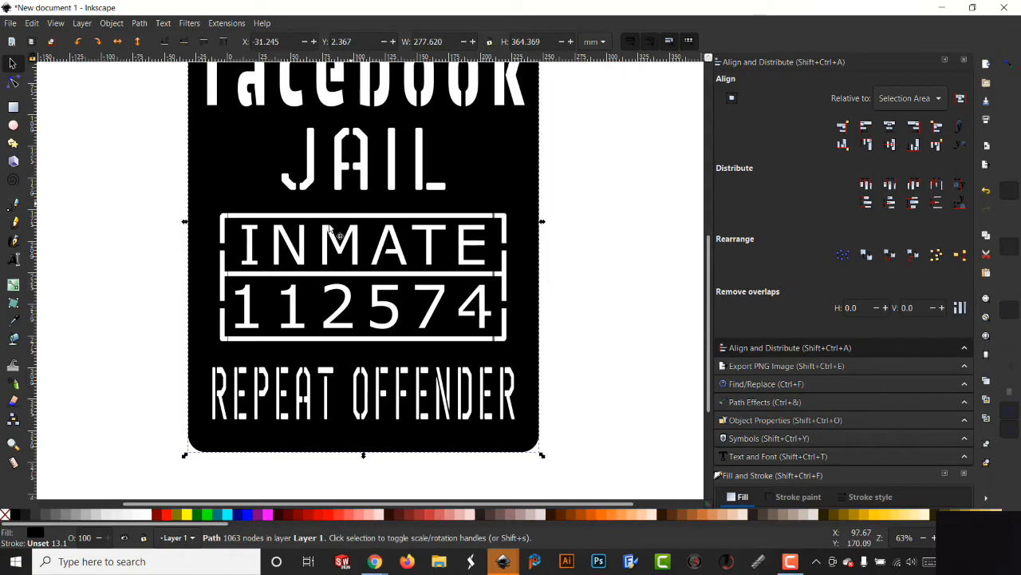
left_click(114, 377)
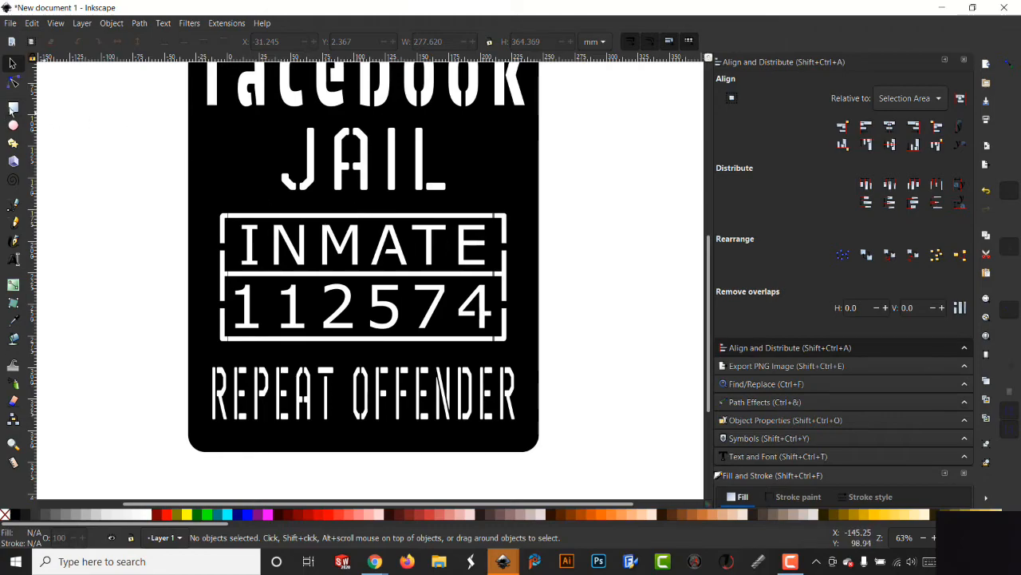
Draw a black rectangle about 8.4 by 13 mm across the inmate frame's top edge and place a duplicate across its bottom edge.
left_click(12, 109)
left_click_drag(352, 209, 367, 234)
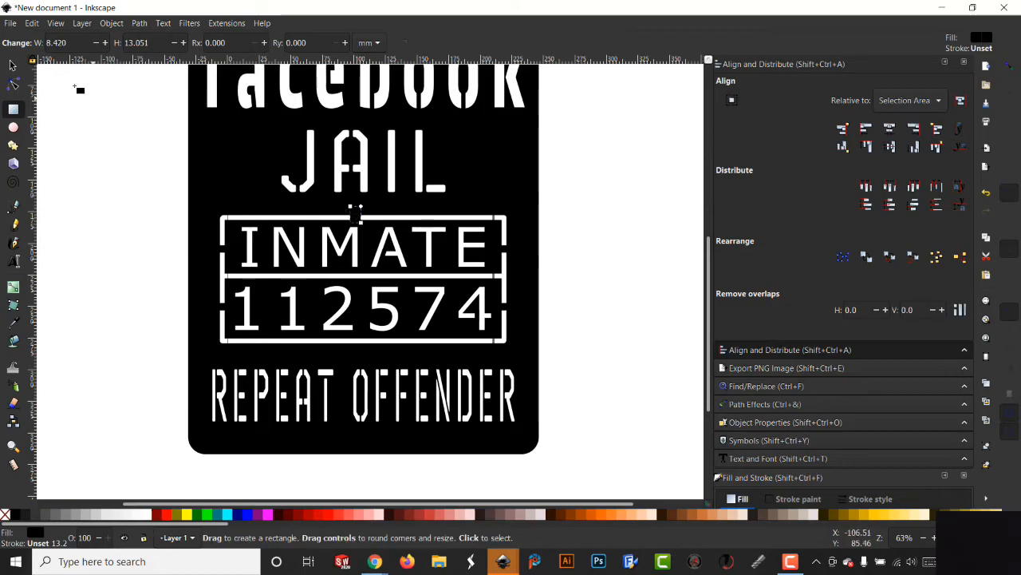
left_click(14, 66)
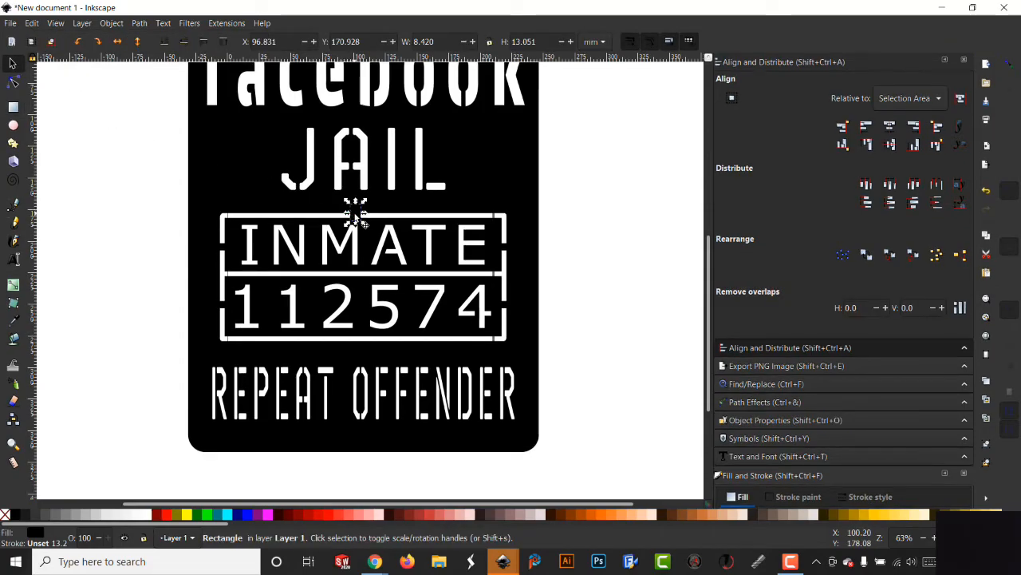
right_click(355, 214)
left_click(388, 283)
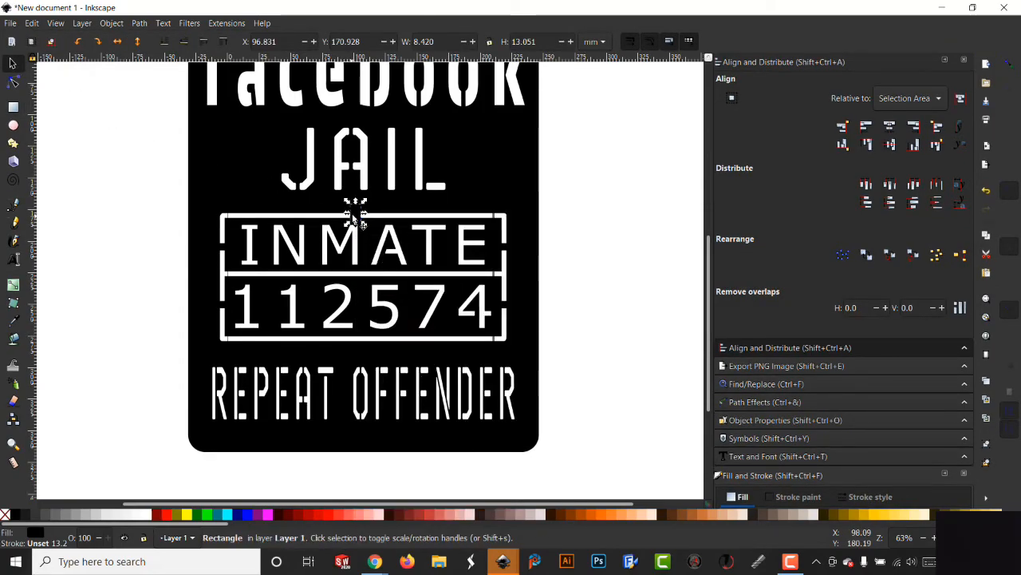
left_click_drag(354, 214, 356, 347)
left_click(594, 288)
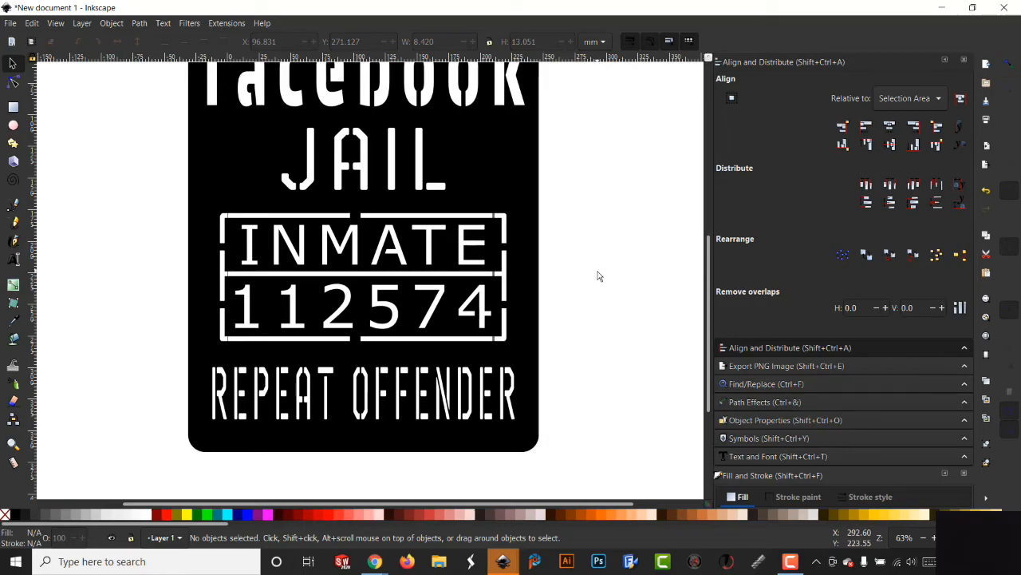
Align the top and bottom bridge rectangles on a common vertical axis and combine them into one path.
left_click(354, 338)
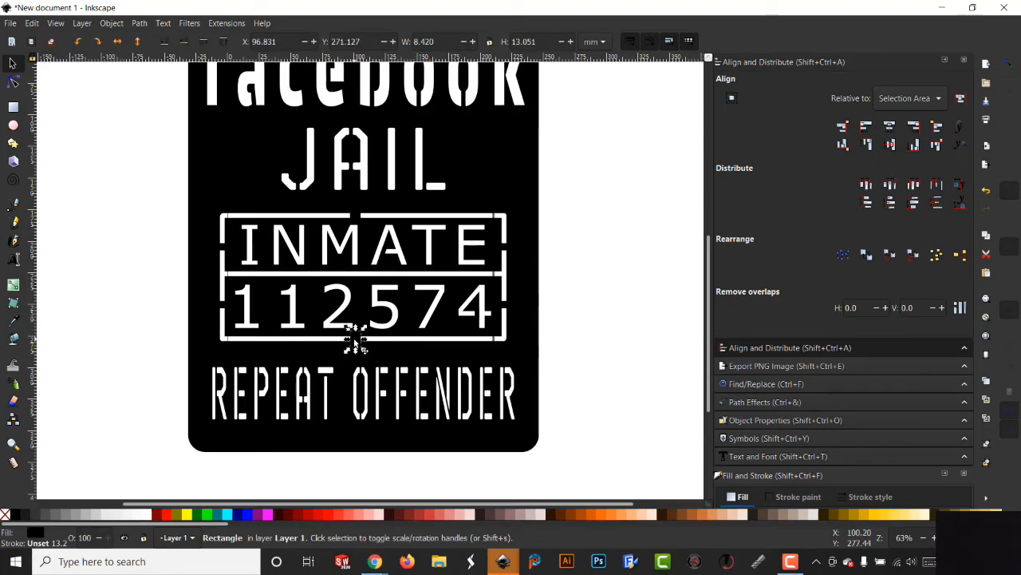
left_click(368, 230, "shift")
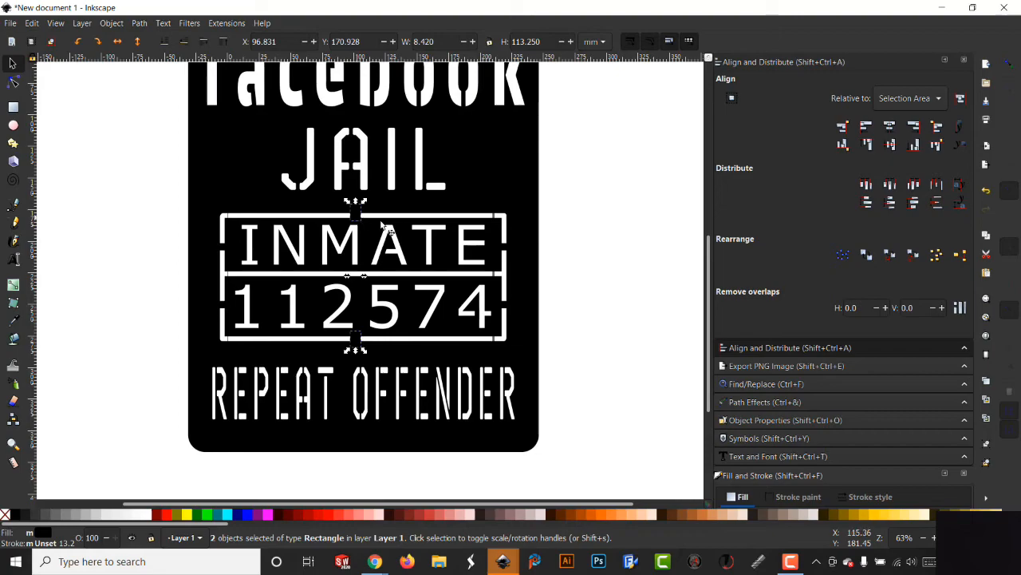
left_click(891, 128)
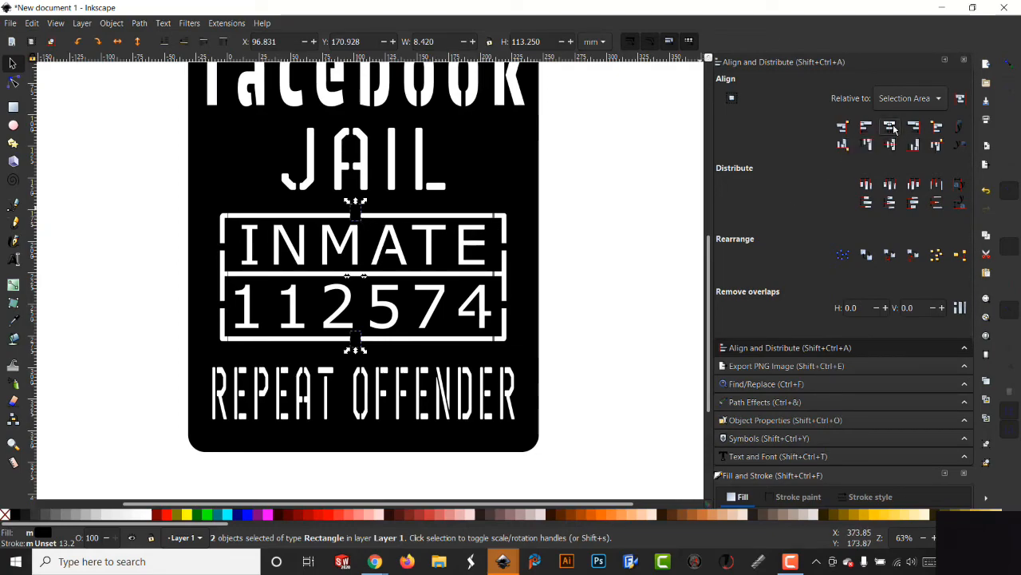
left_click(139, 23)
left_click(174, 171)
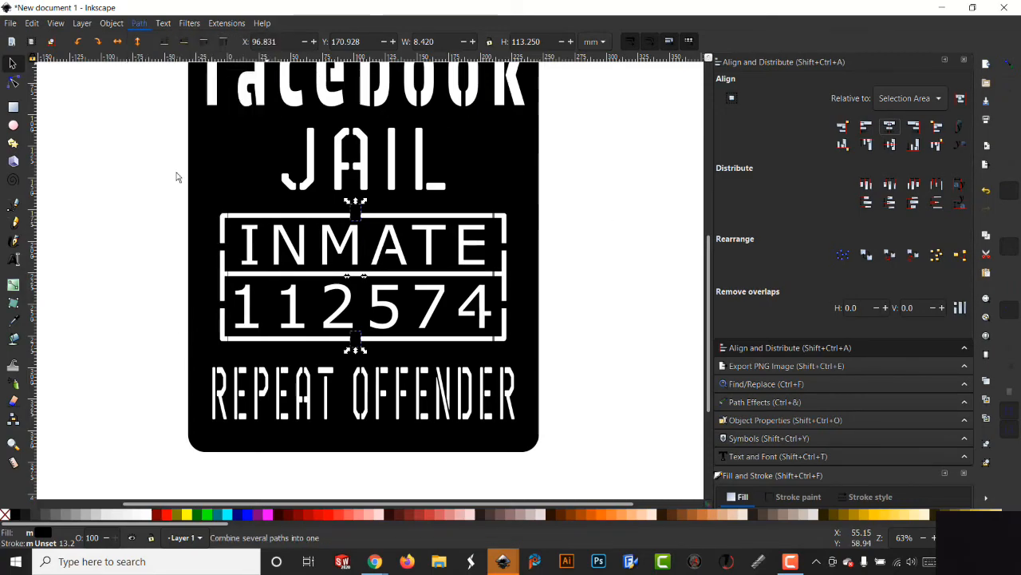
Merge the combined top and bottom bridge path with the black sign using Union.
left_click(217, 162, "shift")
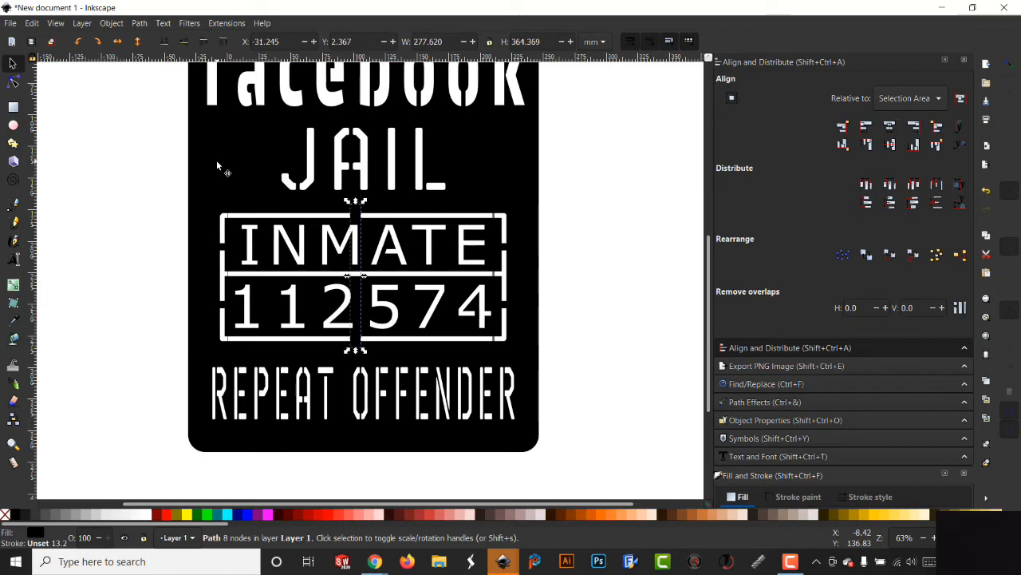
left_click(139, 23)
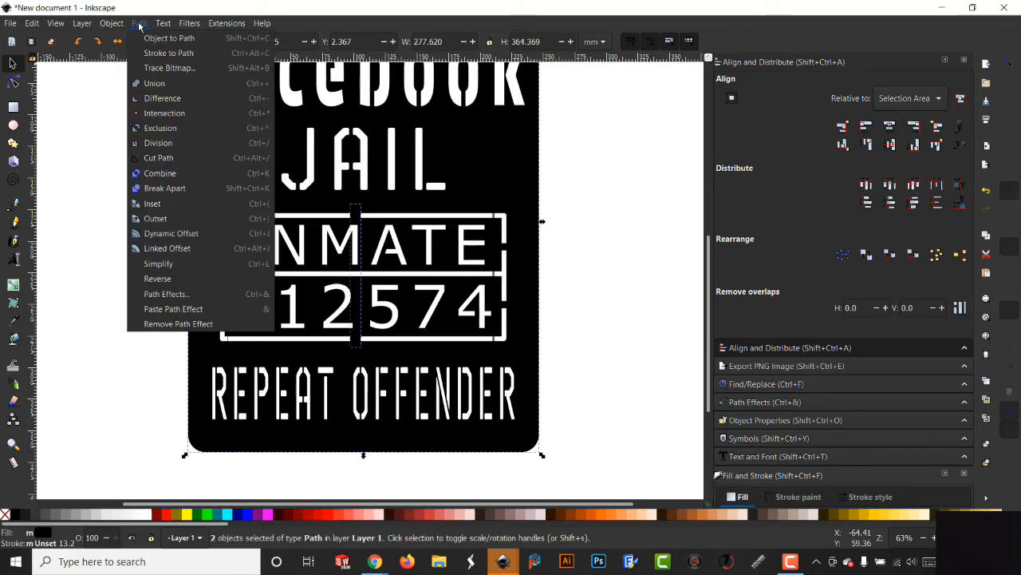
left_click(157, 87)
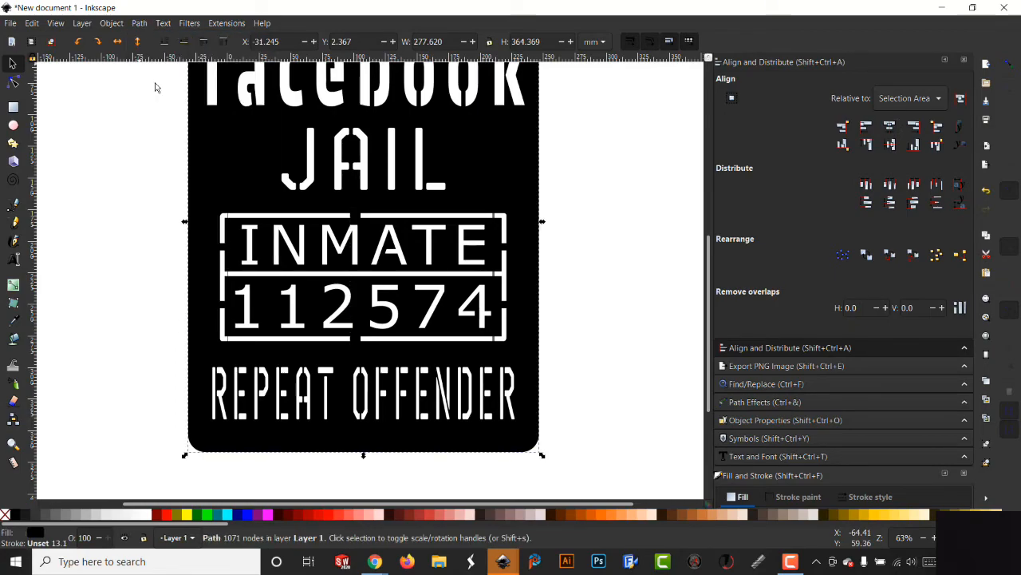
key("Escape")
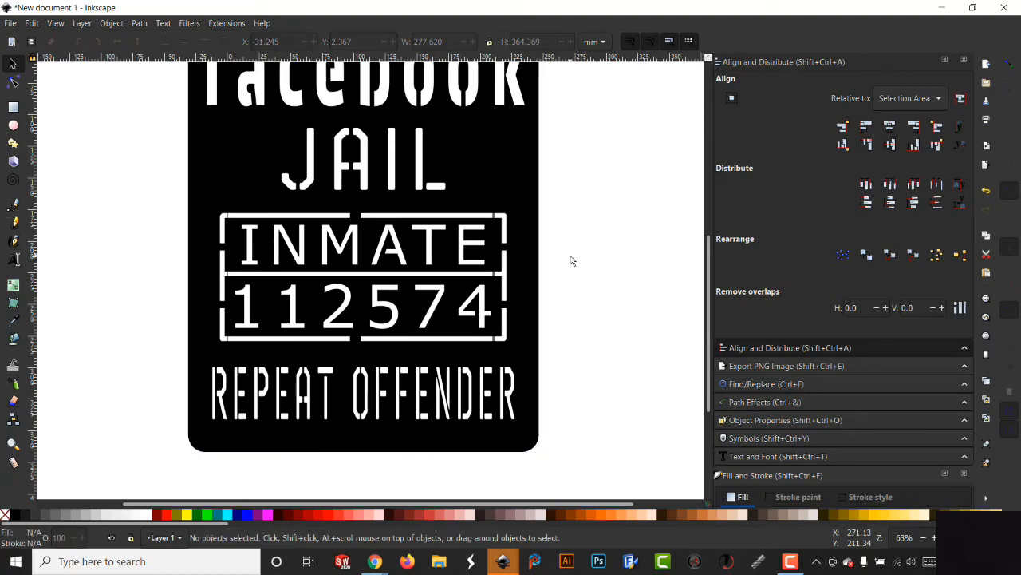
scroll(570, 260, "up", 2)
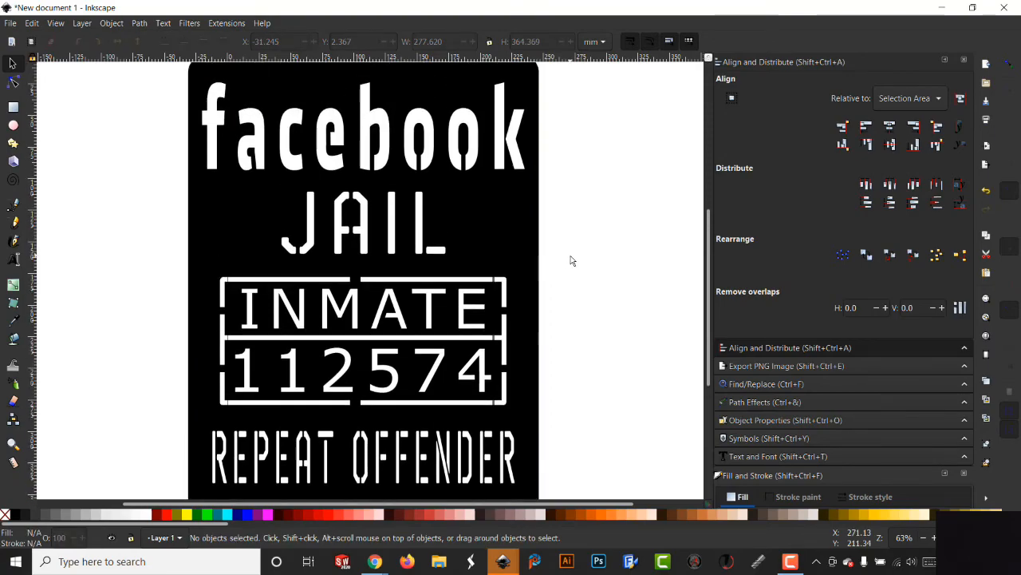
key("minus")
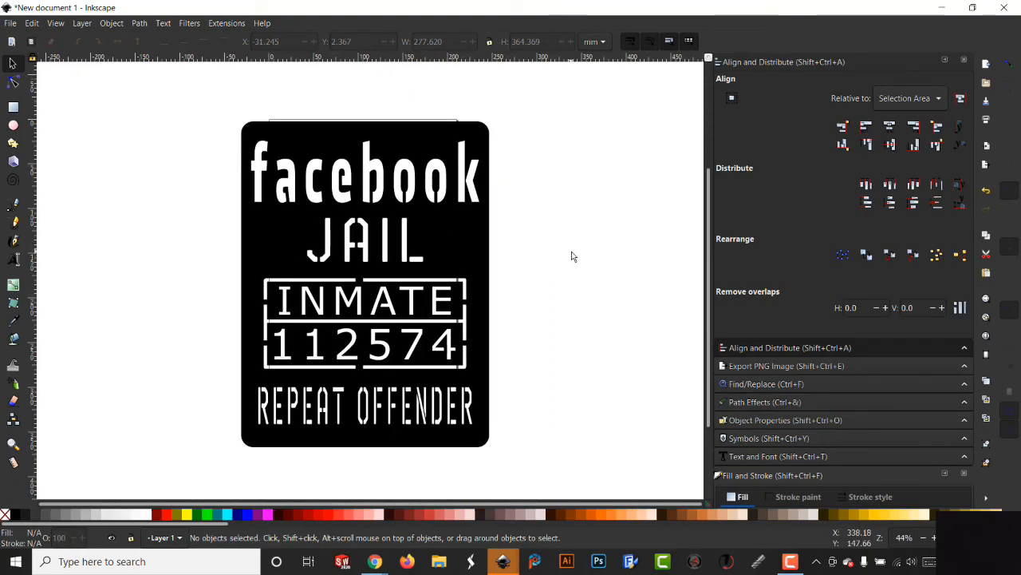